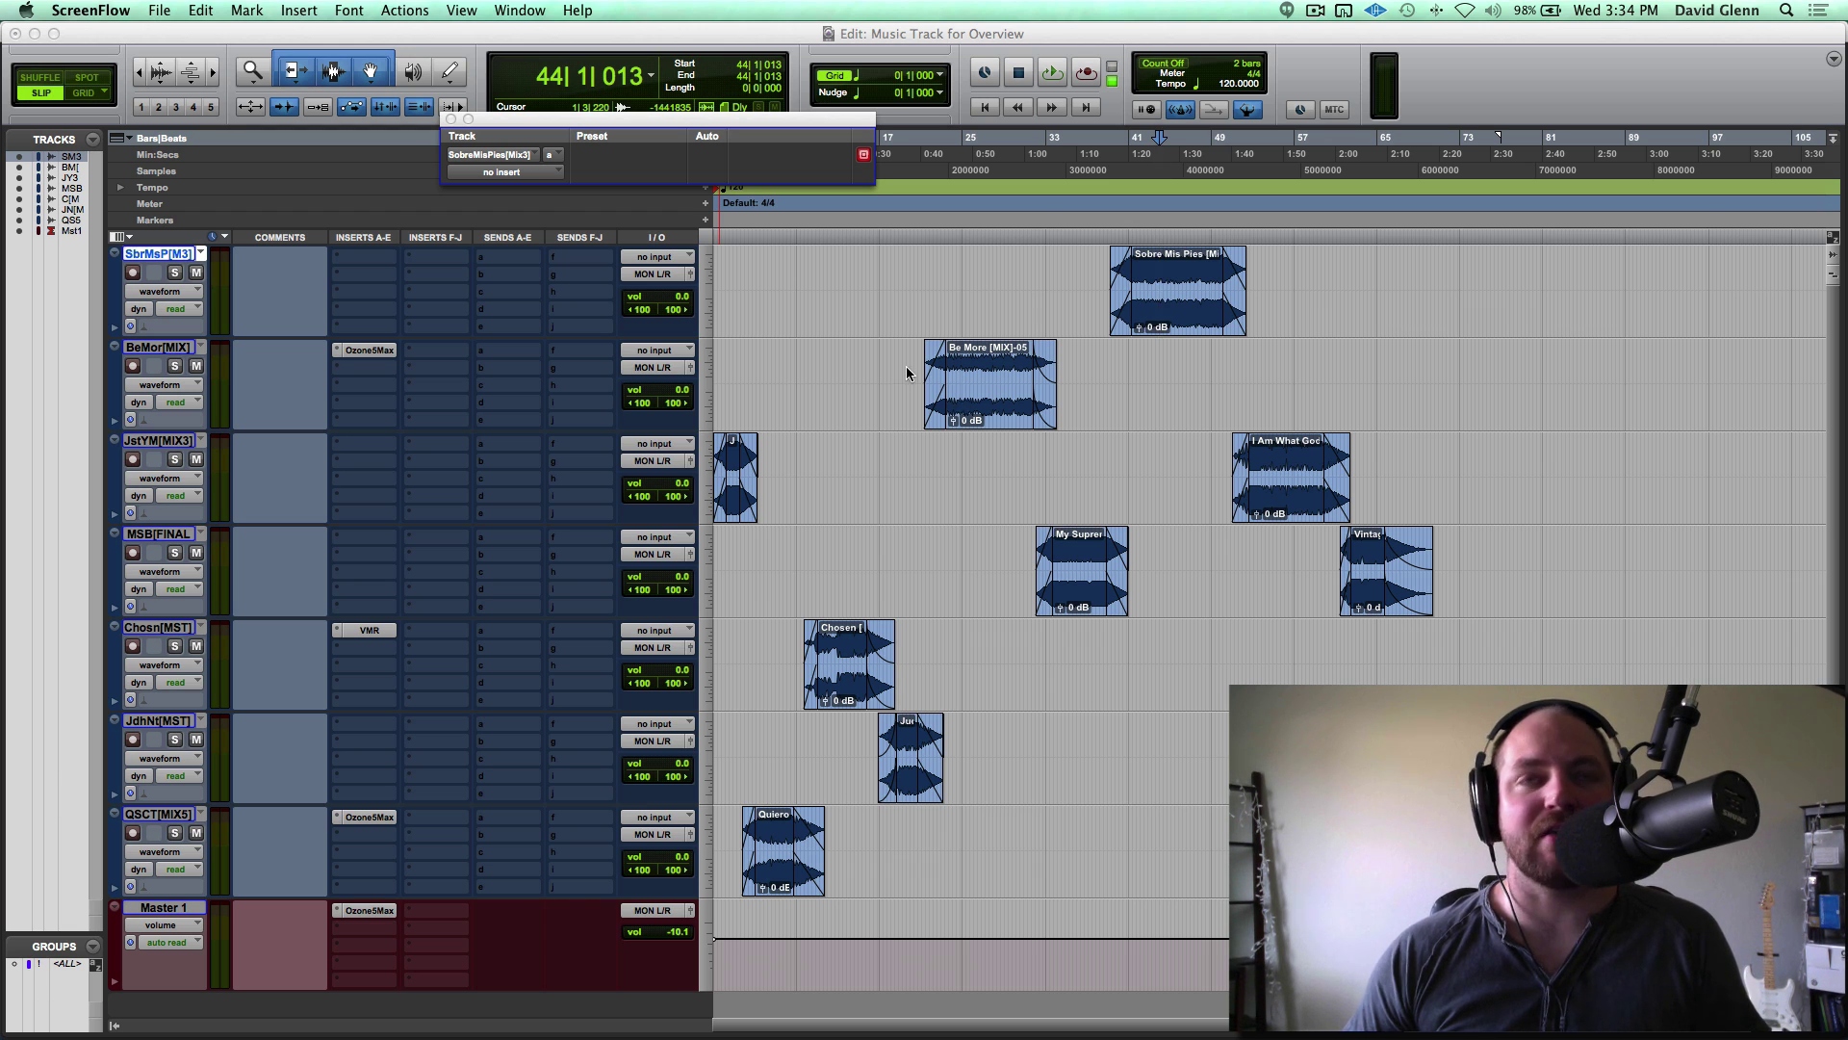
Switch to Pro Tools, showing the 'Music Track for Overview' session's Edit window.
click(438, 38)
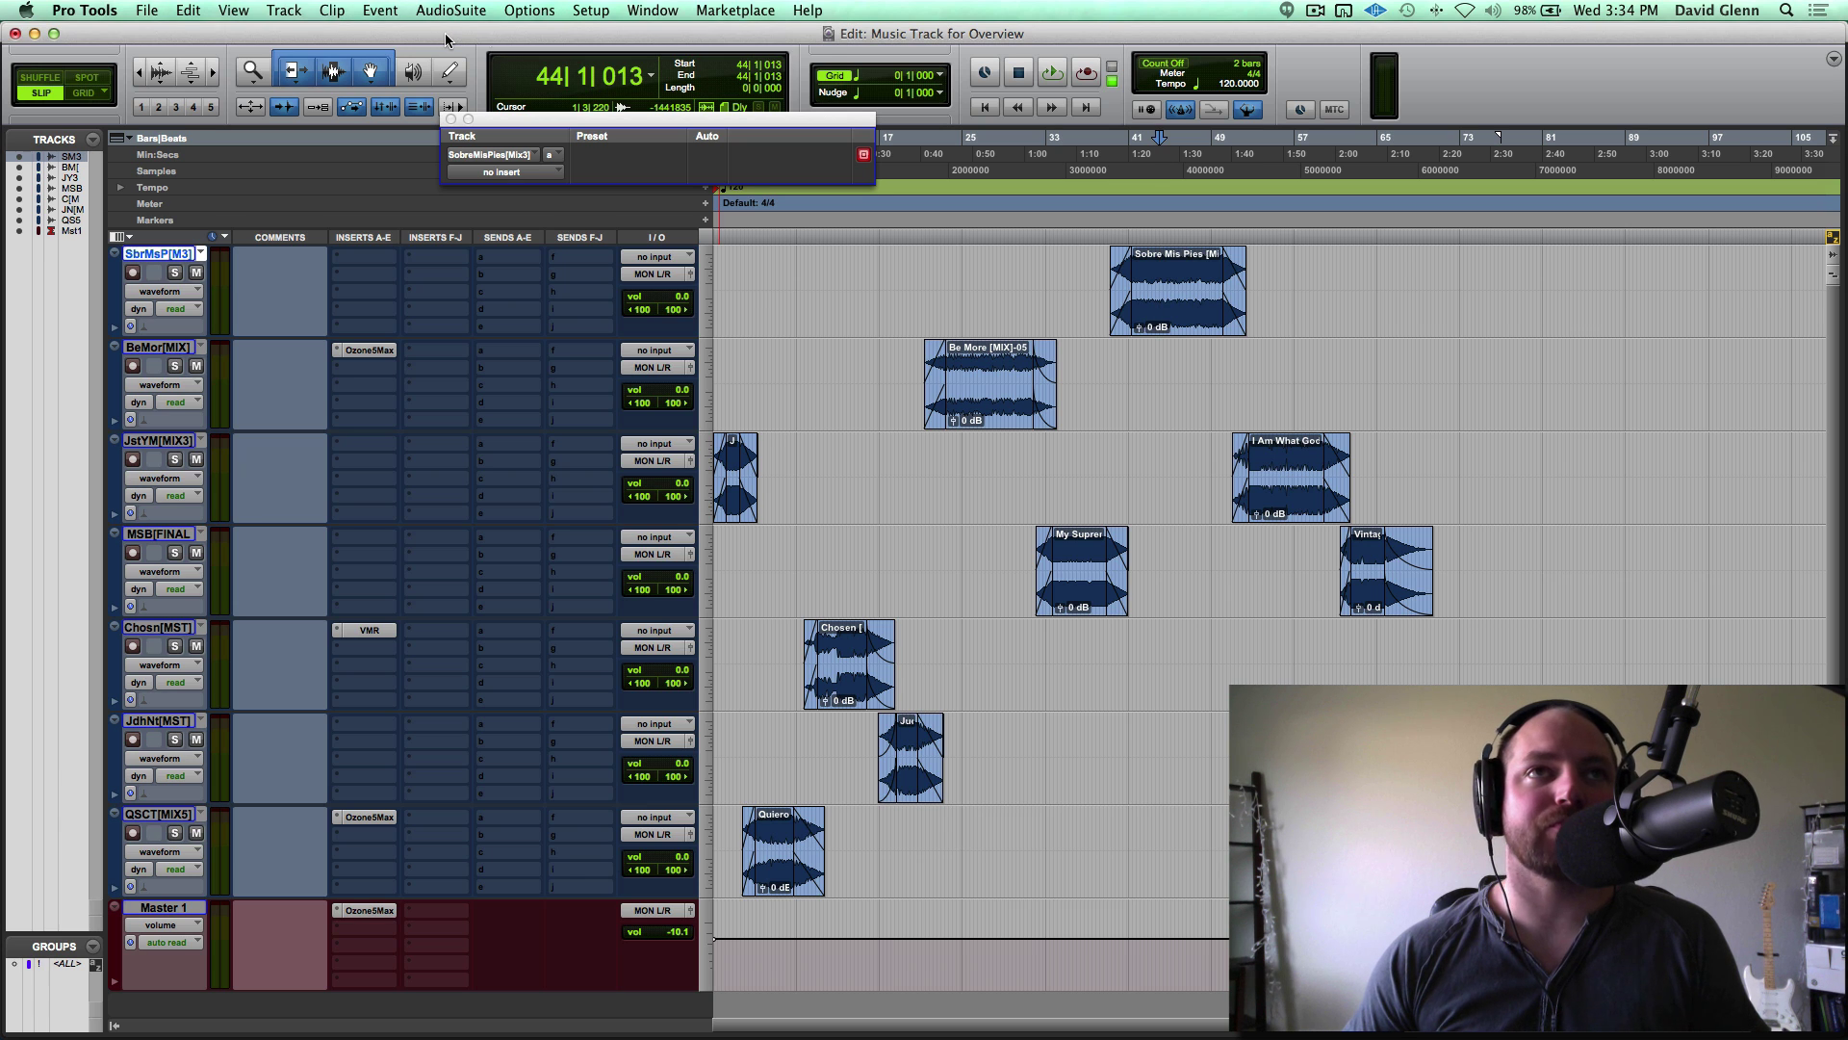
click(584, 11)
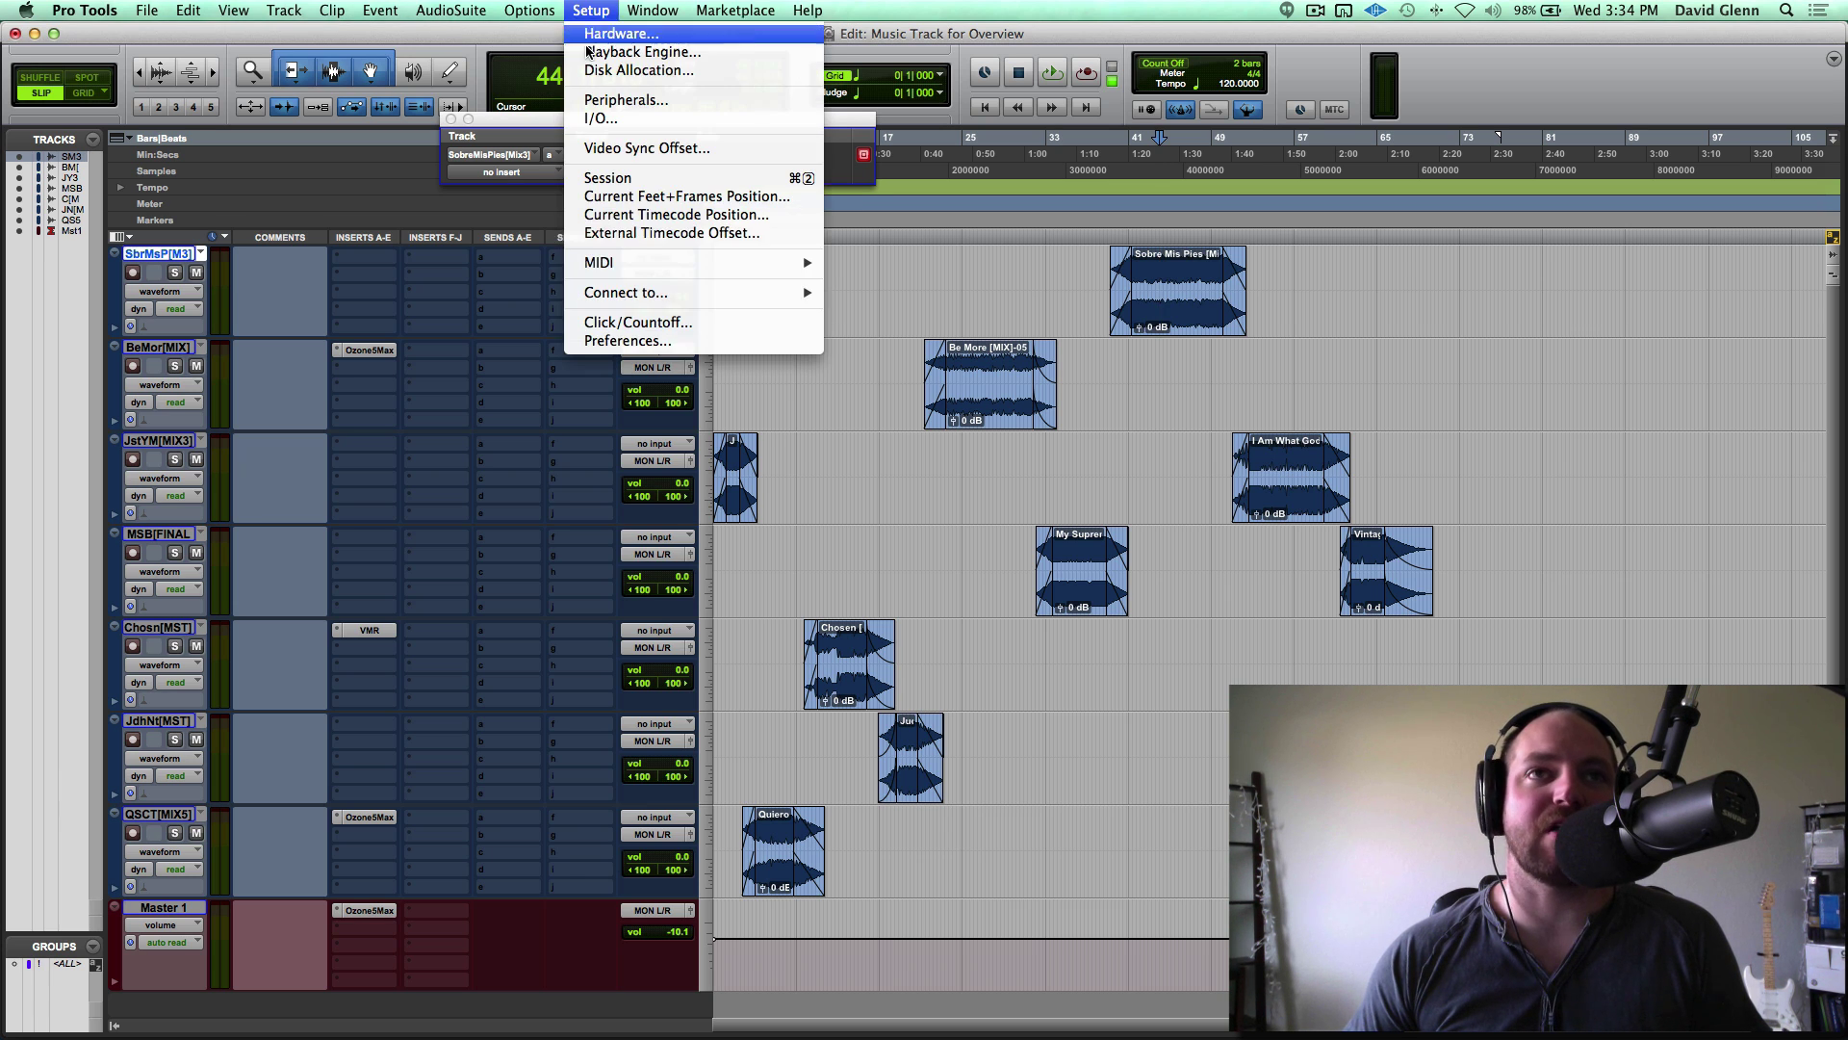
click(616, 347)
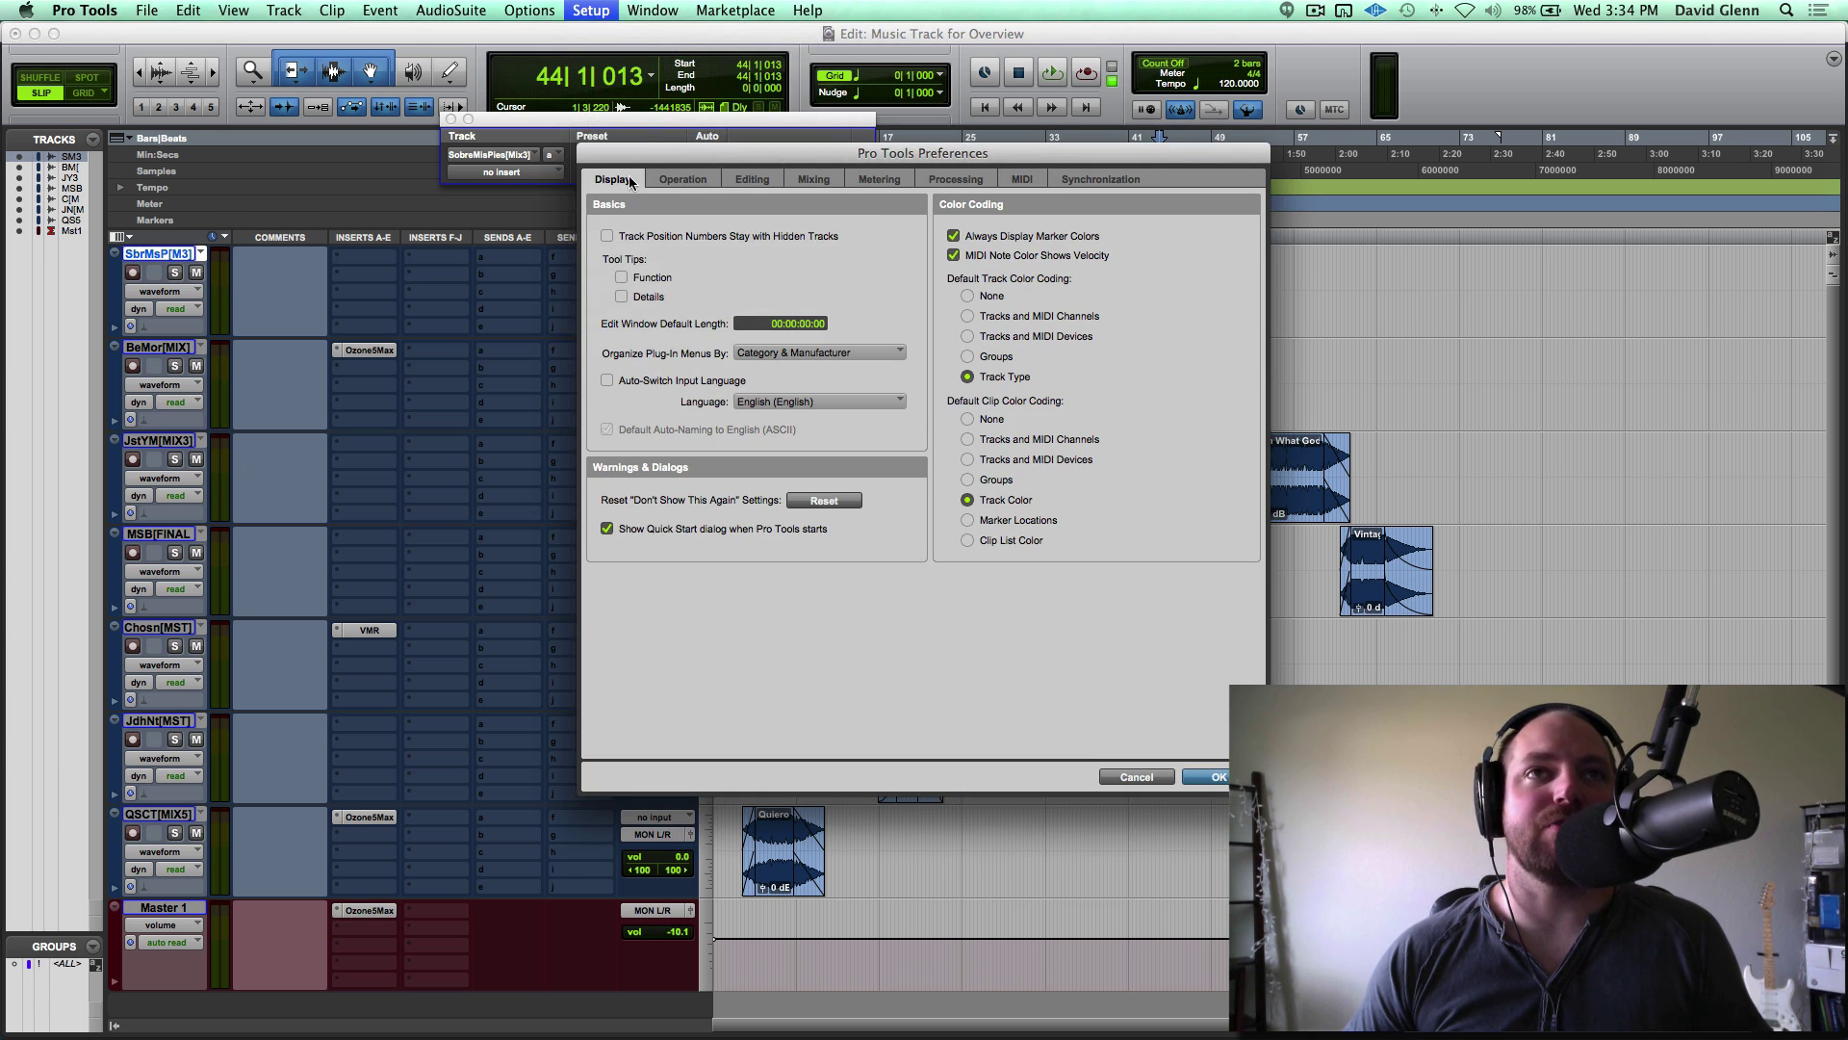
click(683, 180)
click(612, 179)
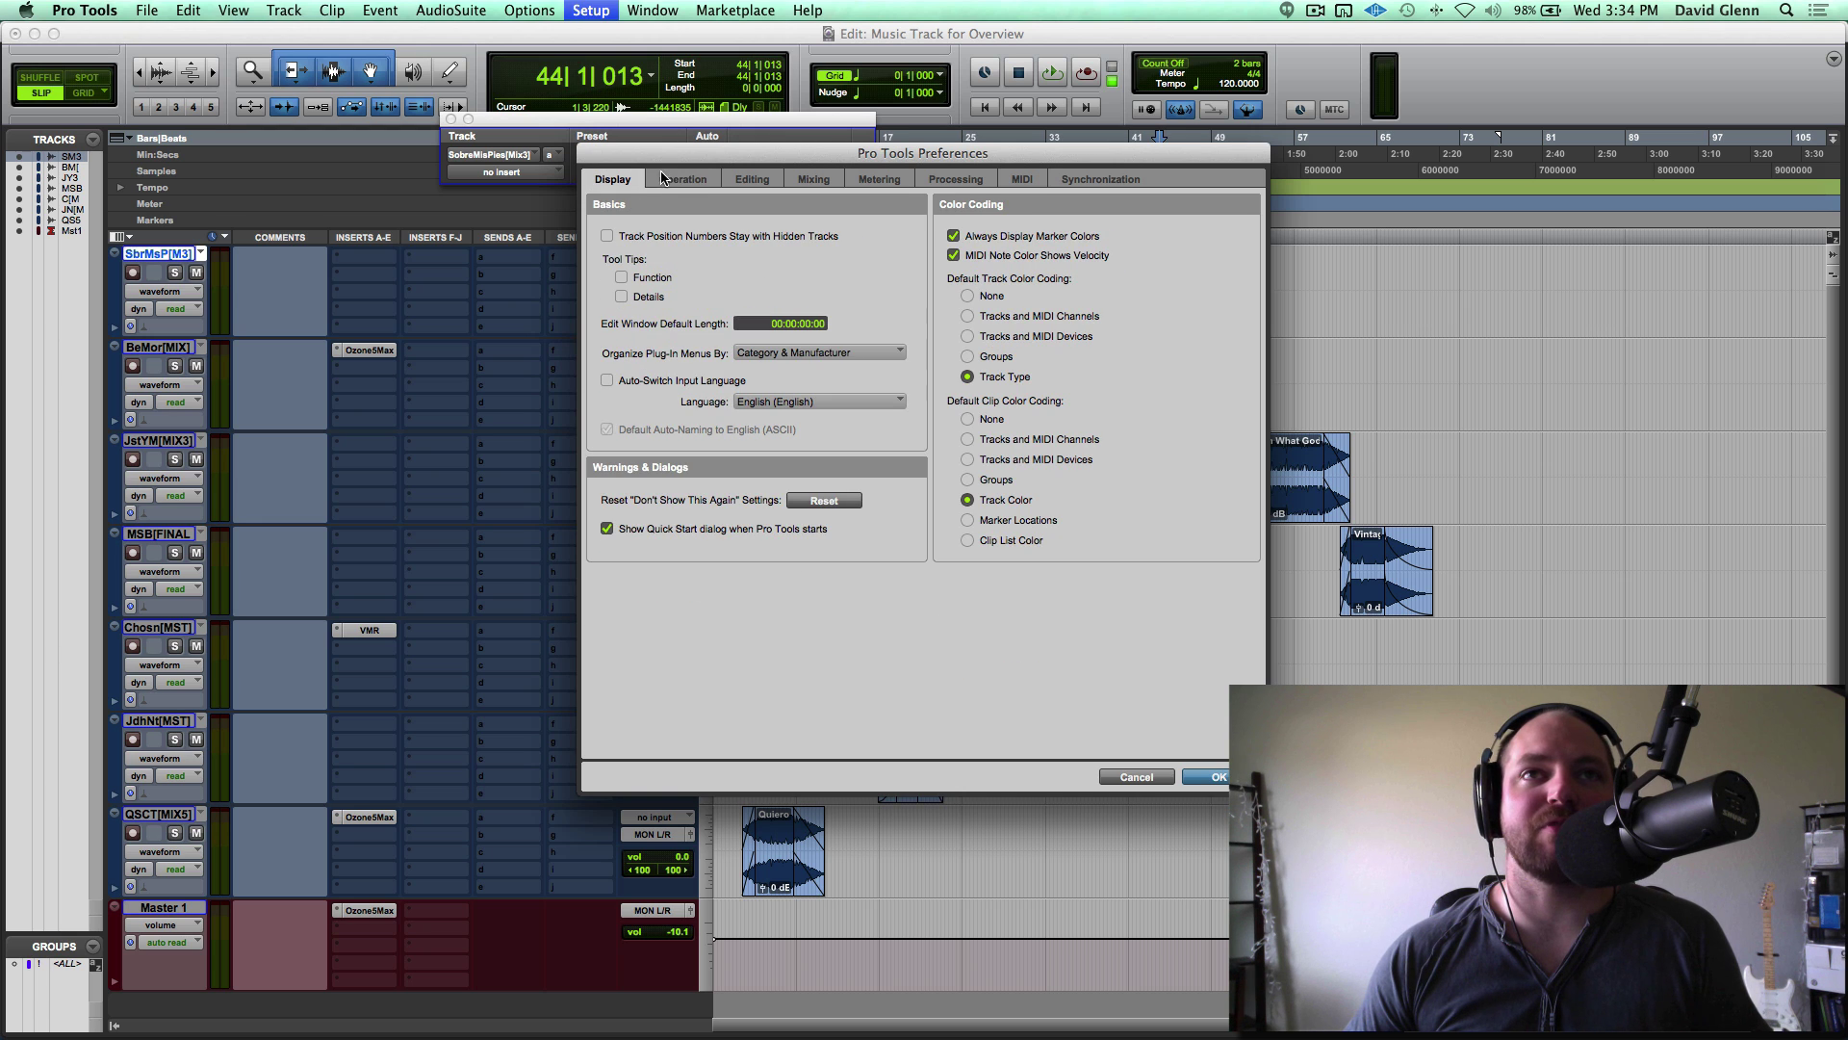
click(813, 180)
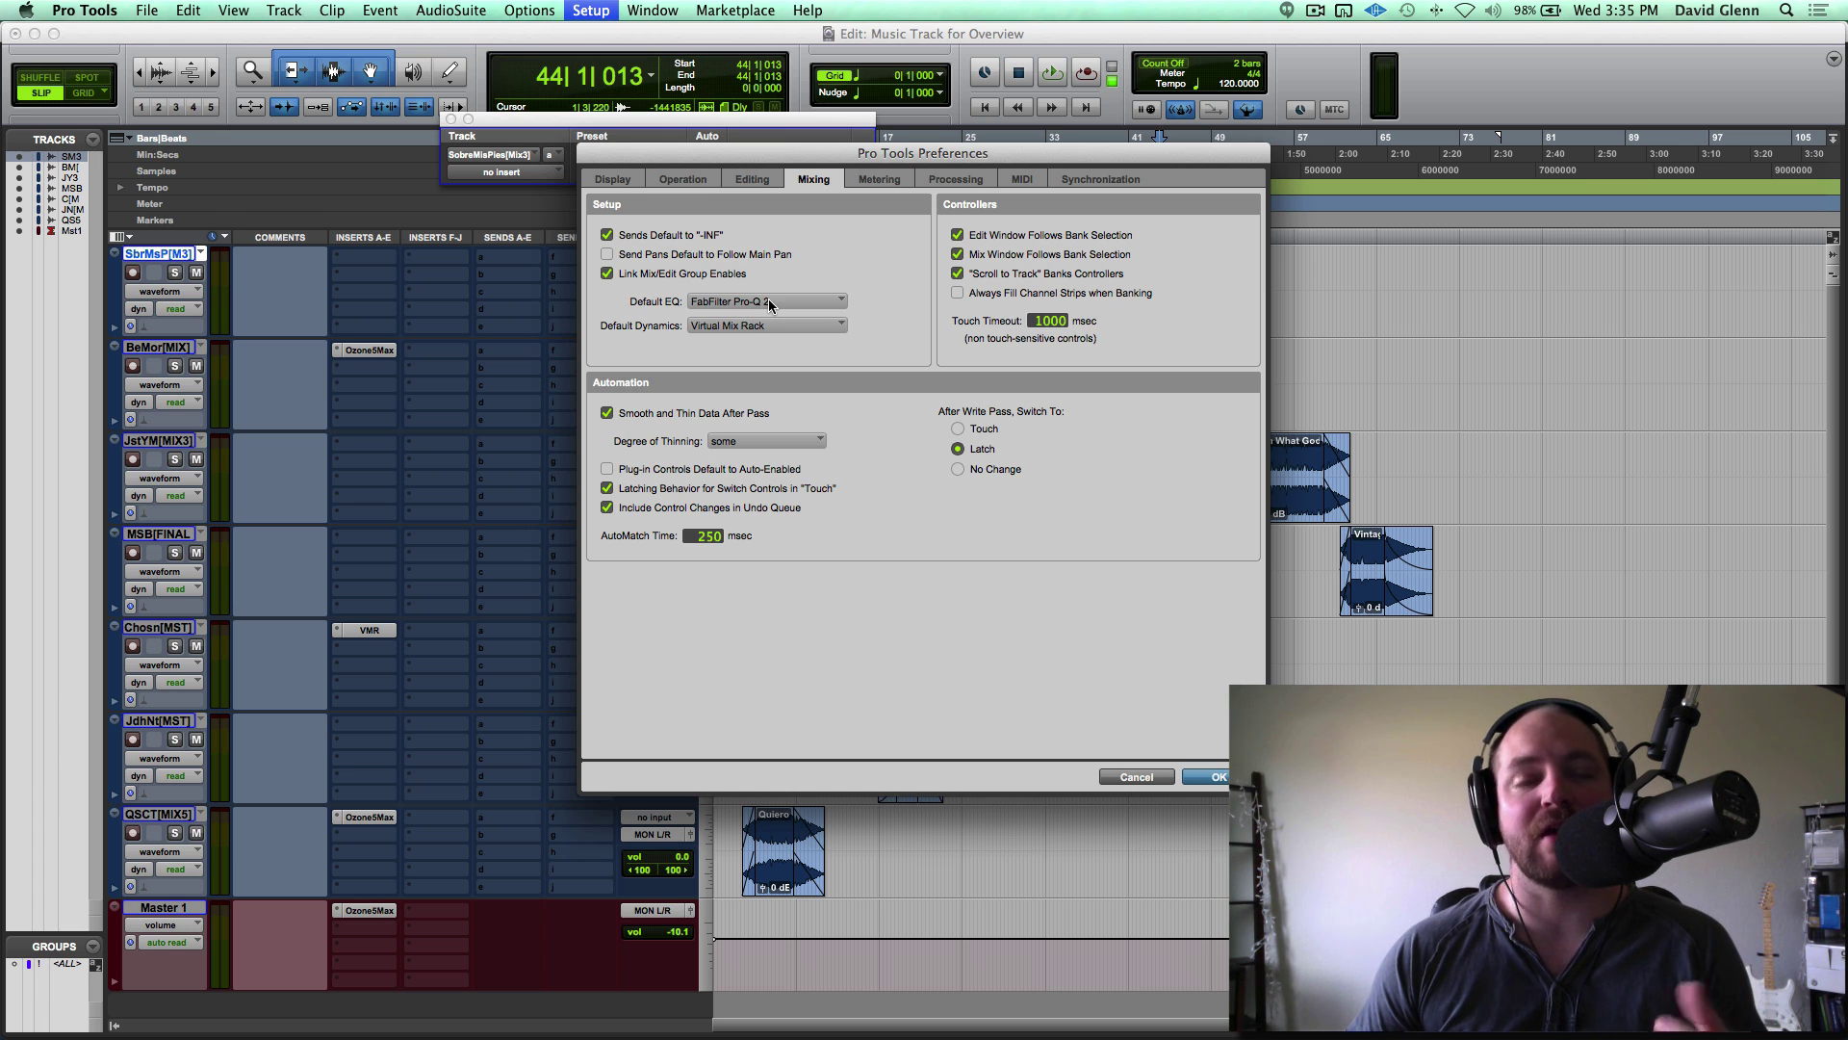
click(1216, 778)
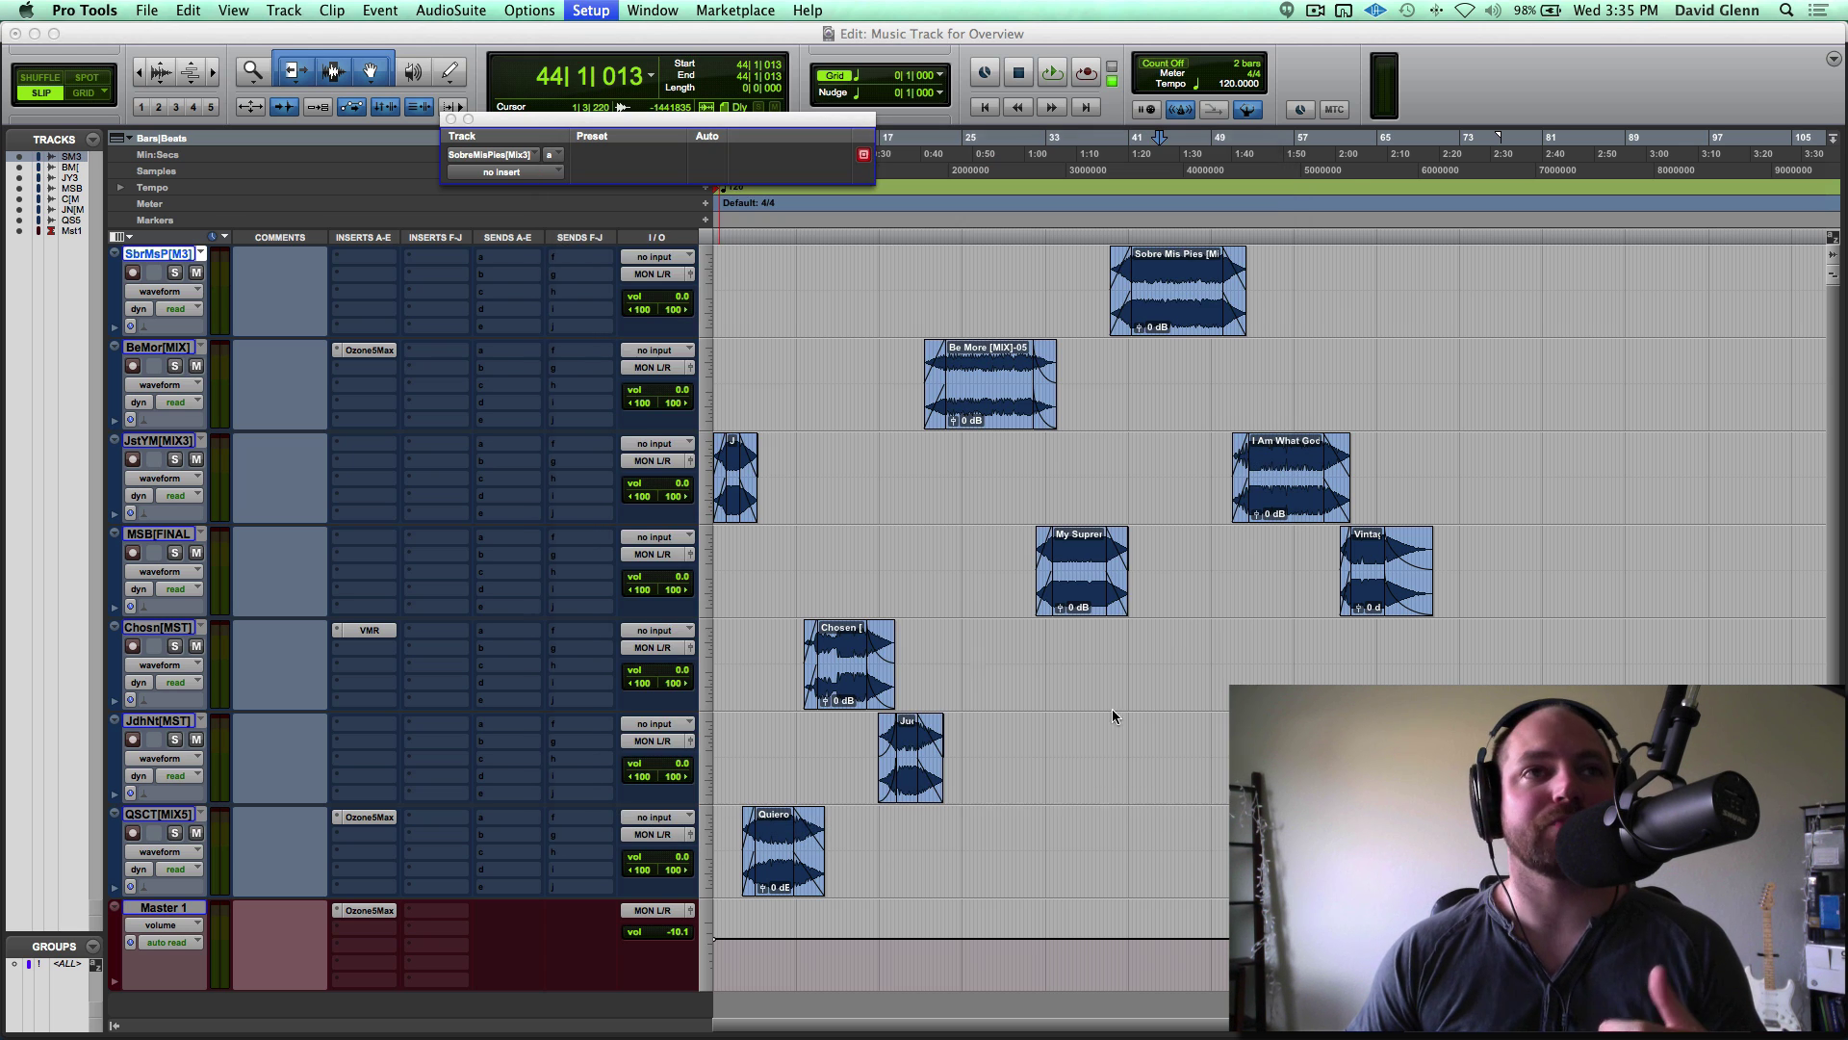
click(347, 265)
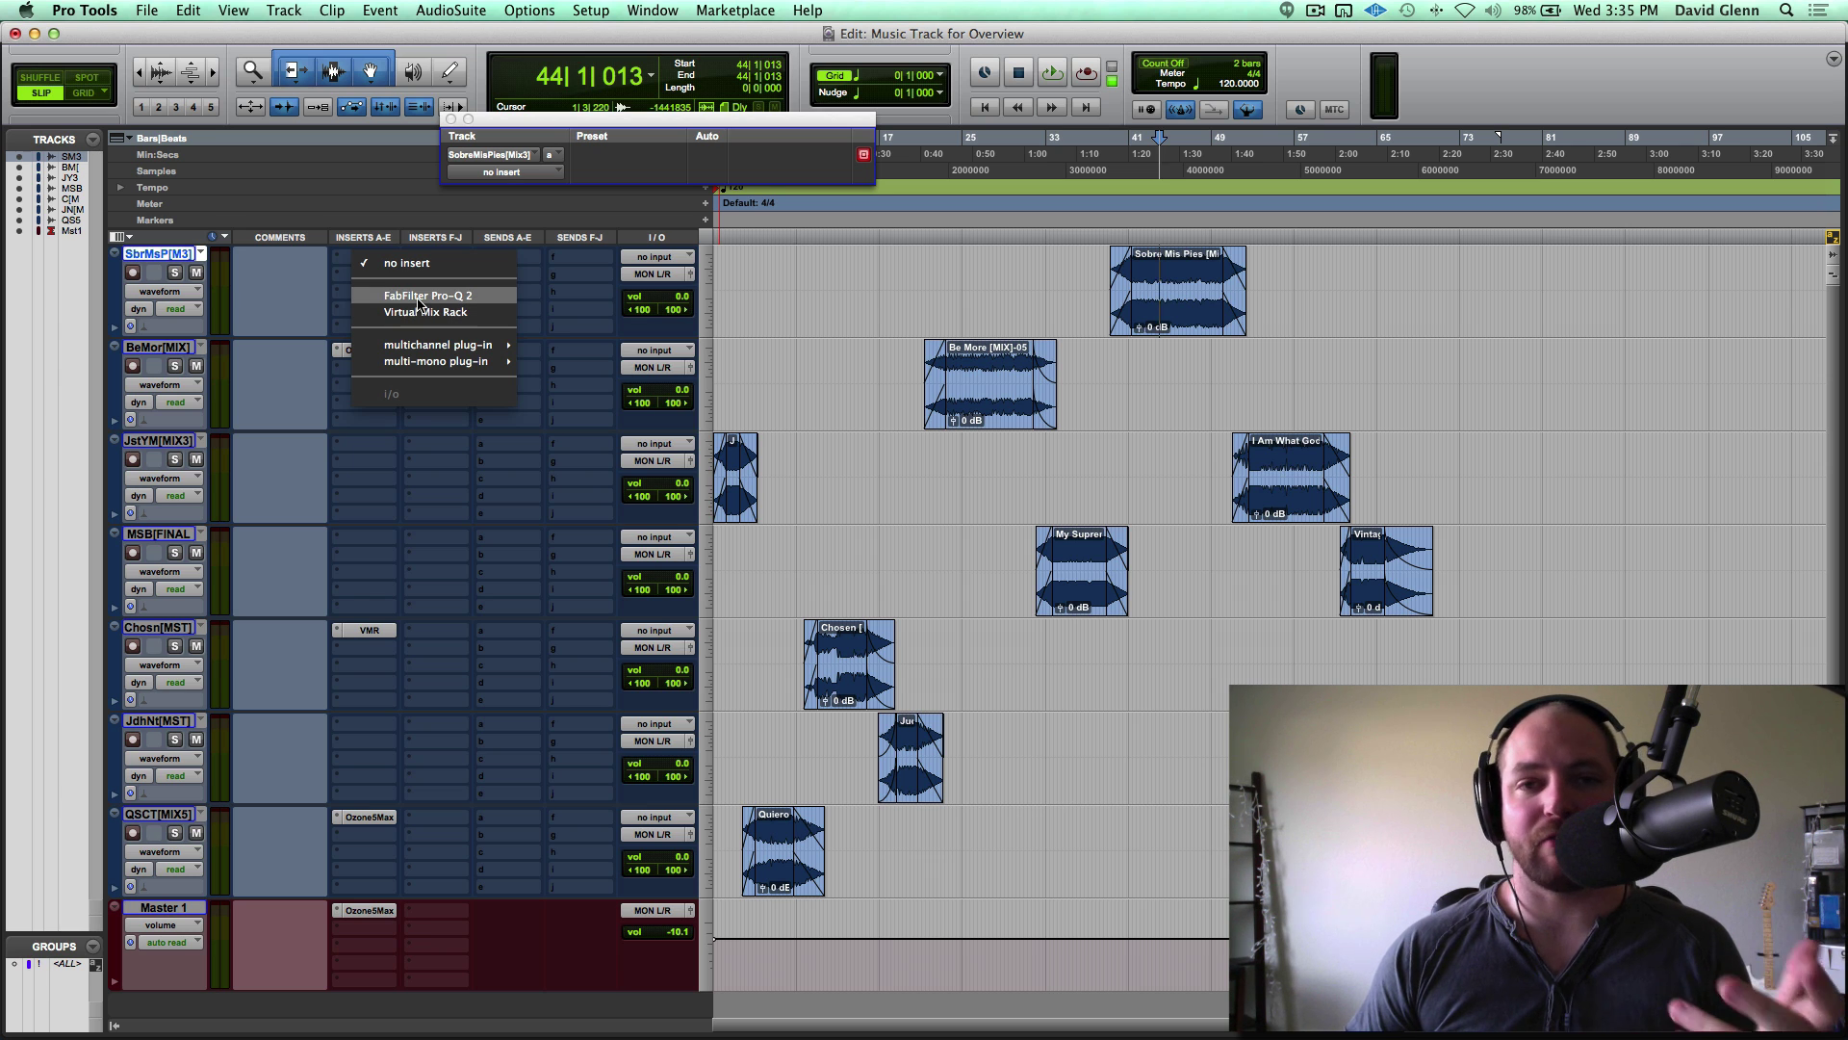
click(306, 308)
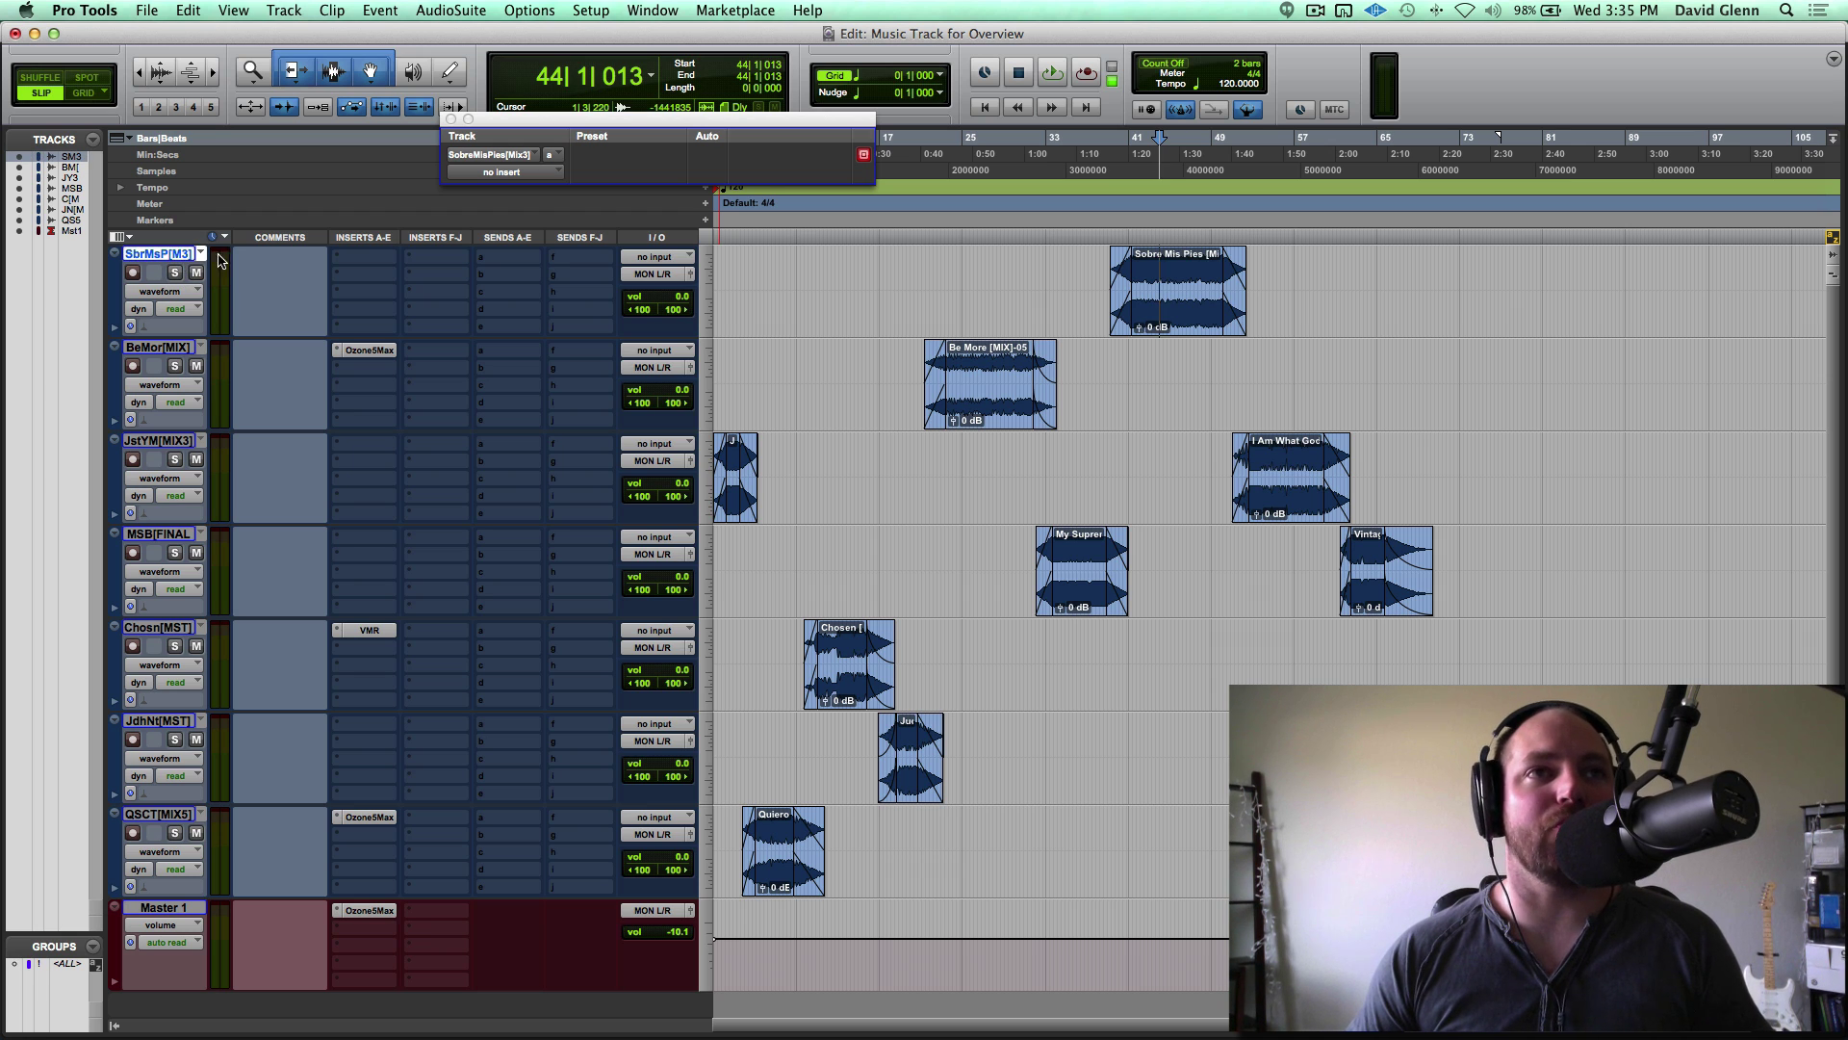
click(341, 280)
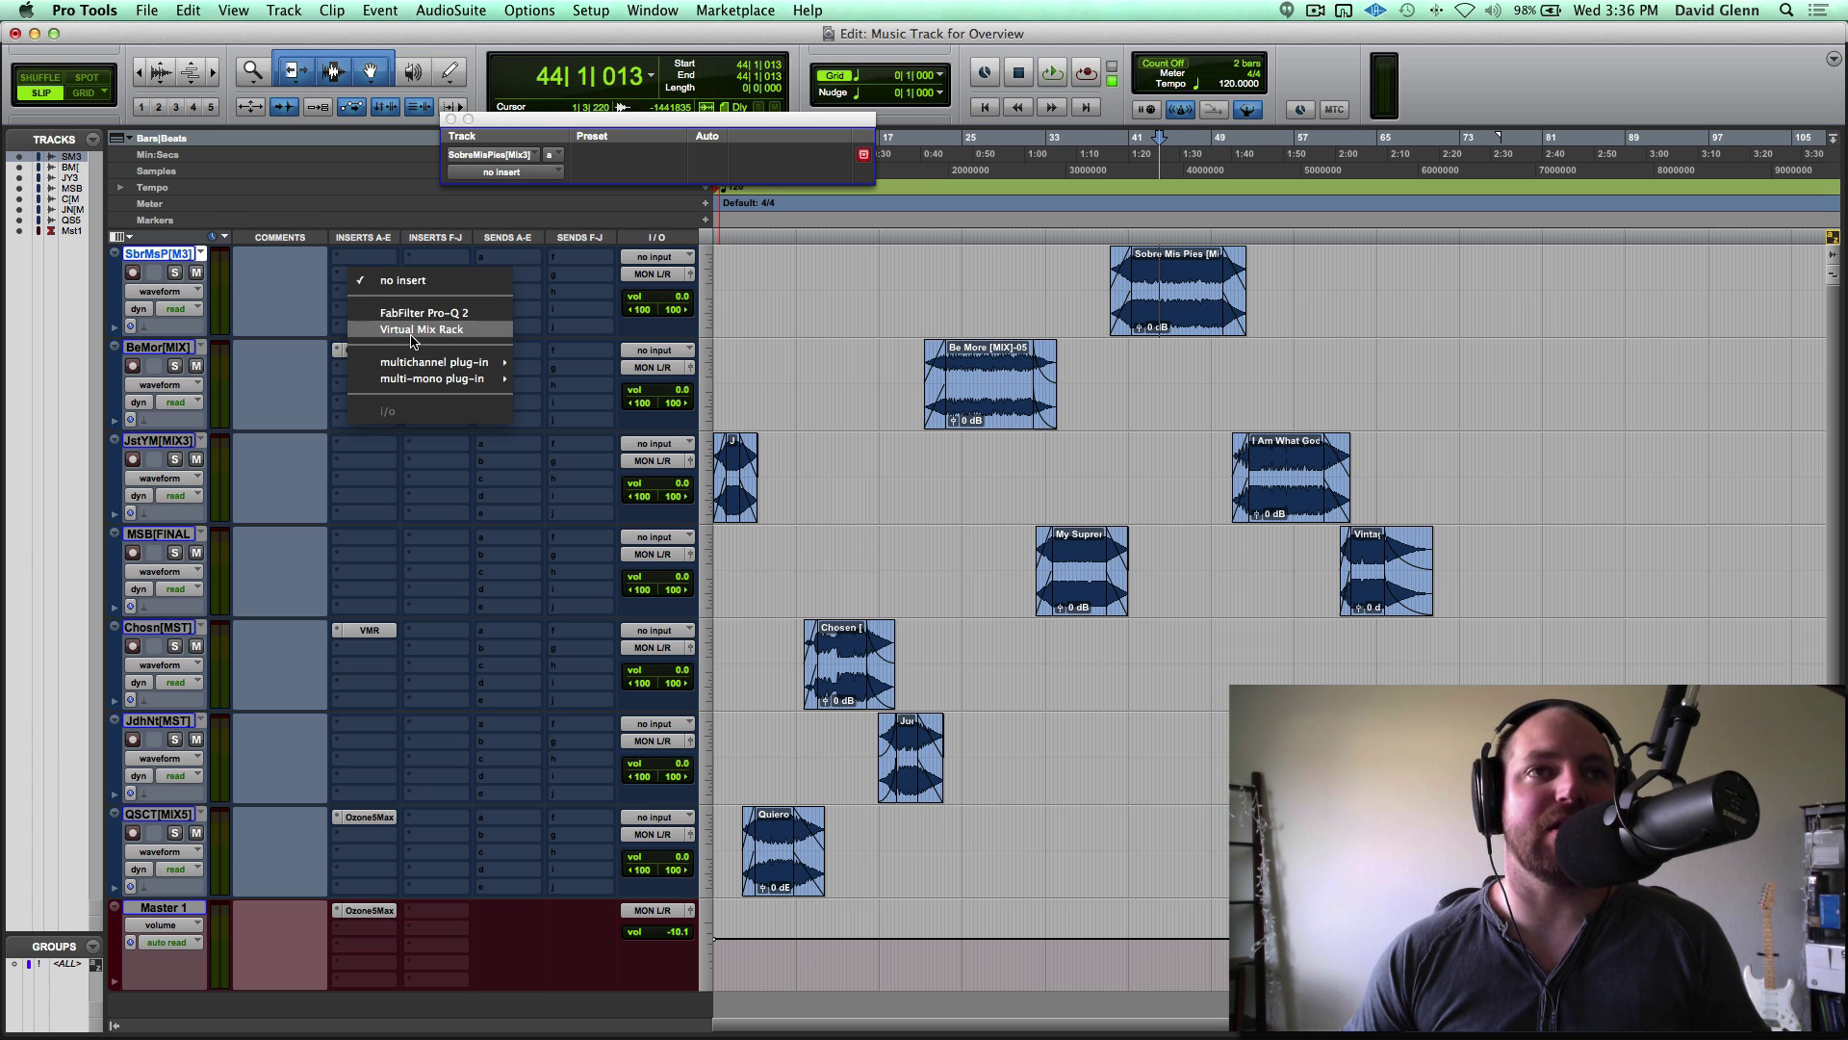
mouse_move(442, 358)
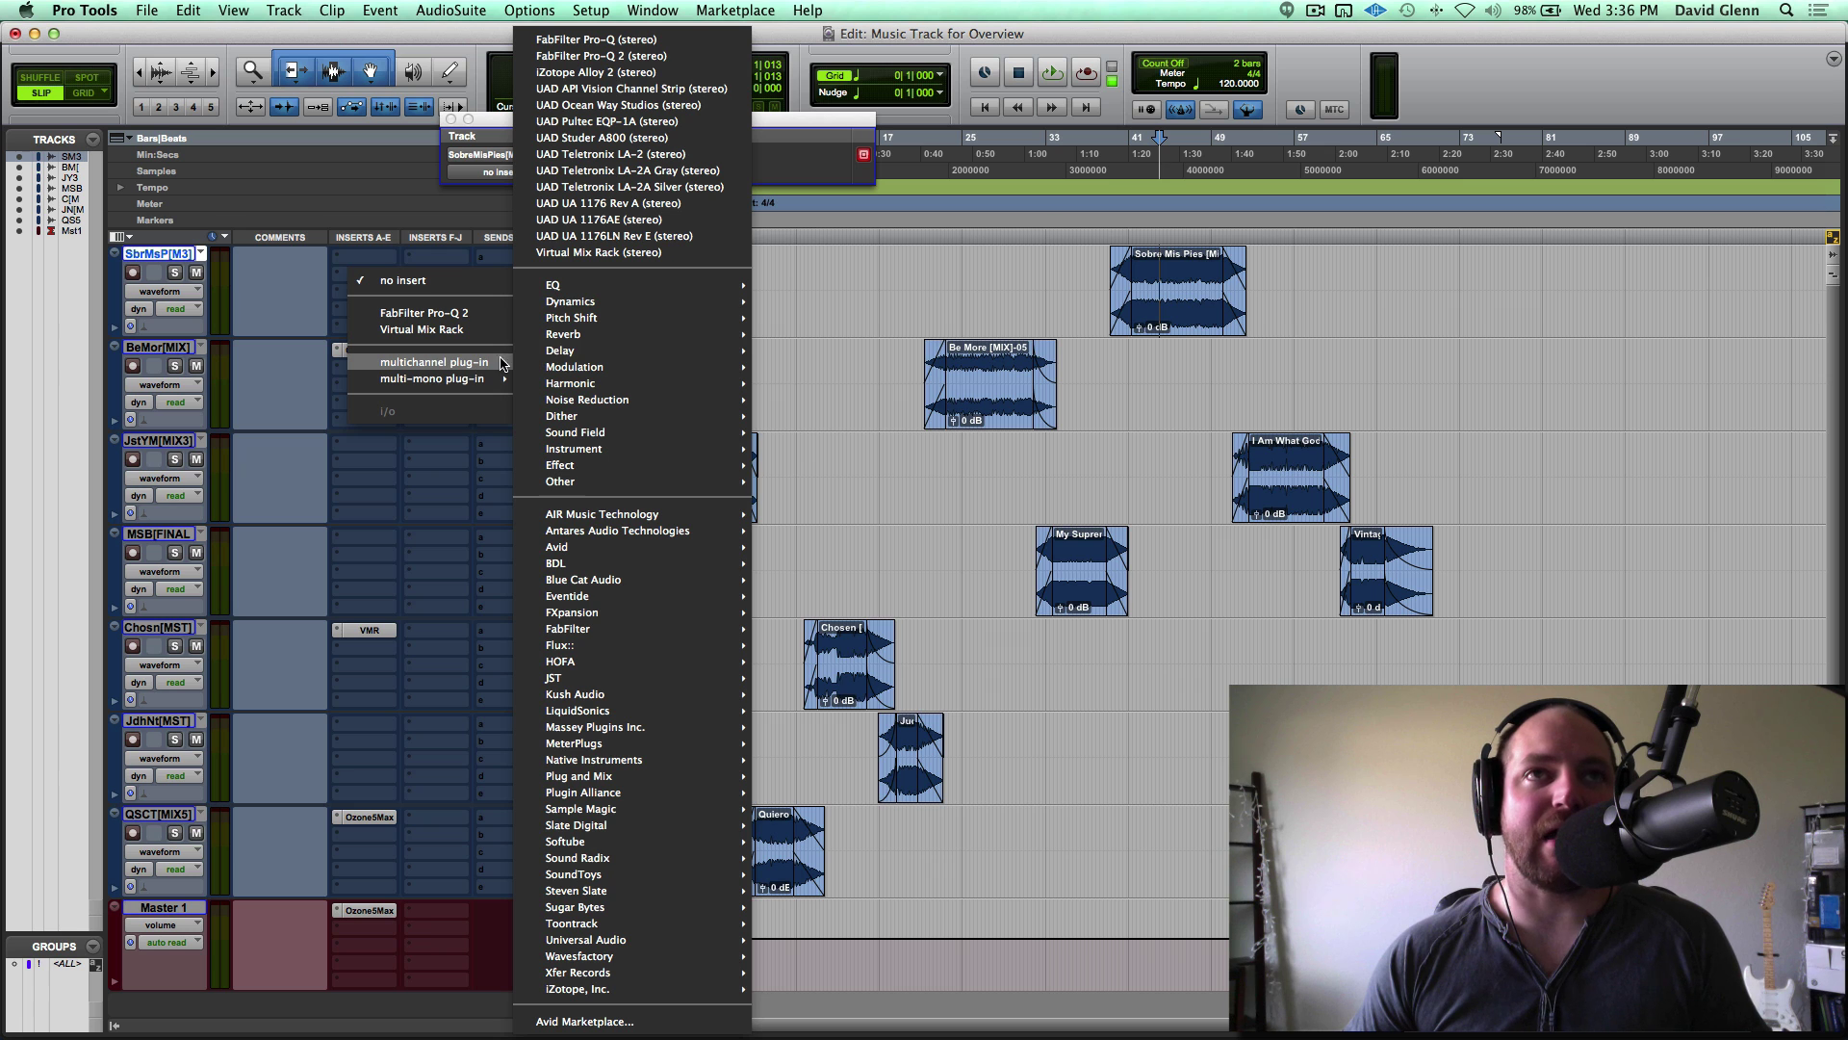
mouse_move(616, 301)
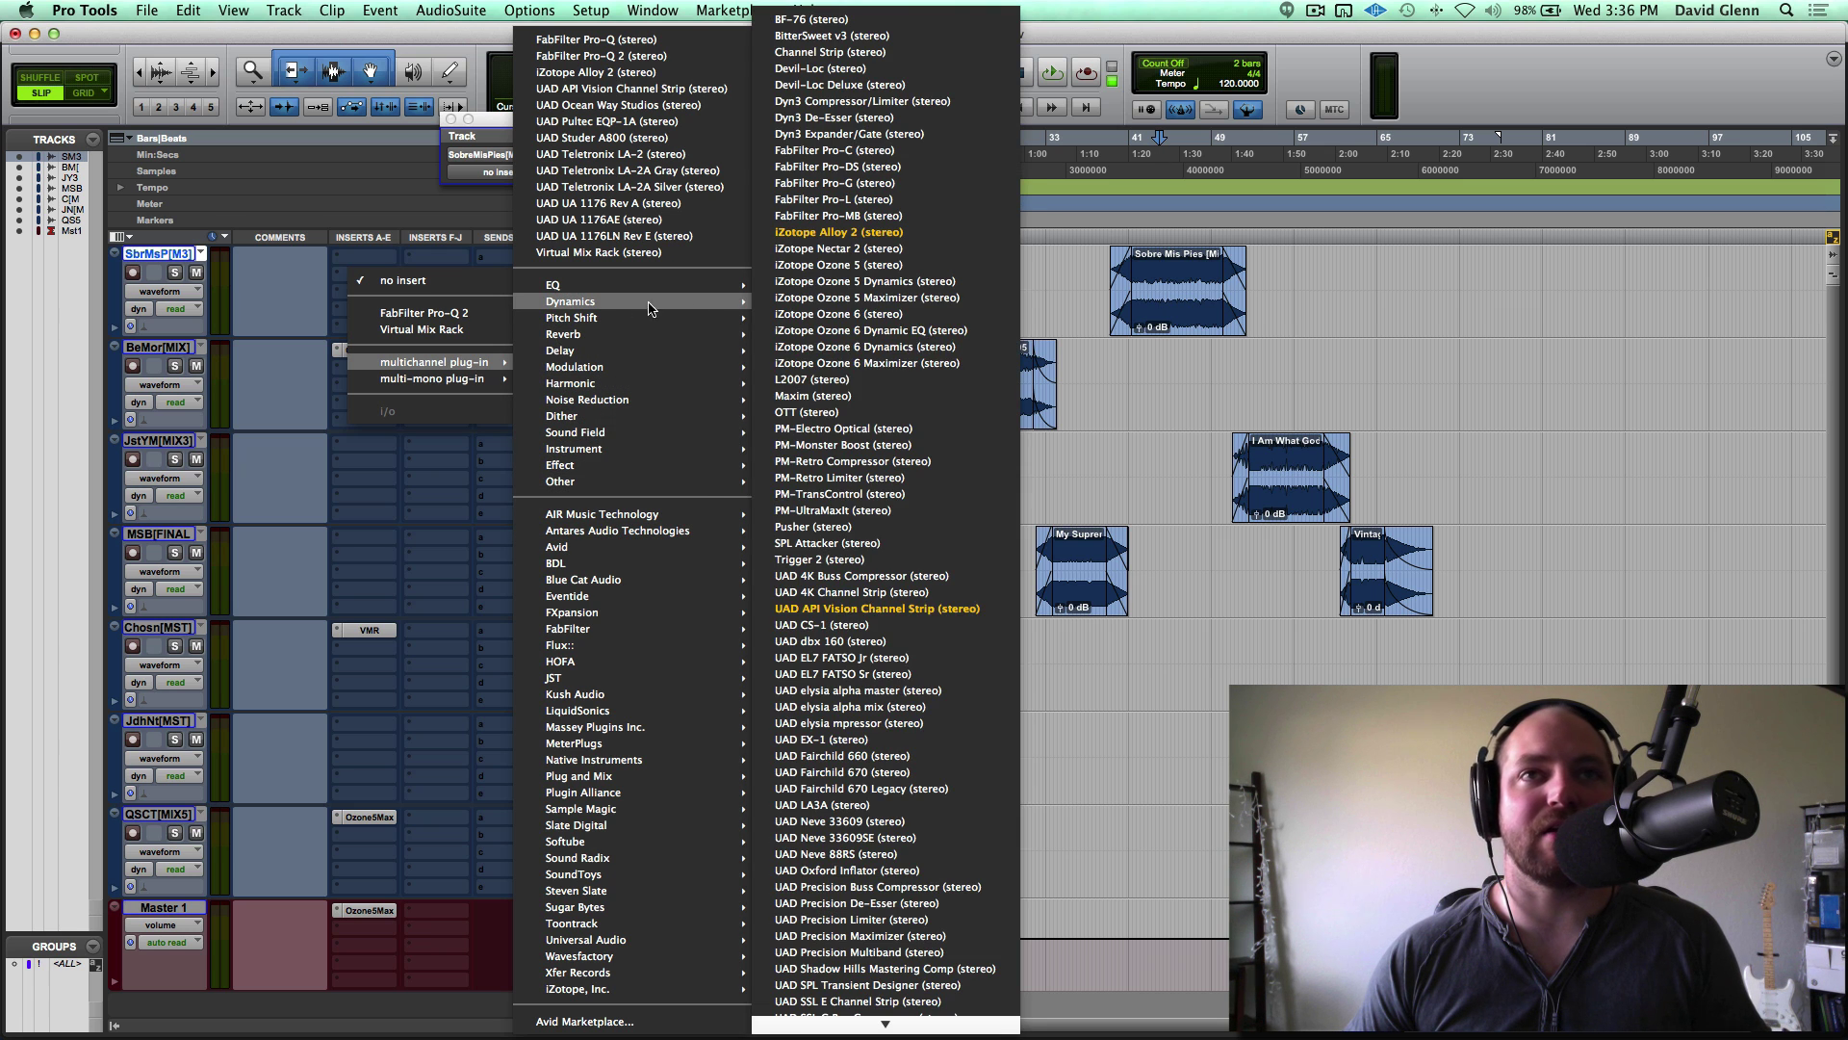
scroll(880, 971, down, 6)
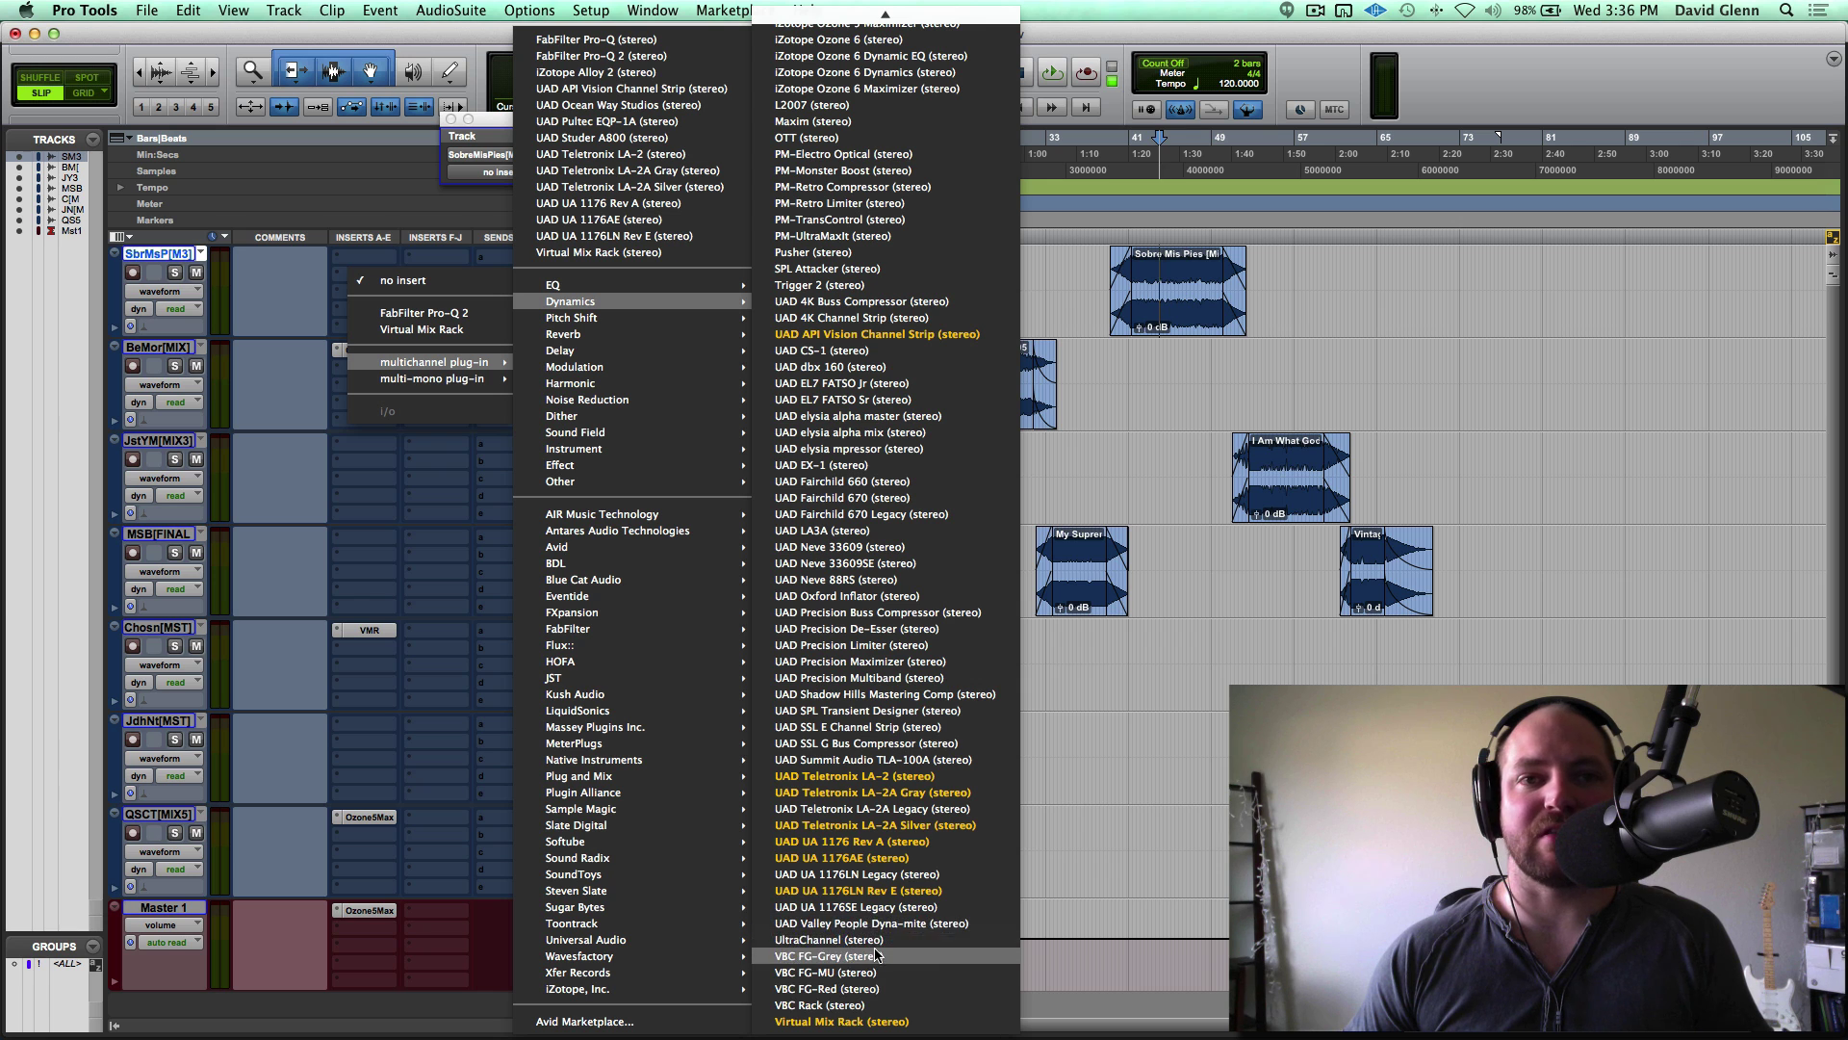
mouse_move(660, 354)
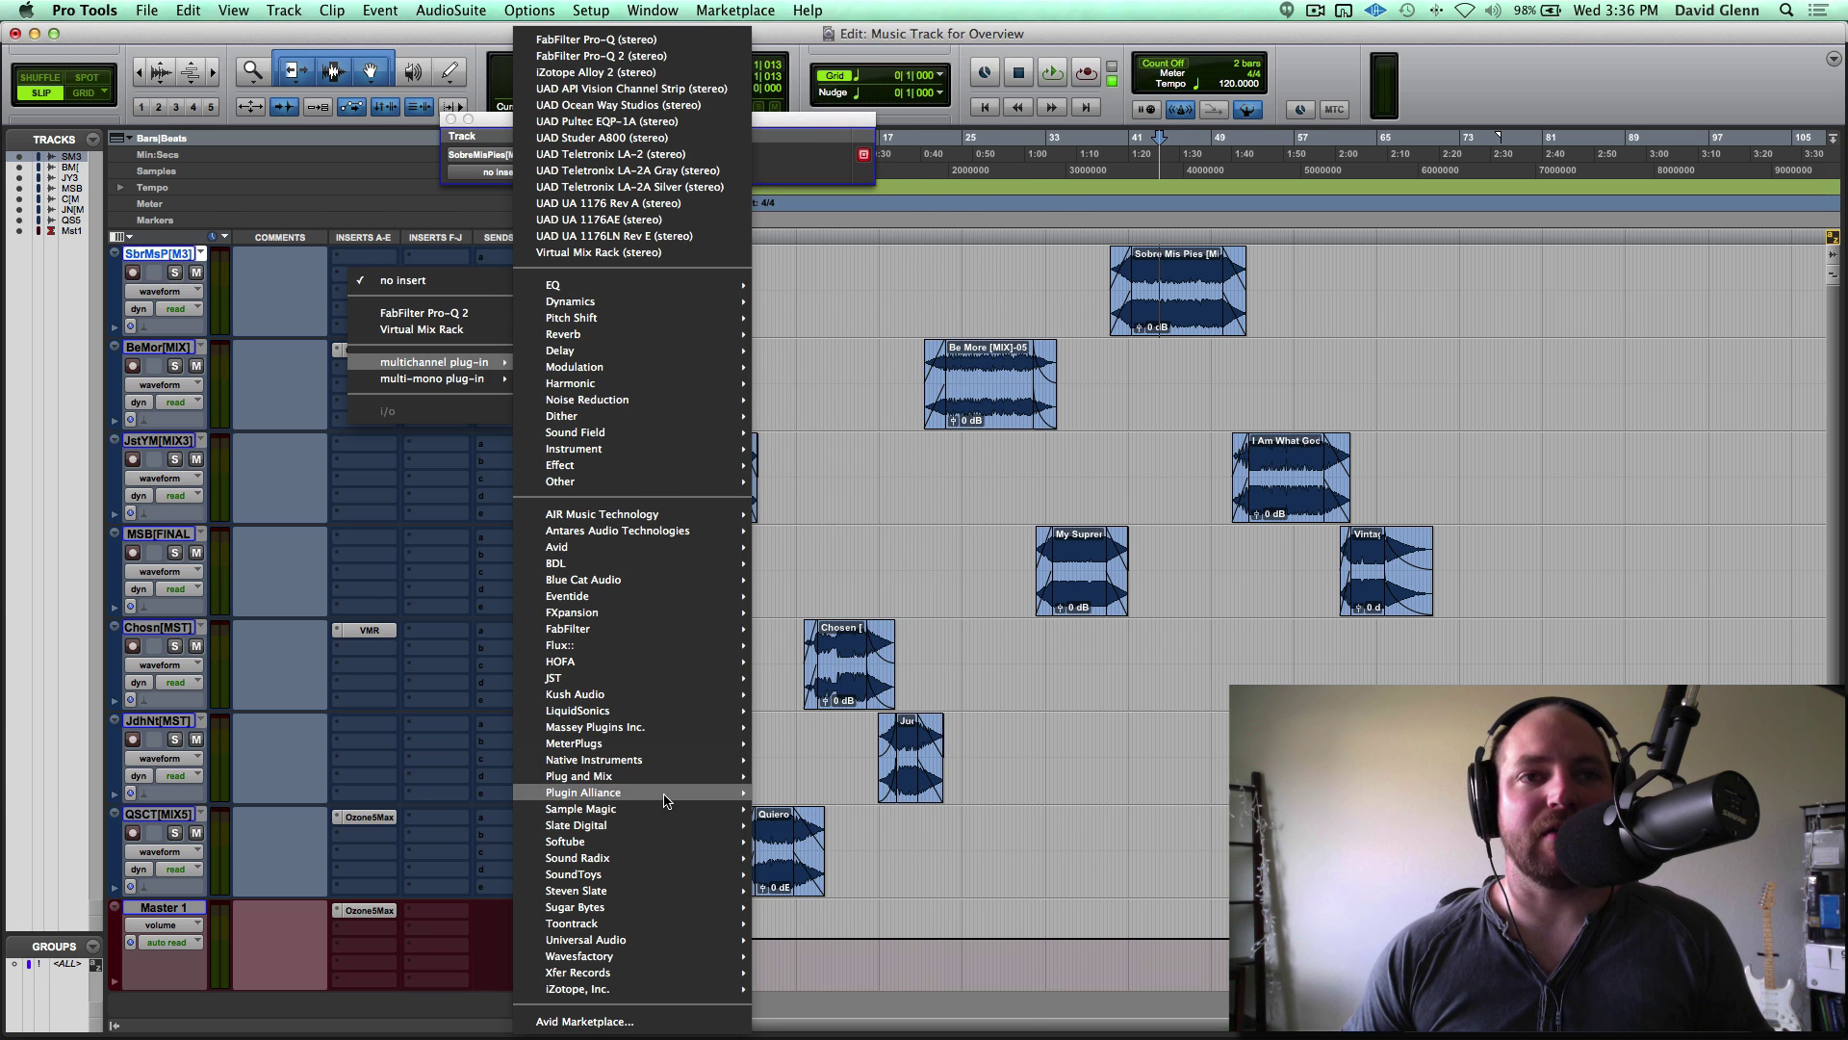
mouse_move(652, 943)
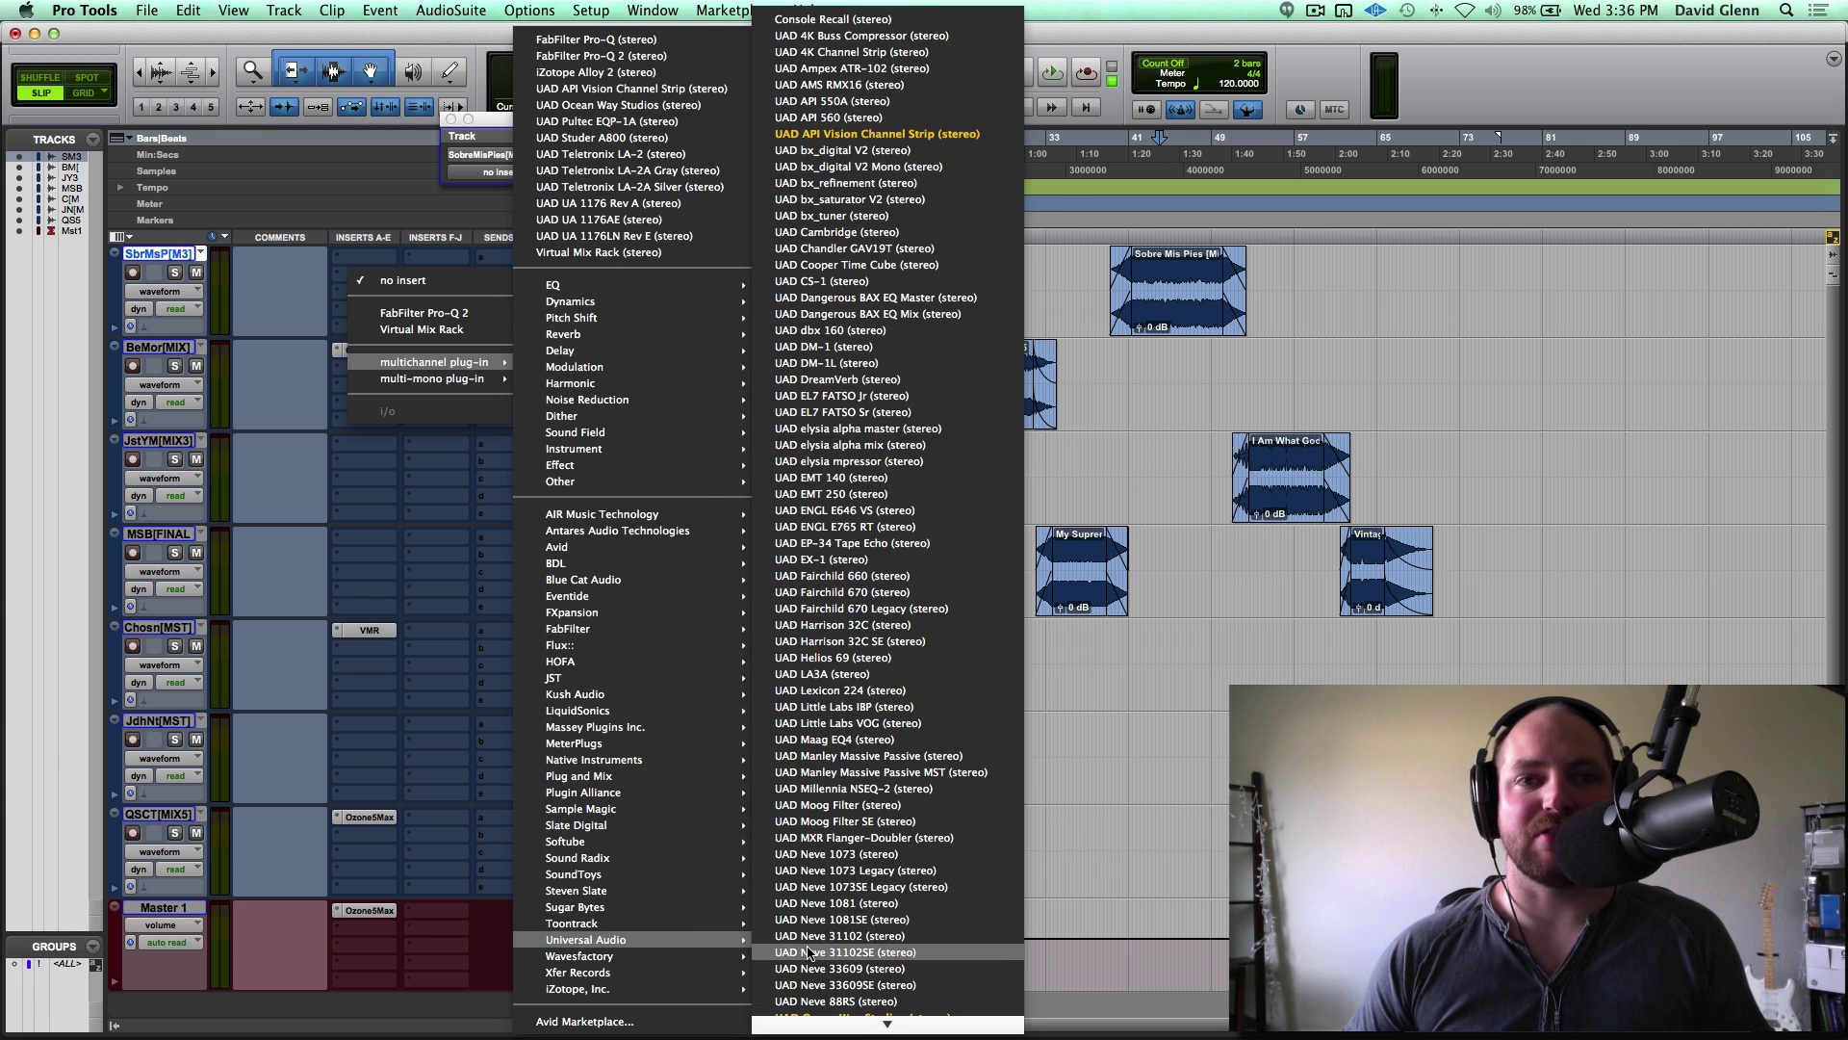
scroll(885, 953, down, 3)
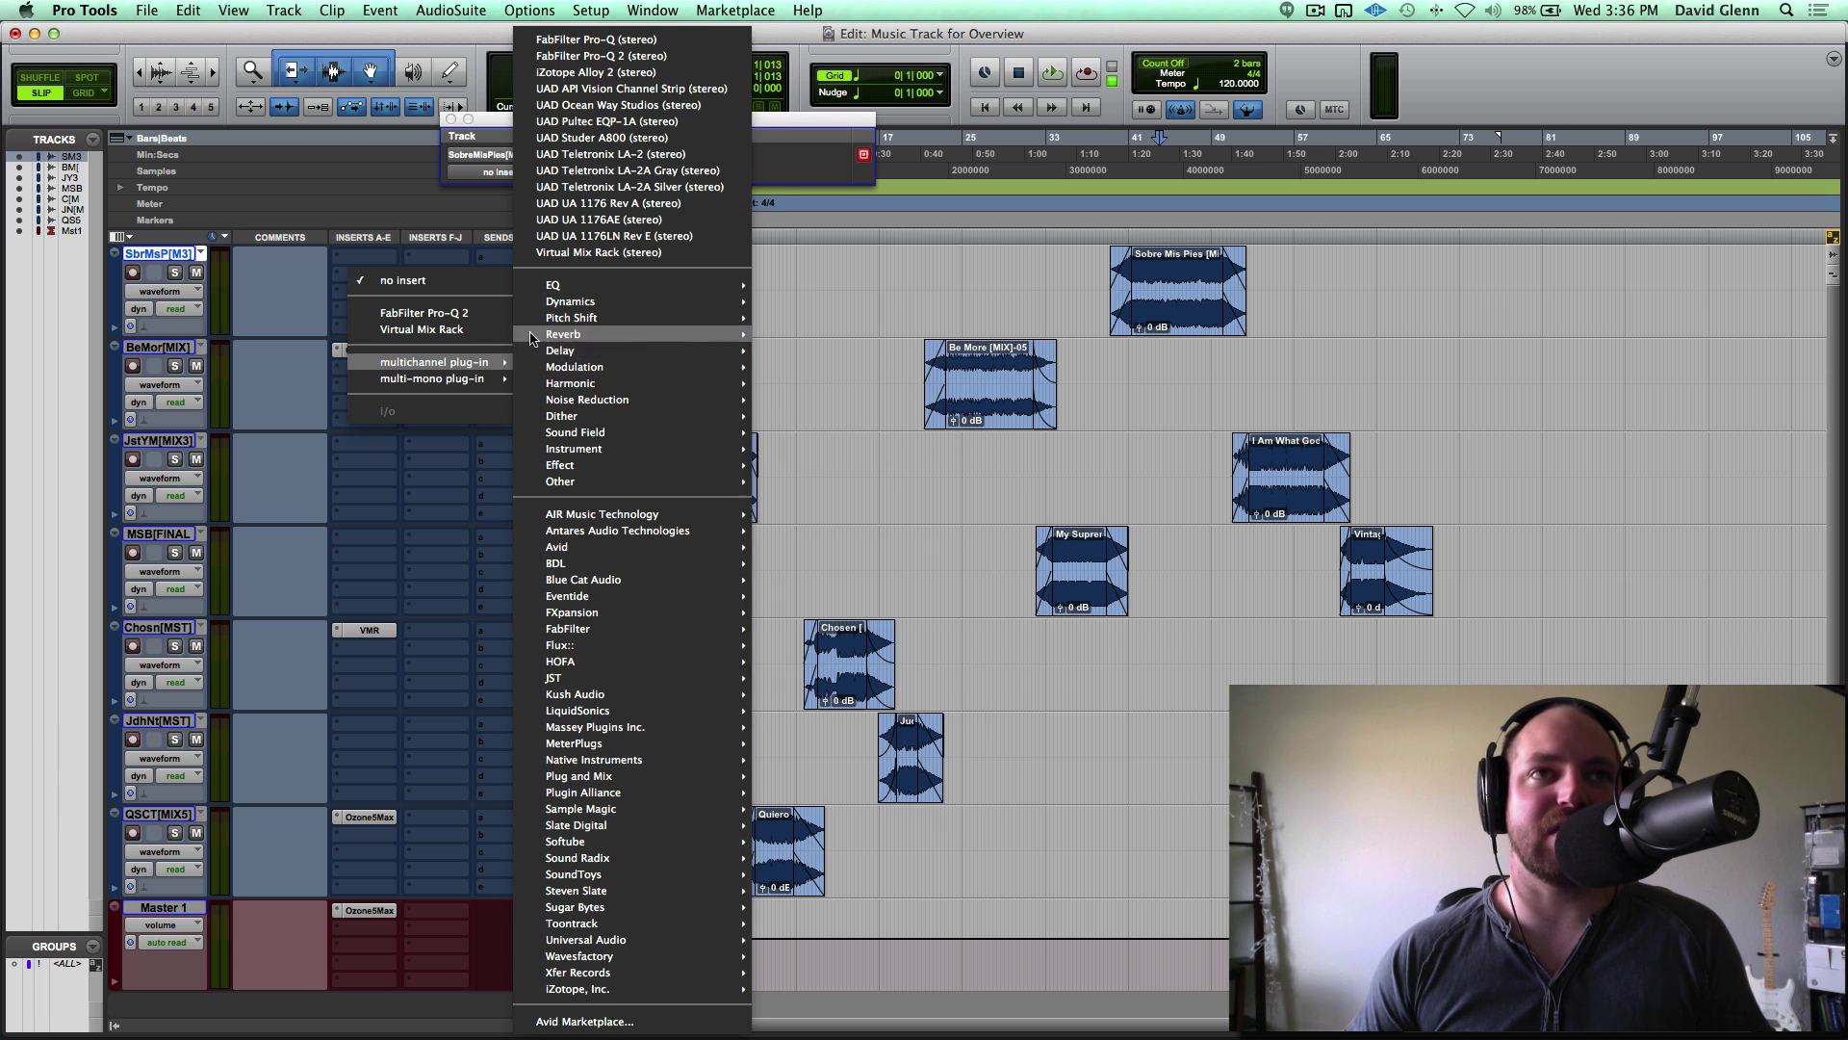
key(Escape)
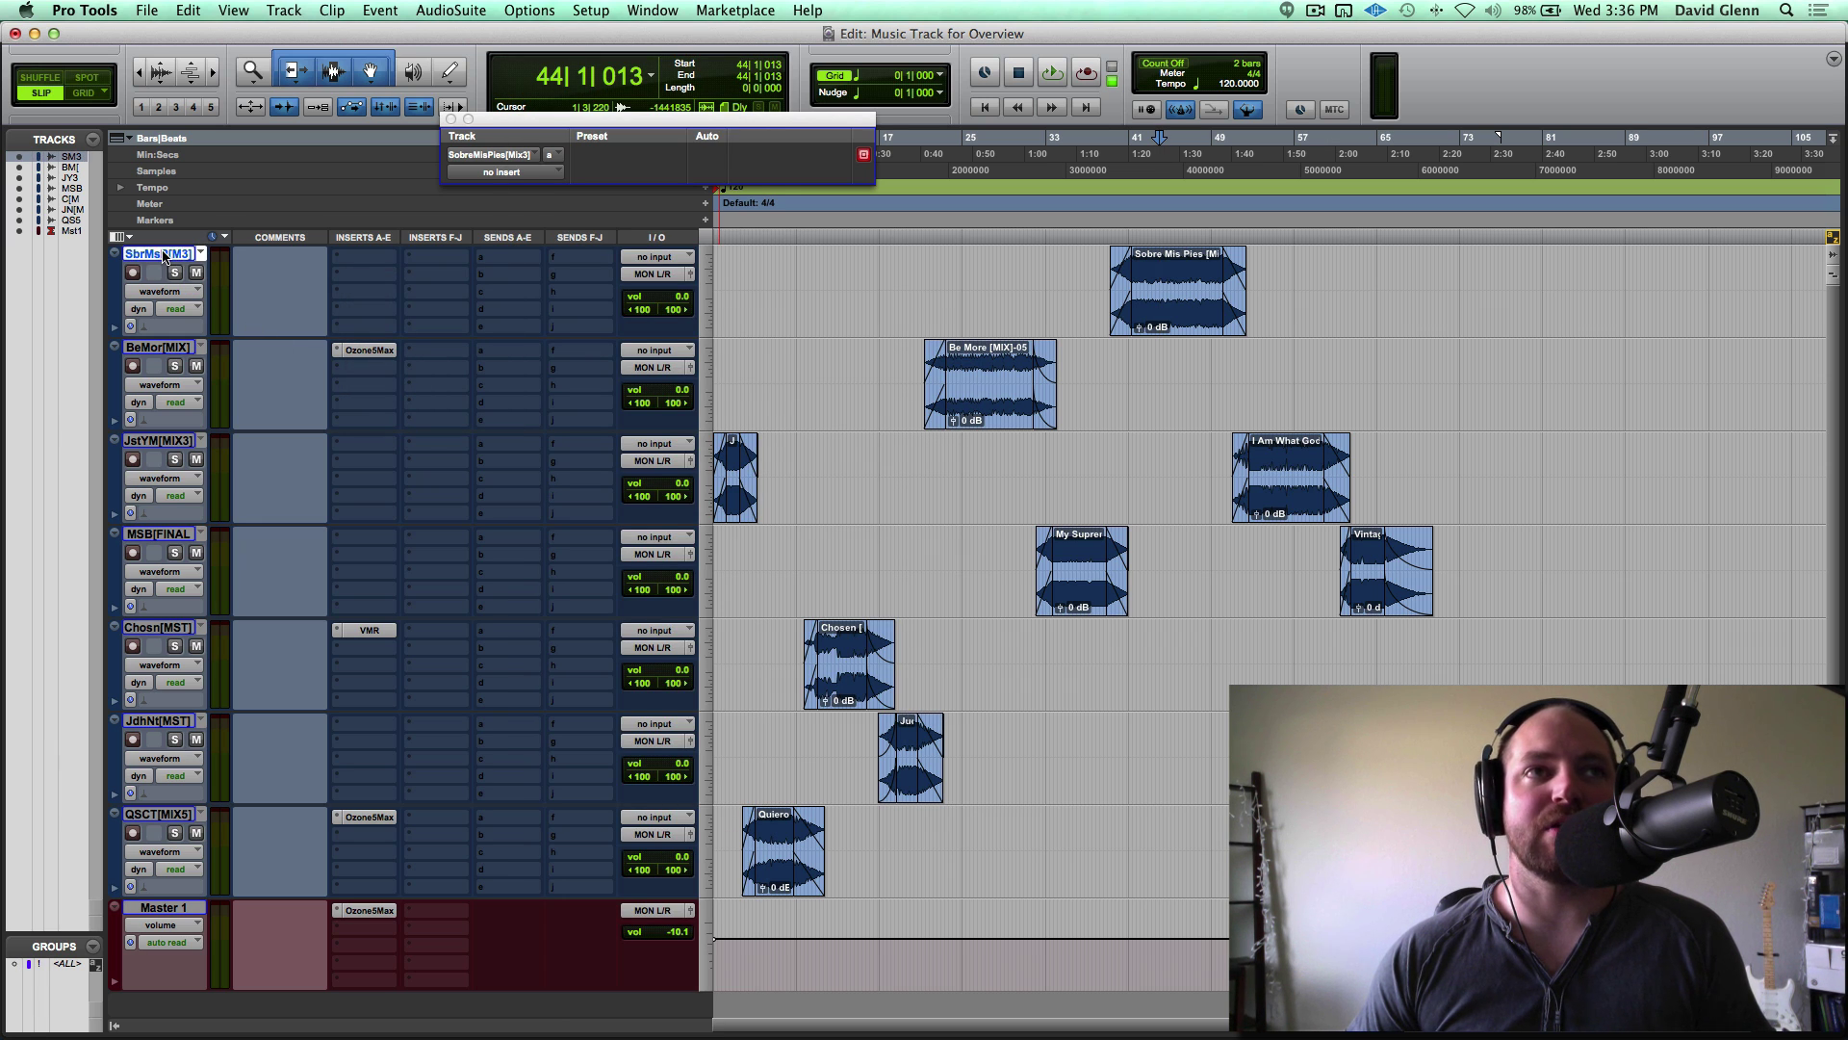
click(344, 263)
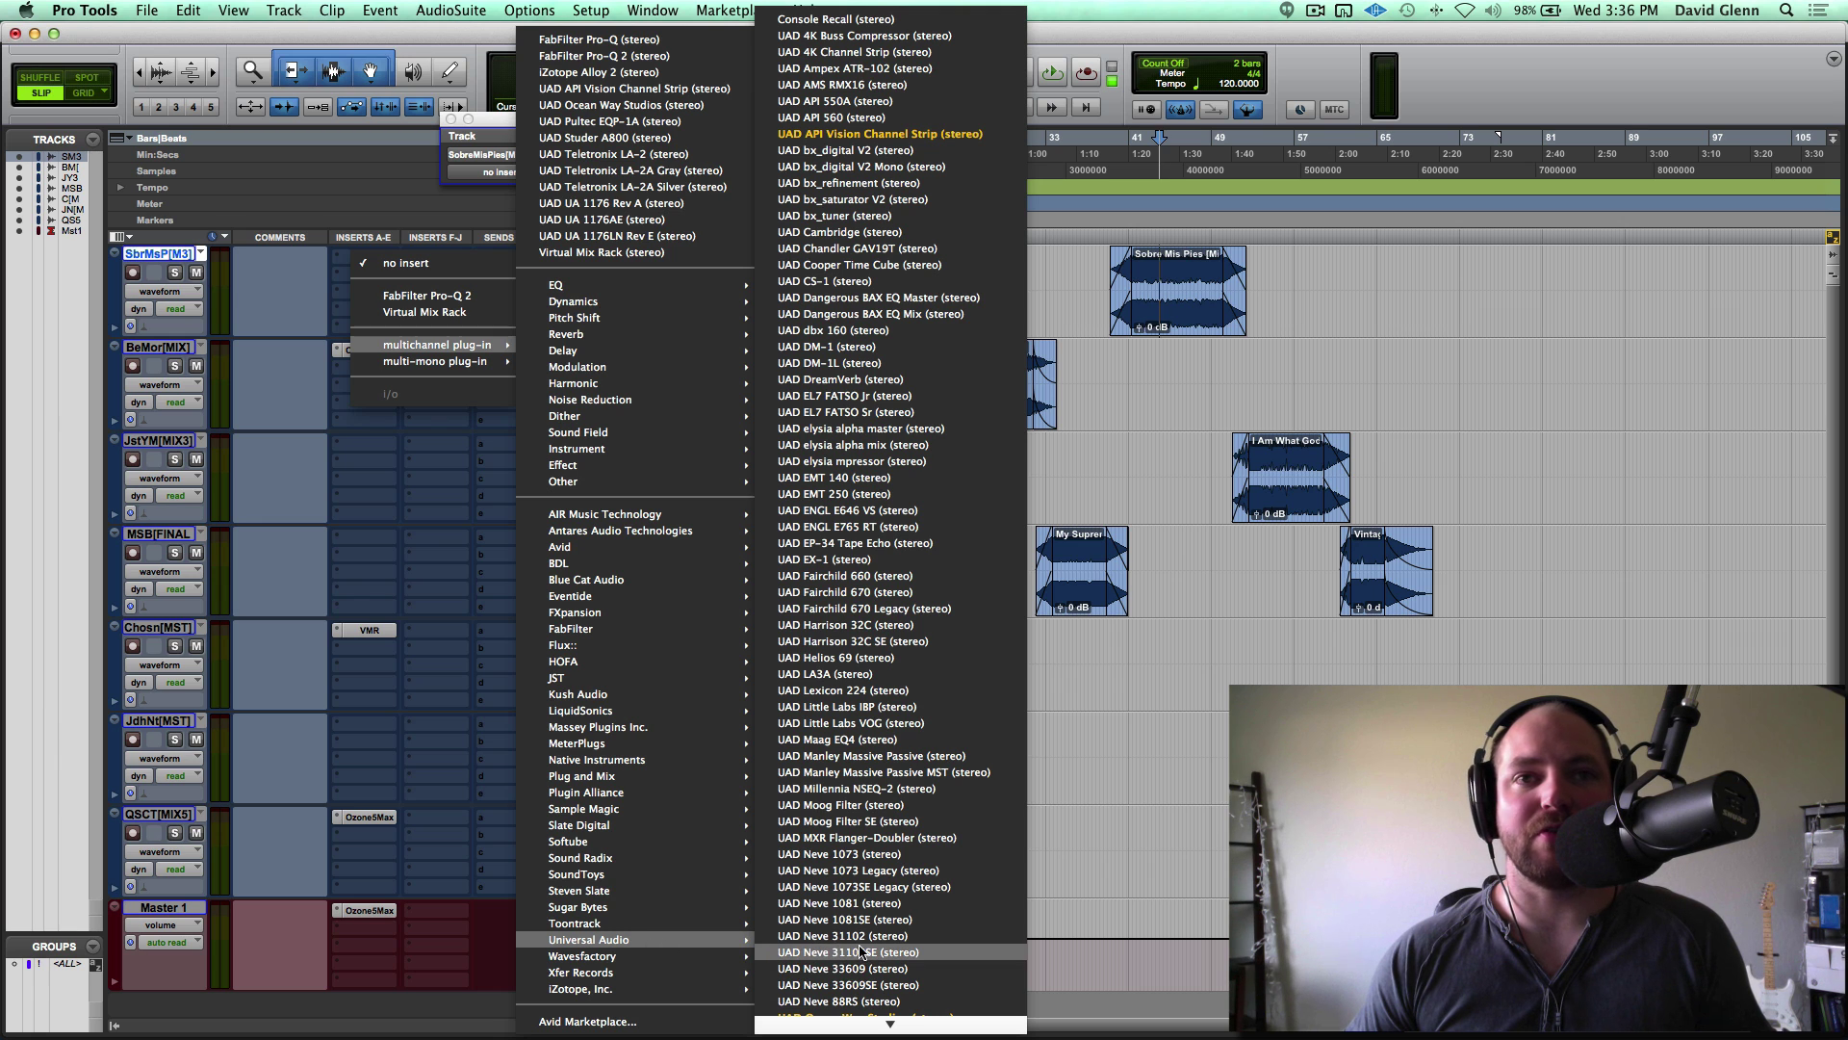
mouse_move(874, 1032)
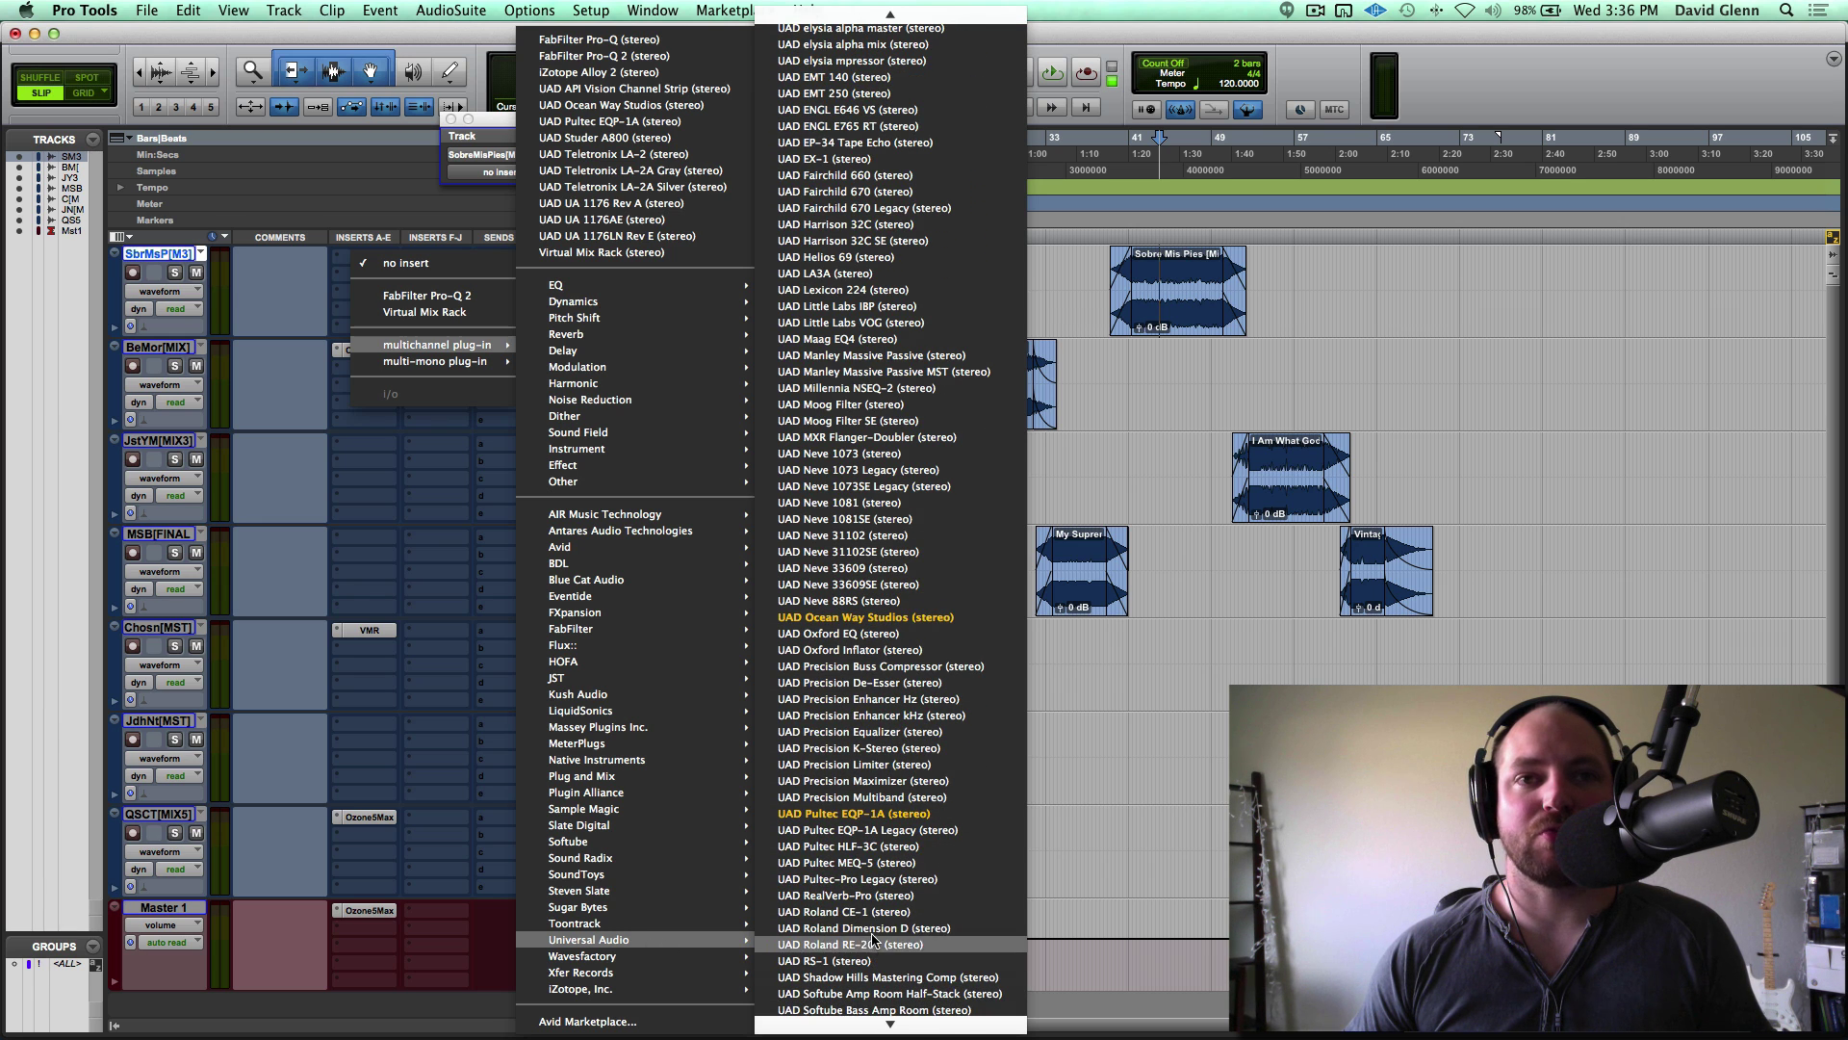
scroll(866, 997, down, 4)
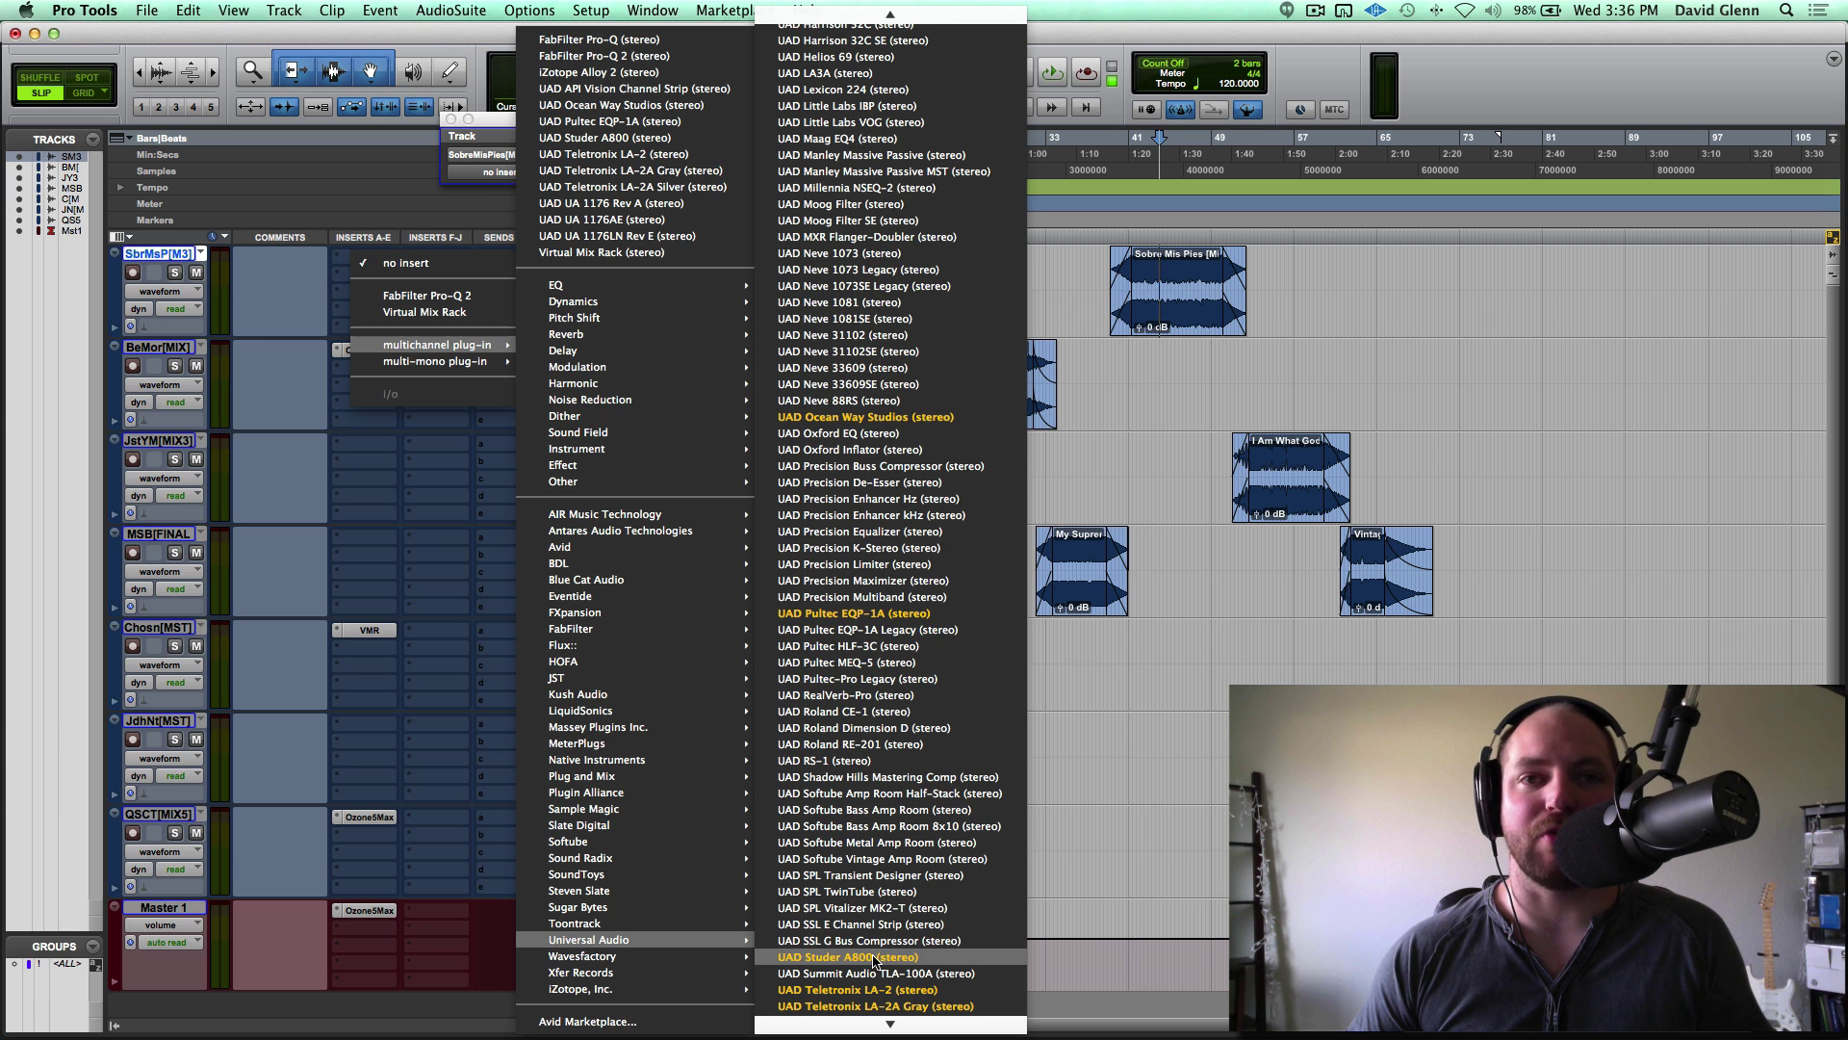
key(Escape)
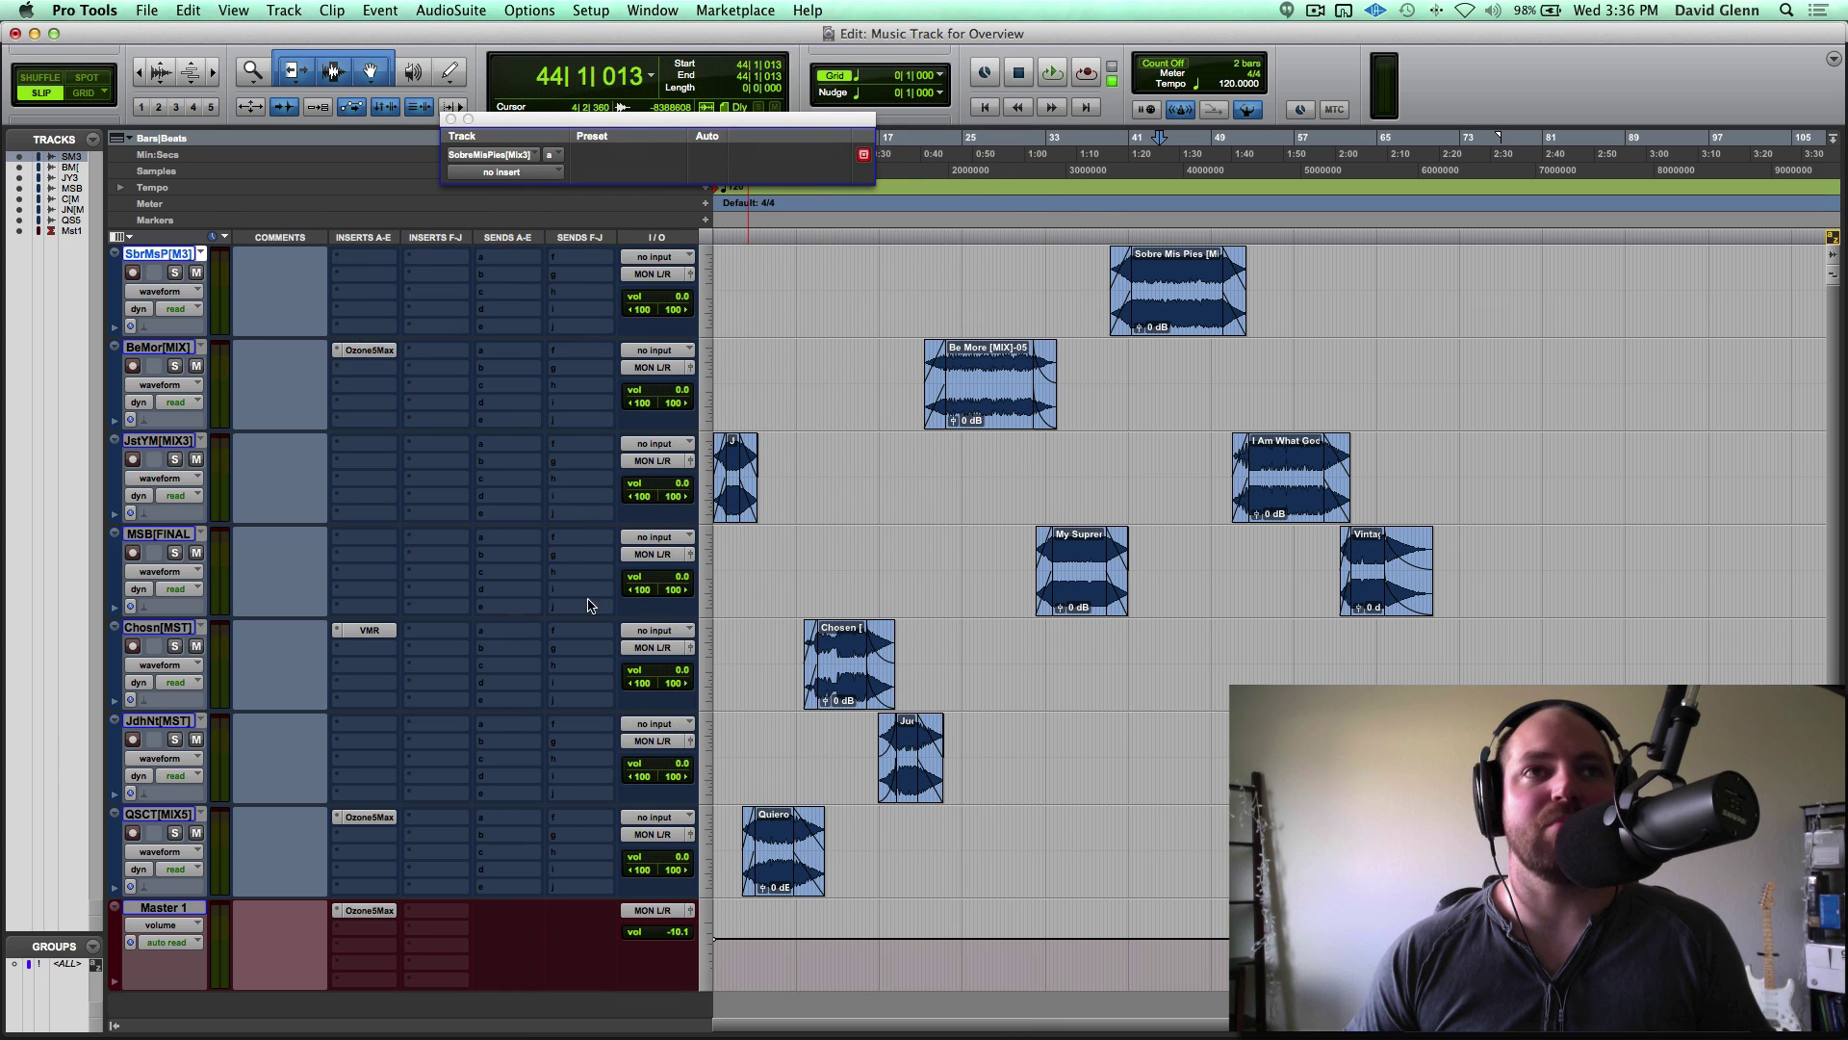
Create one new mono audio track named Audio 1 below the first track.
click(351, 258)
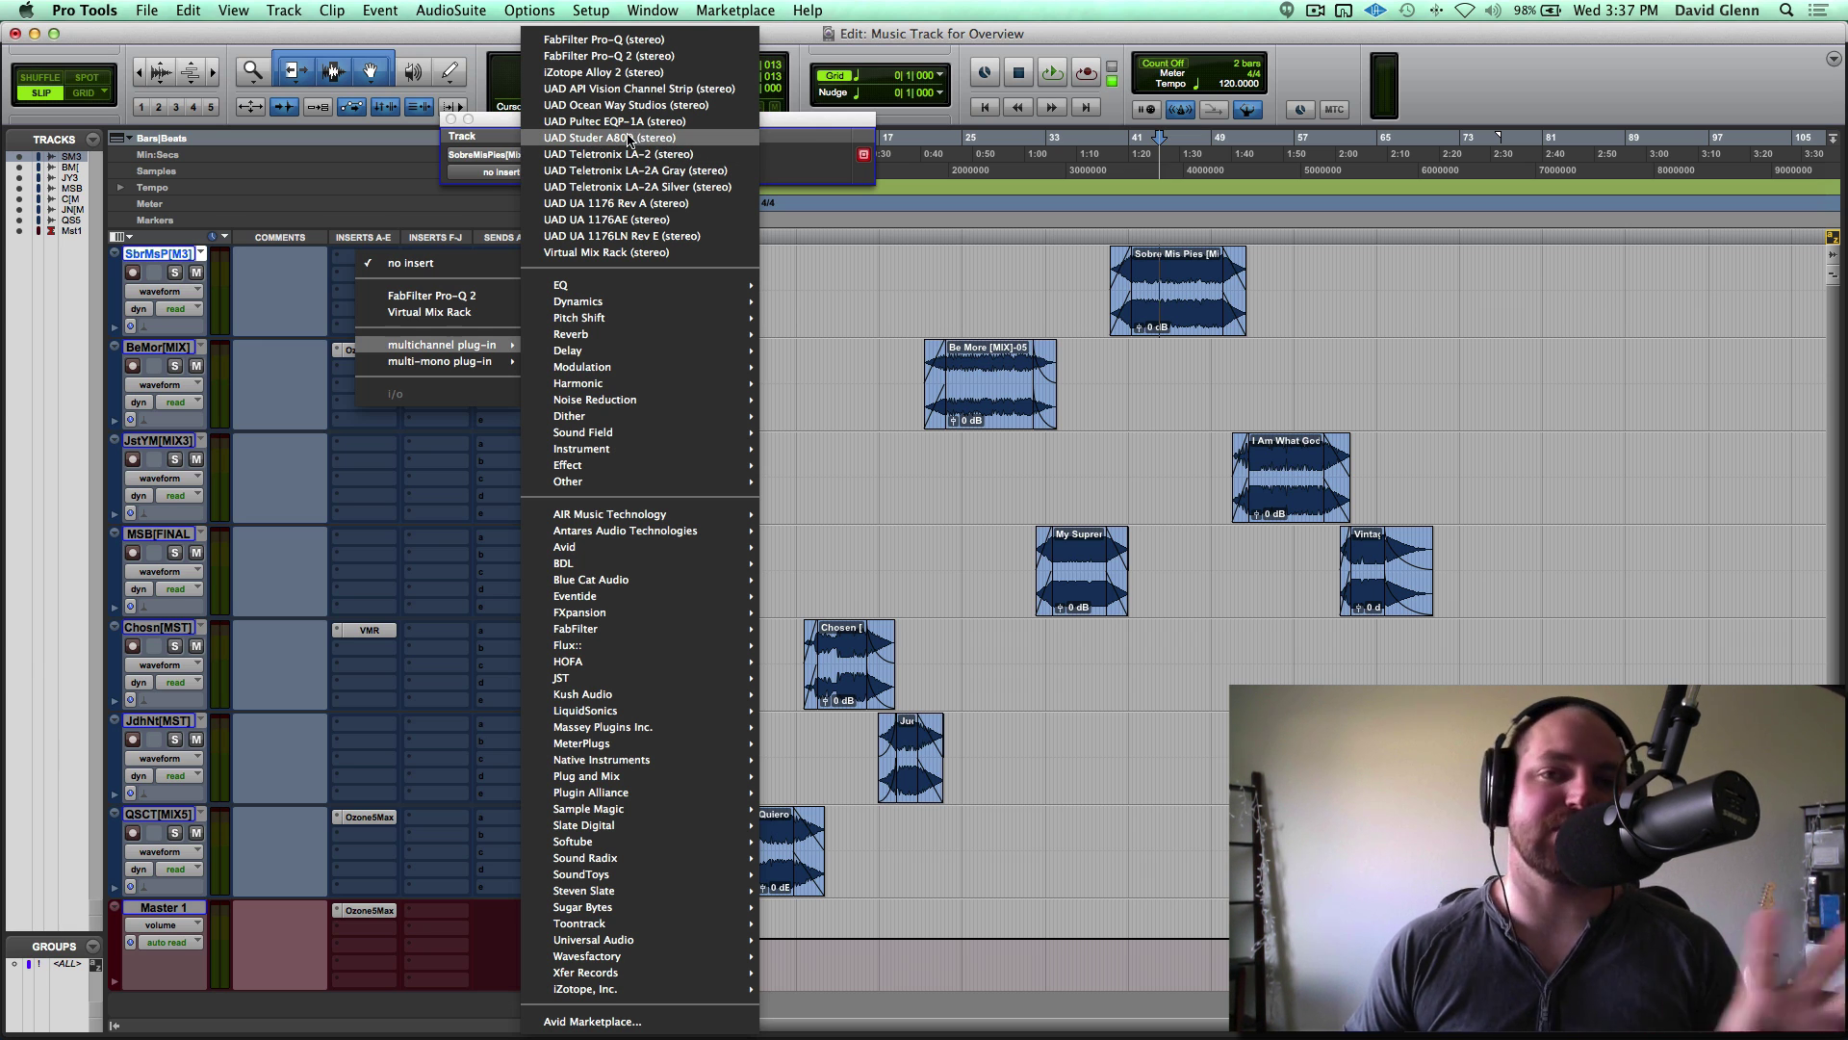
click(181, 265)
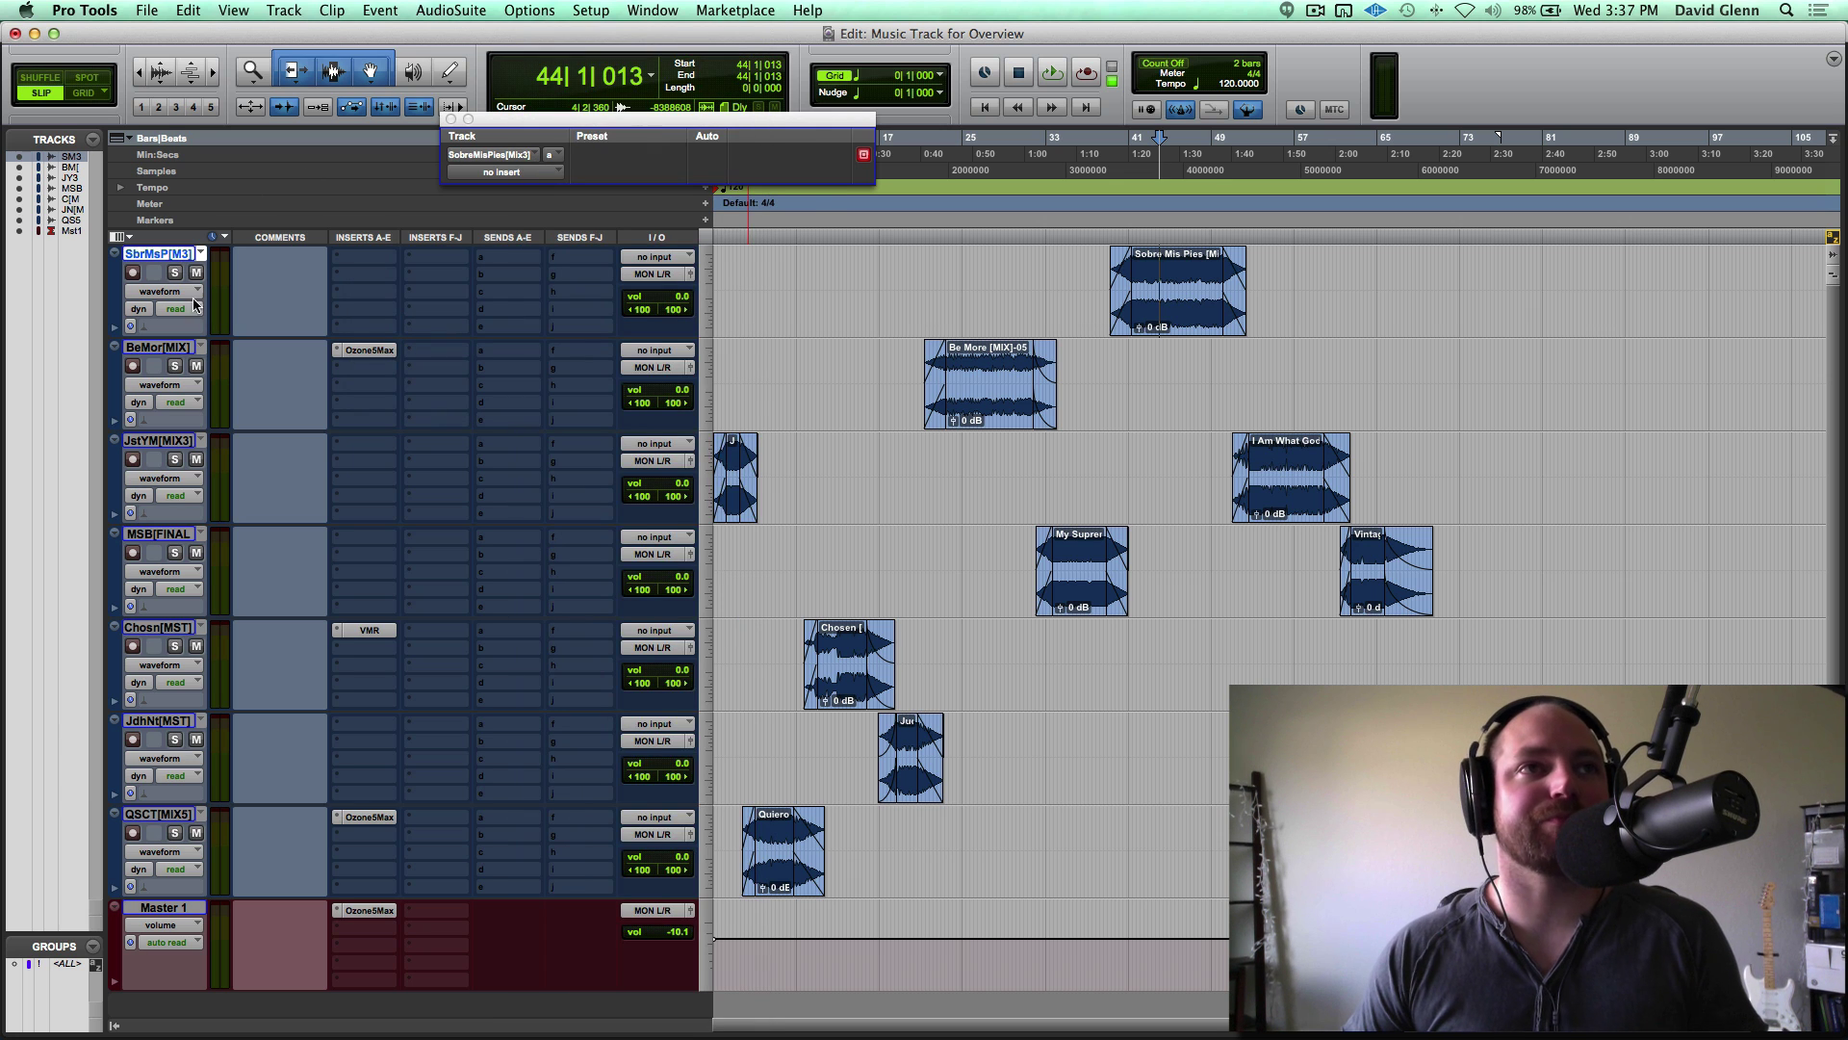
key(super+shift+n)
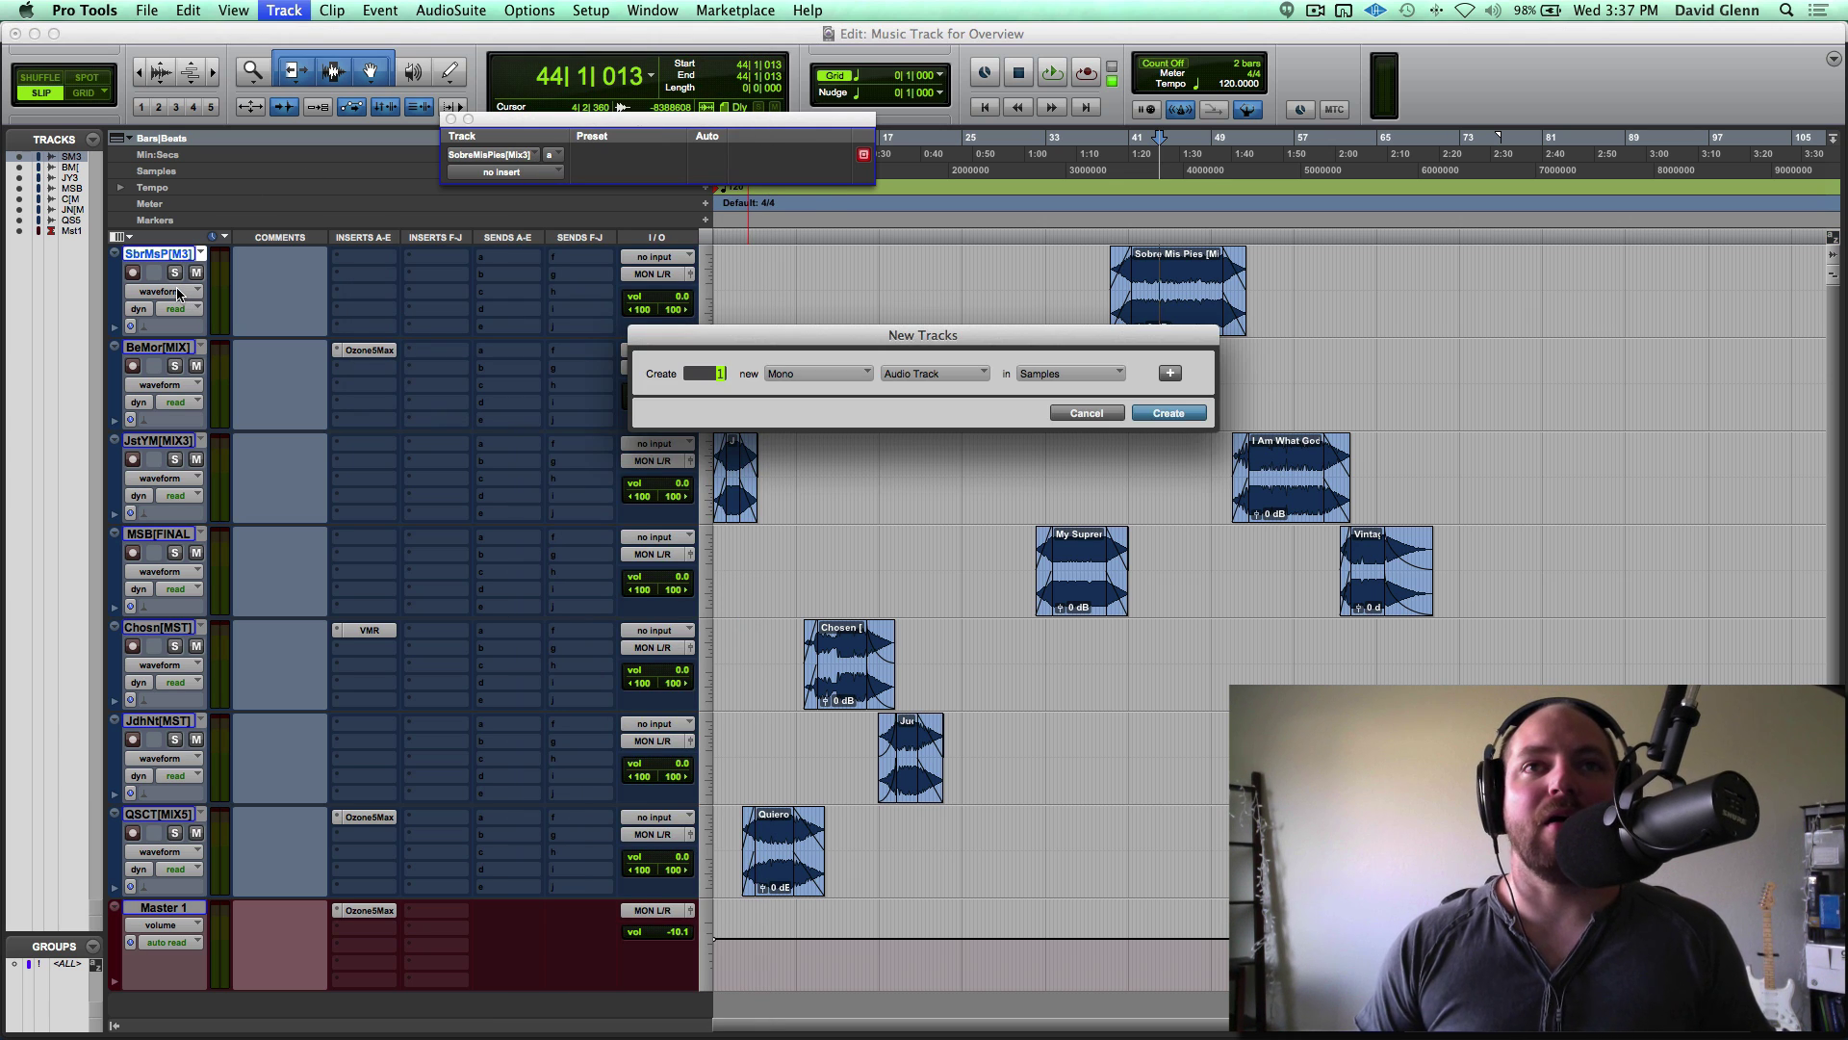
key(Return)
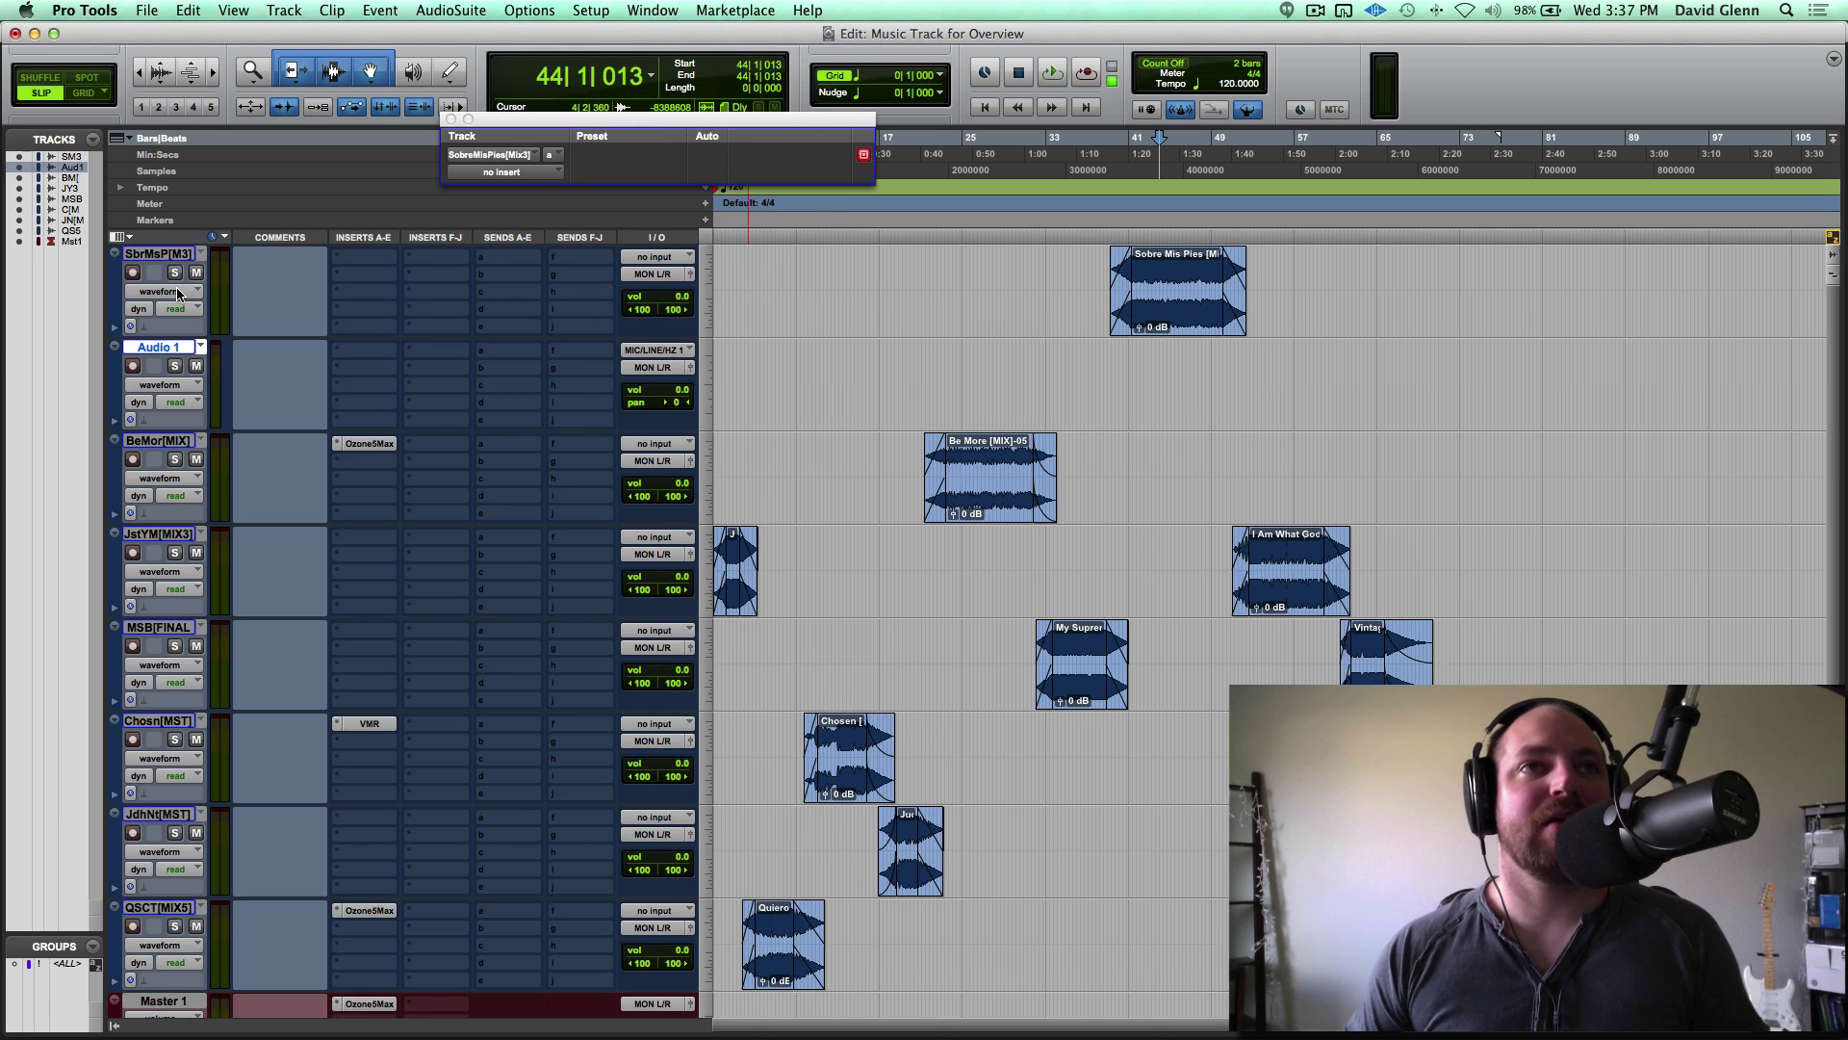
click(349, 354)
mouse_move(424, 438)
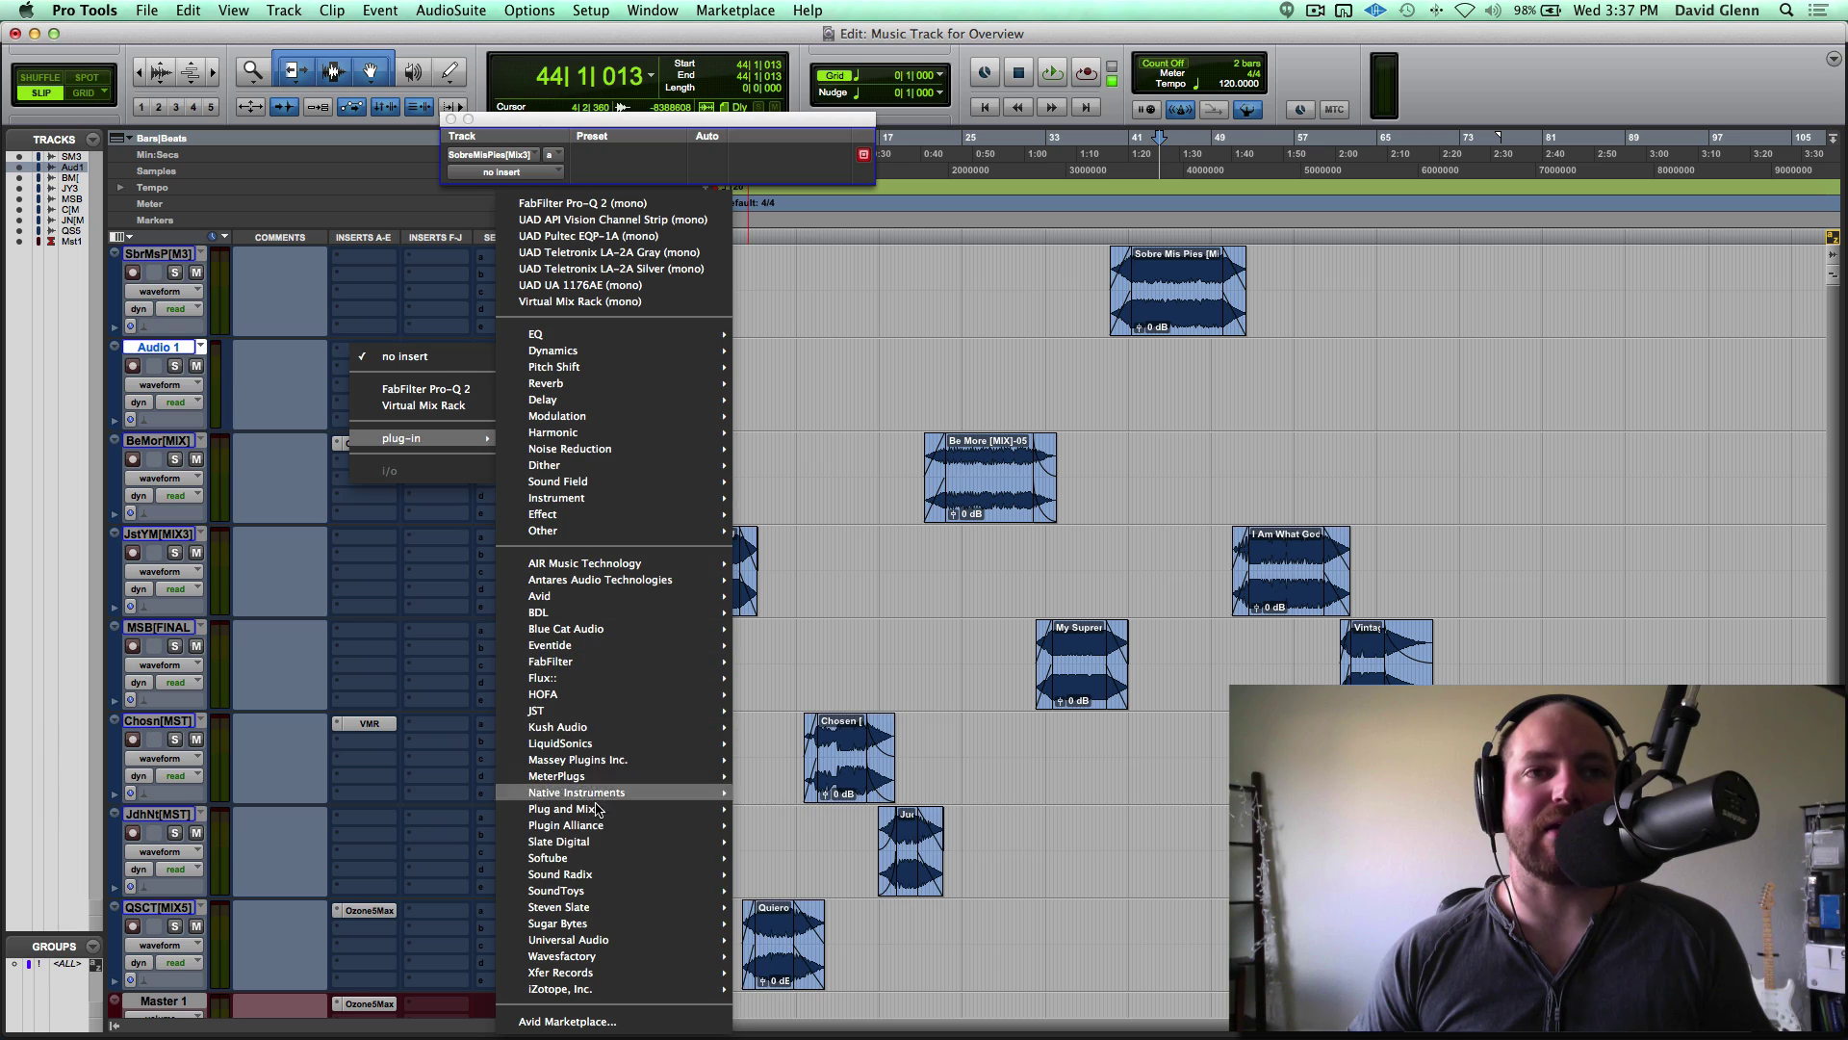
Insert the UAD Studer A800 (mono) tape plug-in on Audio 1's first insert slot.
mouse_move(632, 887)
mouse_move(884, 1024)
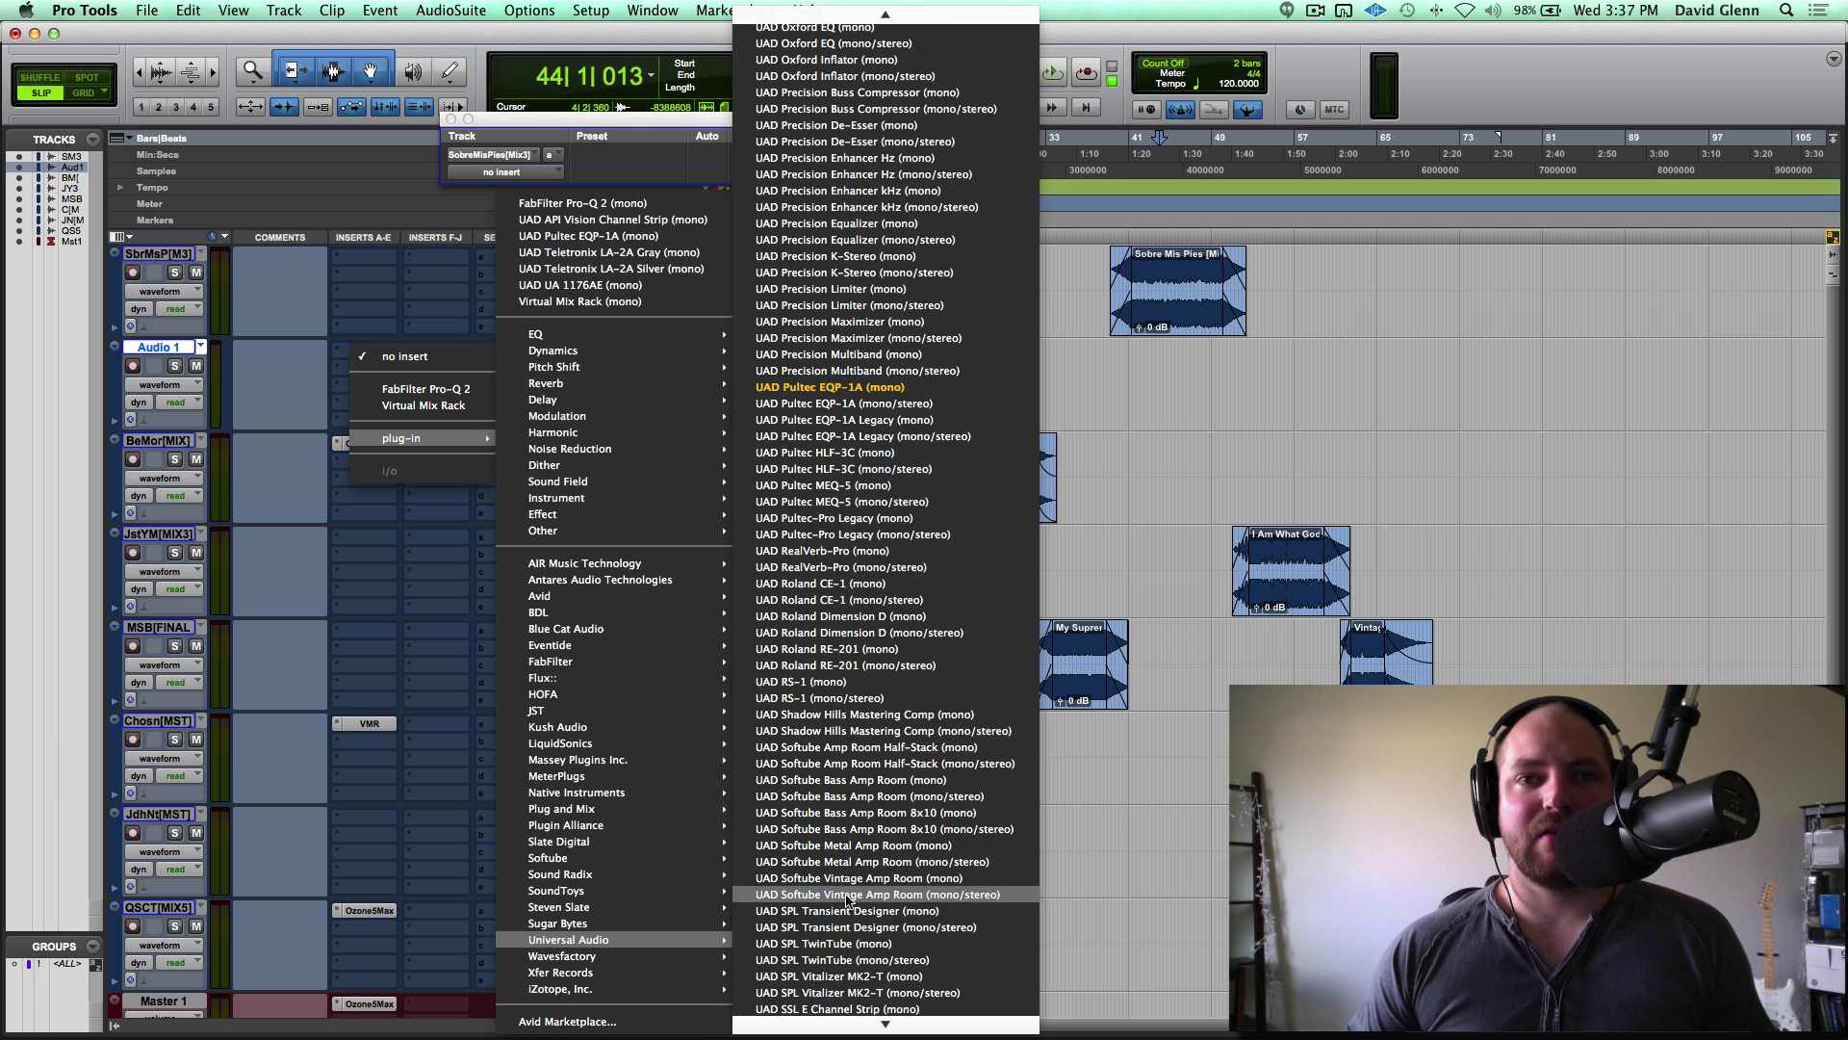
scroll(836, 857, down, 5)
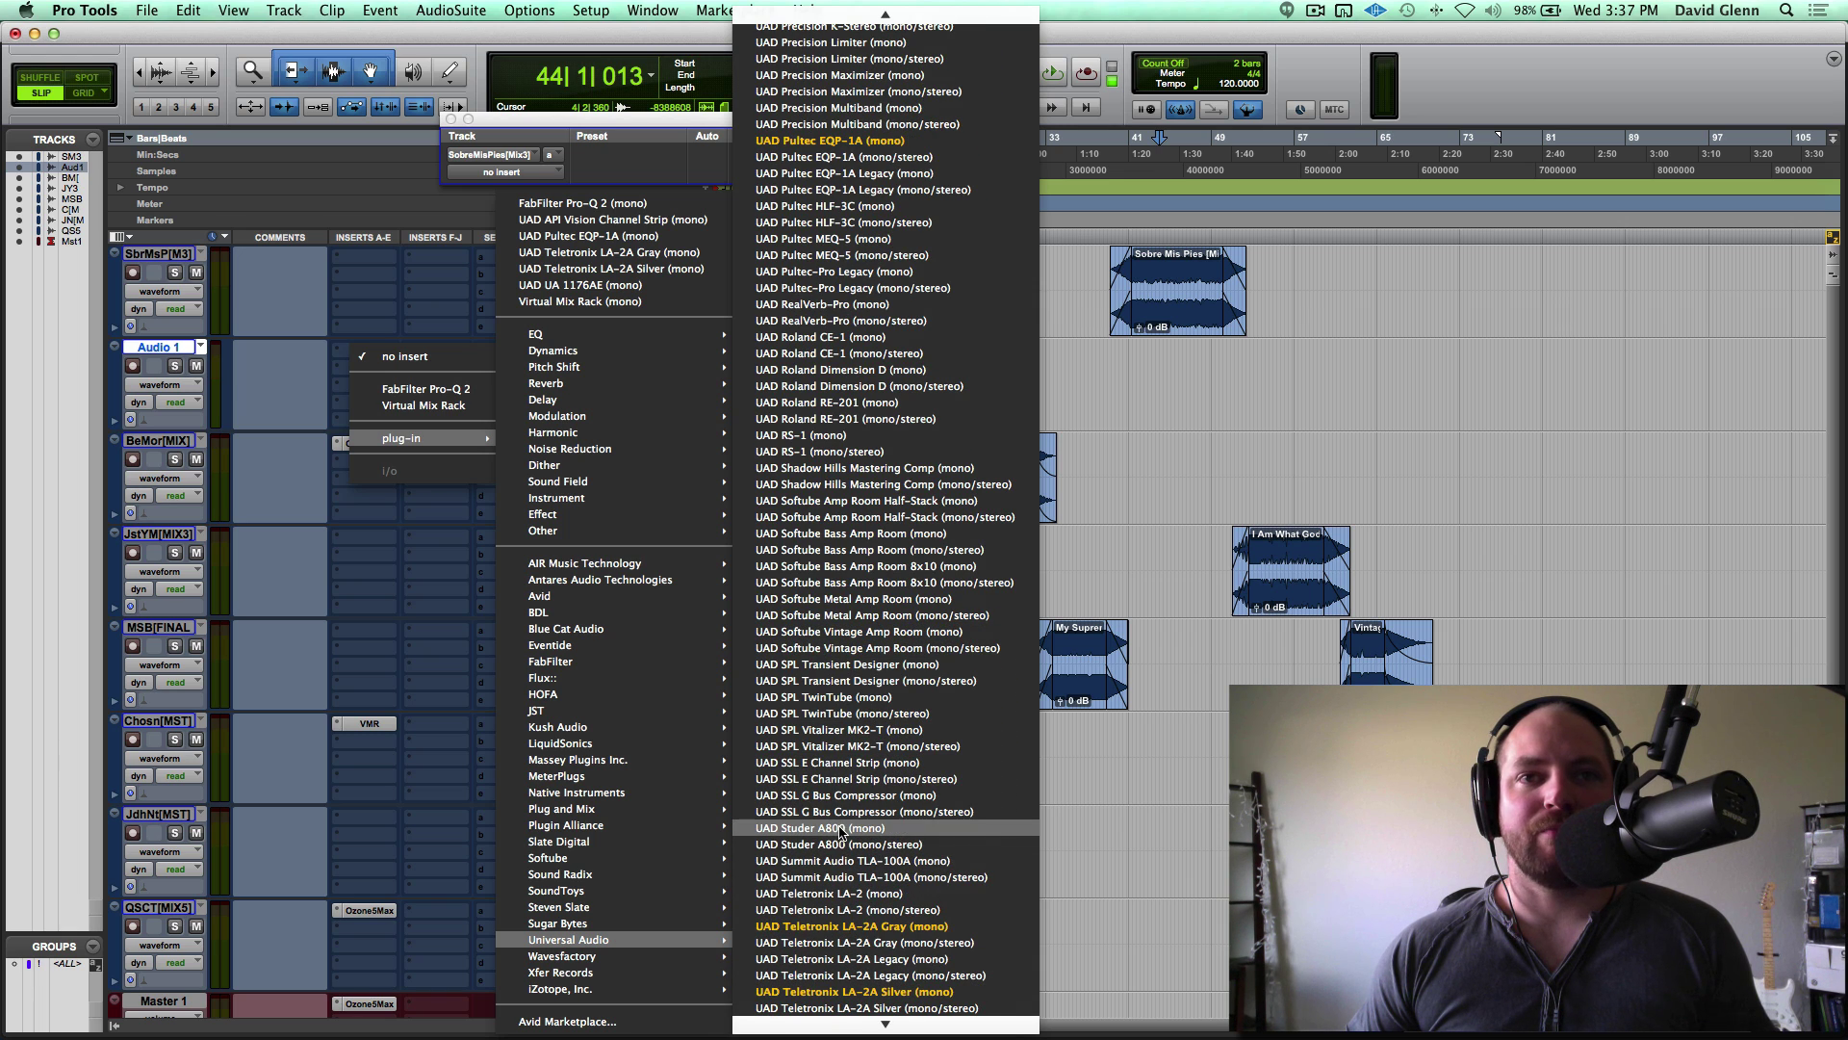
key(Escape)
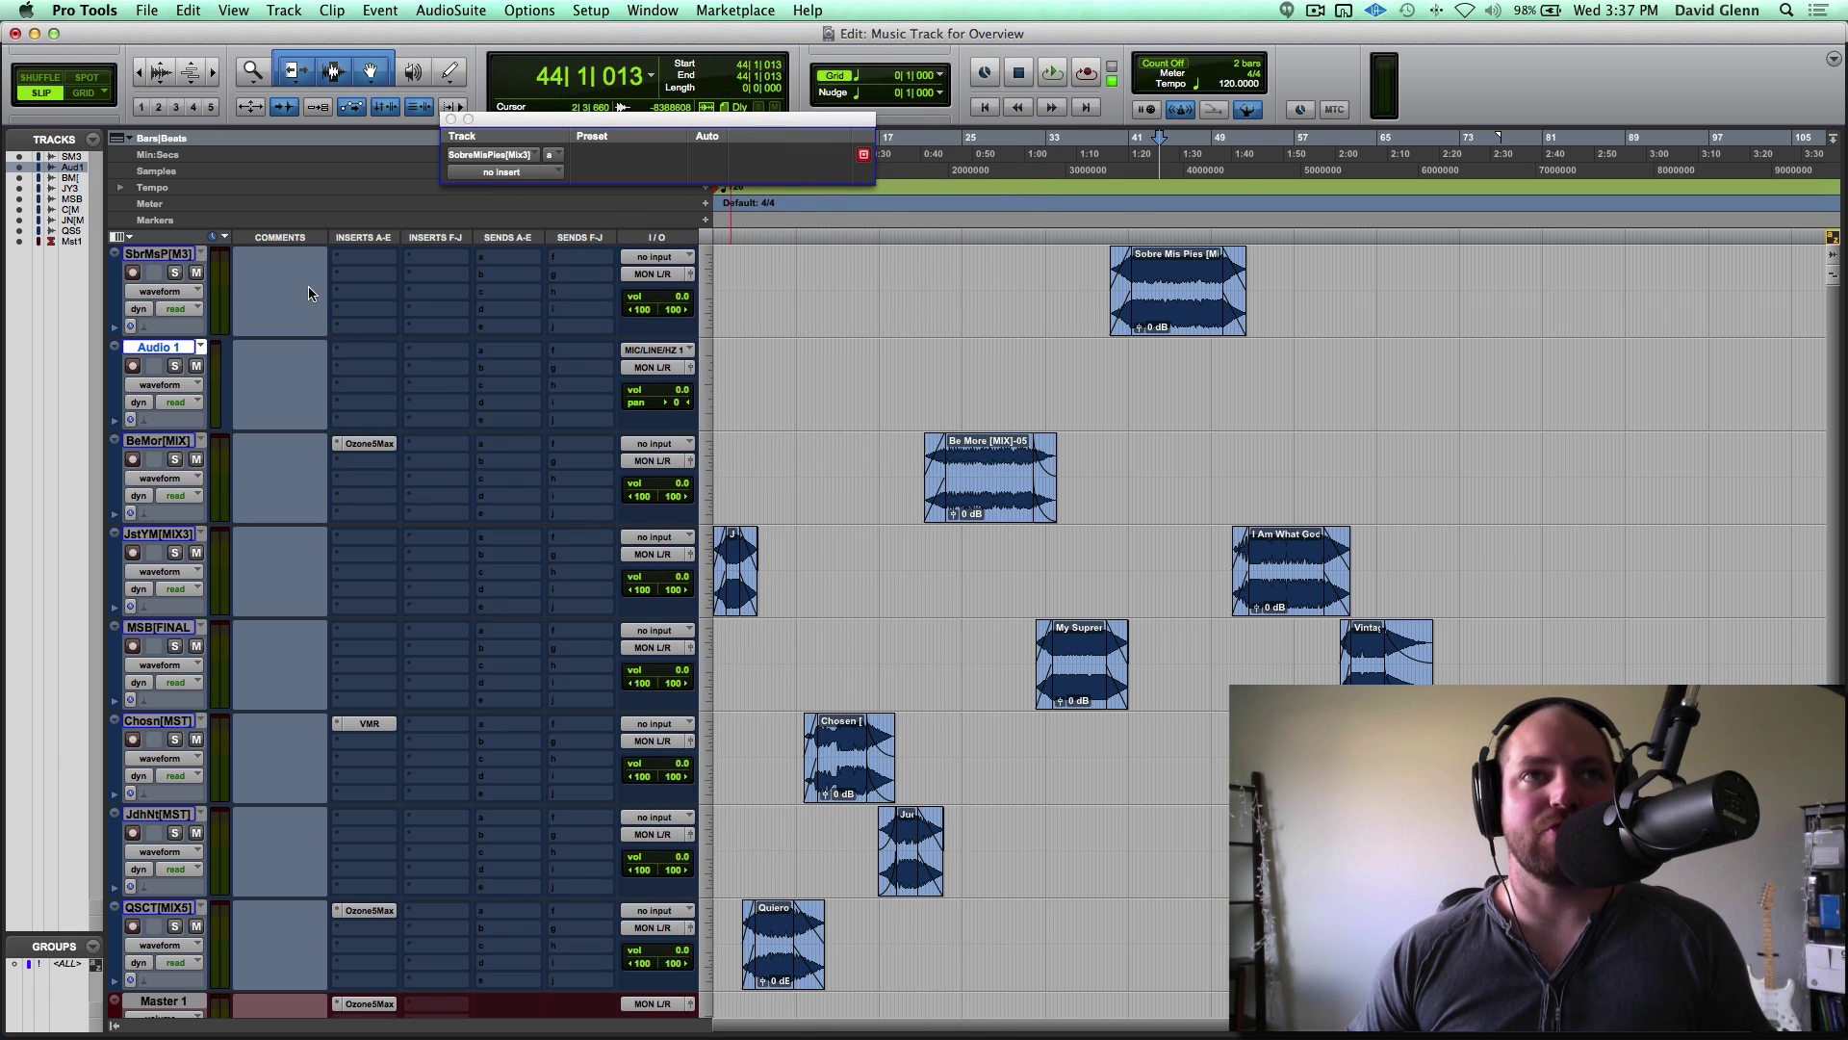
click(344, 354)
mouse_move(450, 441)
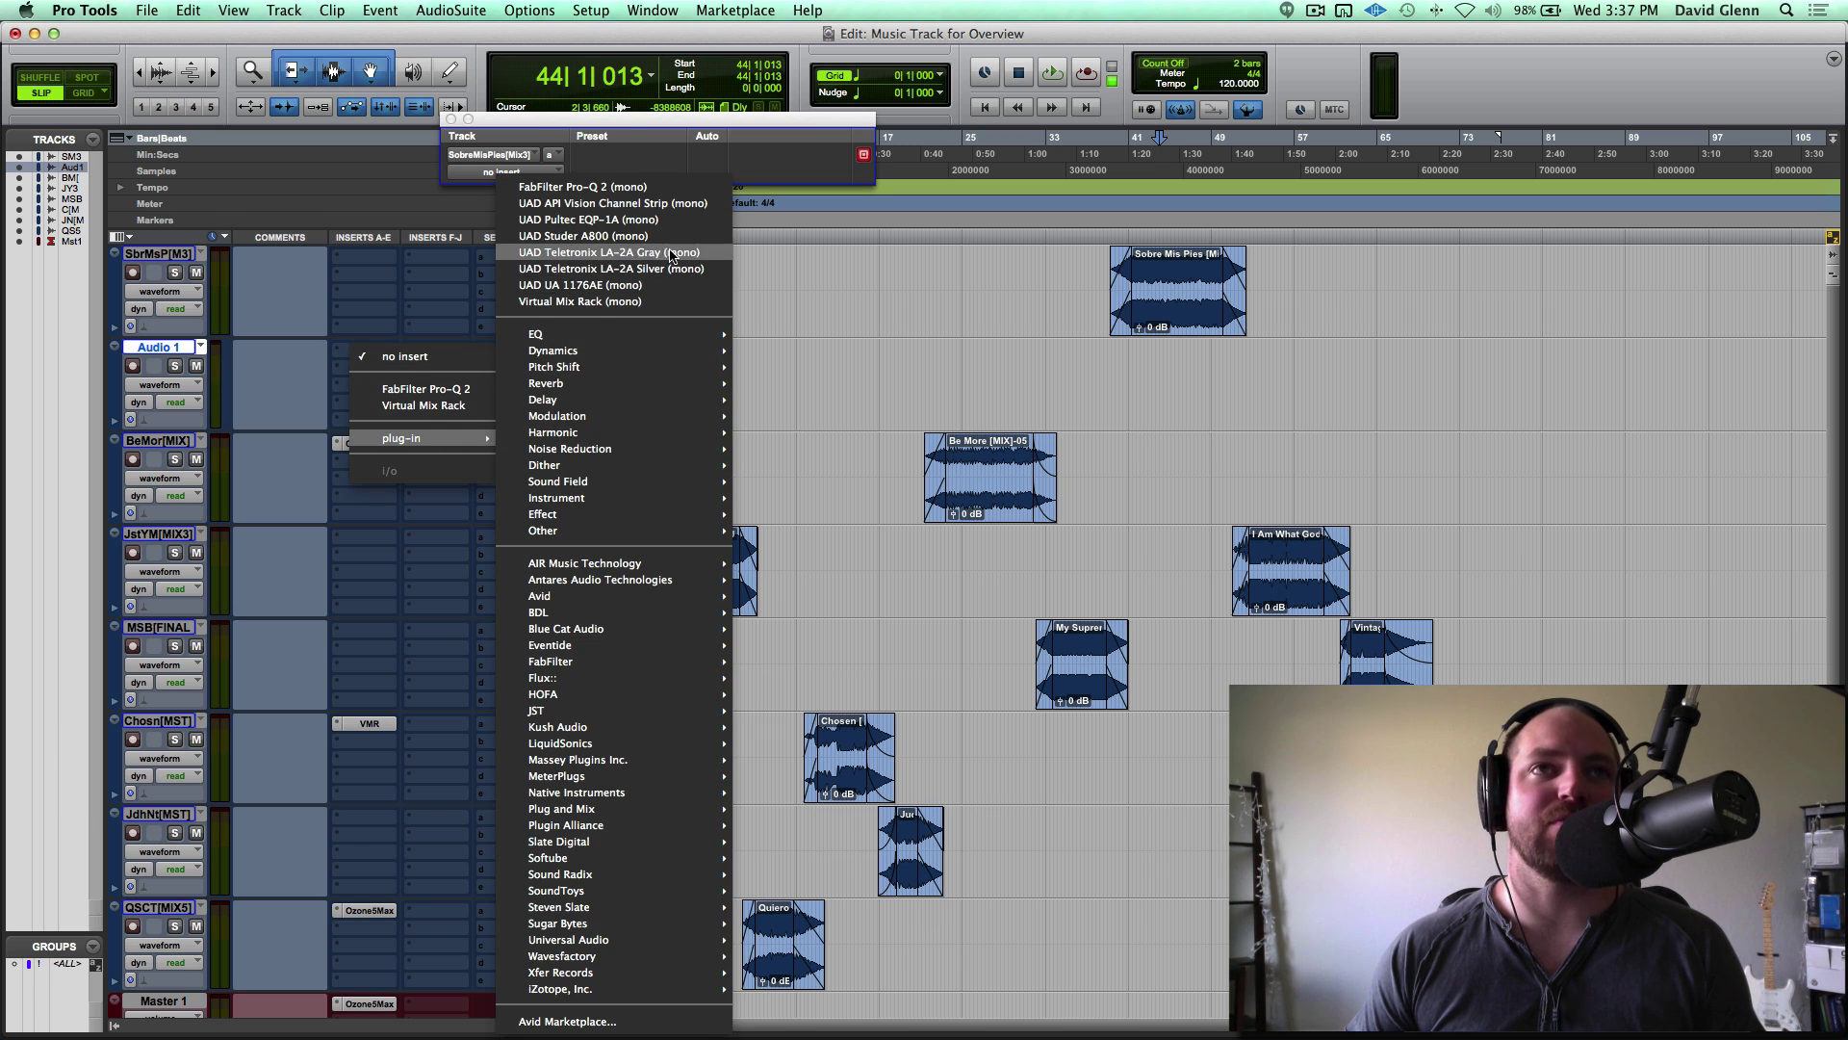
click(599, 237)
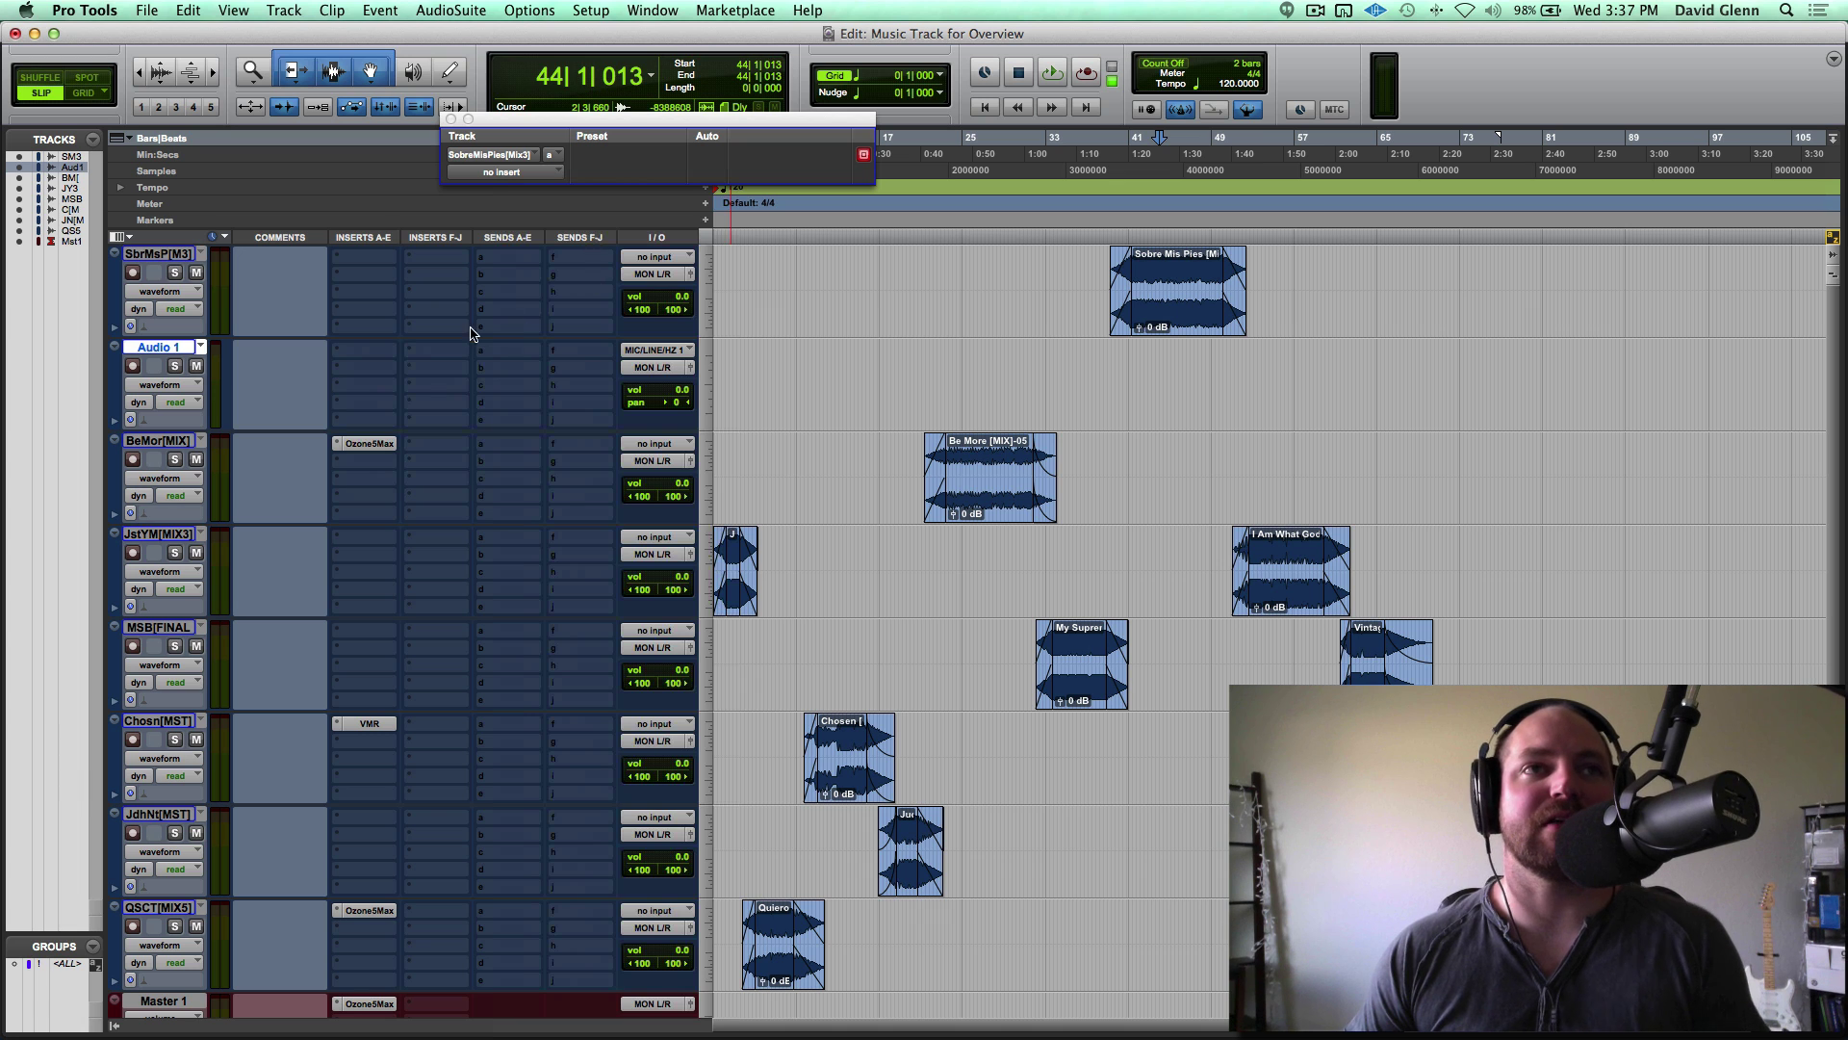
click(337, 350)
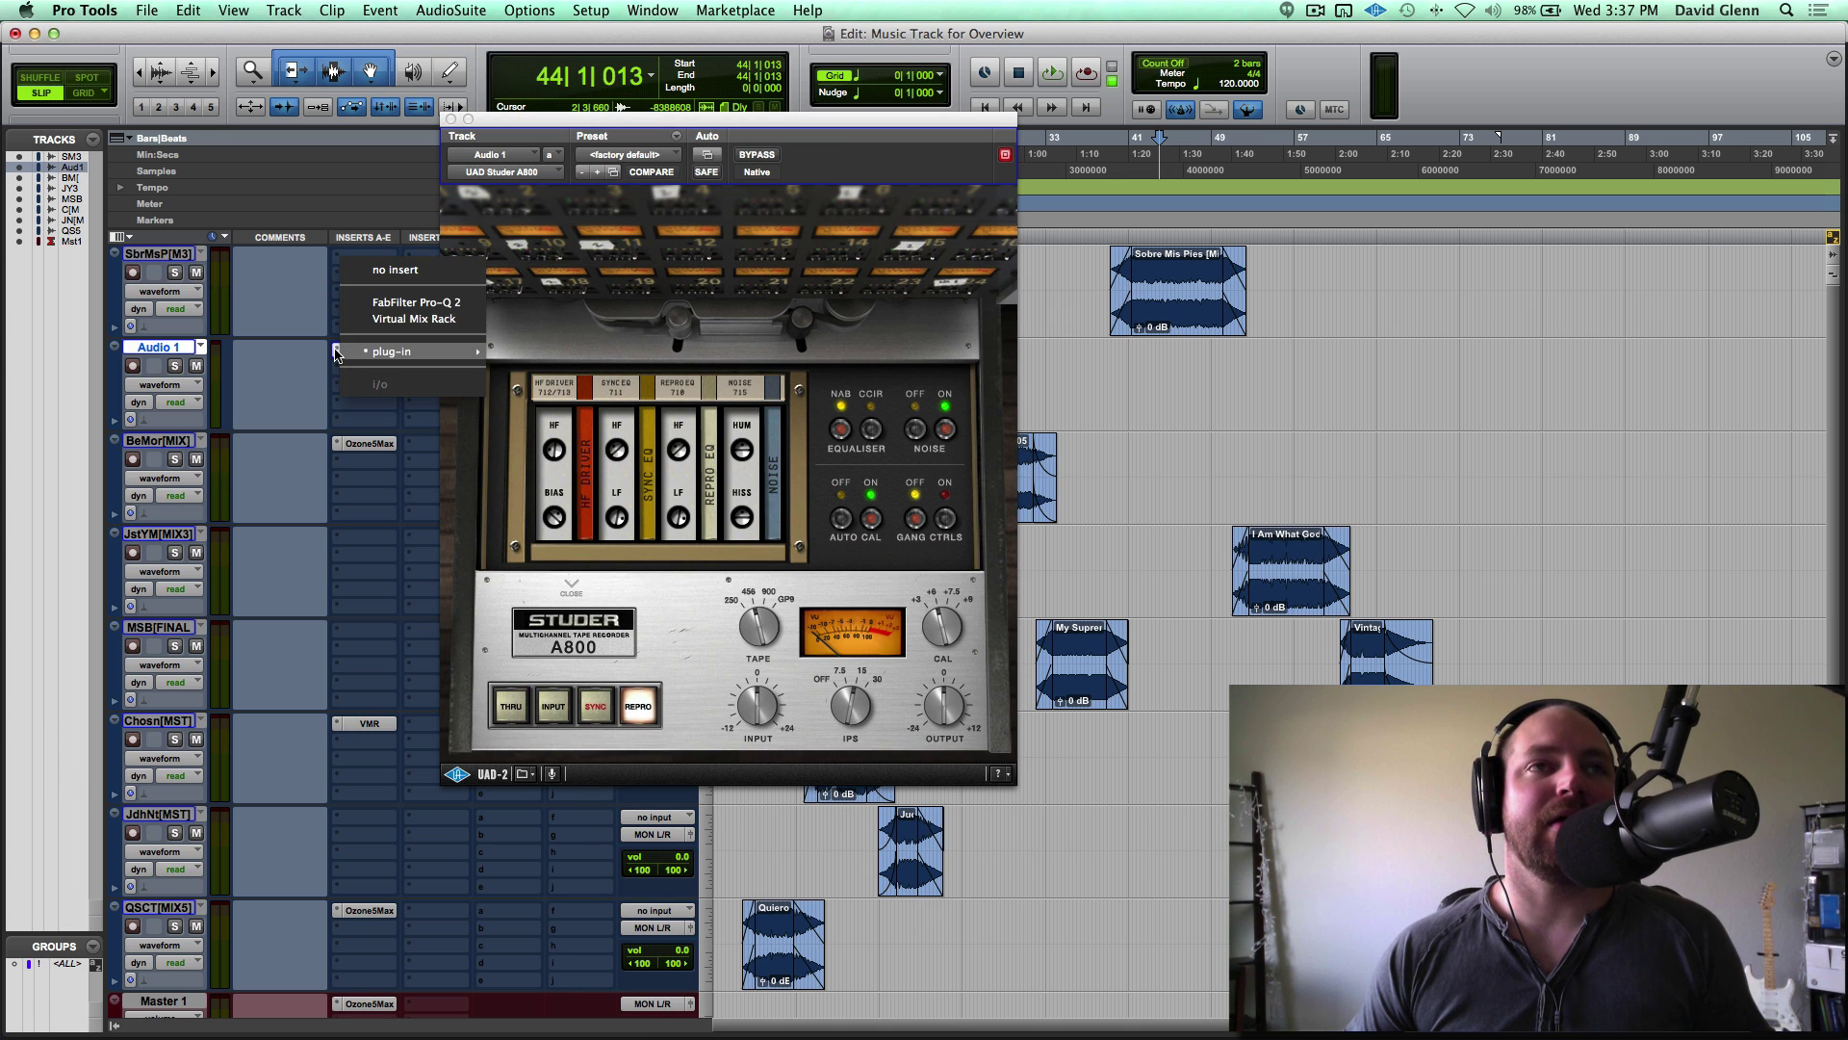
Replace Audio 1's Studer A800 with a fresh instance and switch its Noise to OFF.
click(355, 272)
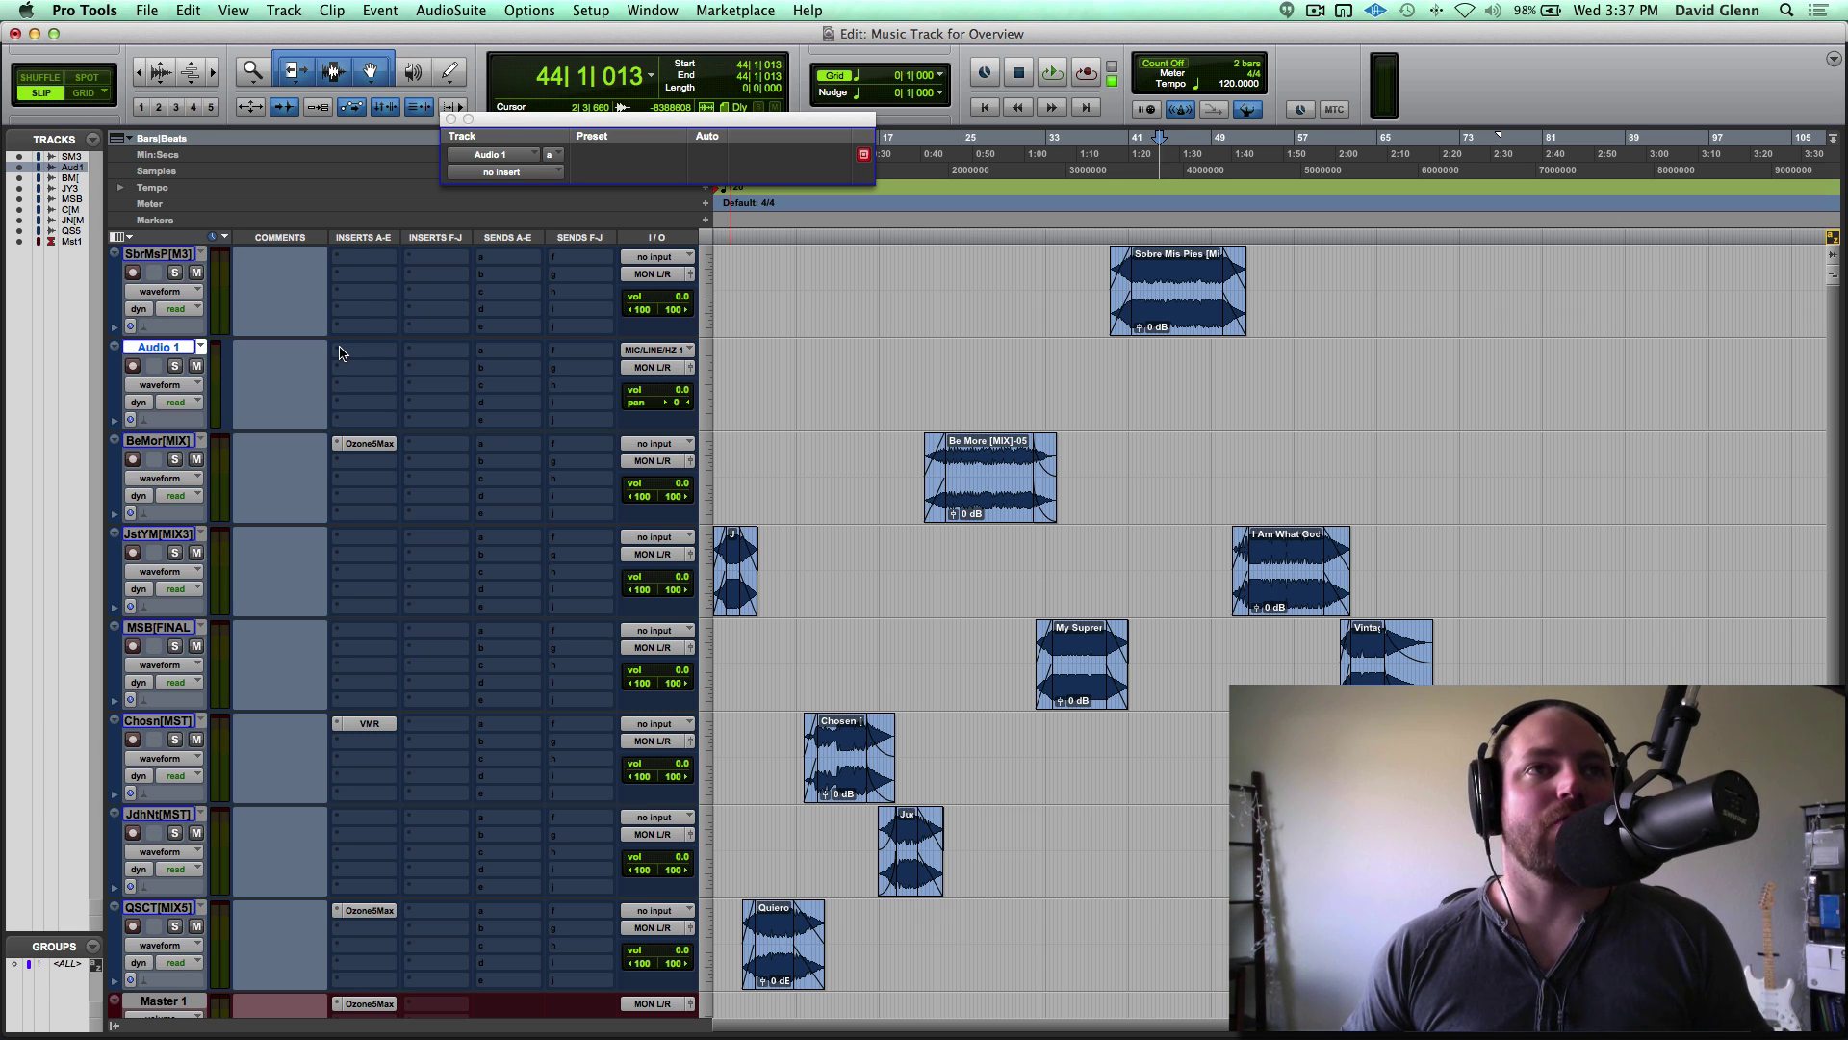
click(339, 354)
mouse_move(443, 441)
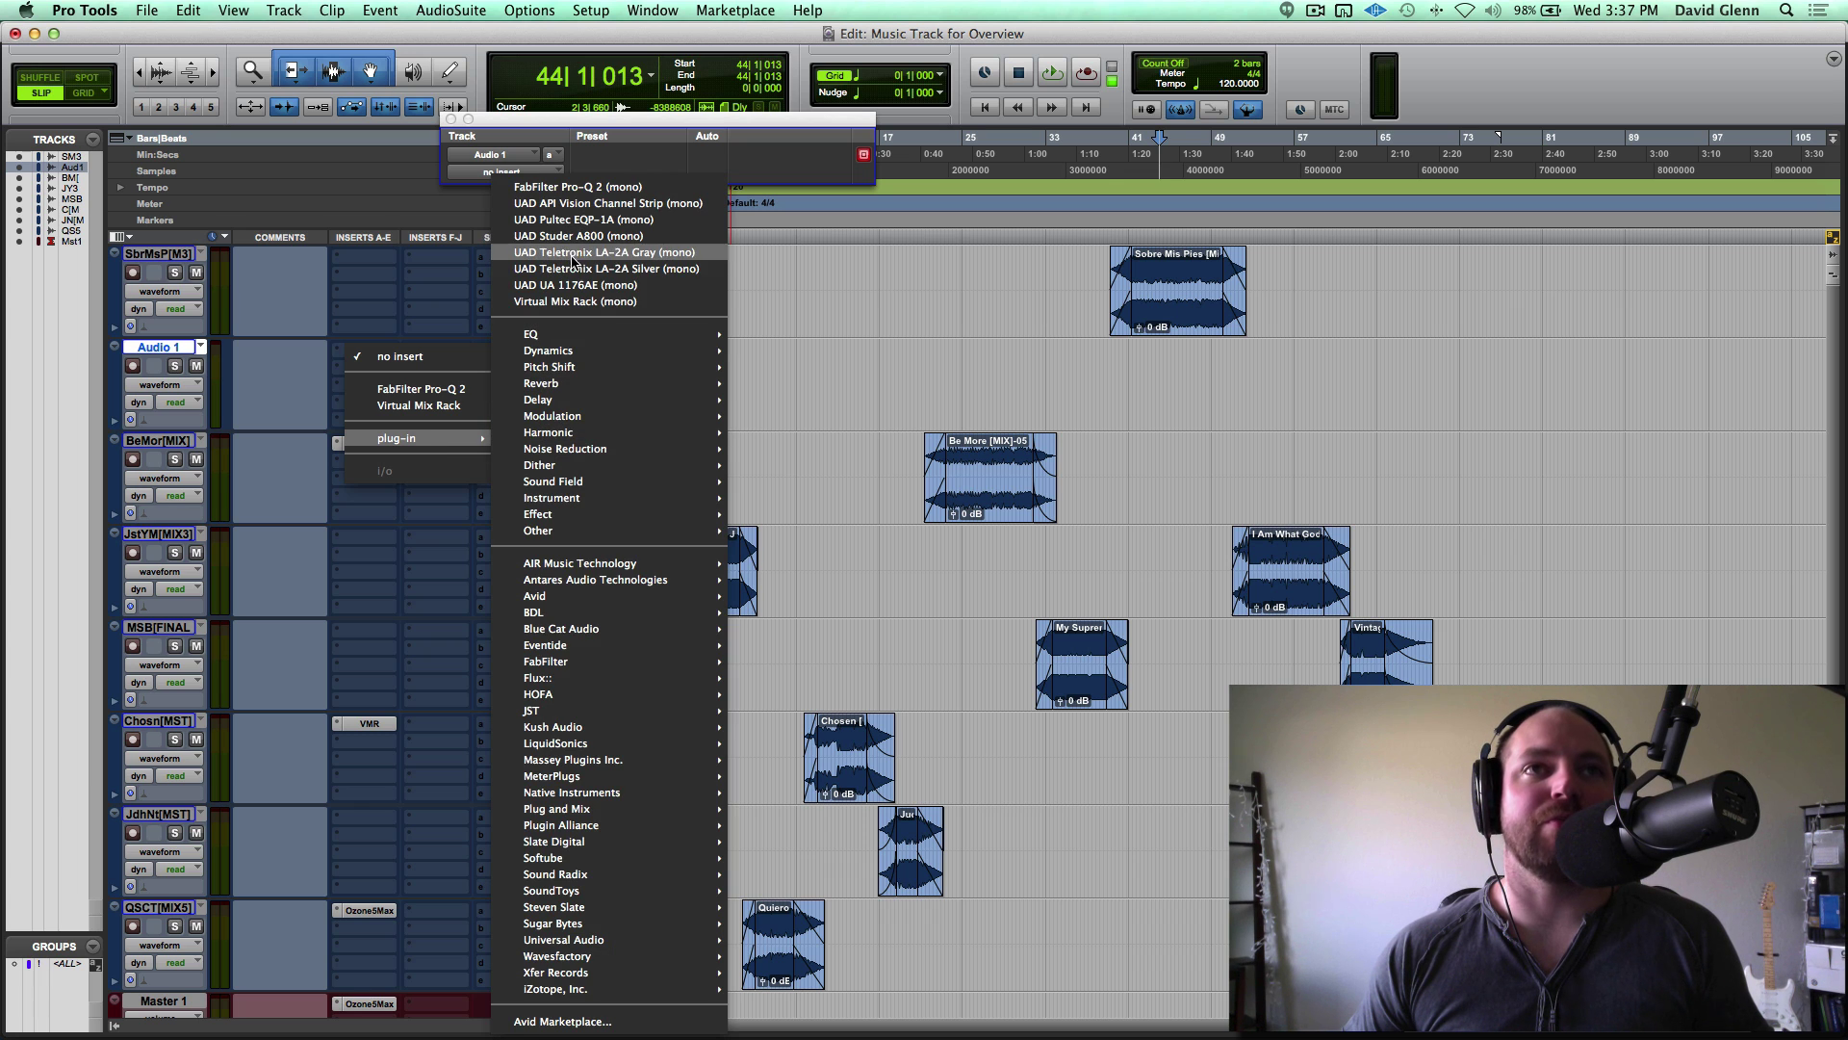
click(600, 240)
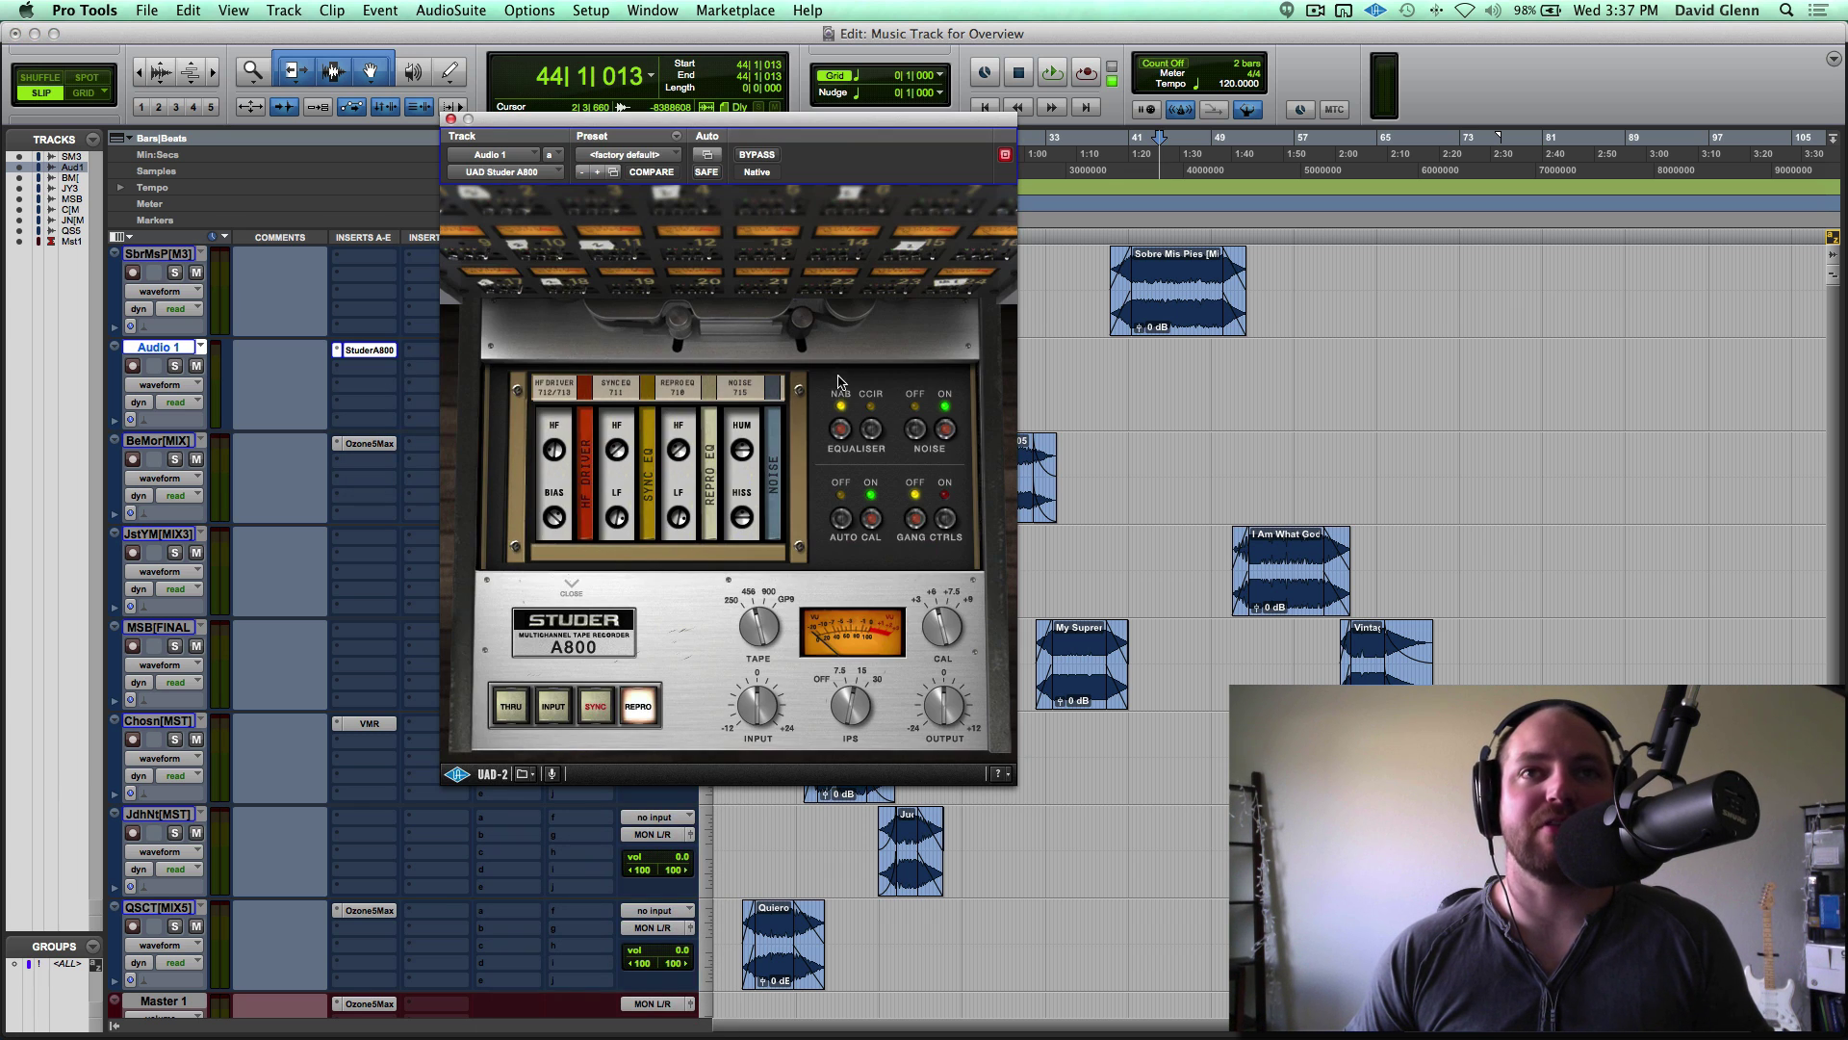
click(919, 430)
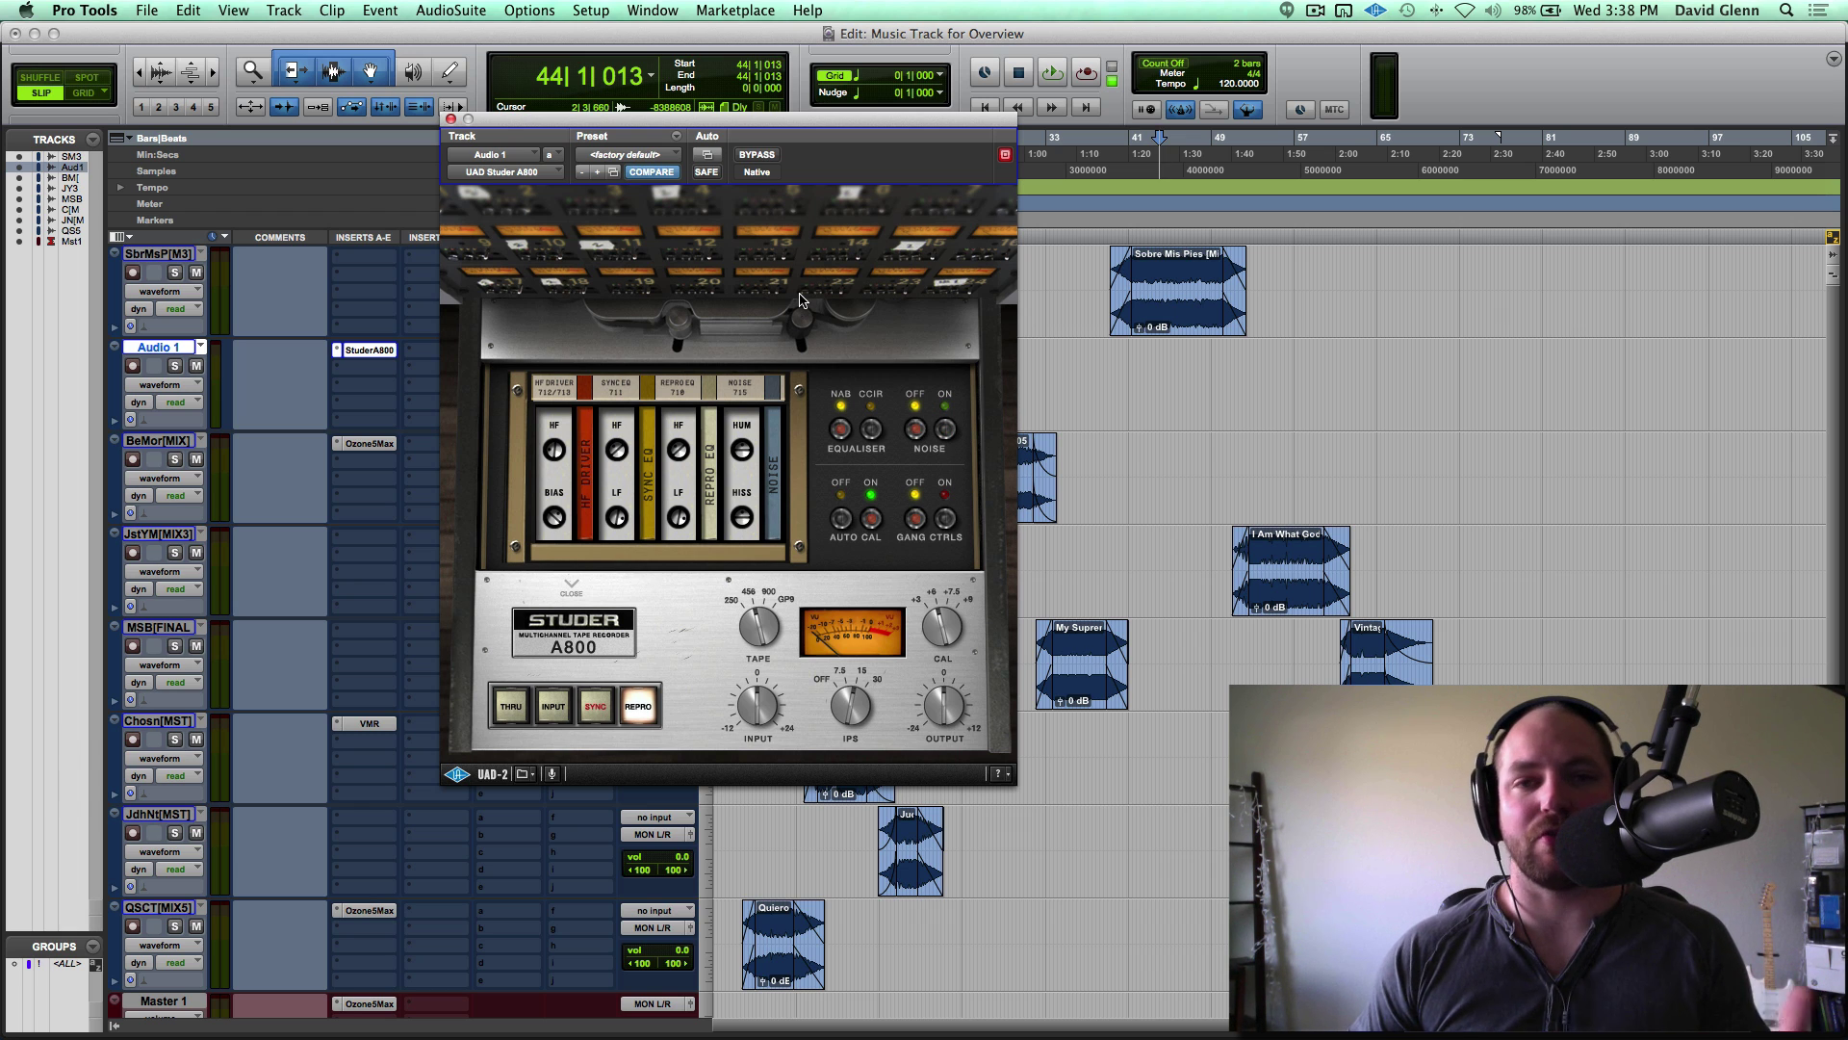
click(678, 138)
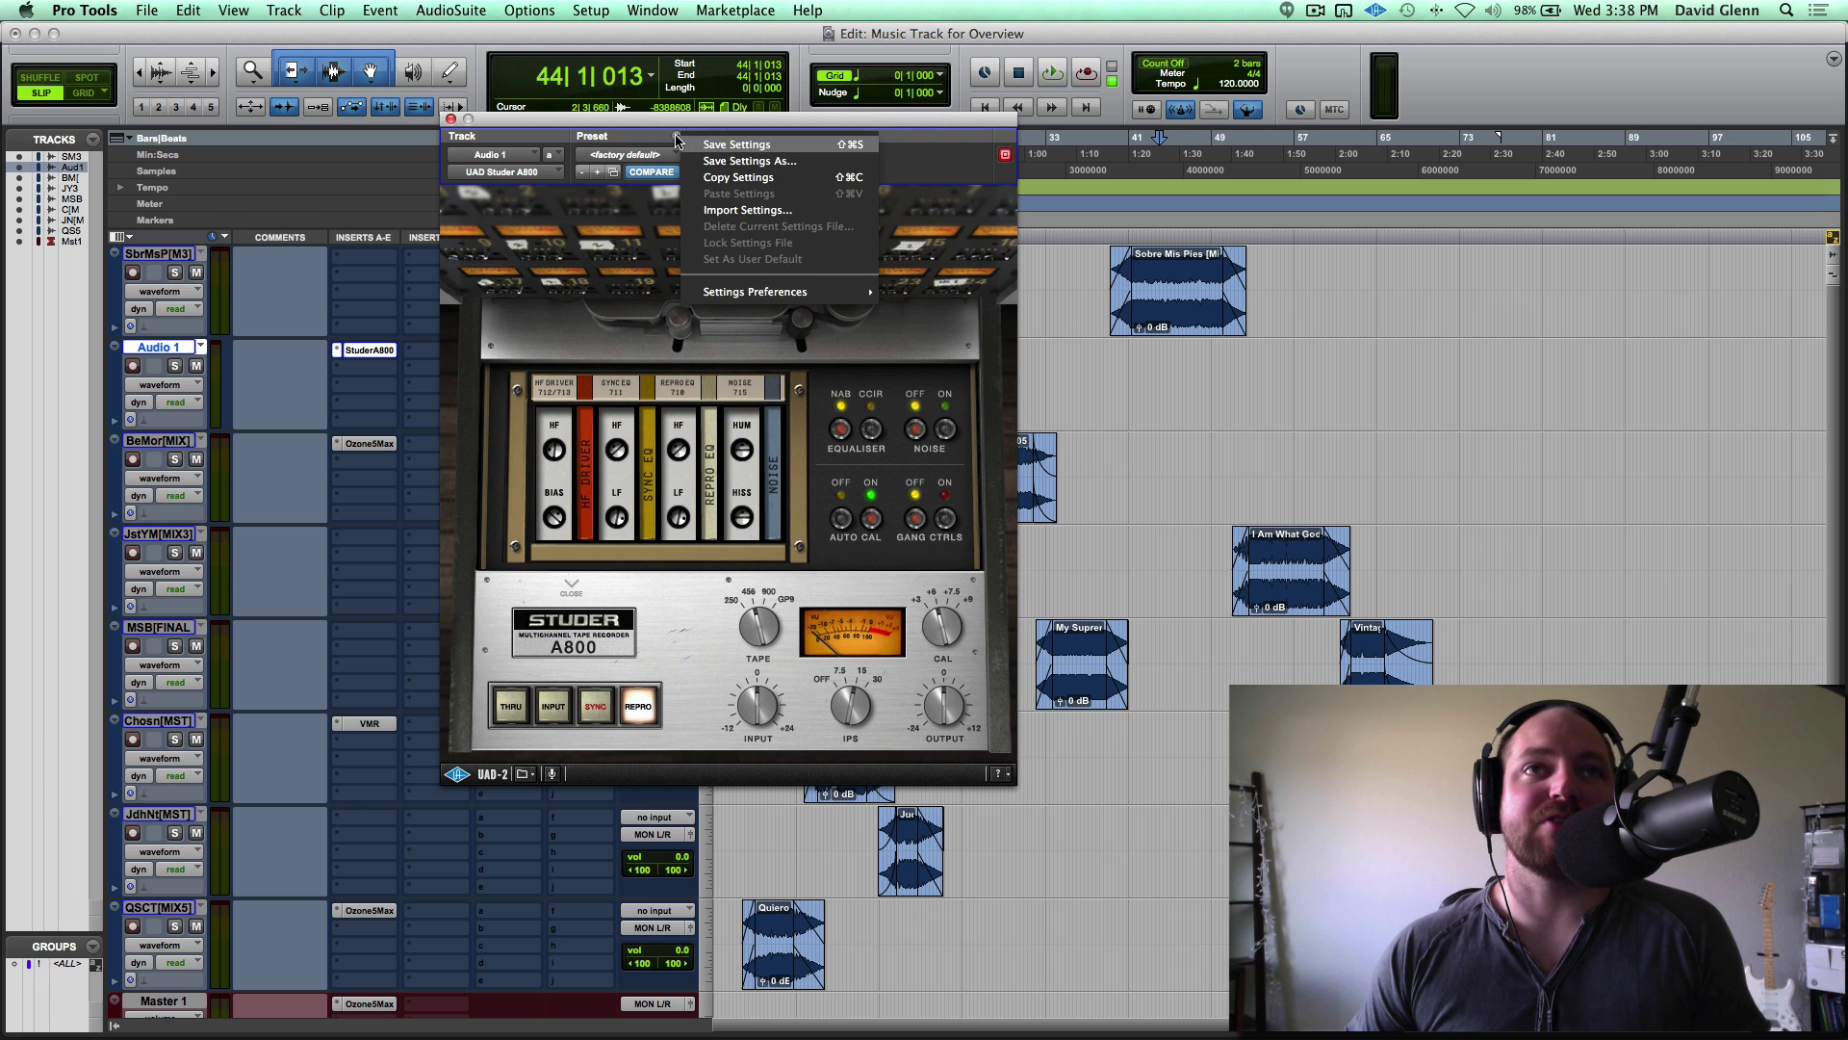
Save the current Studer A800 settings as a preset named 'DGR Default'.
click(702, 161)
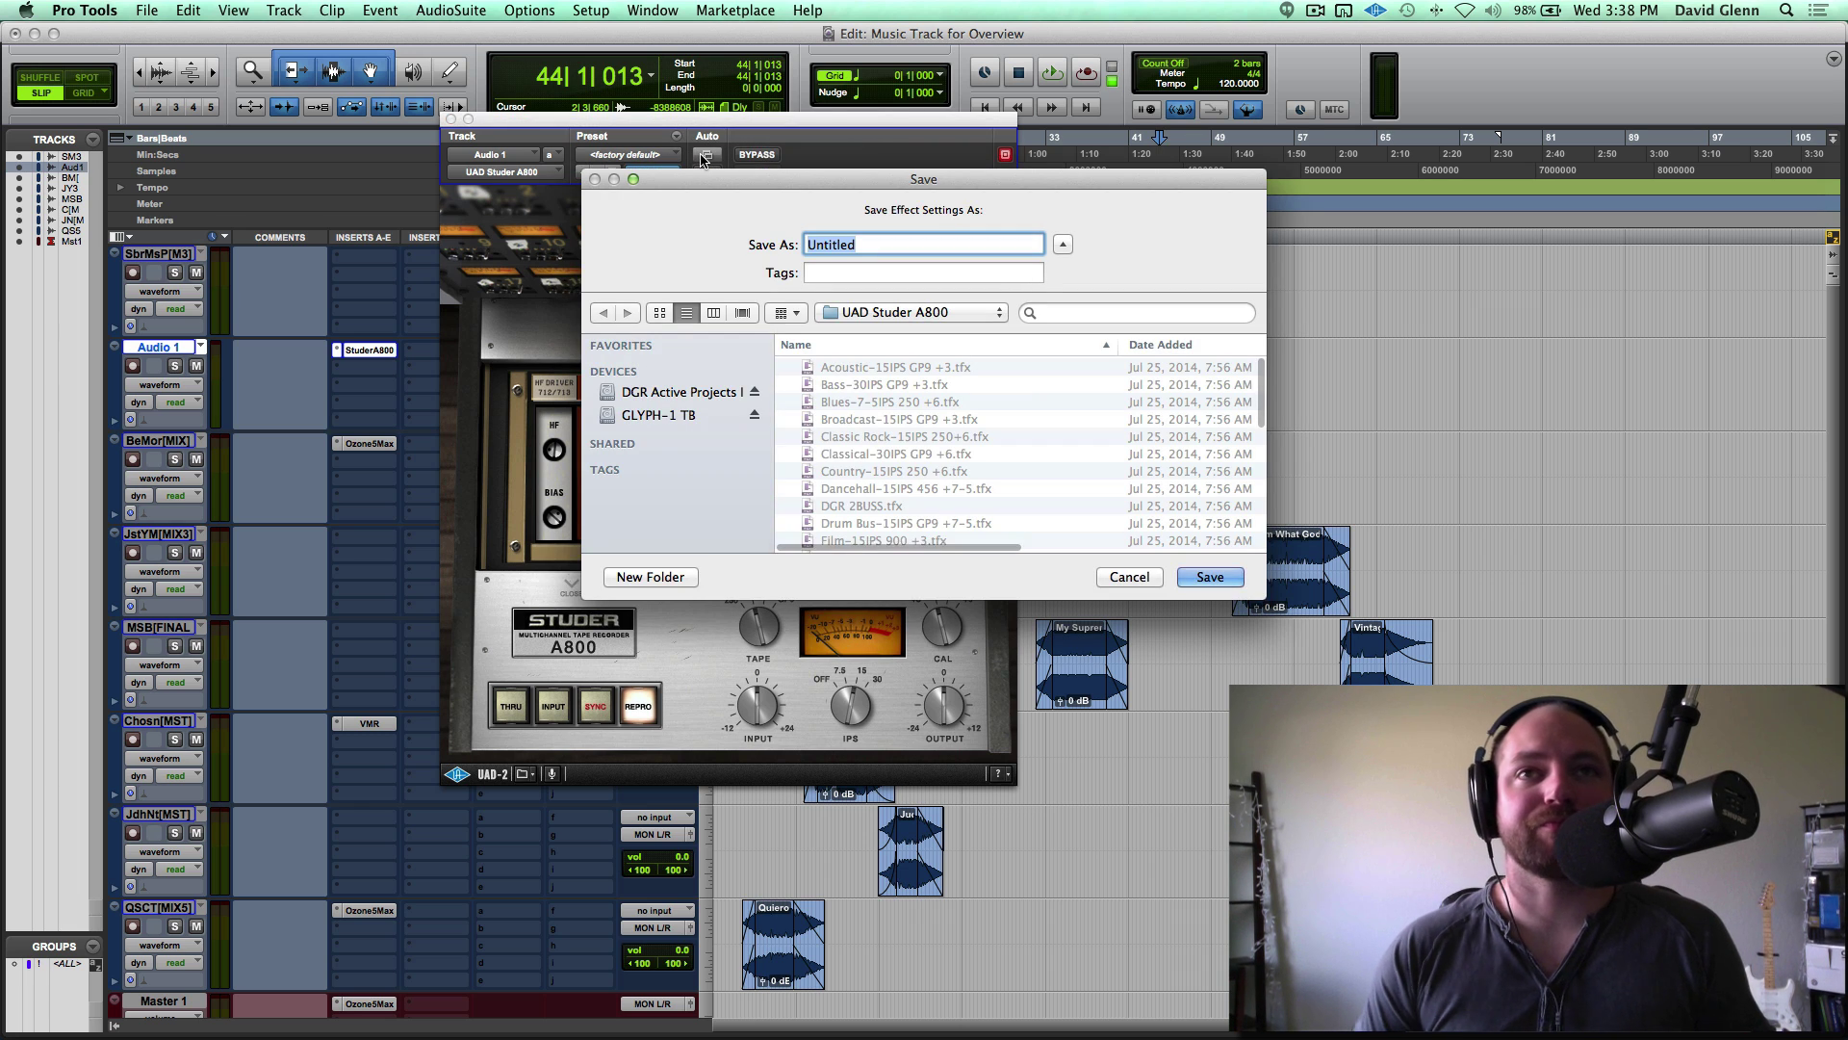
text(DGR)
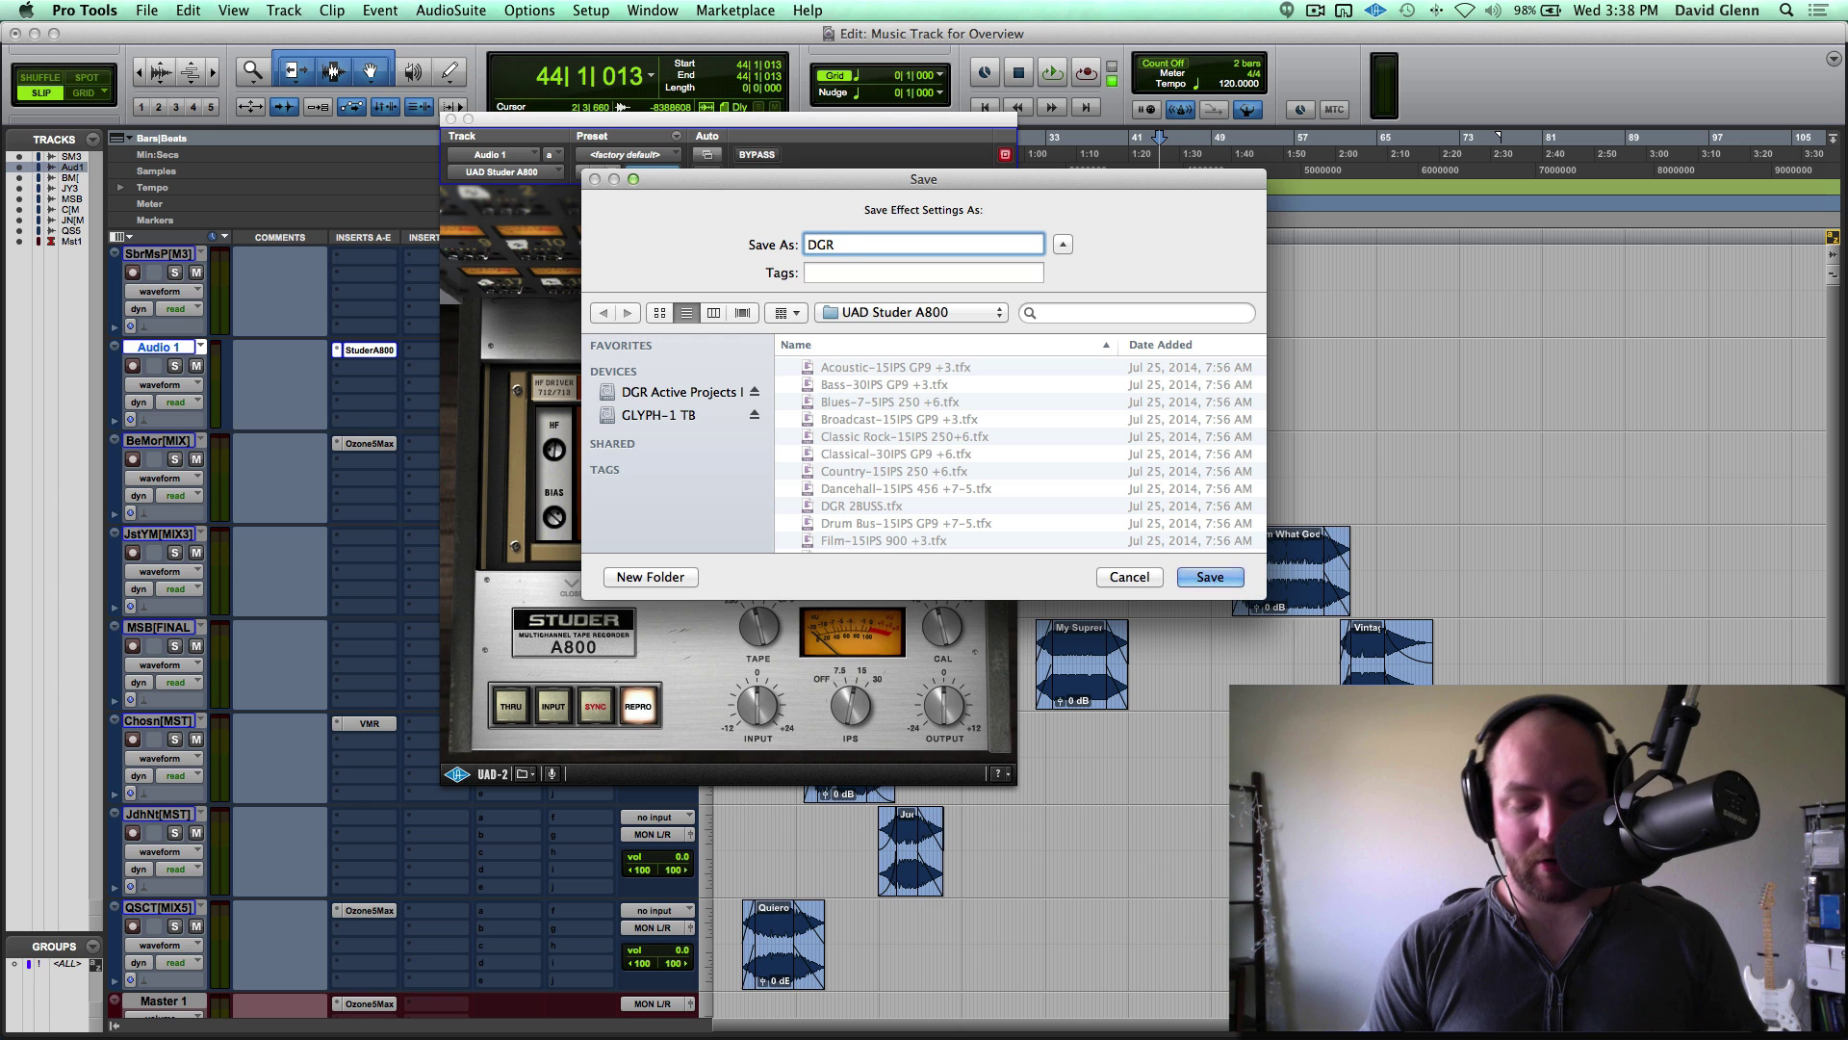
text( Default)
key(Return)
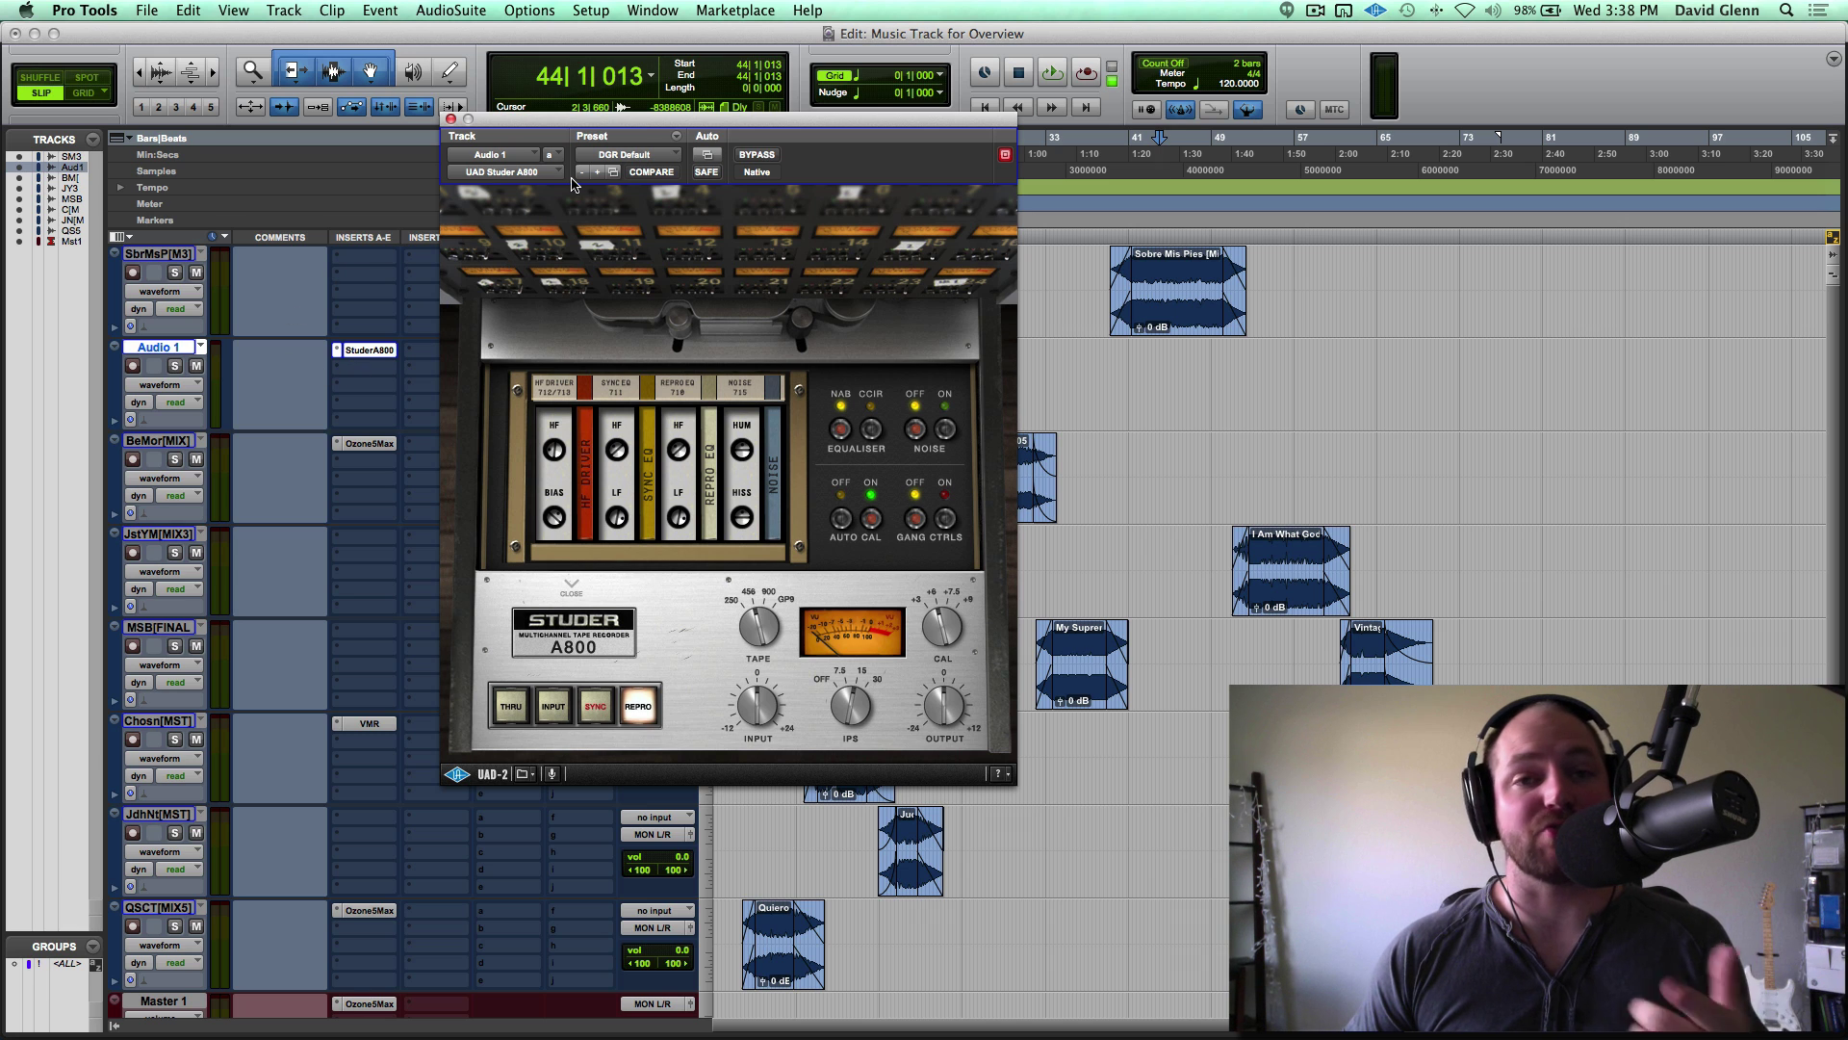
Set DGR Default as the Studer's user default, with plug-in default set to User Setting.
click(635, 156)
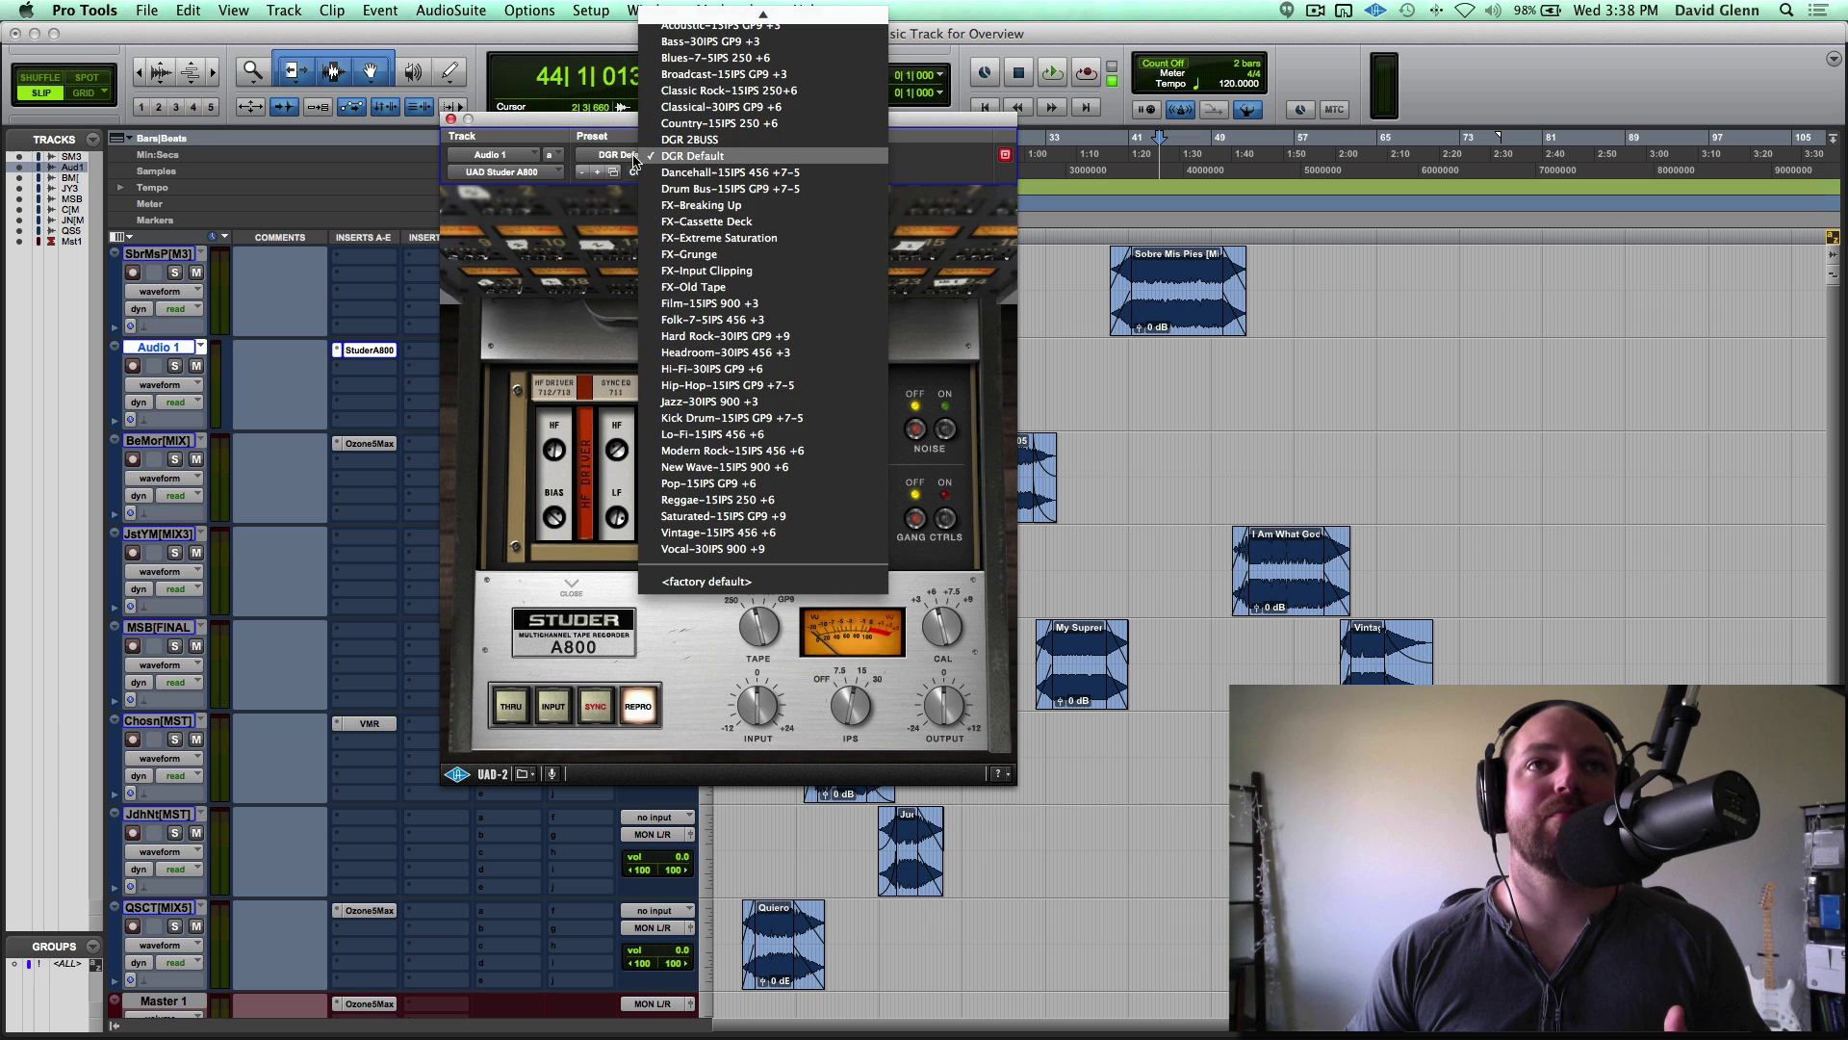
click(636, 160)
click(677, 138)
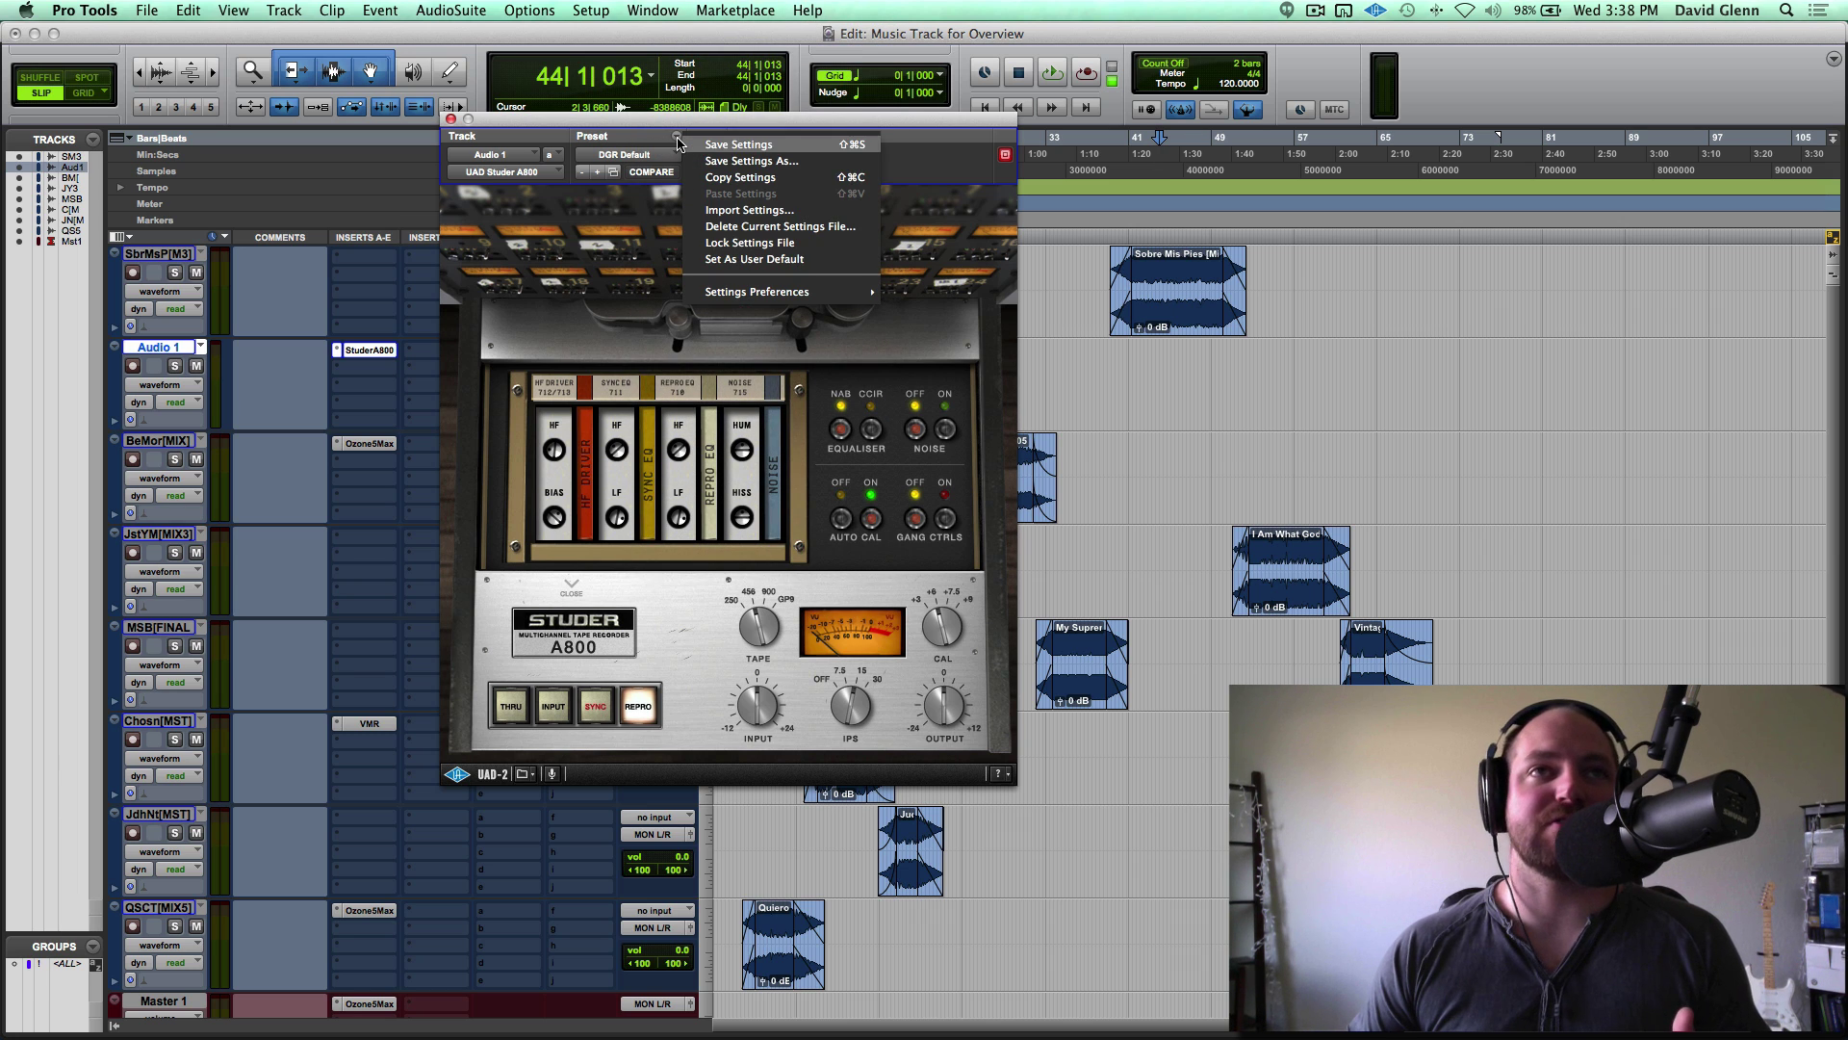
click(795, 260)
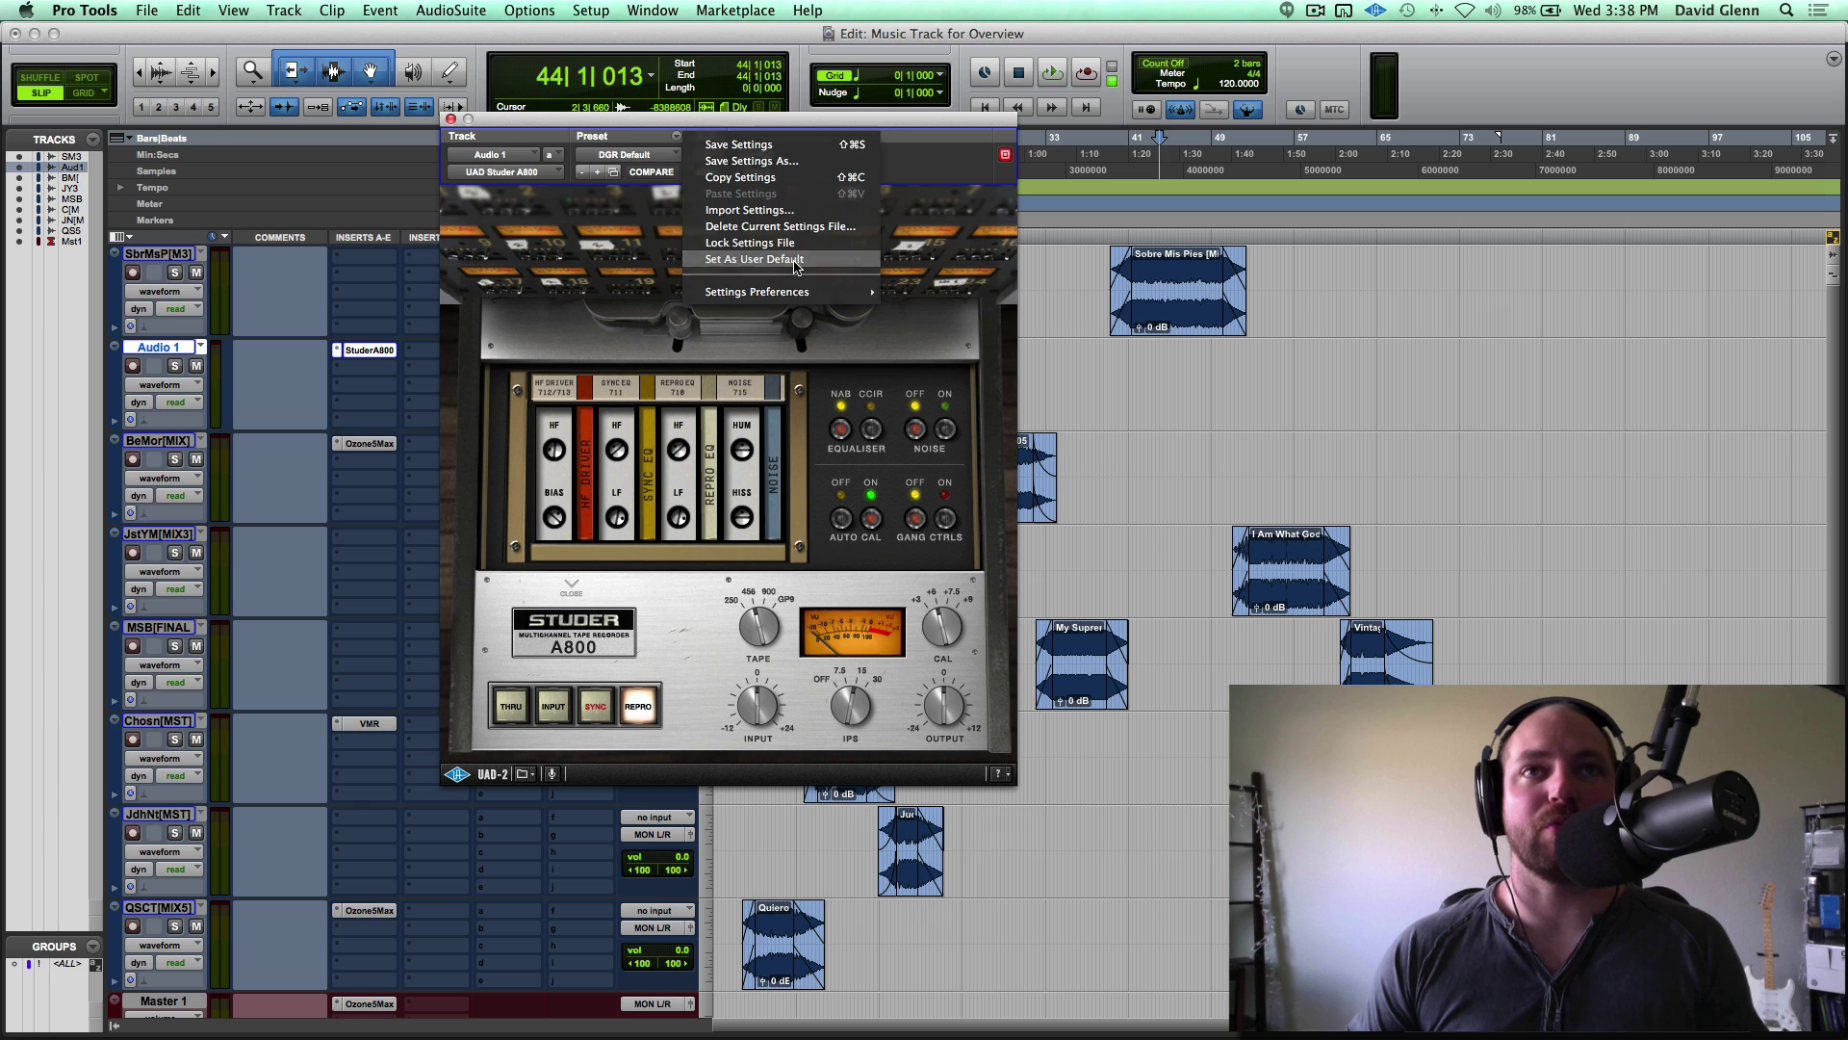
click(678, 140)
mouse_move(798, 294)
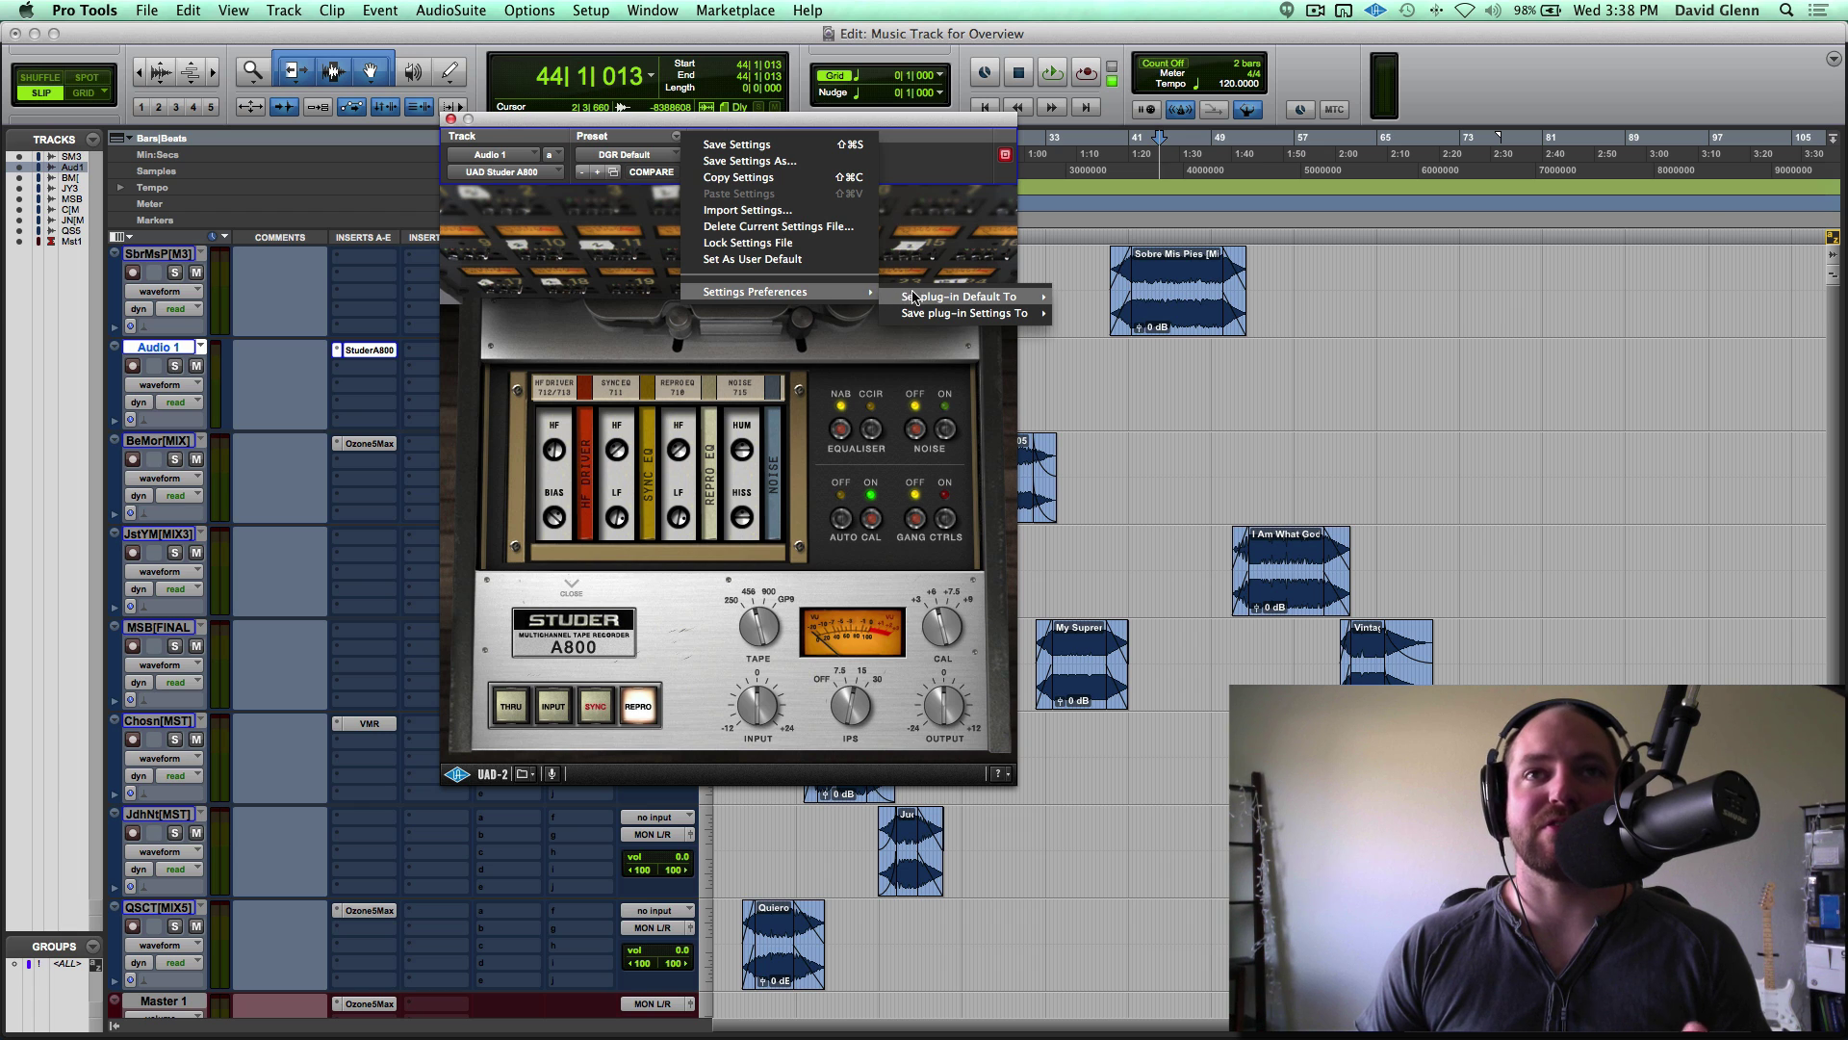
mouse_move(932, 298)
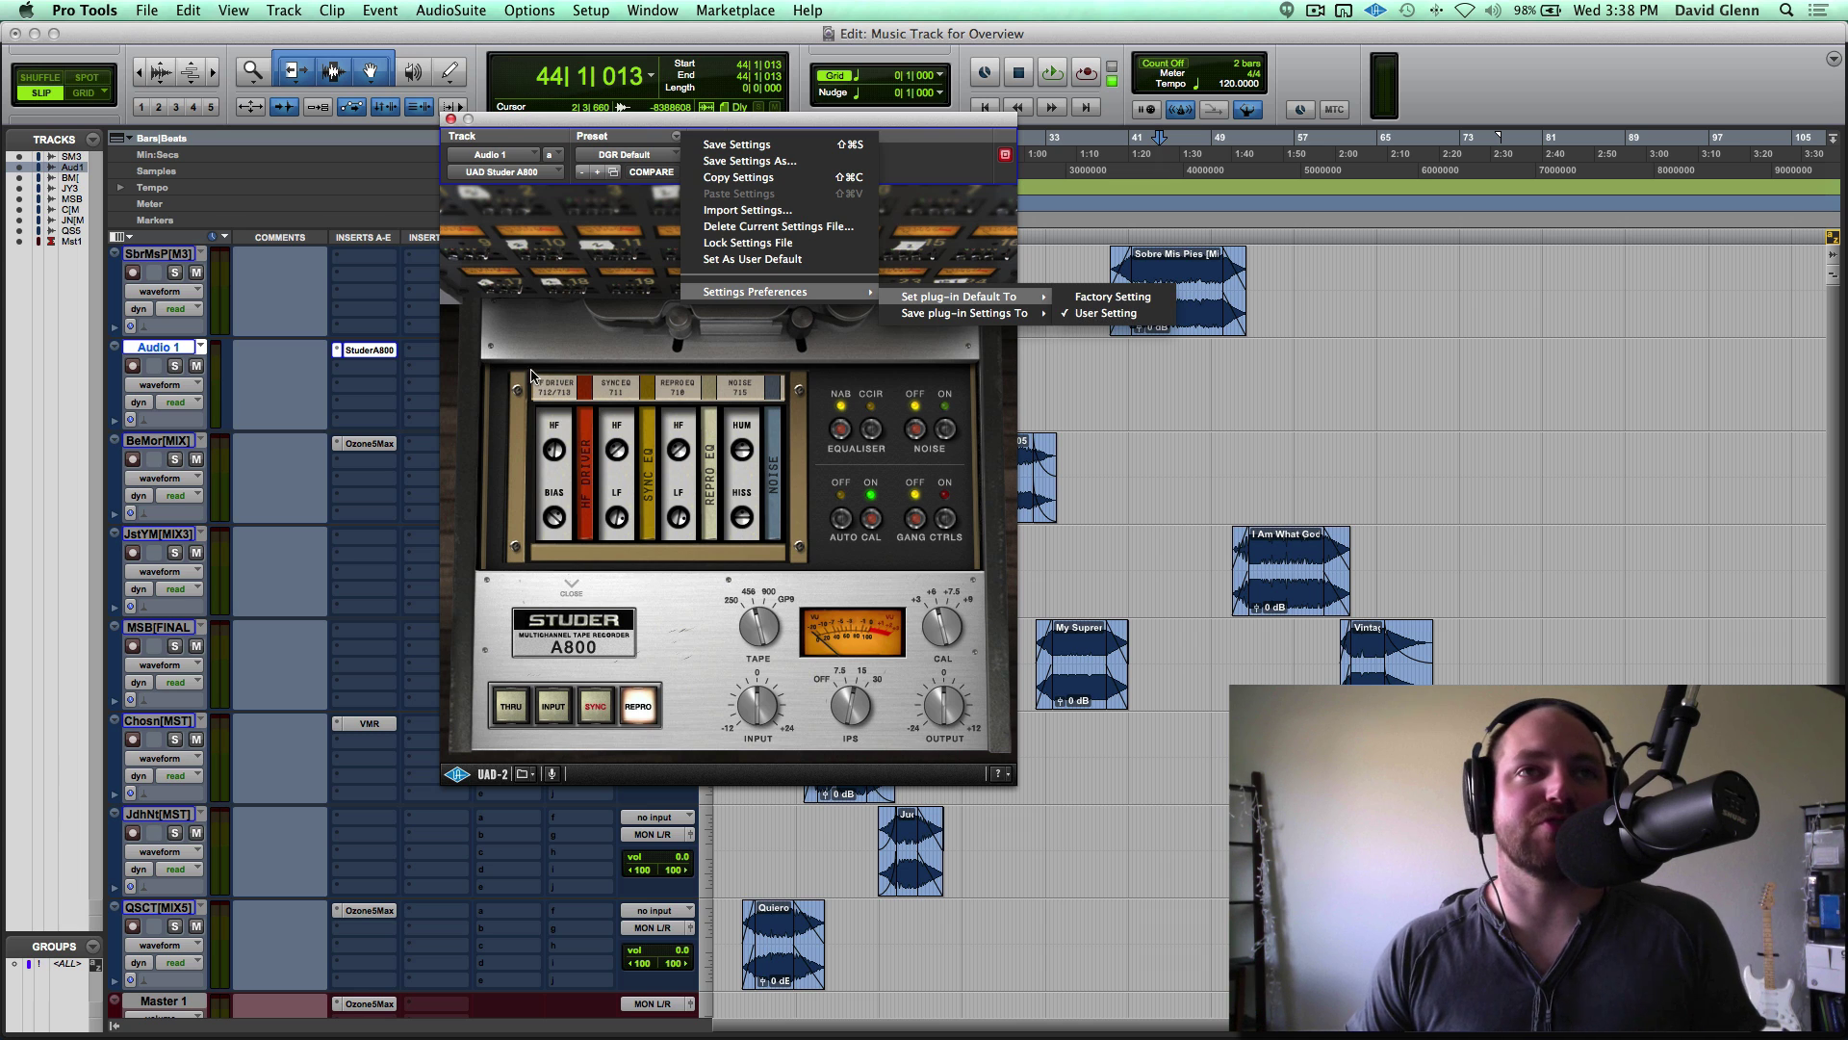
click(486, 343)
click(335, 352)
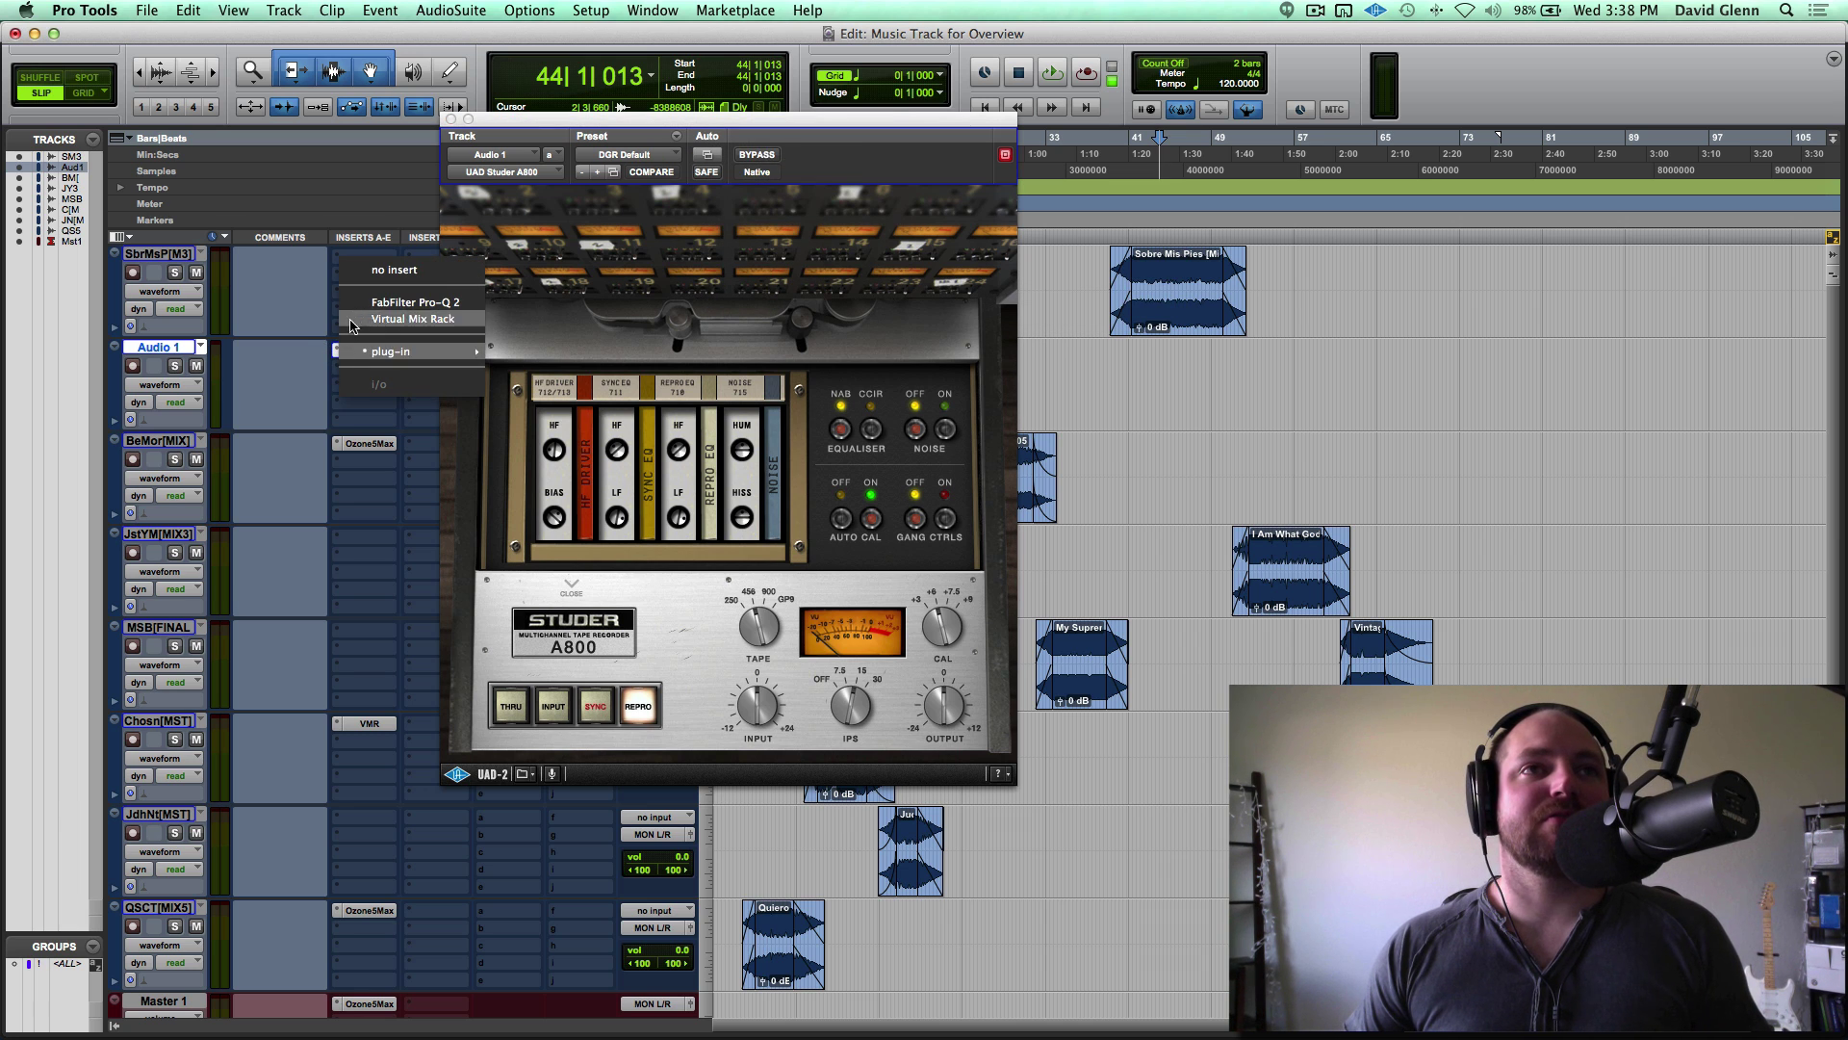
Re-insert the Studer A800 on Audio 1 with DGR Default, close its window, and deactivate it.
click(352, 297)
click(347, 352)
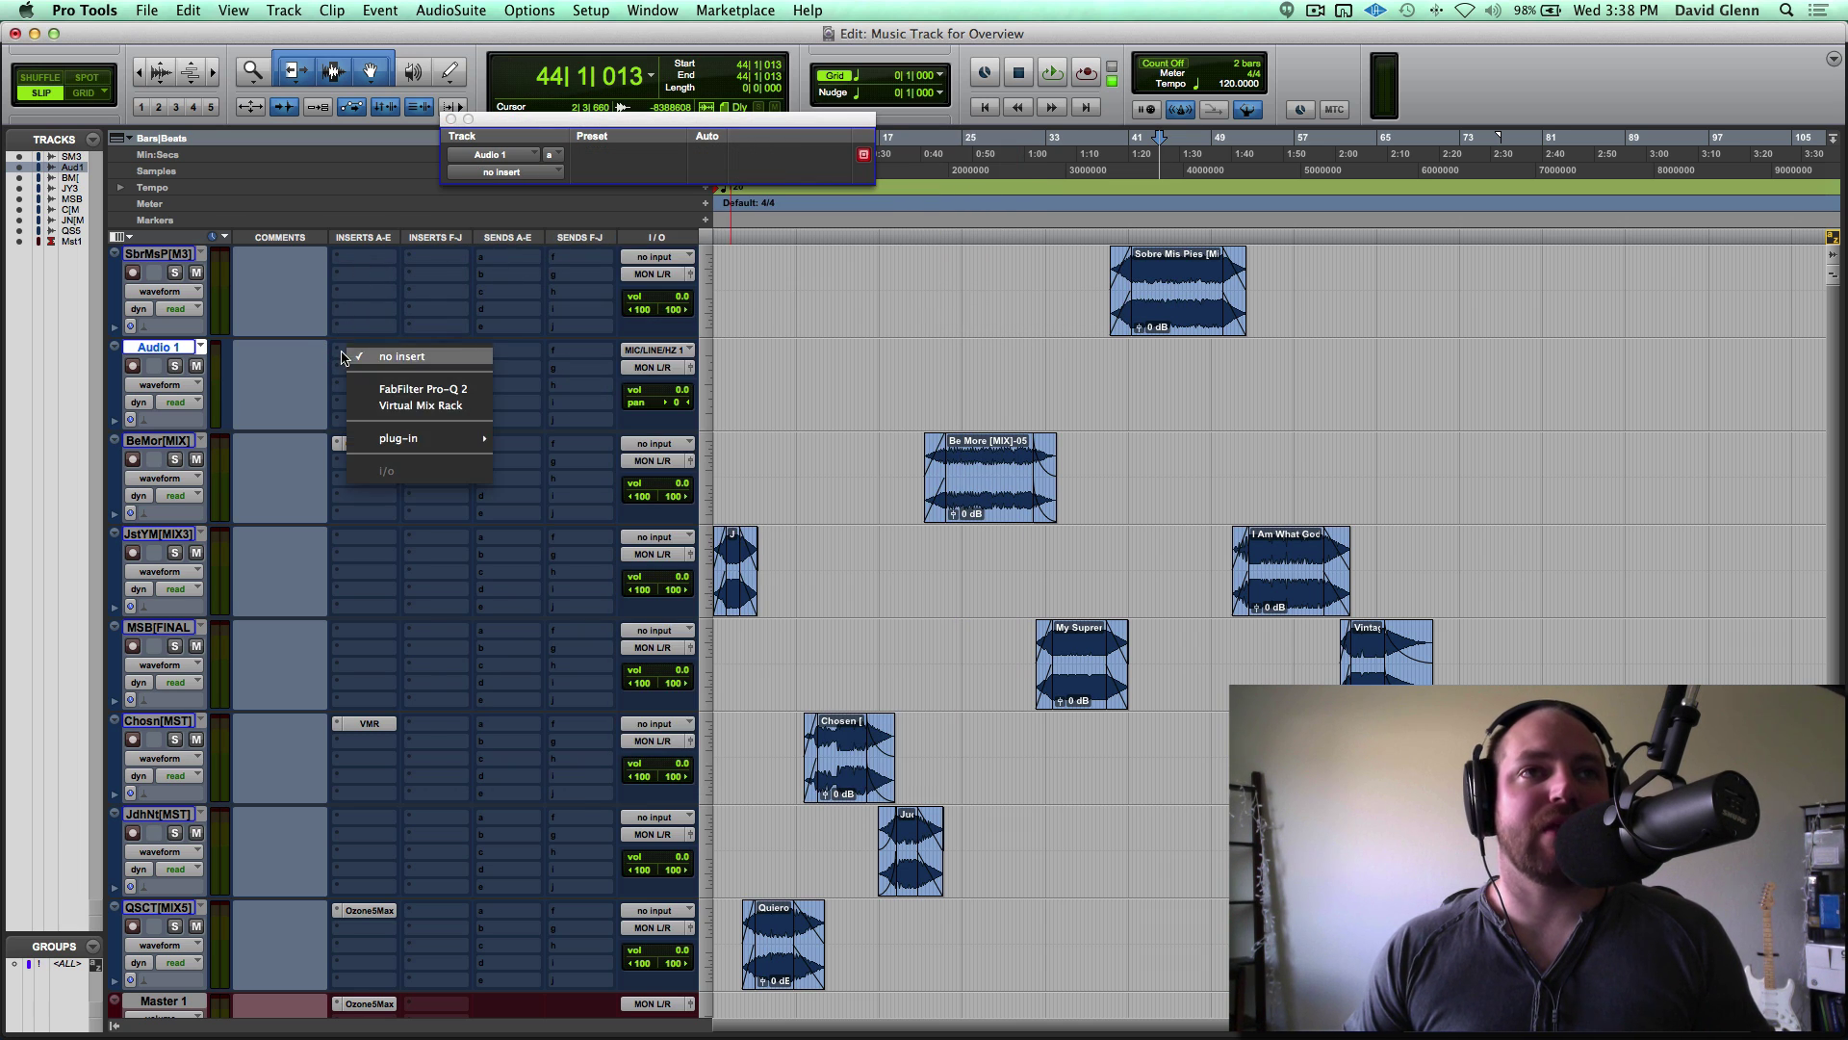
mouse_move(416, 438)
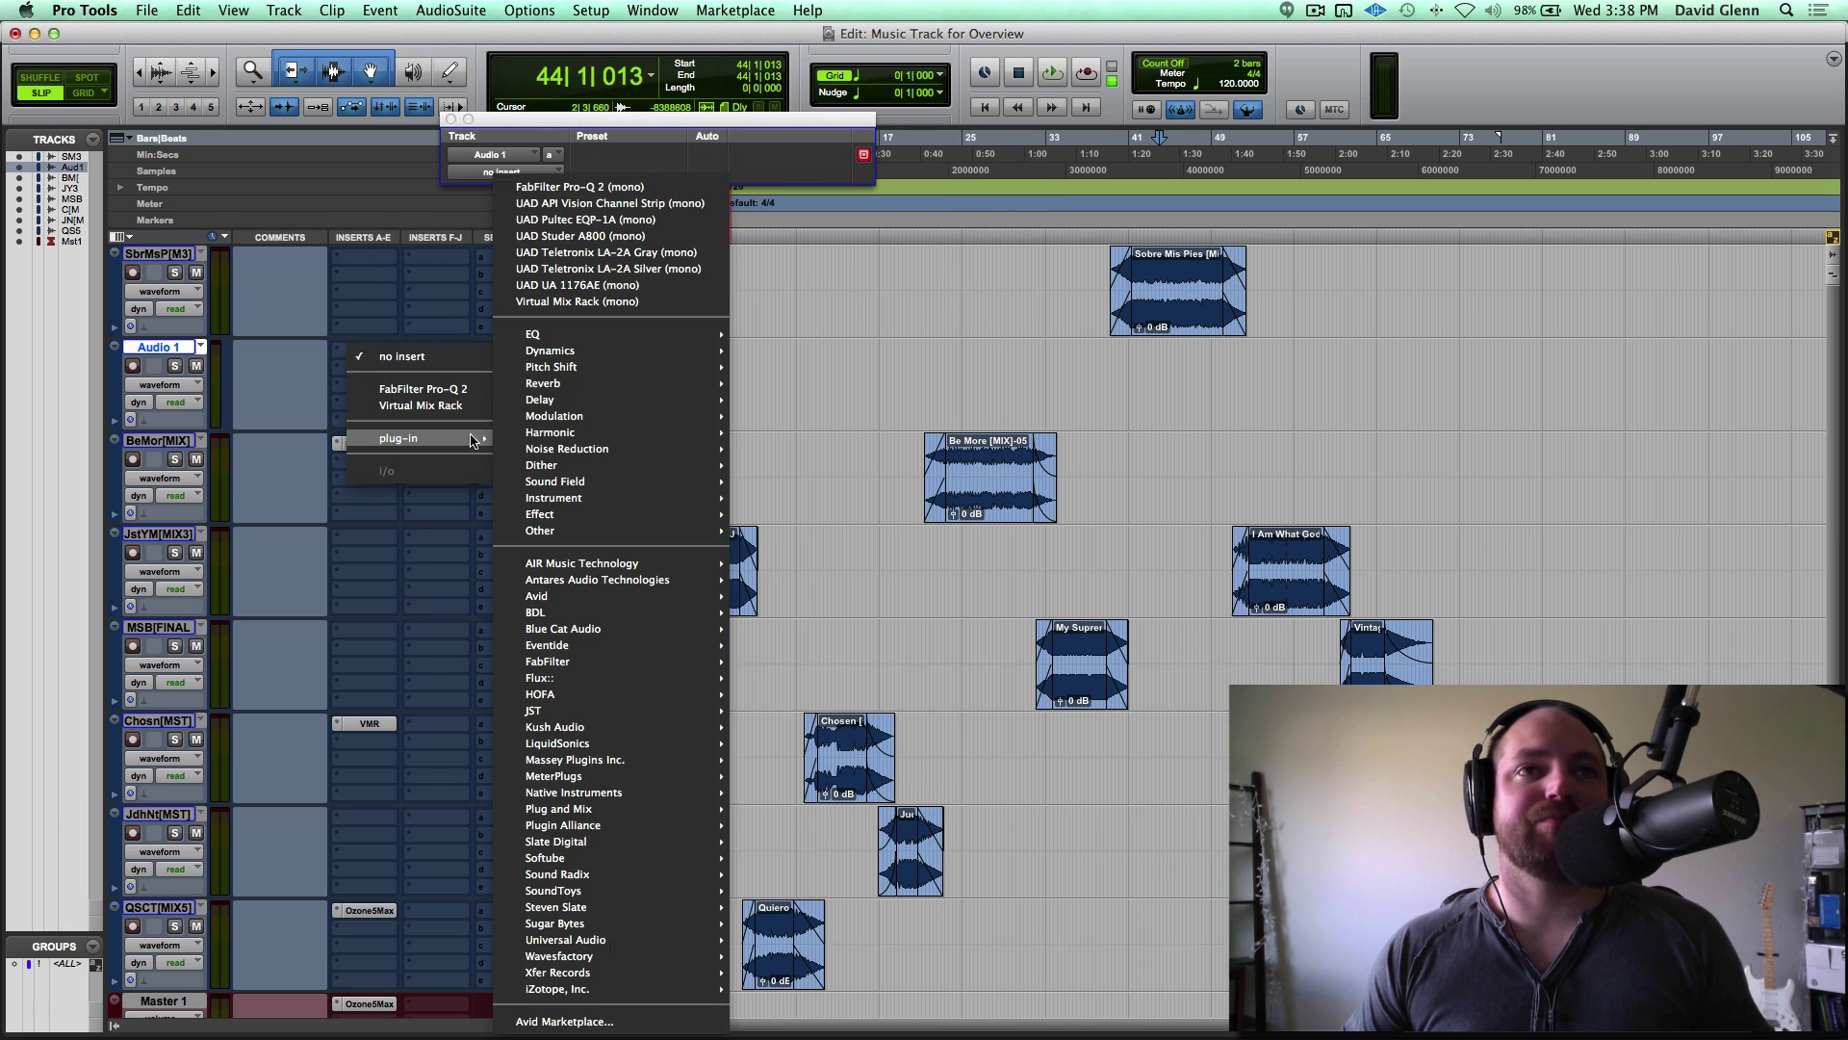
click(642, 235)
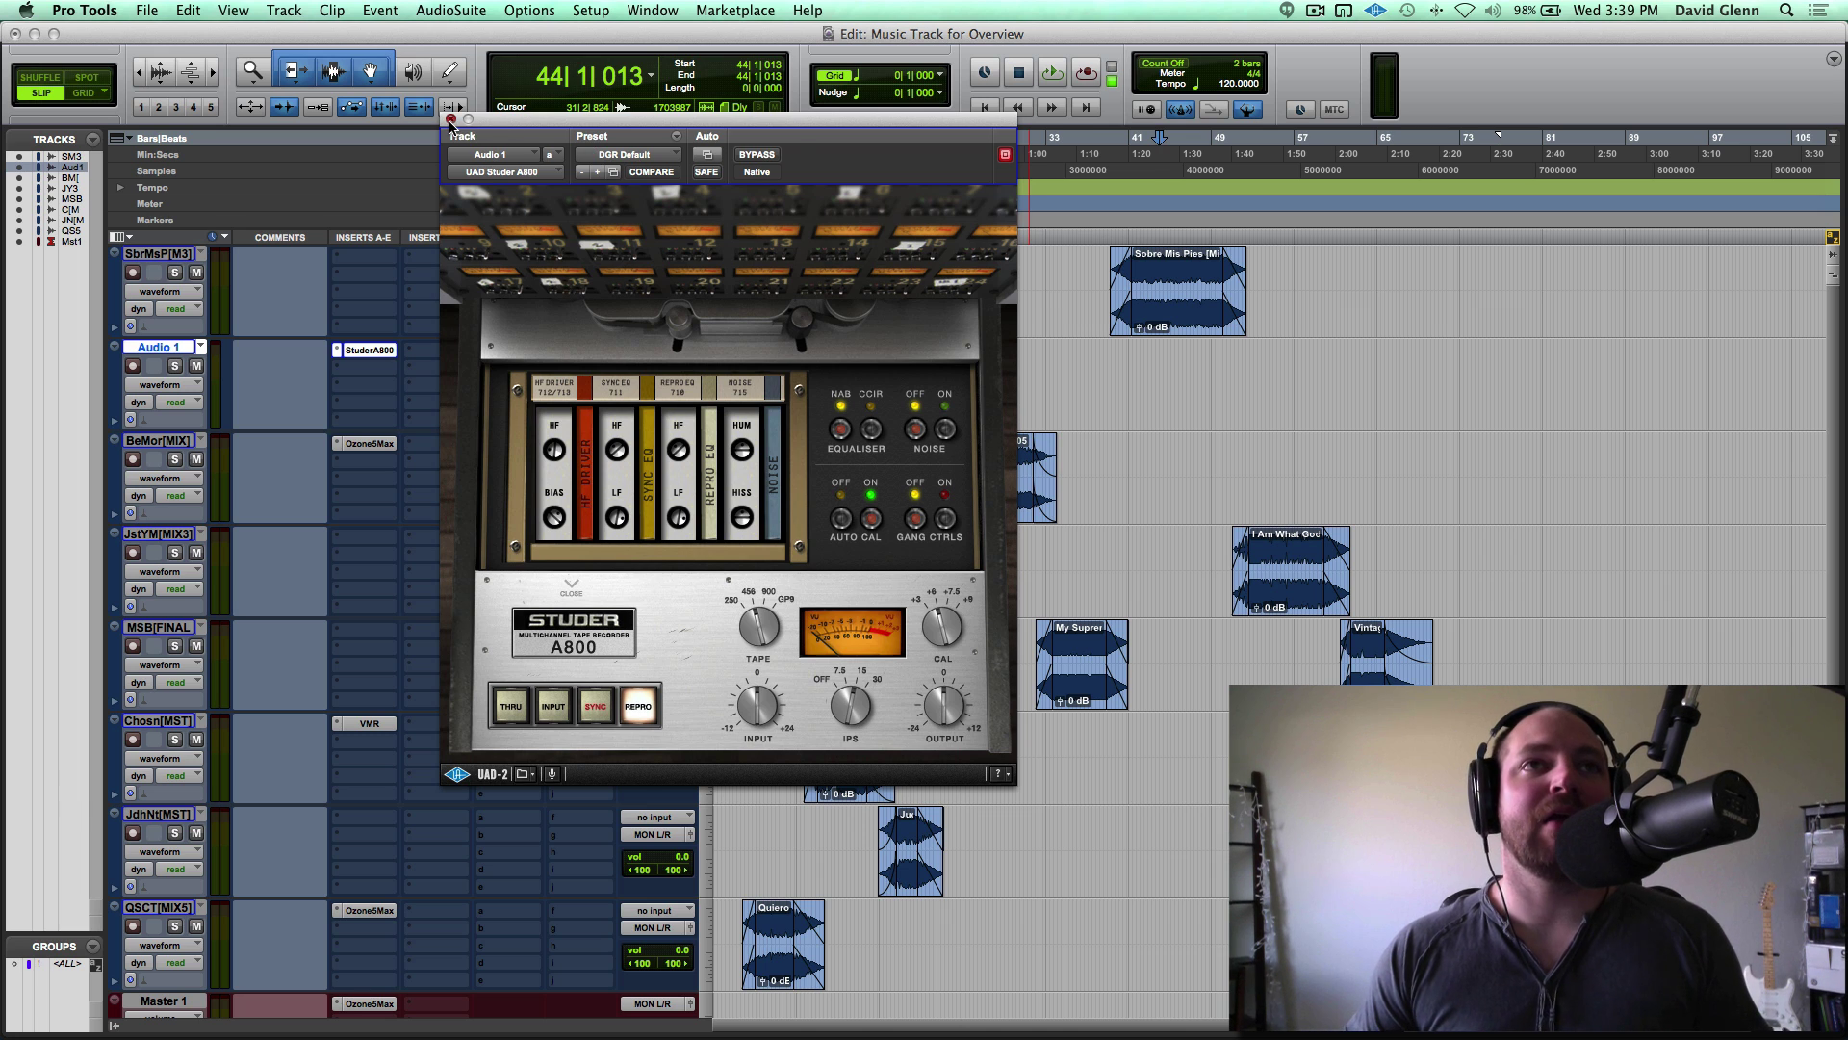
click(450, 118)
ctrl+super+click(357, 356)
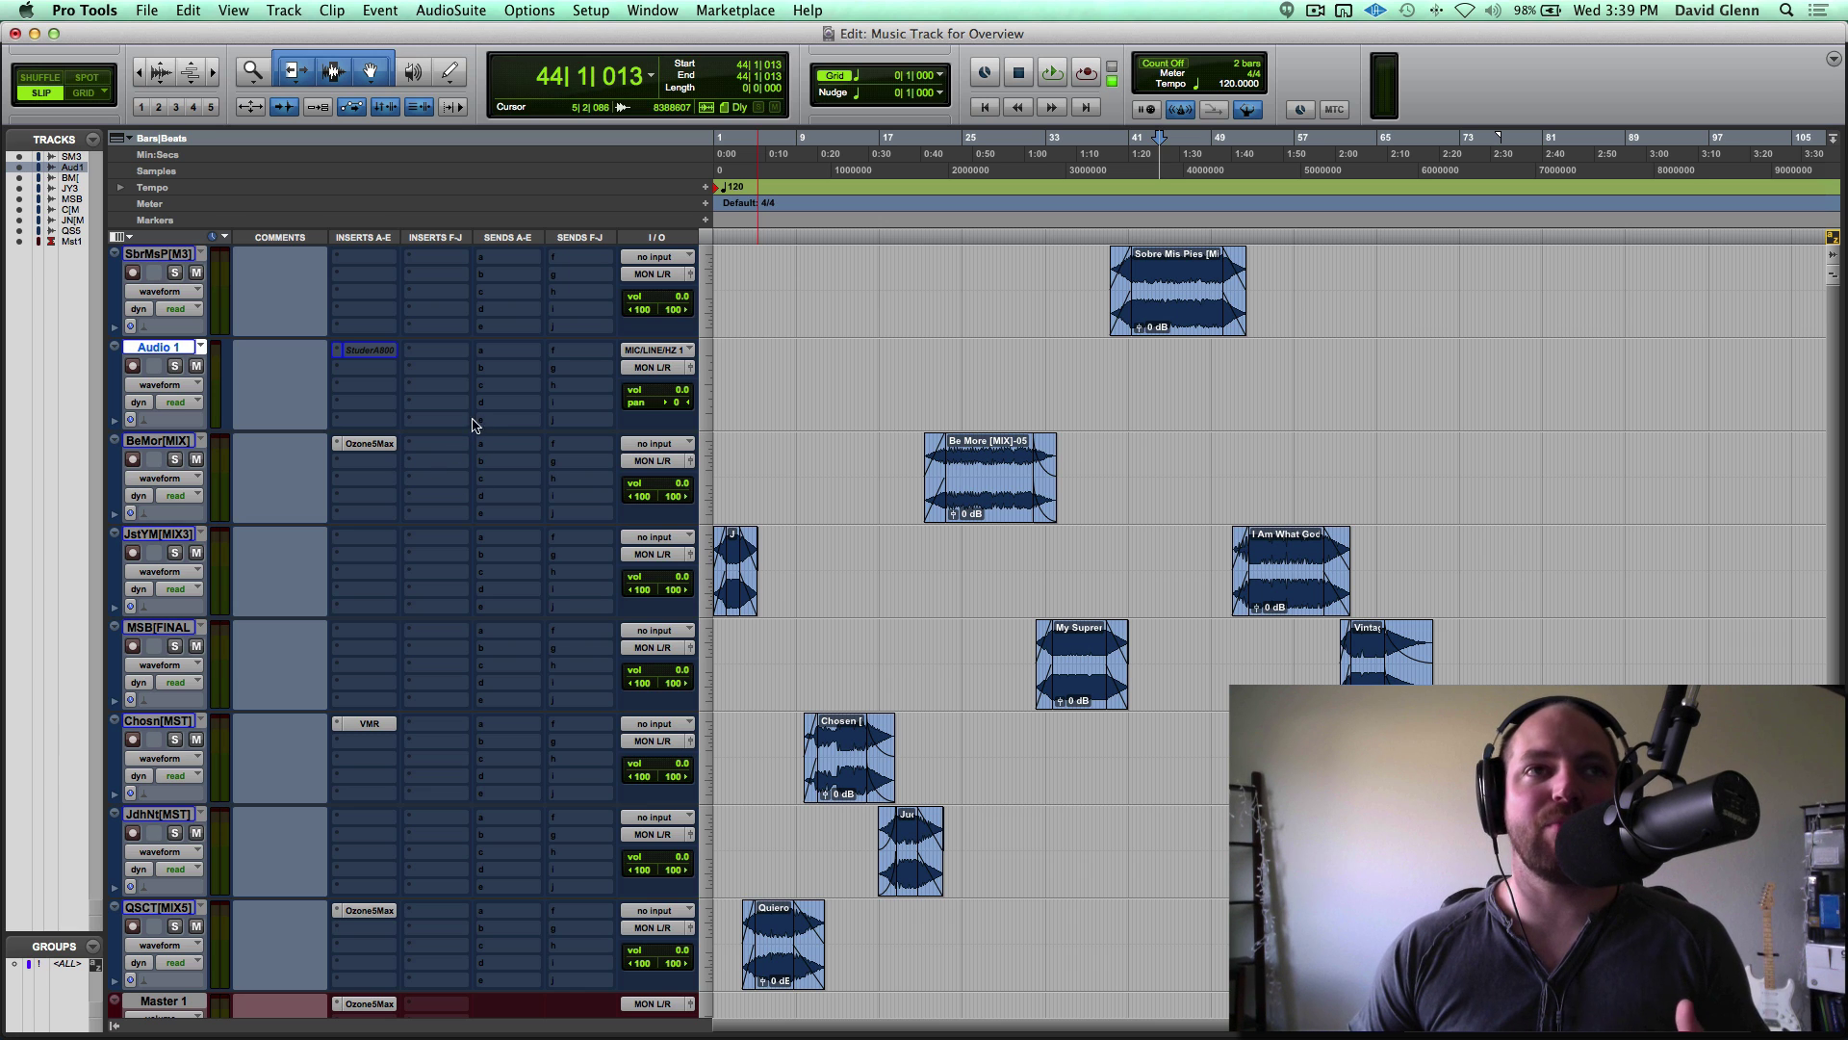
Insert FabFilter Pro-Q 2 (stereo) on the SobreMisPies(Mix3) track's insert slot A.
click(352, 376)
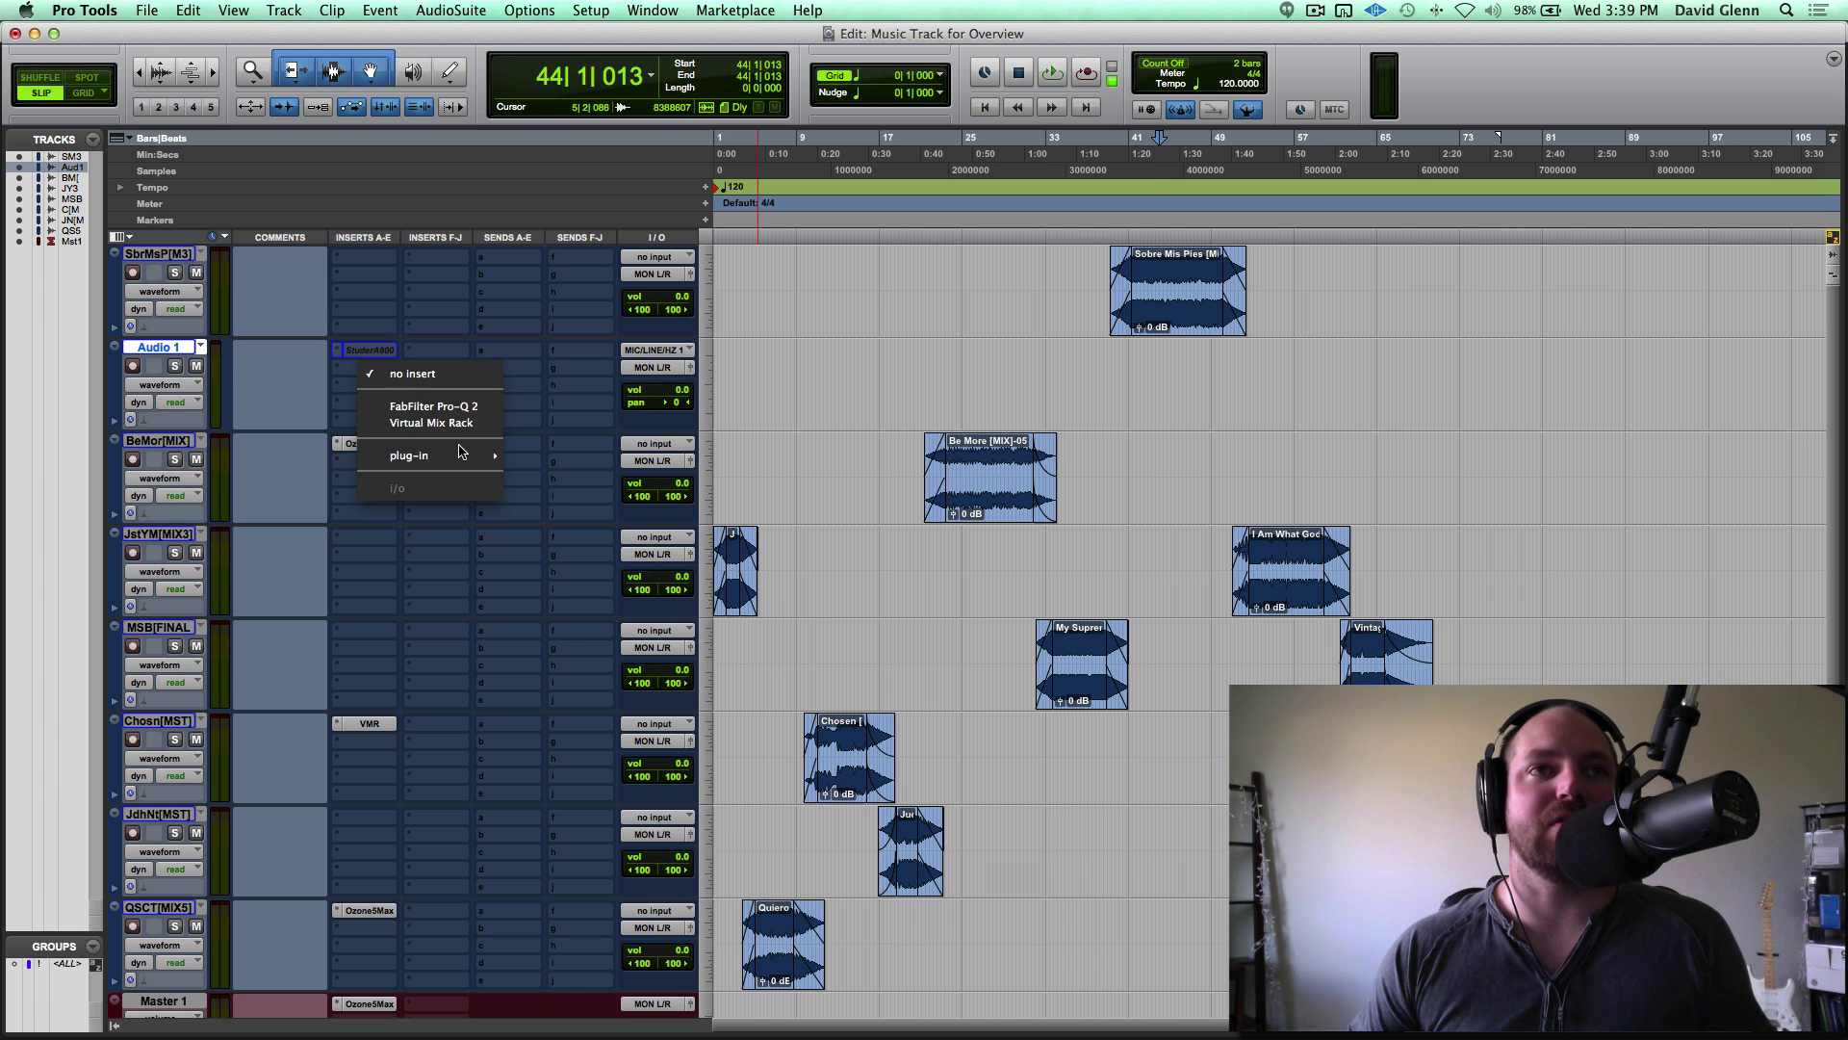
click(345, 258)
click(368, 267)
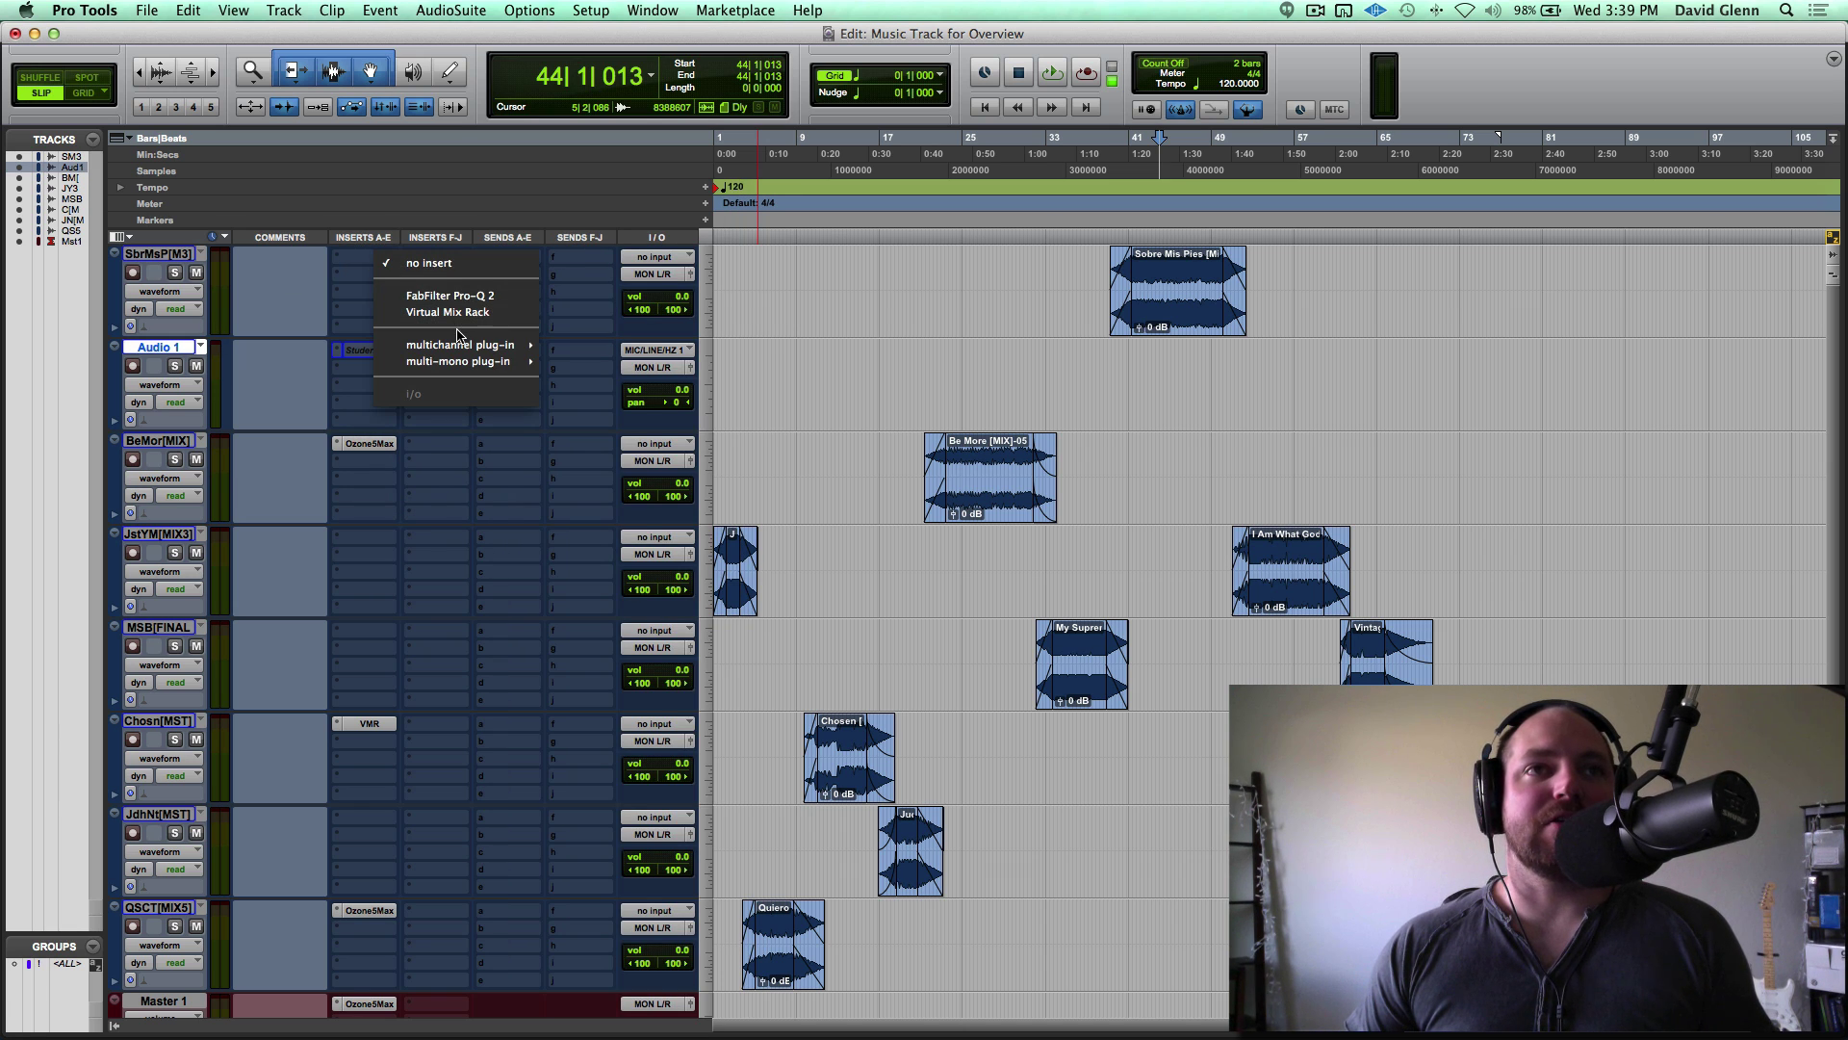
mouse_move(460, 345)
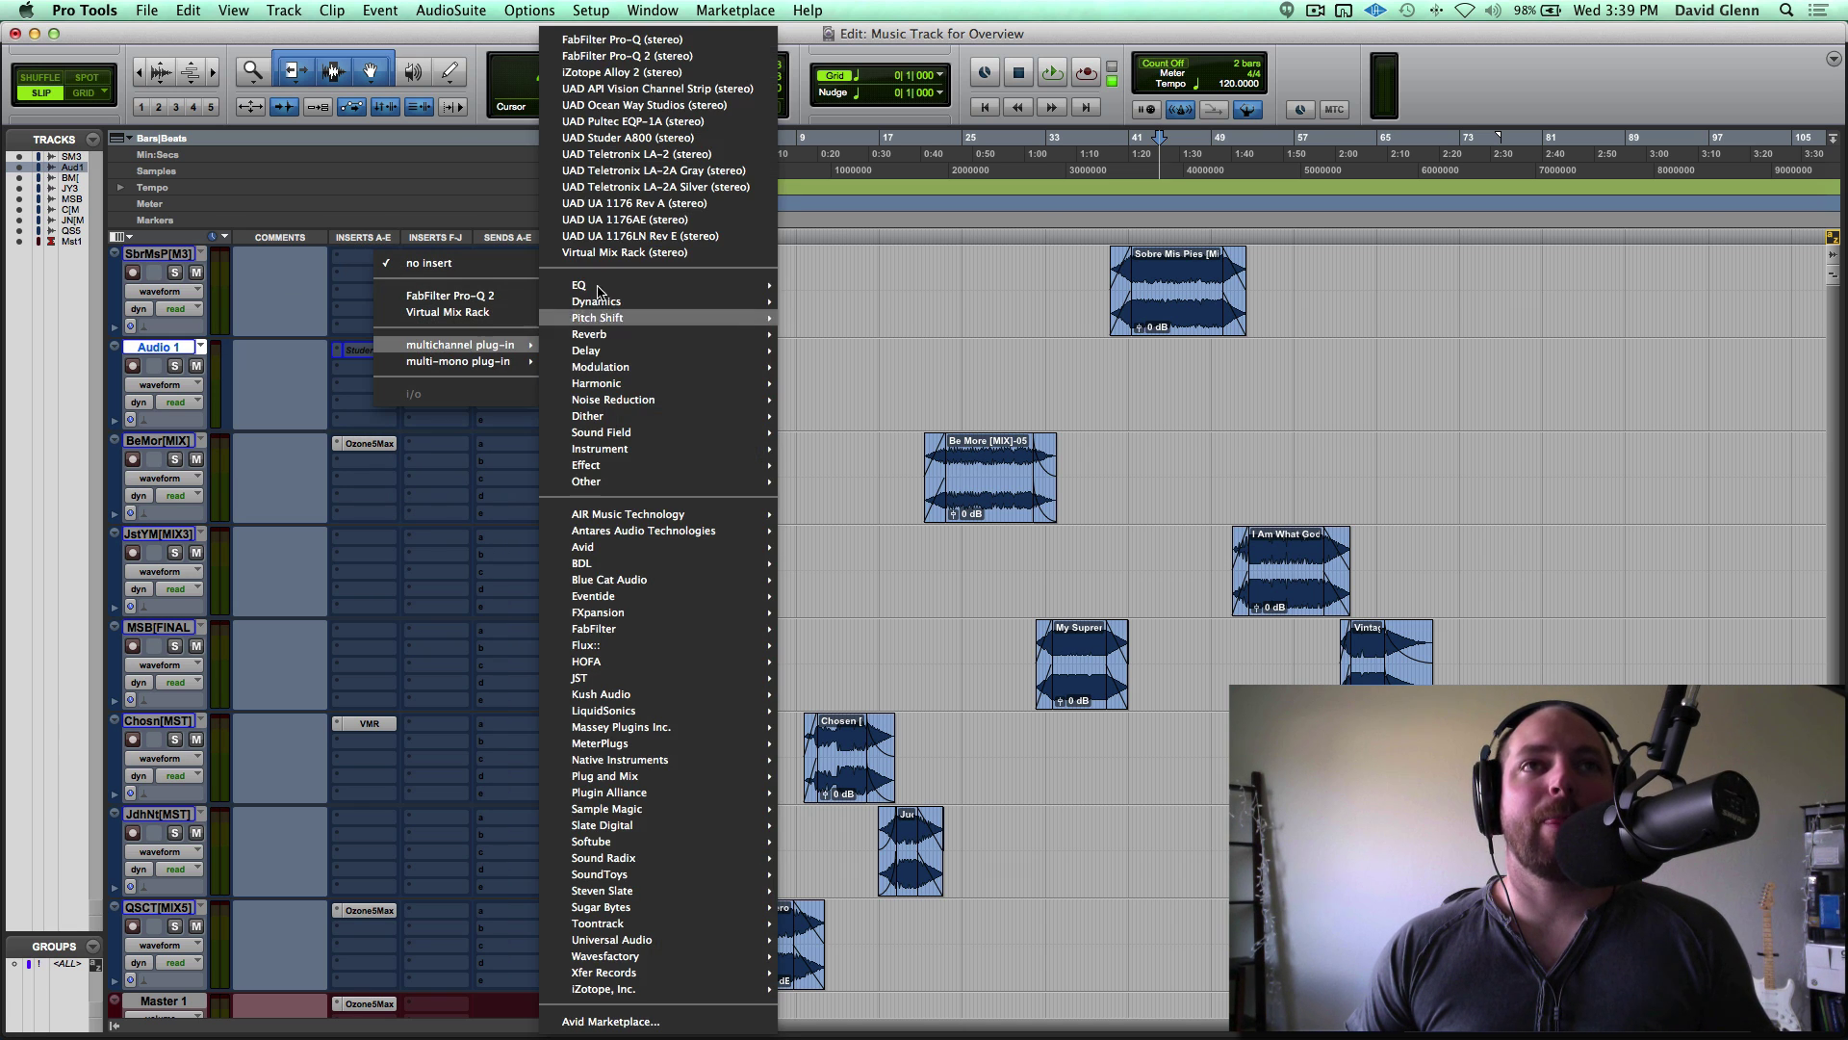
click(680, 56)
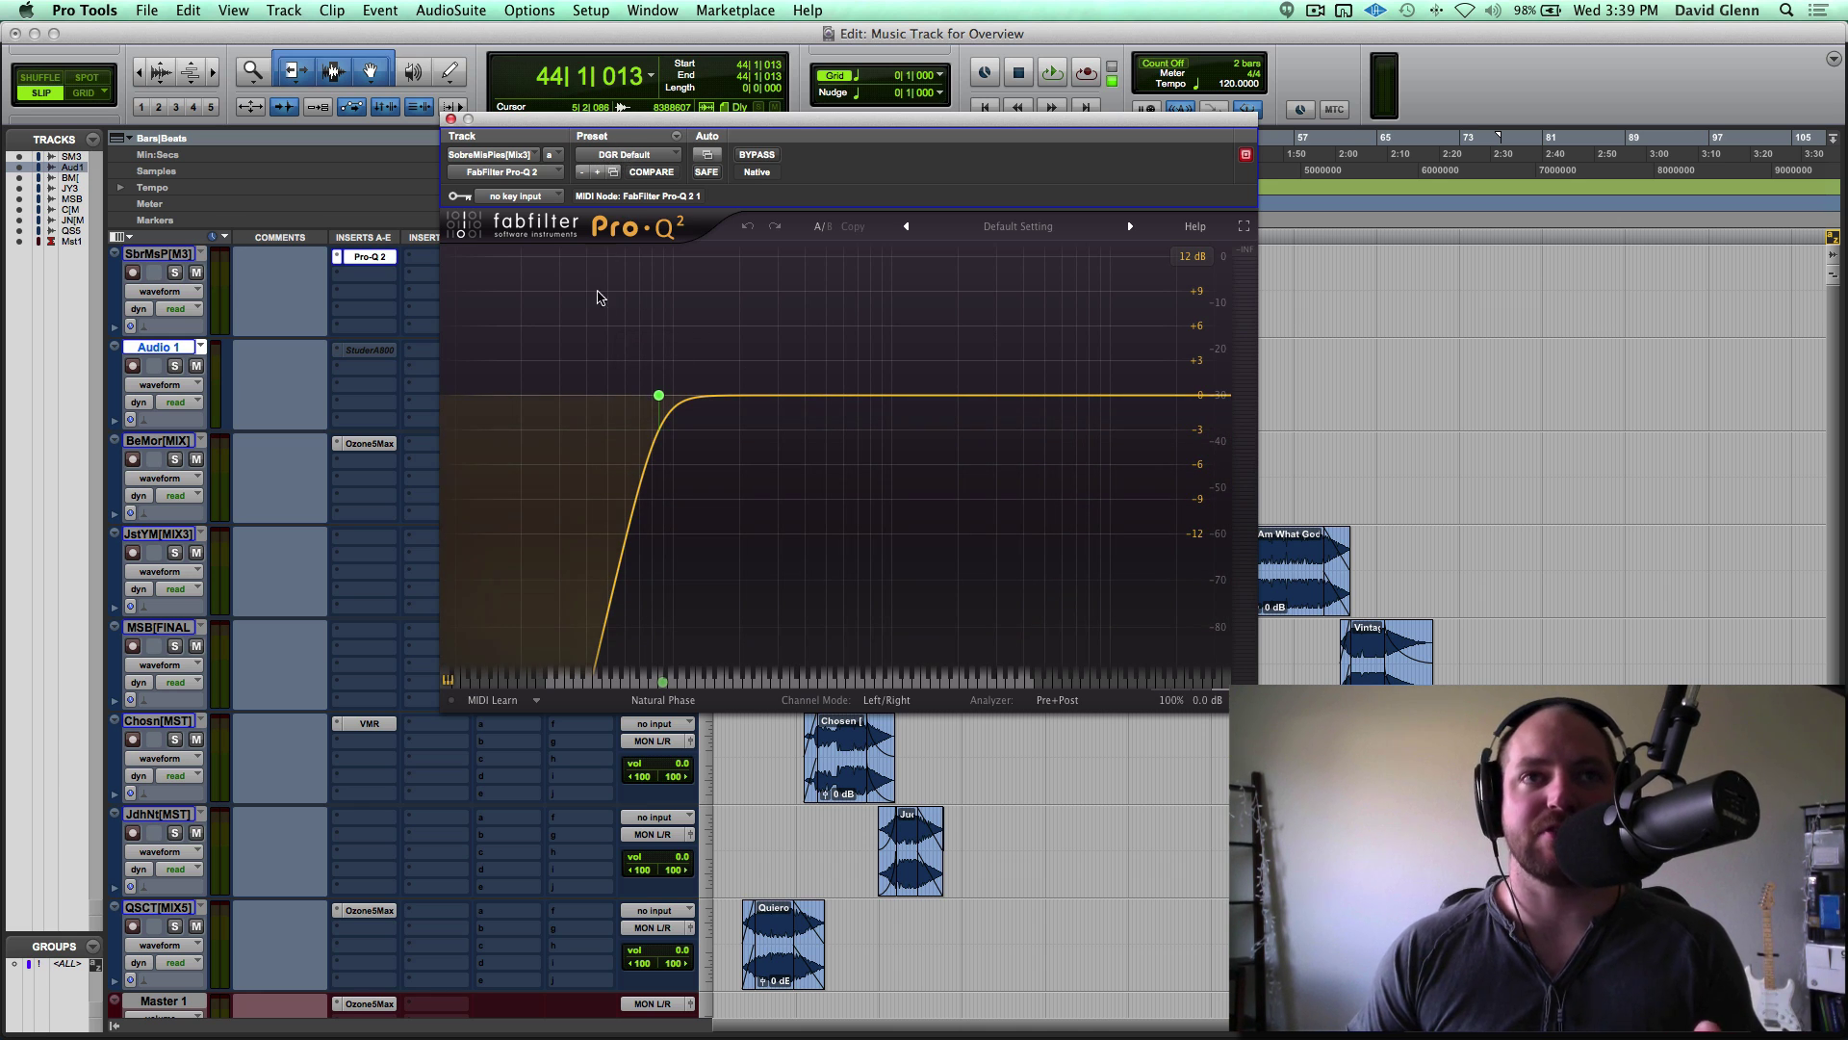
Set the 24 dB/oct low cut near 84 Hz, deleting a stray second band.
click(659, 396)
mouse_move(659, 396)
mouse_down()
mouse_move(797, 398)
mouse_move(605, 402)
mouse_move(789, 400)
mouse_move(650, 402)
mouse_up()
double_click(473, 396)
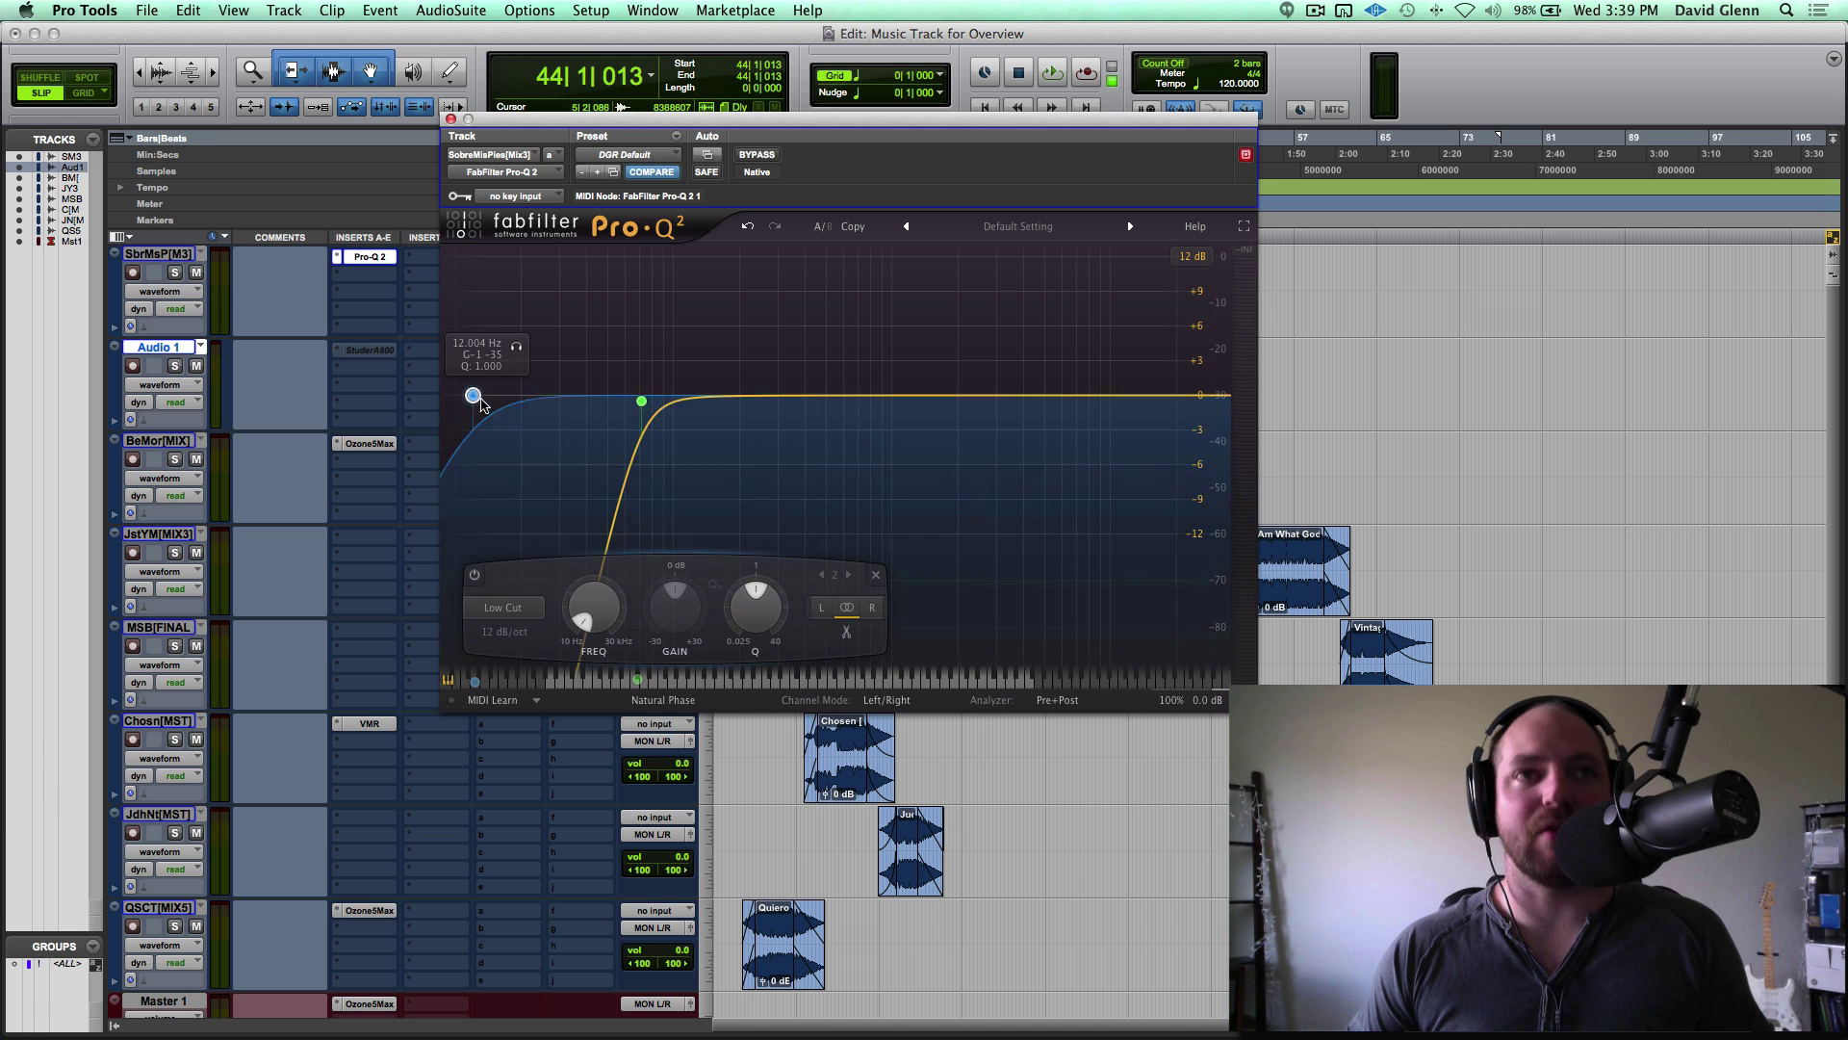
drag(479, 401, 680, 400)
right_click(680, 399)
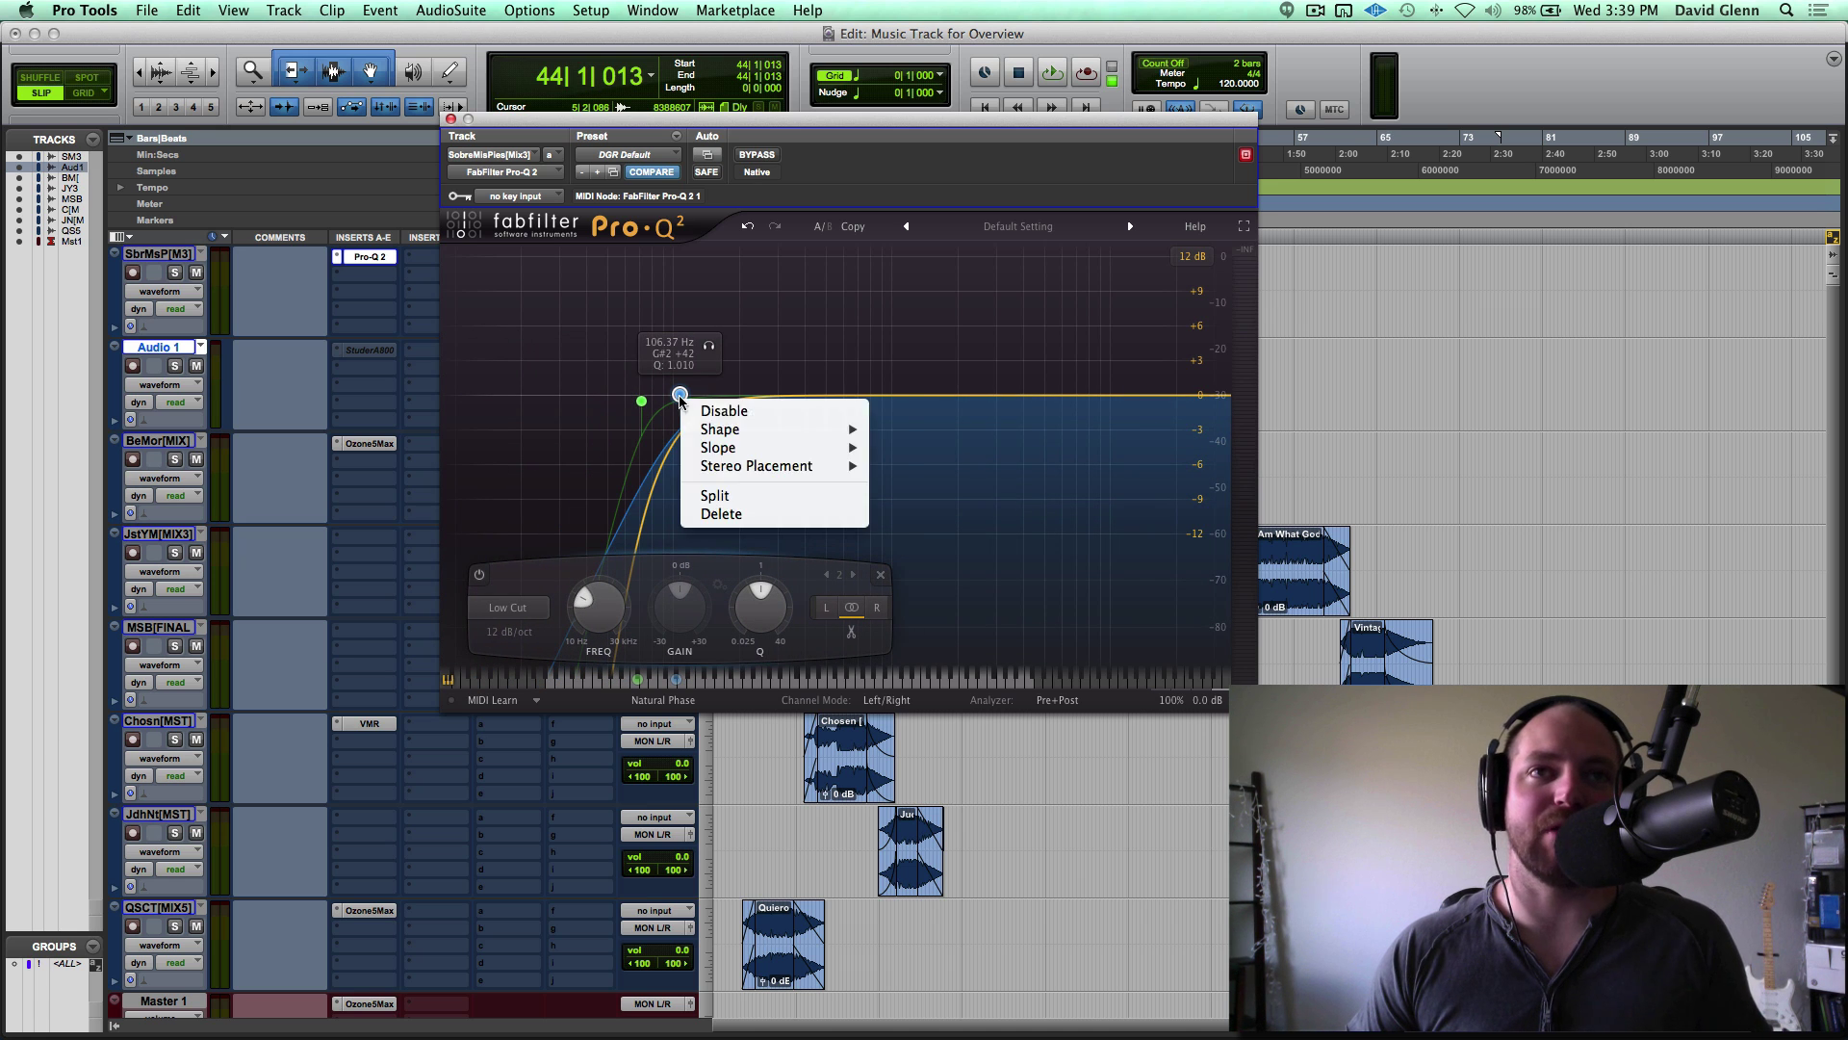
click(749, 513)
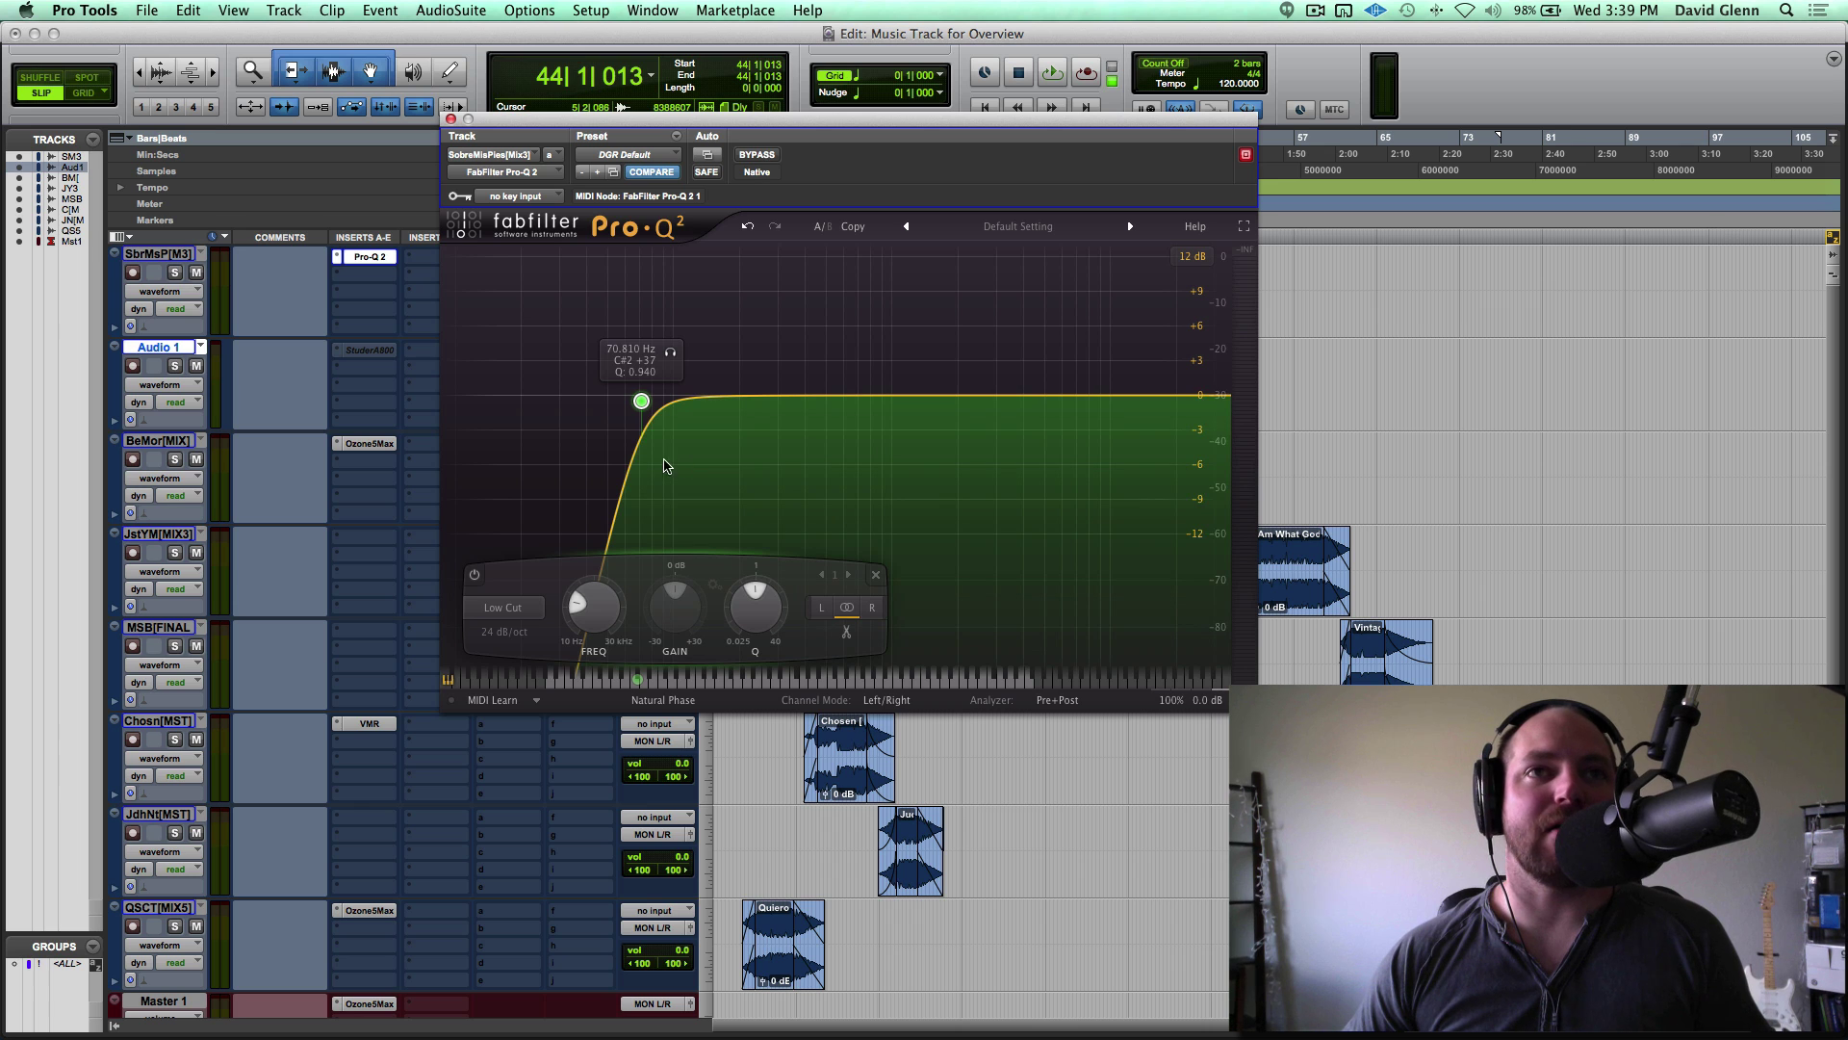
drag(643, 412, 658, 416)
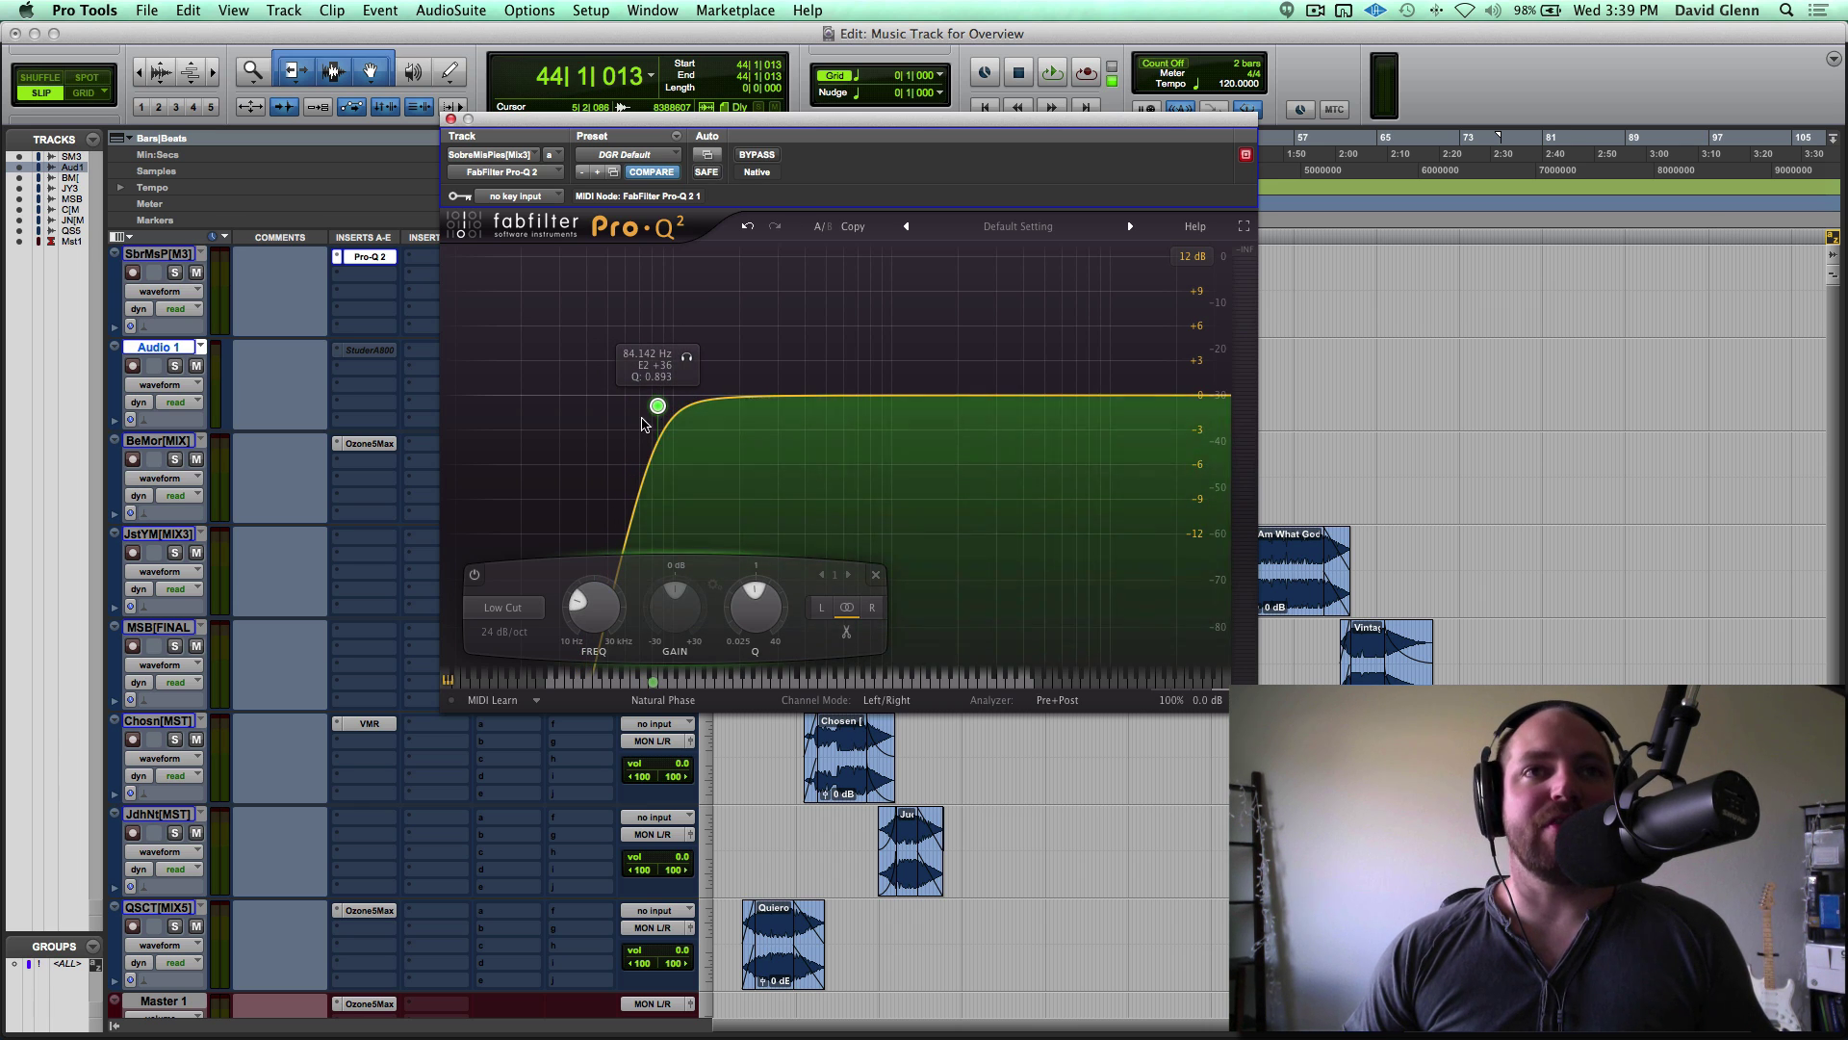
Expand Pro-Q 2 to full screen and drag the low cut up to about 101 Hz.
click(1245, 229)
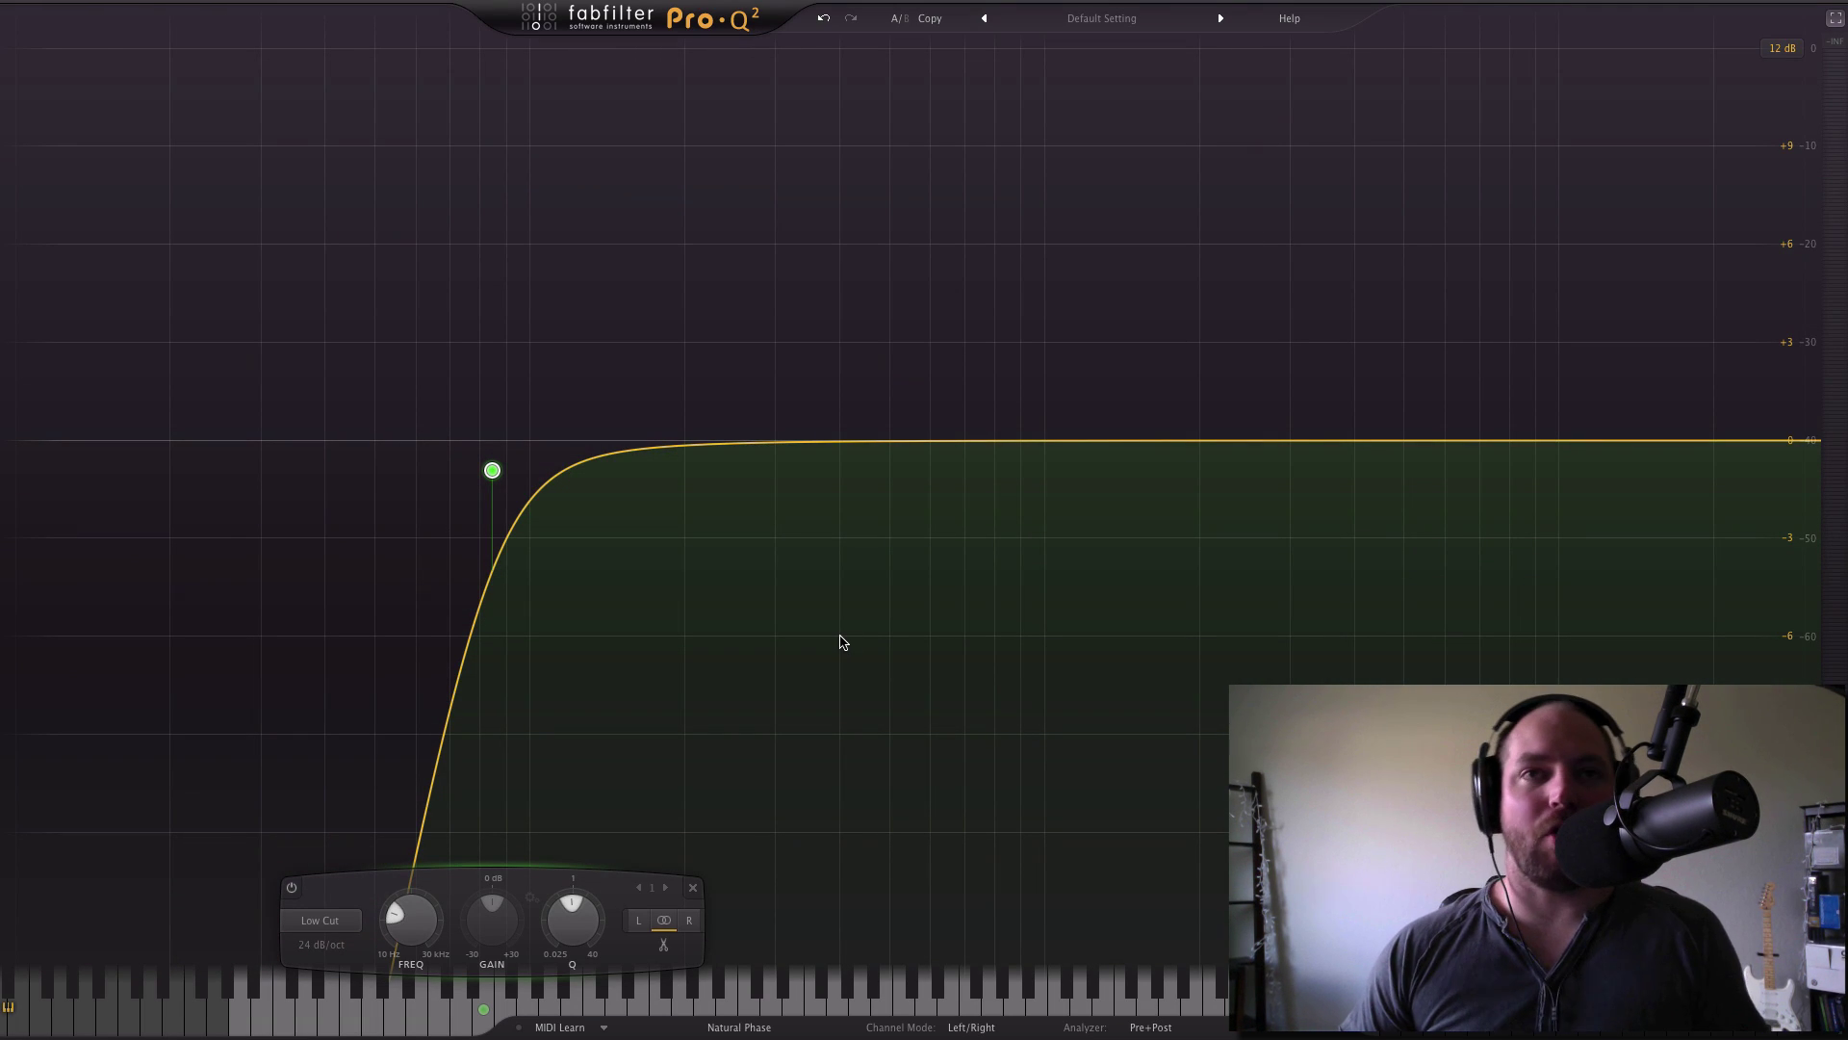
mouse_move(549, 474)
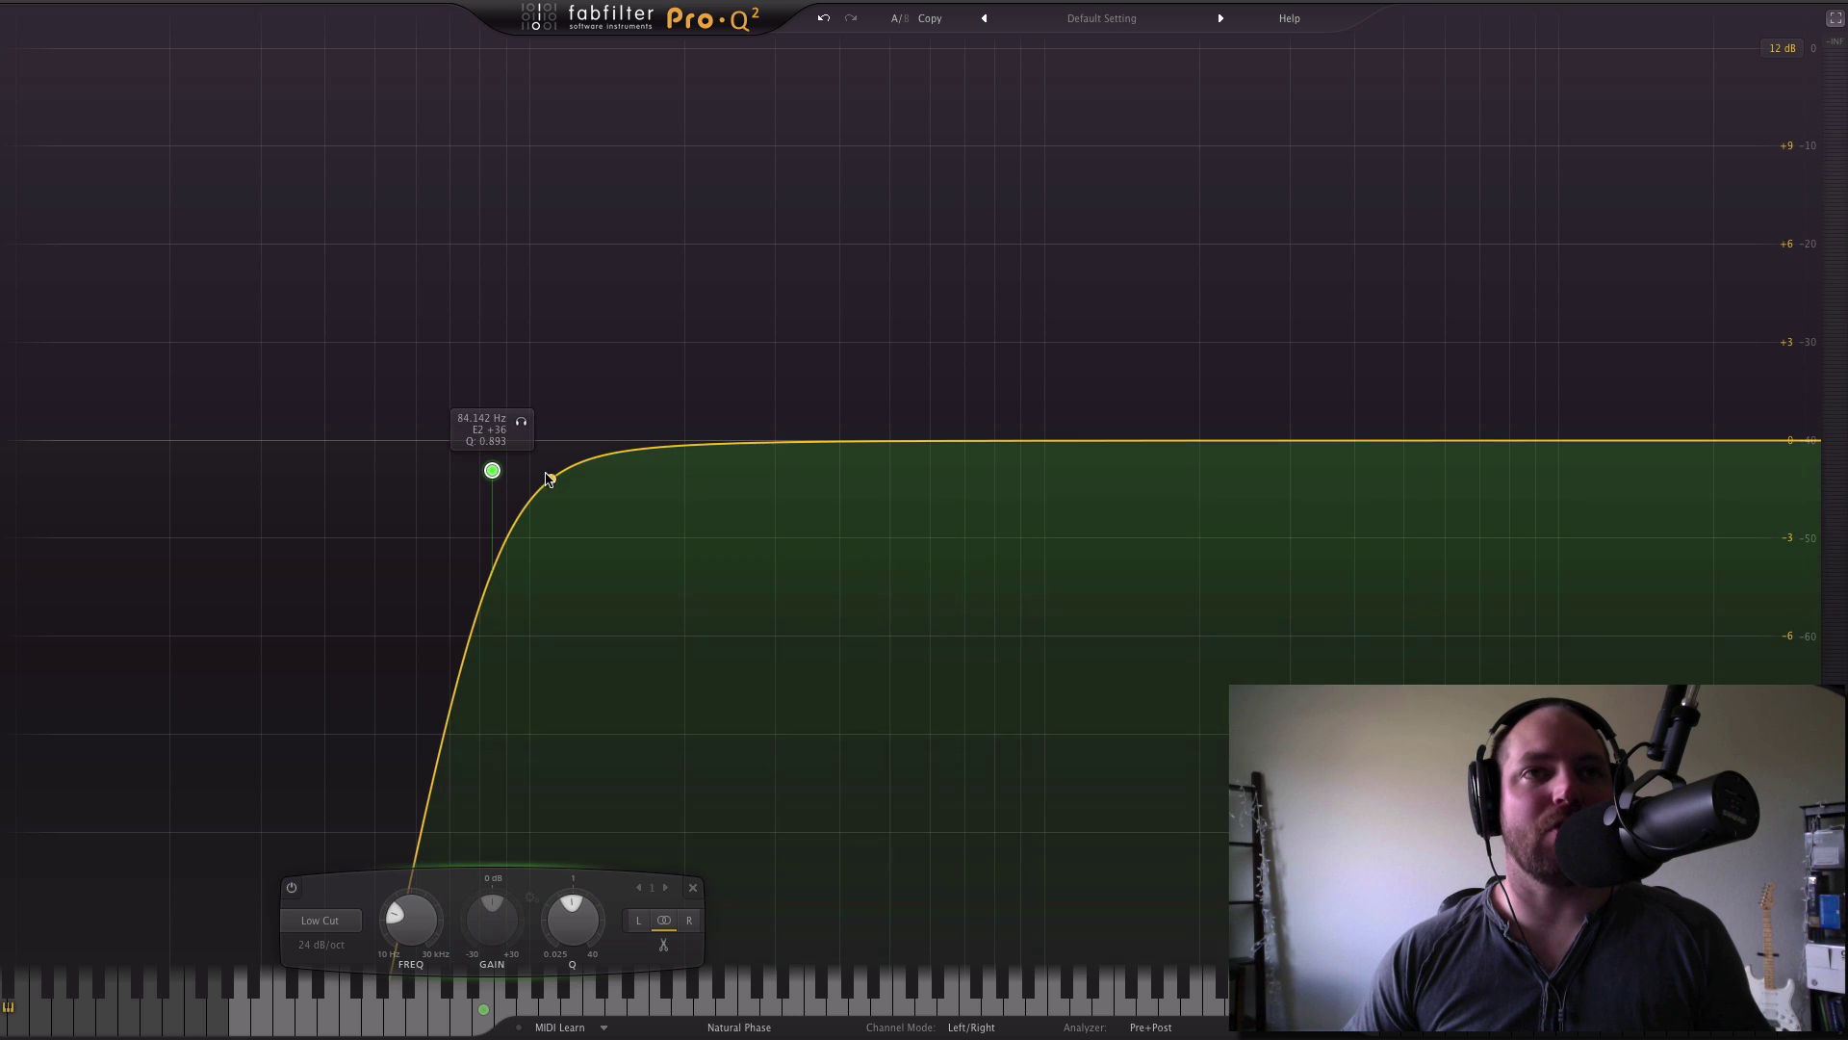
drag(496, 477, 492, 451)
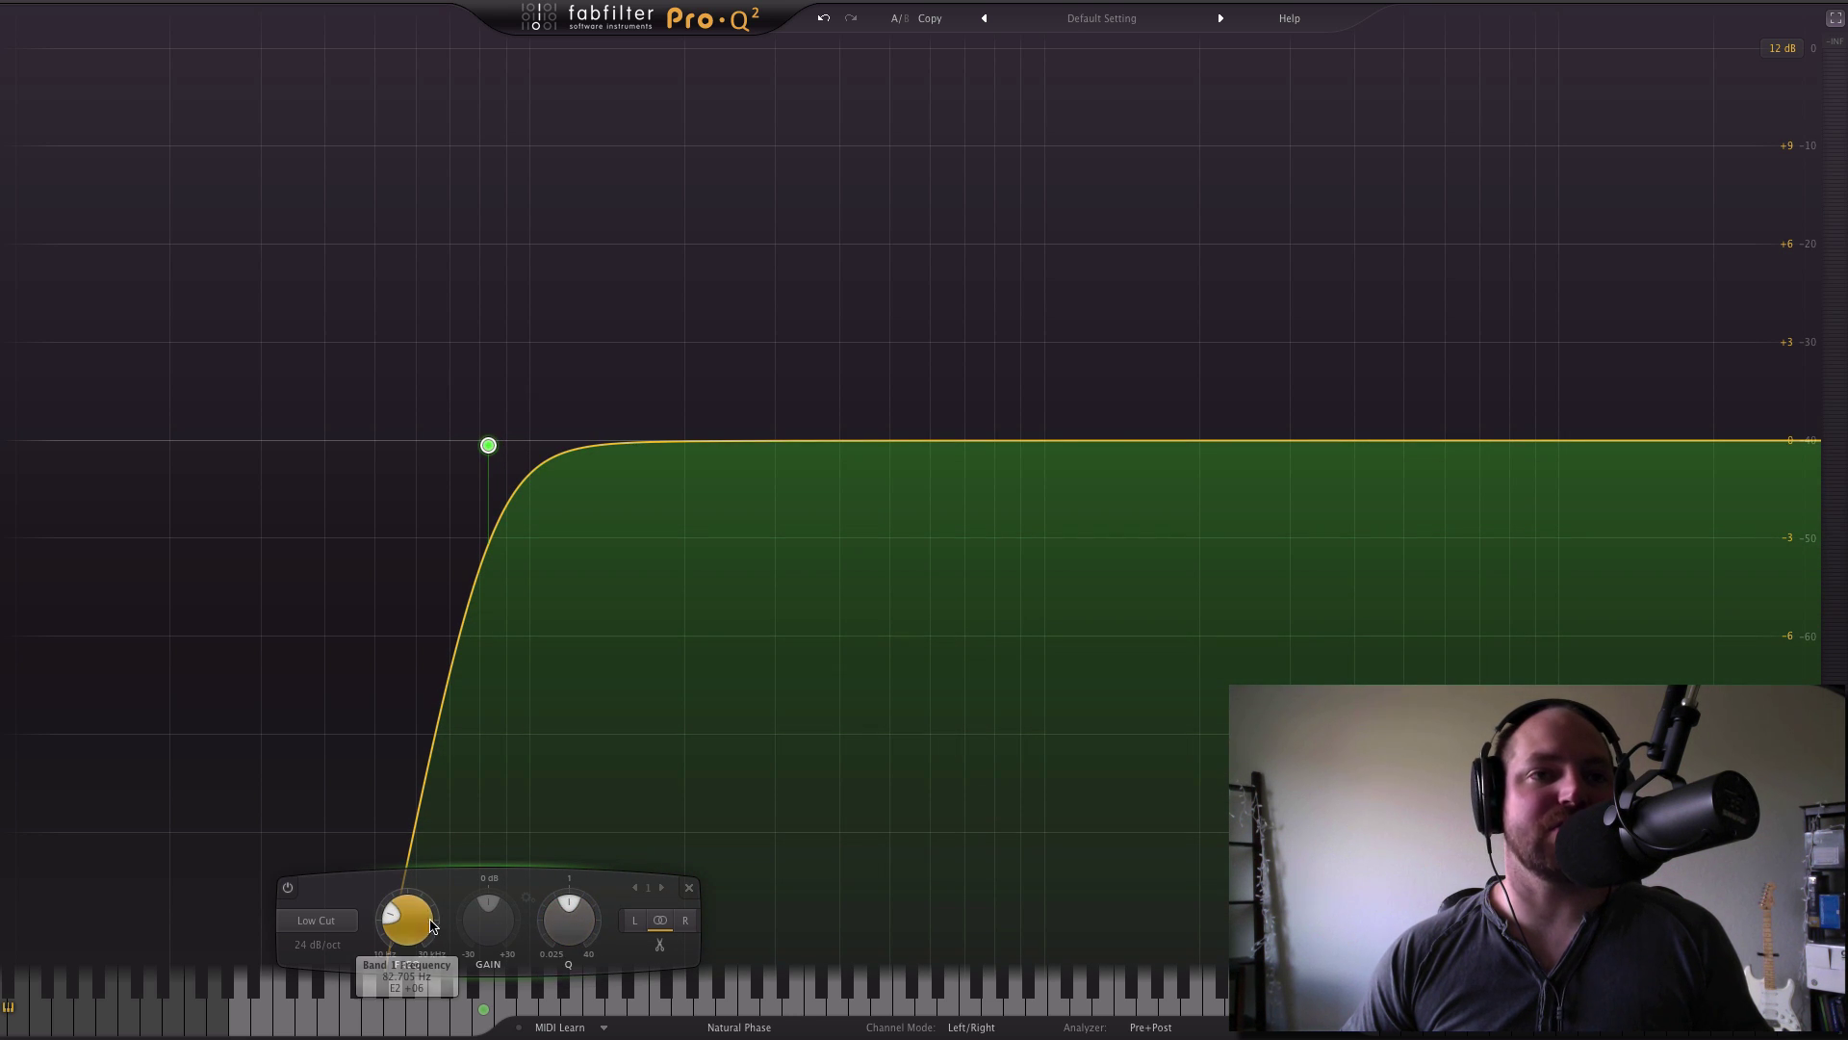
mouse_move(510, 422)
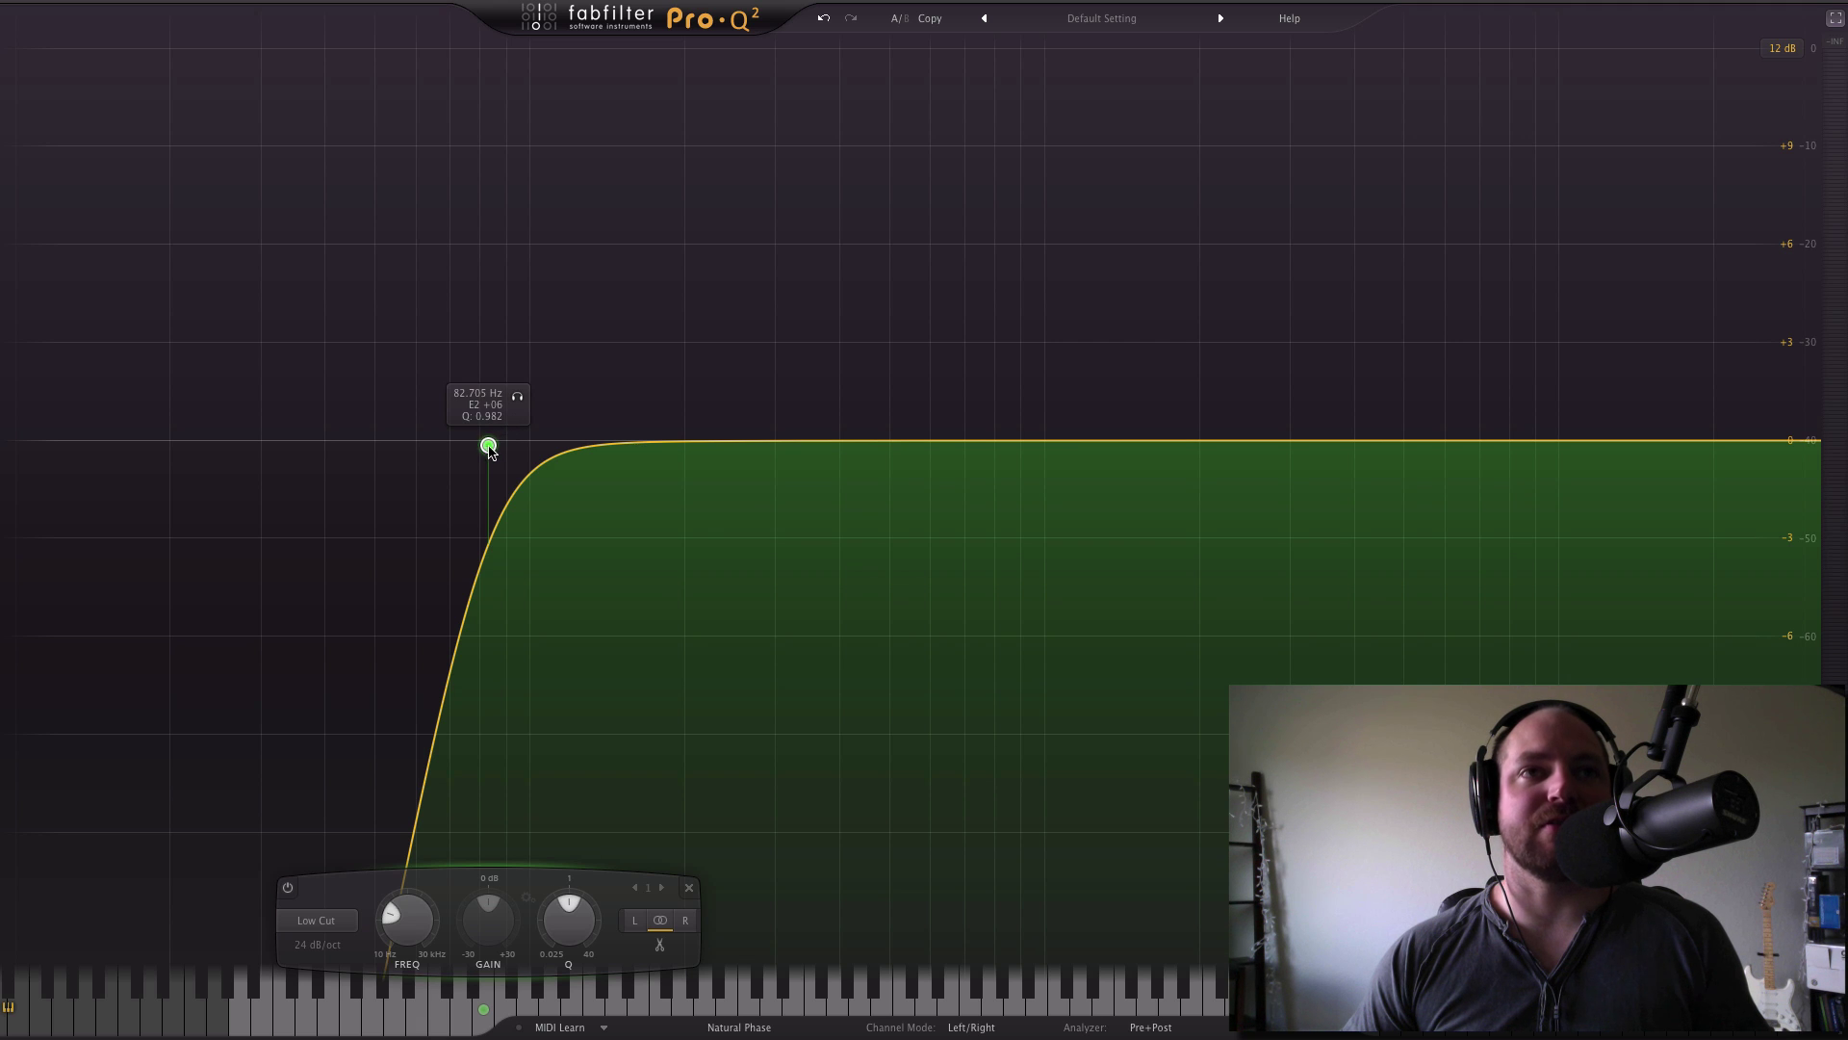
drag(489, 450, 542, 439)
Fine-tune Band 1's FREQ knob until the low cut reads about 189 Hz.
mouse_move(463, 919)
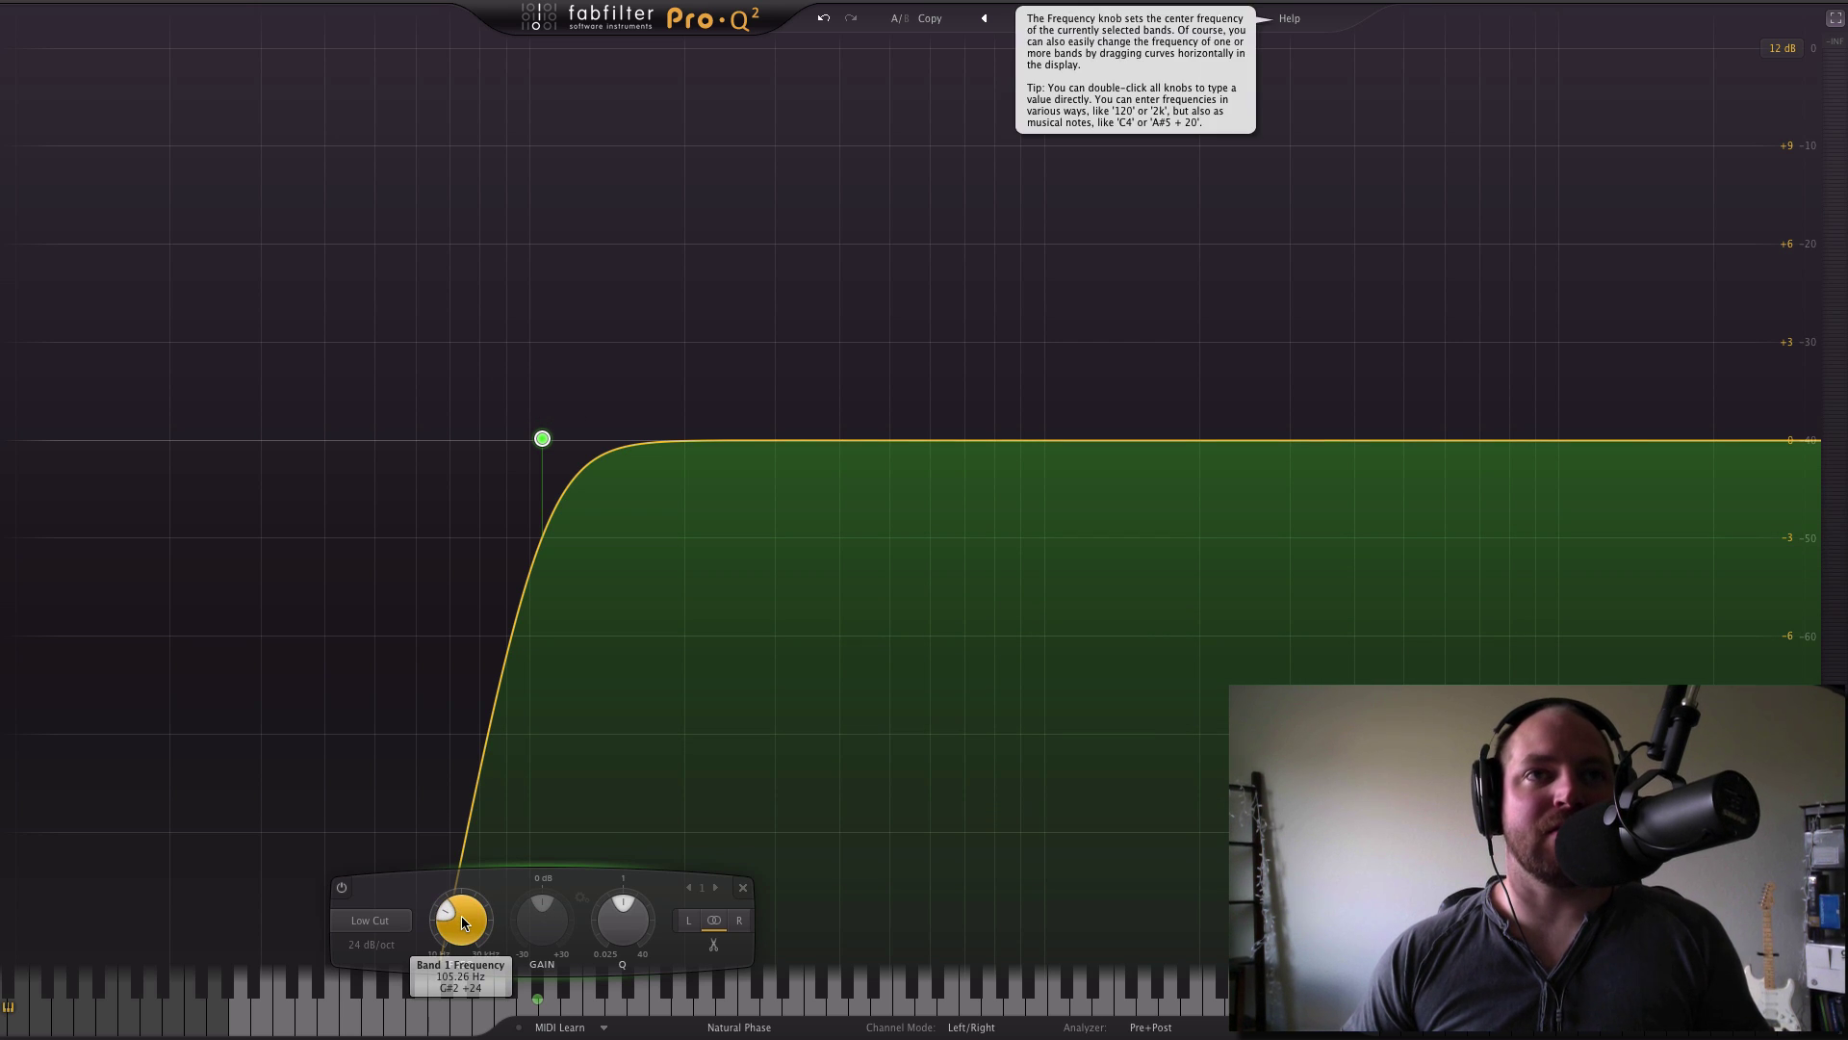
scroll(461, 915, up, 10)
scroll(460, 915, up, 2)
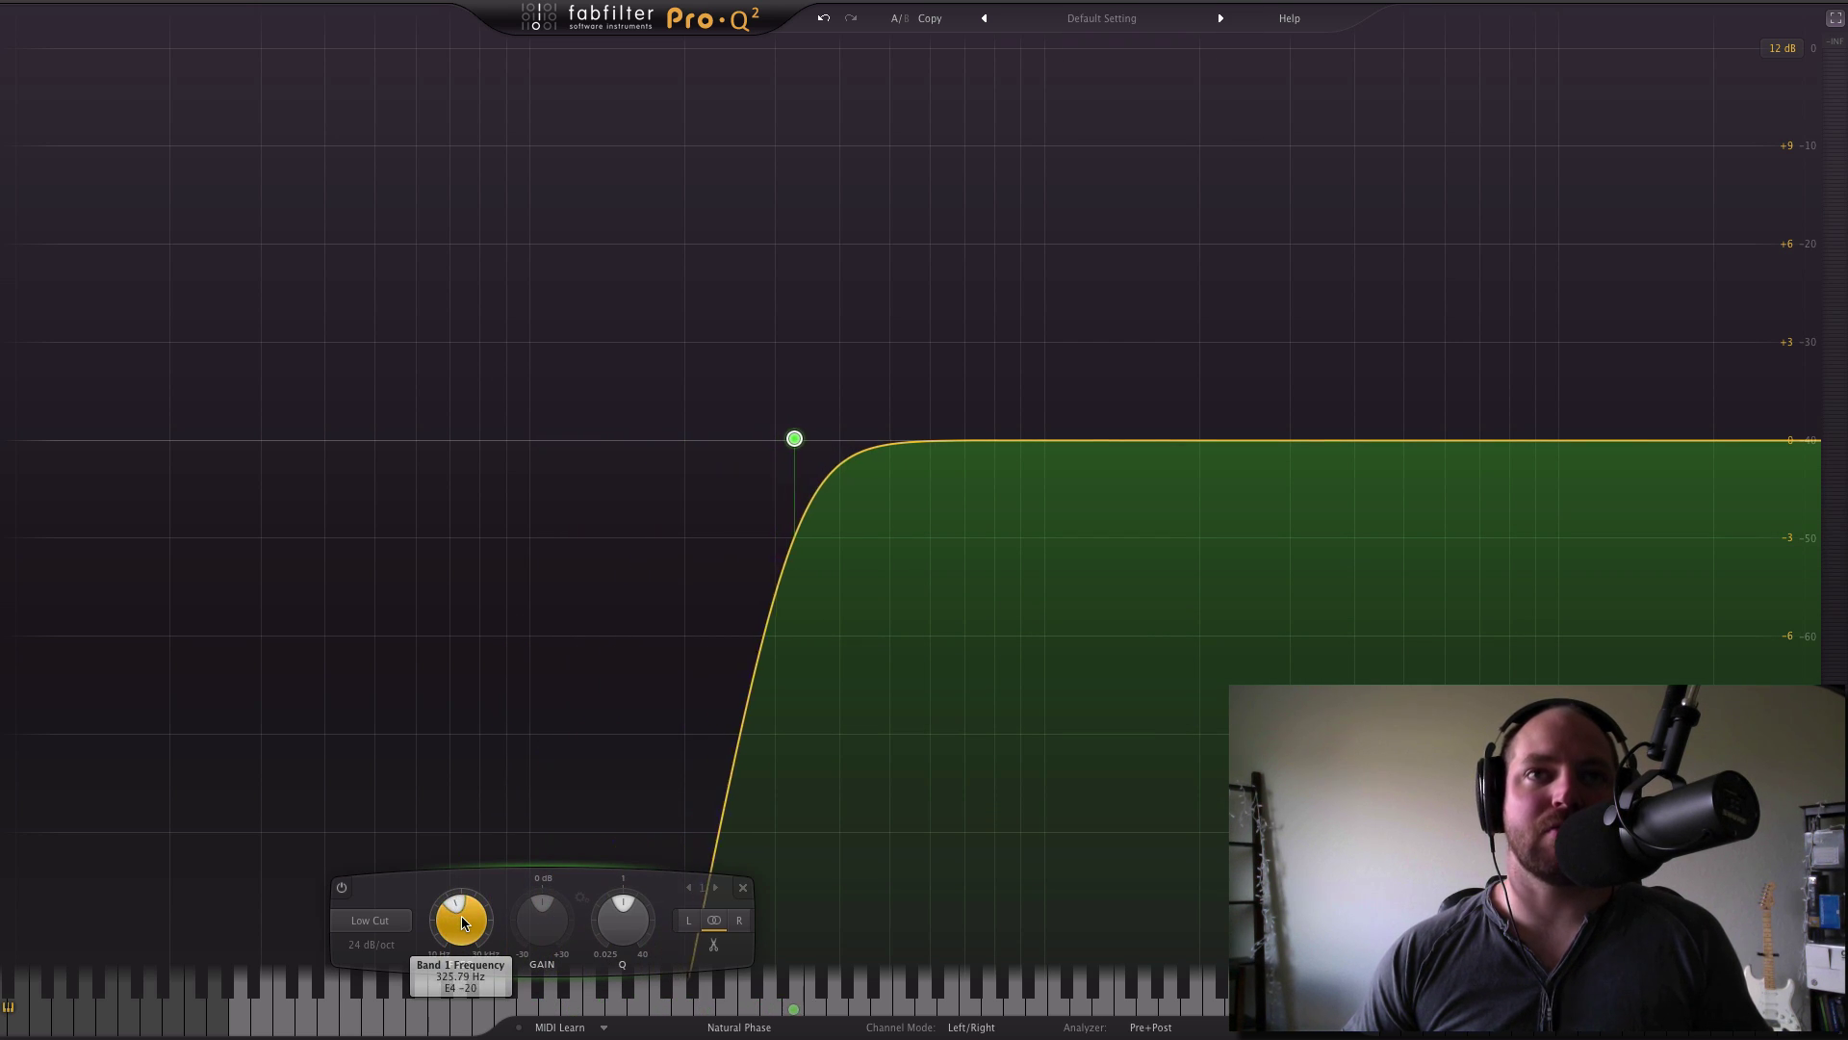
scroll(460, 916, down, 10)
scroll(460, 916, up, 4)
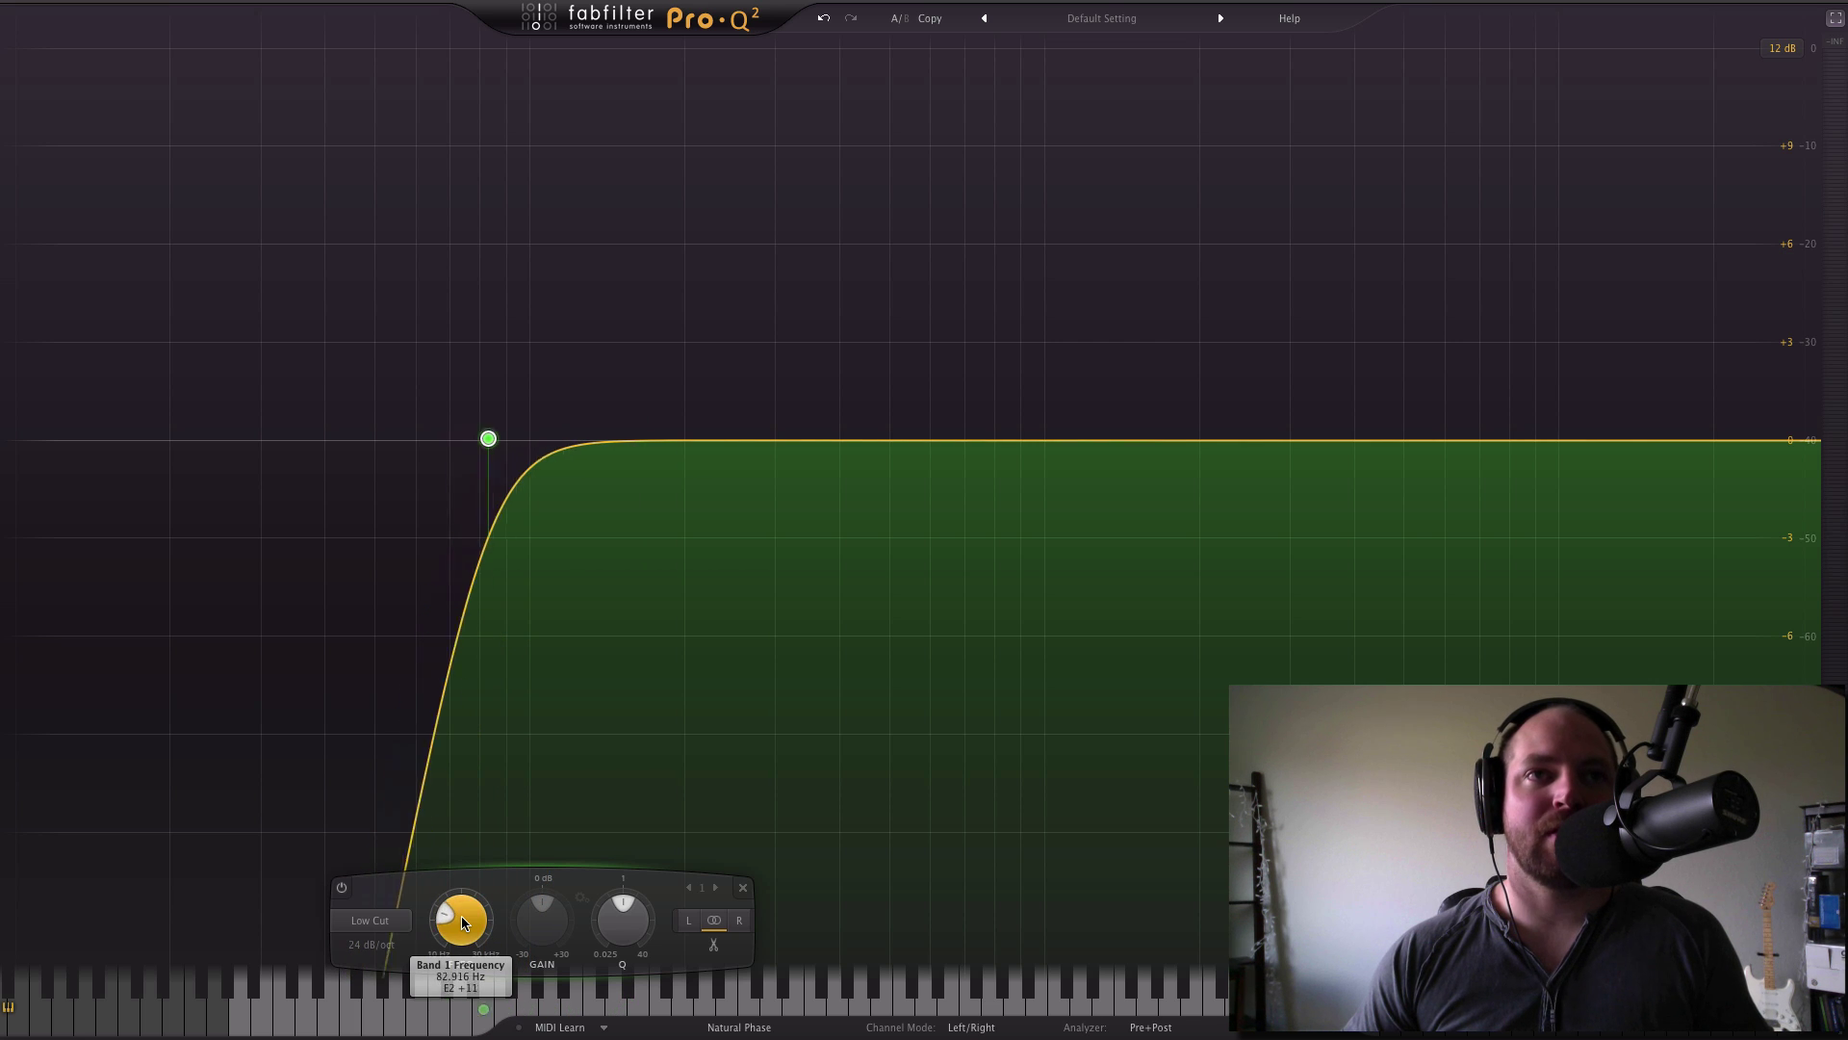
scroll(461, 915, down, 2)
scroll(460, 916, up, 2)
scroll(460, 916, up, 5)
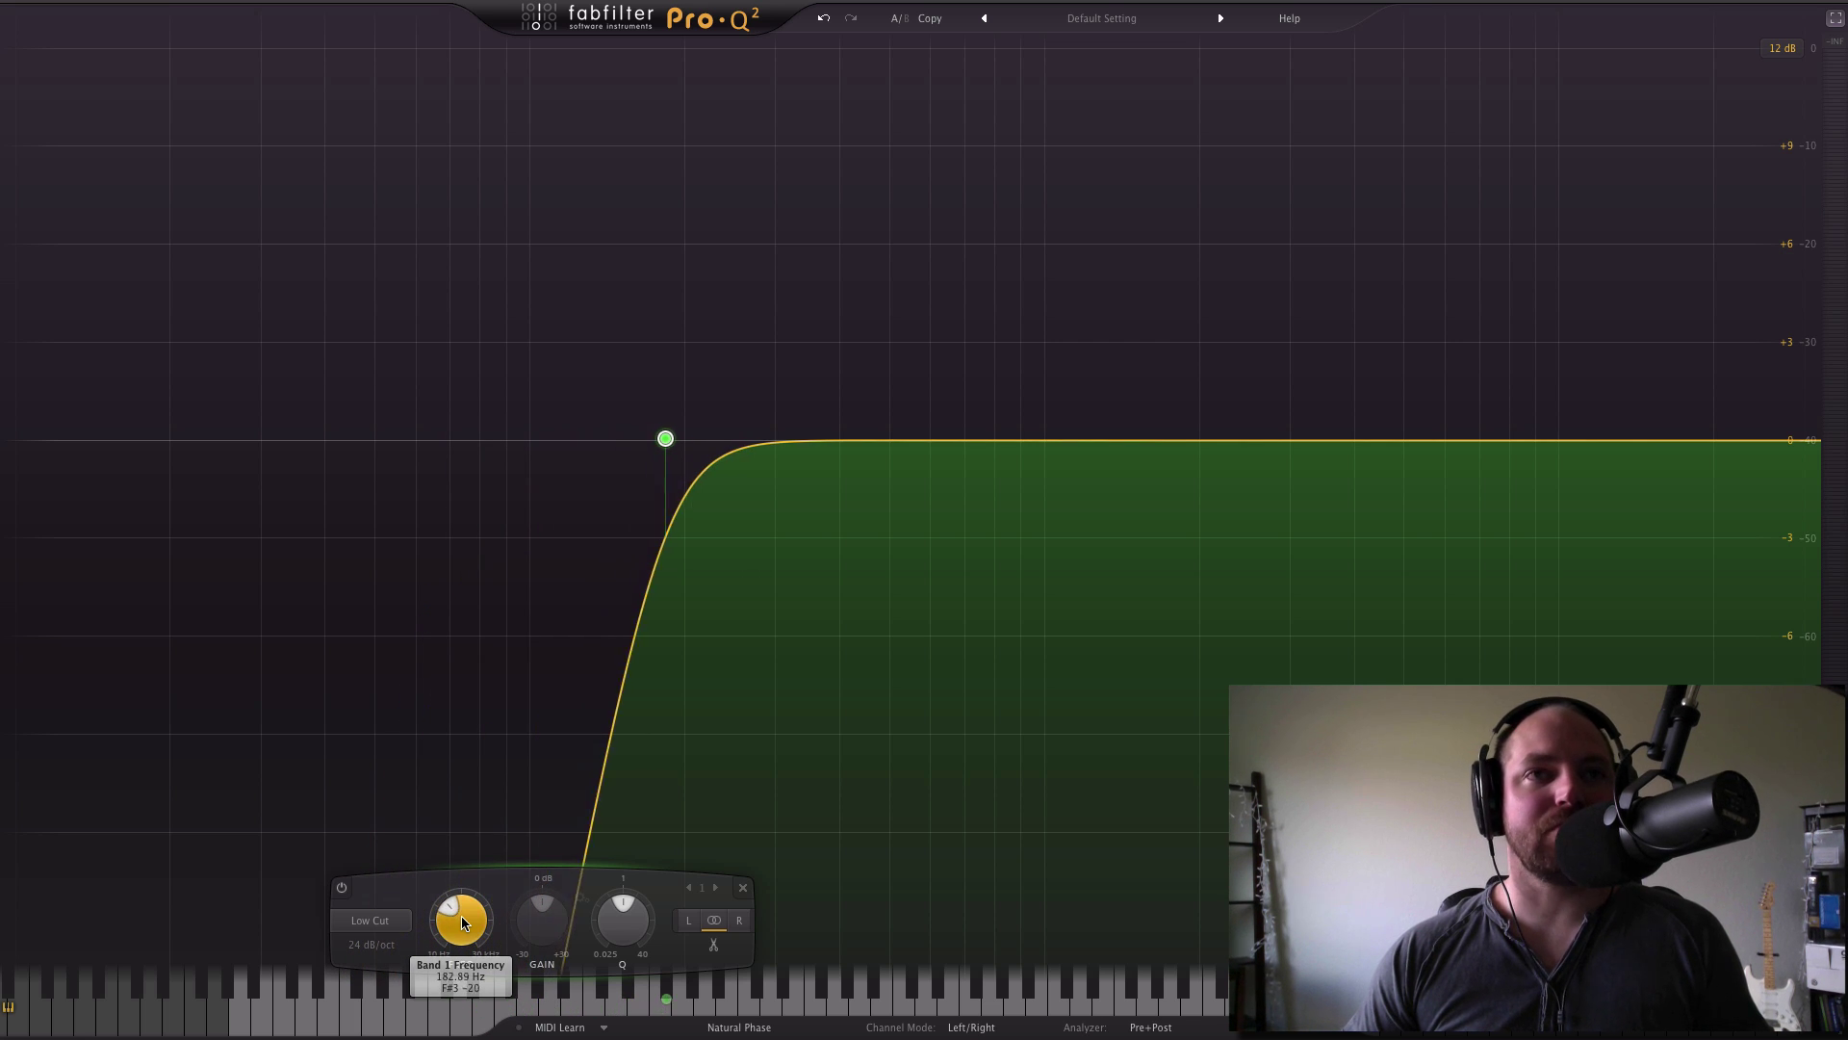
scroll(460, 915, down, 7)
scroll(460, 916, up, 2)
scroll(462, 922, down, 3)
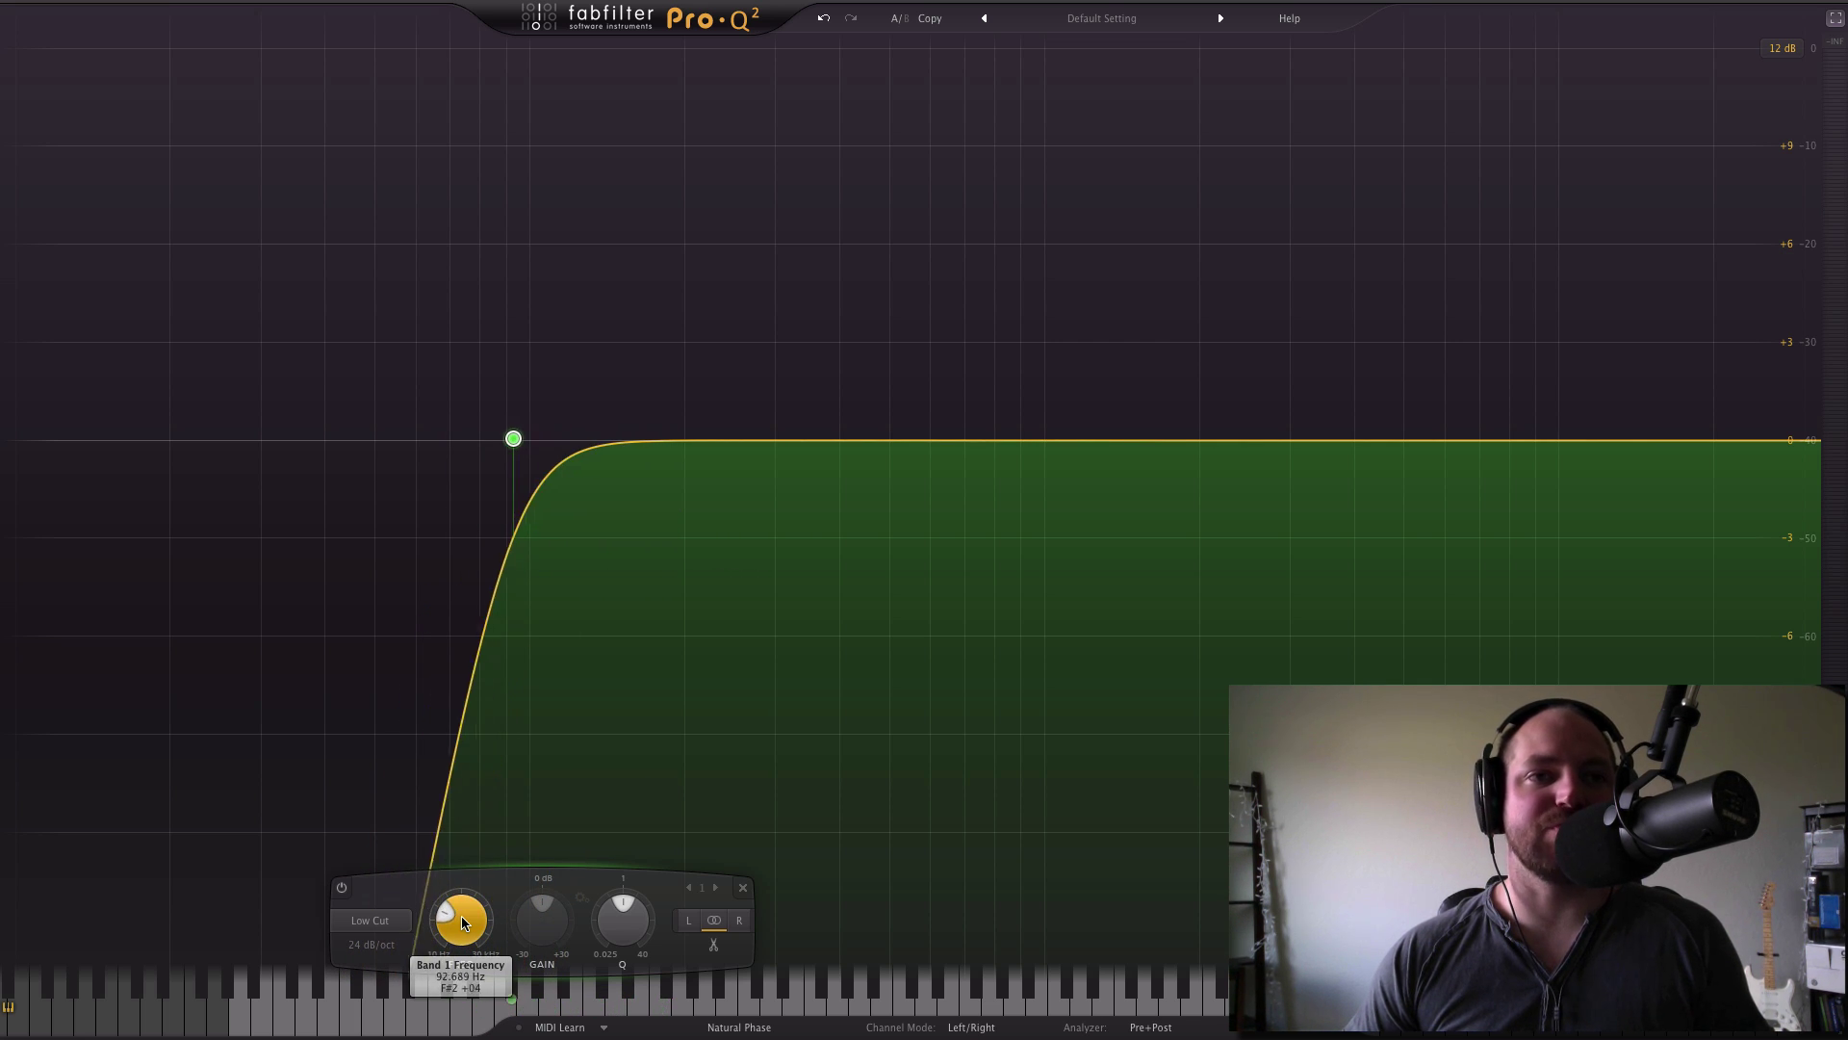
scroll(462, 922, up, 6)
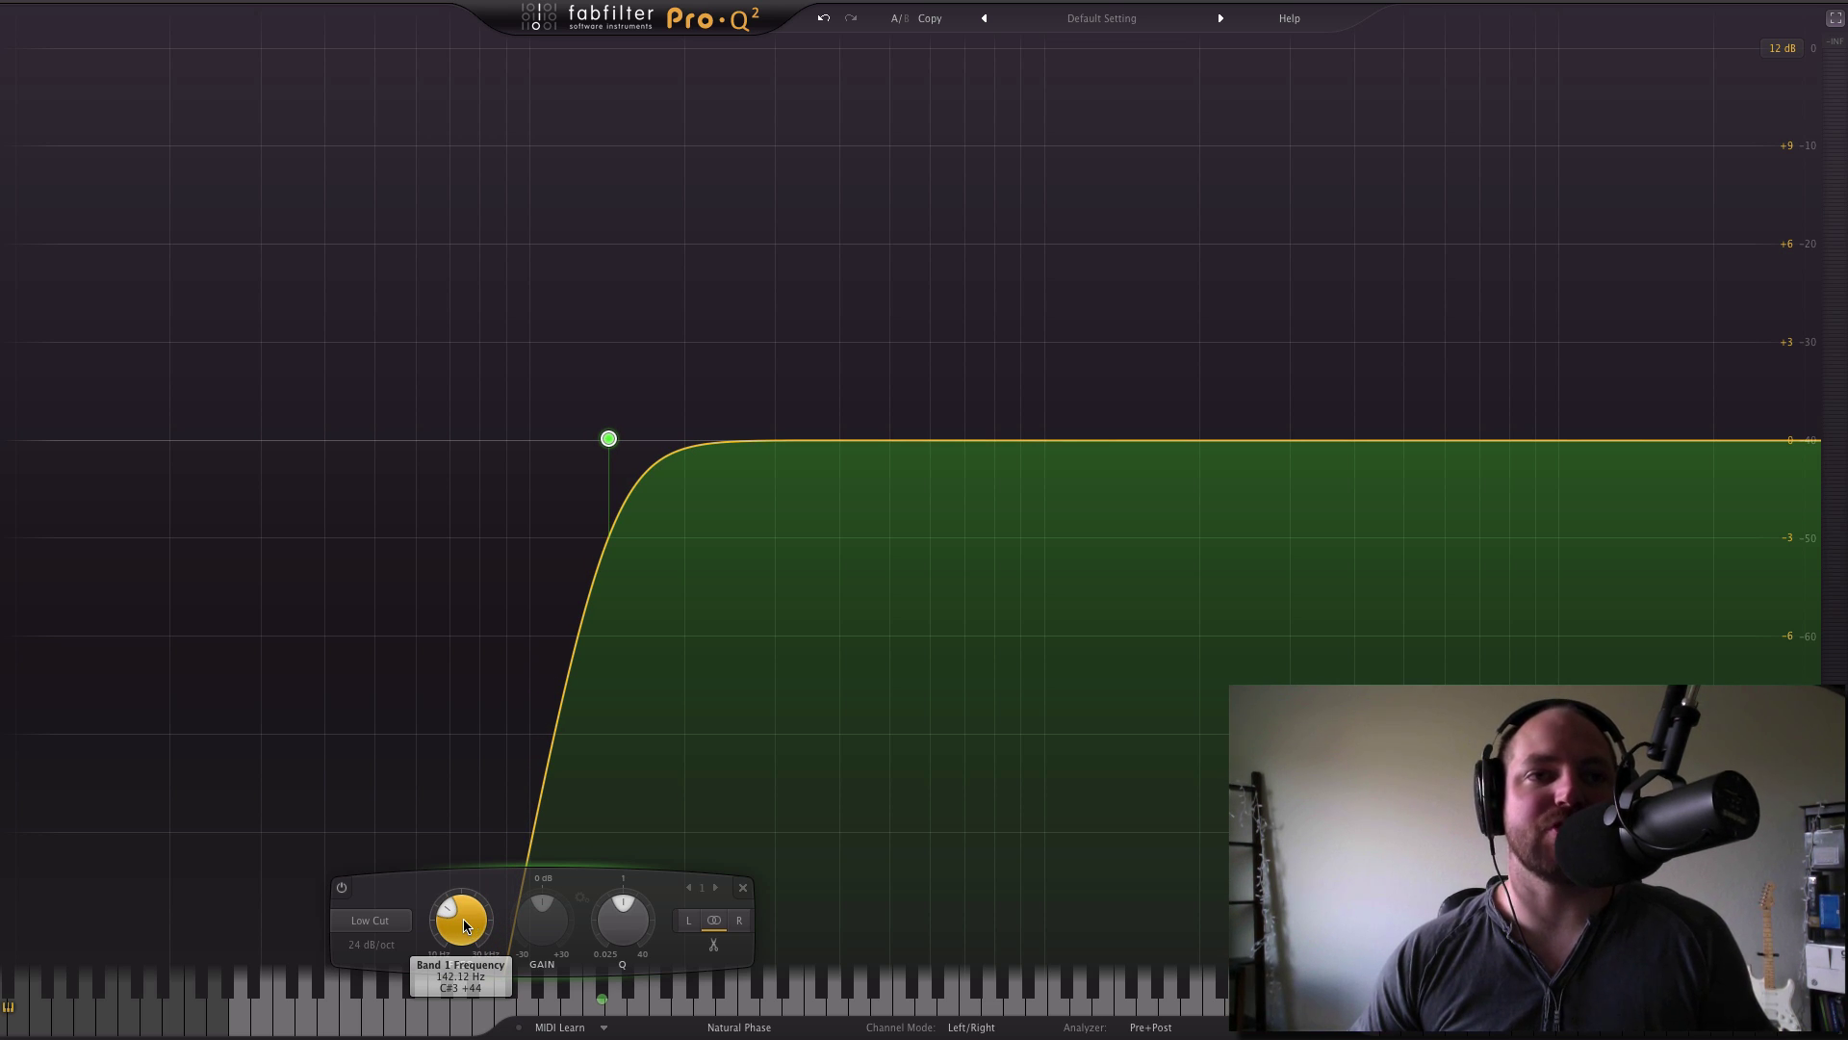
scroll(464, 918, up, 3)
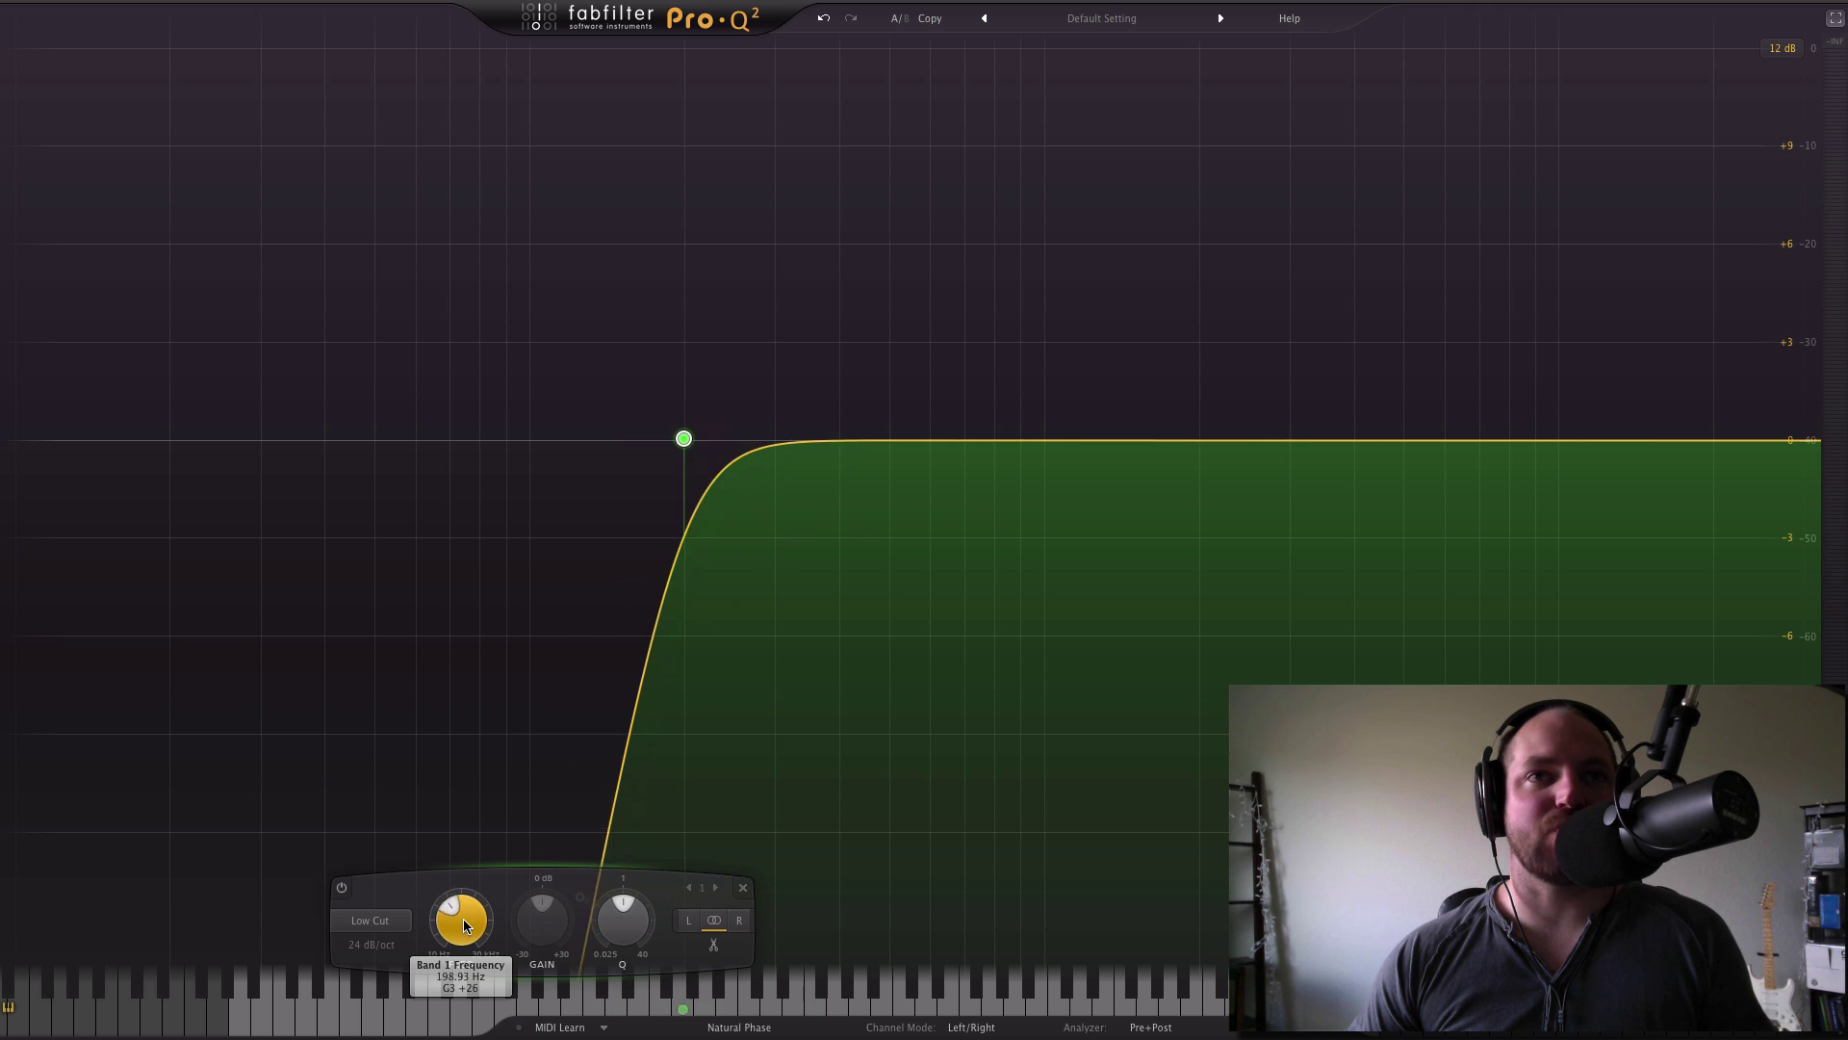
scroll(464, 918, down, 5)
scroll(464, 919, up, 8)
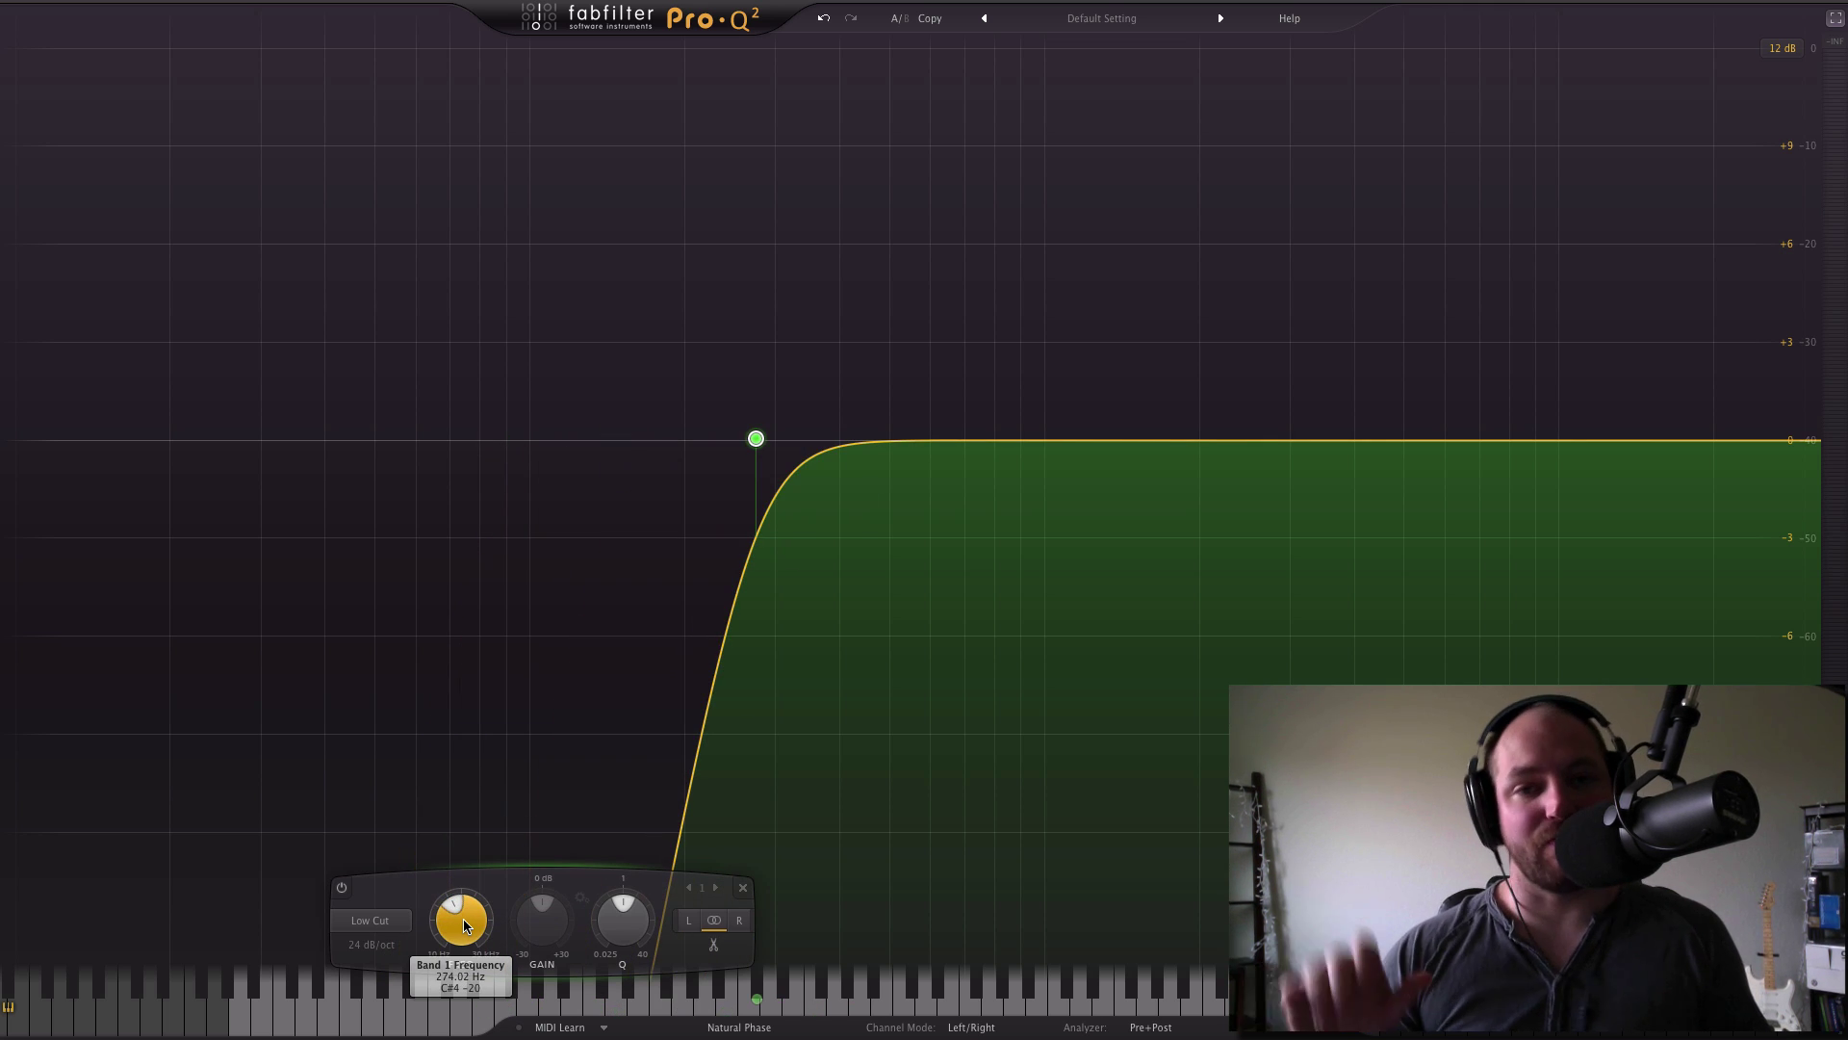
scroll(464, 918, up, 2)
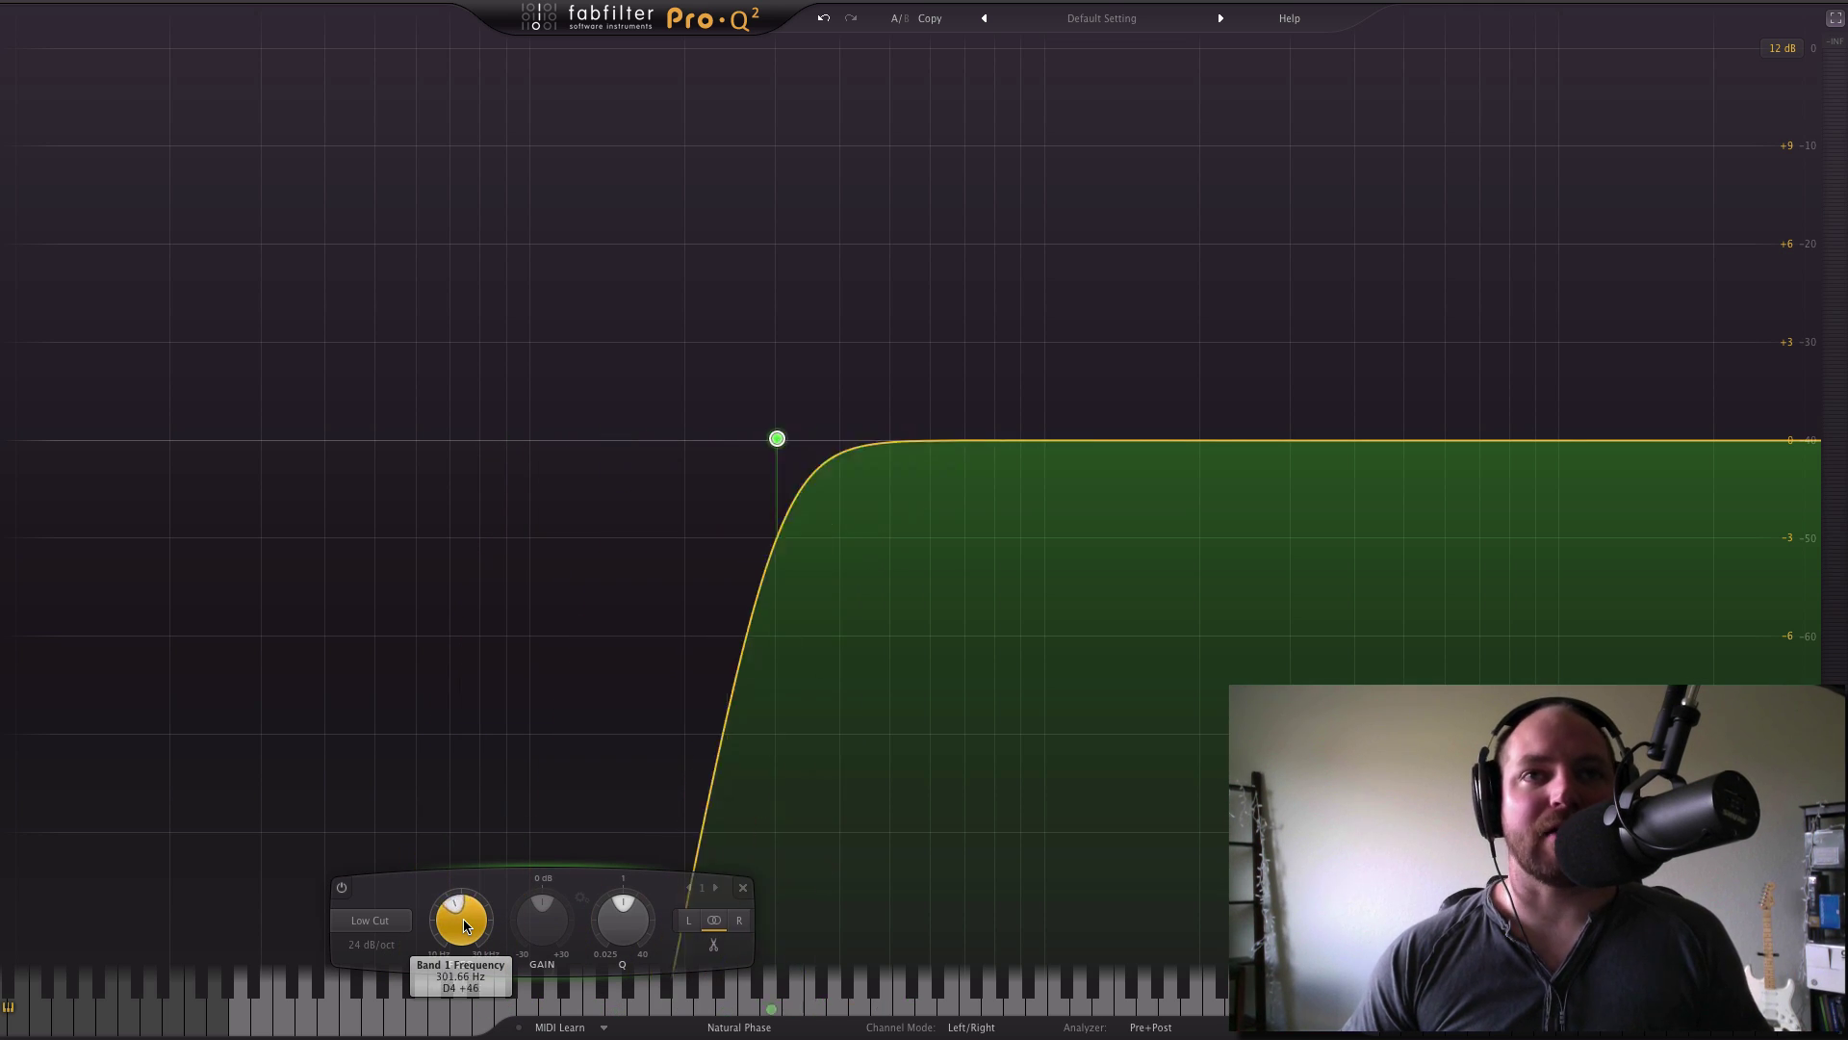
scroll(464, 919, down, 6)
scroll(464, 918, up, 5)
scroll(464, 919, down, 6)
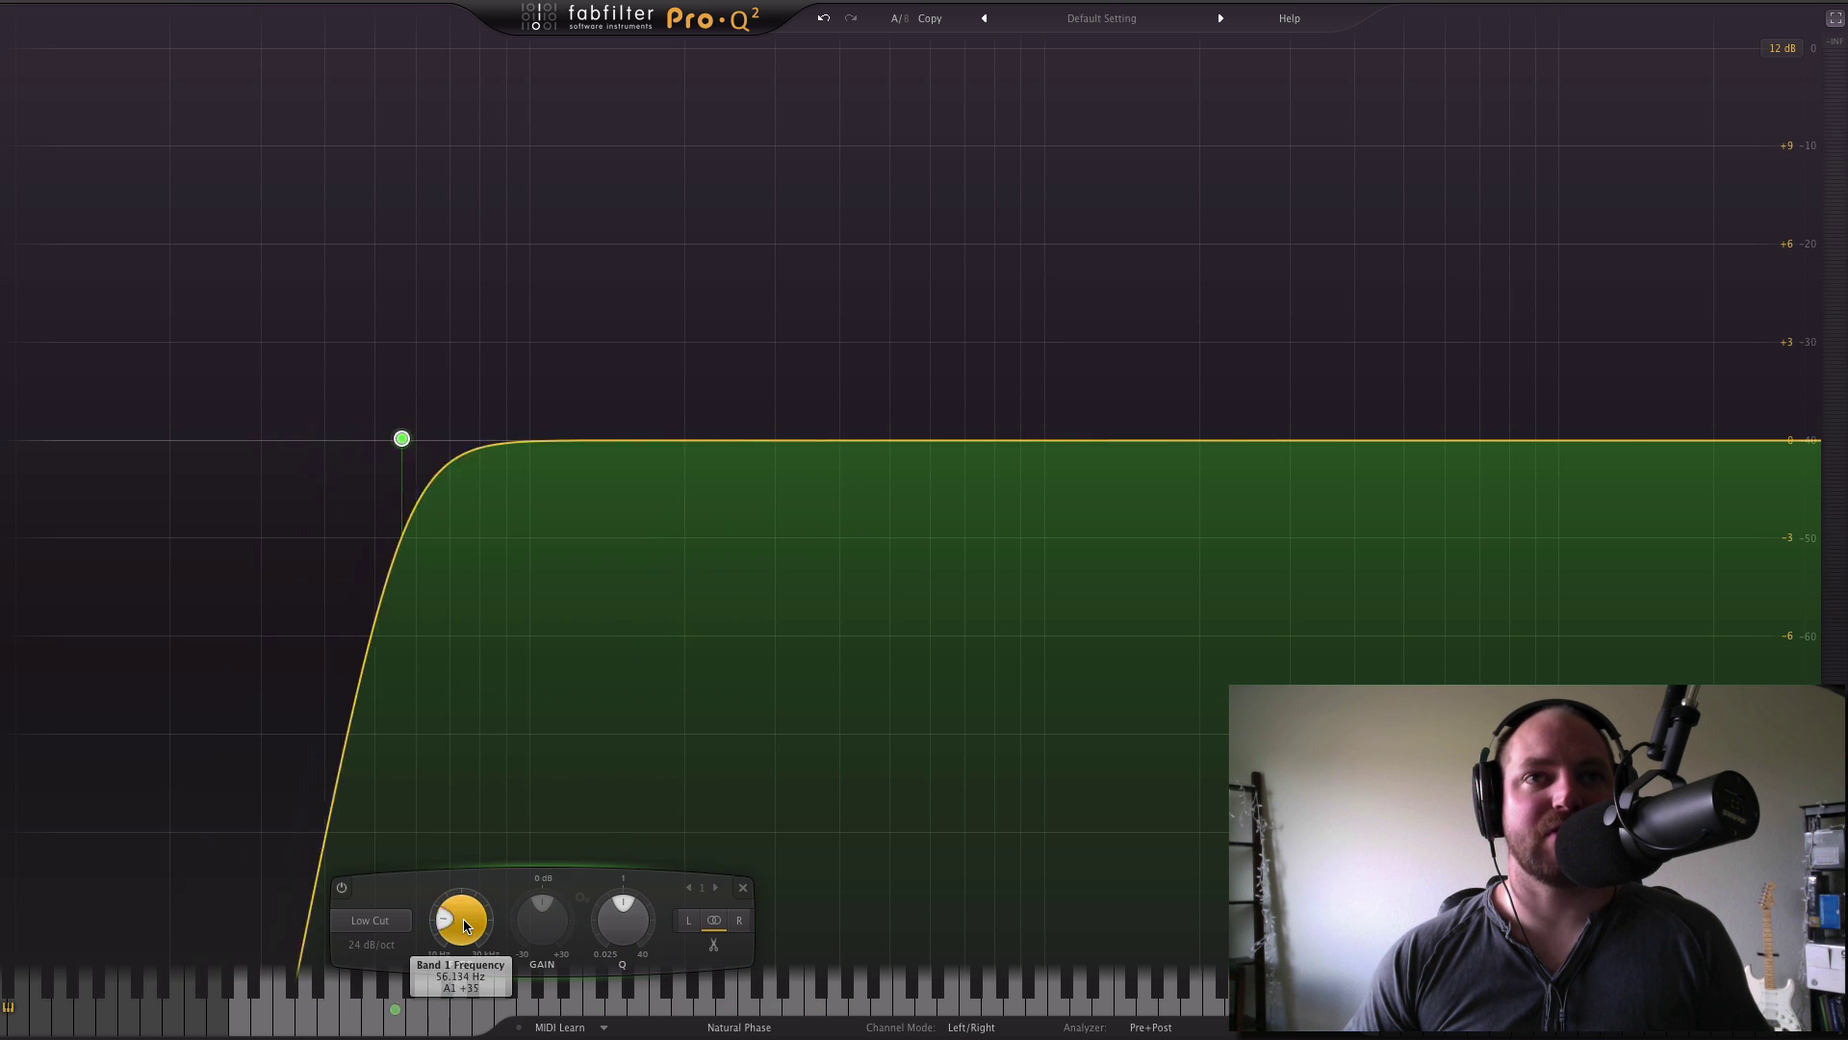
scroll(464, 919, up, 2)
scroll(464, 919, down, 1)
scroll(464, 918, up, 3)
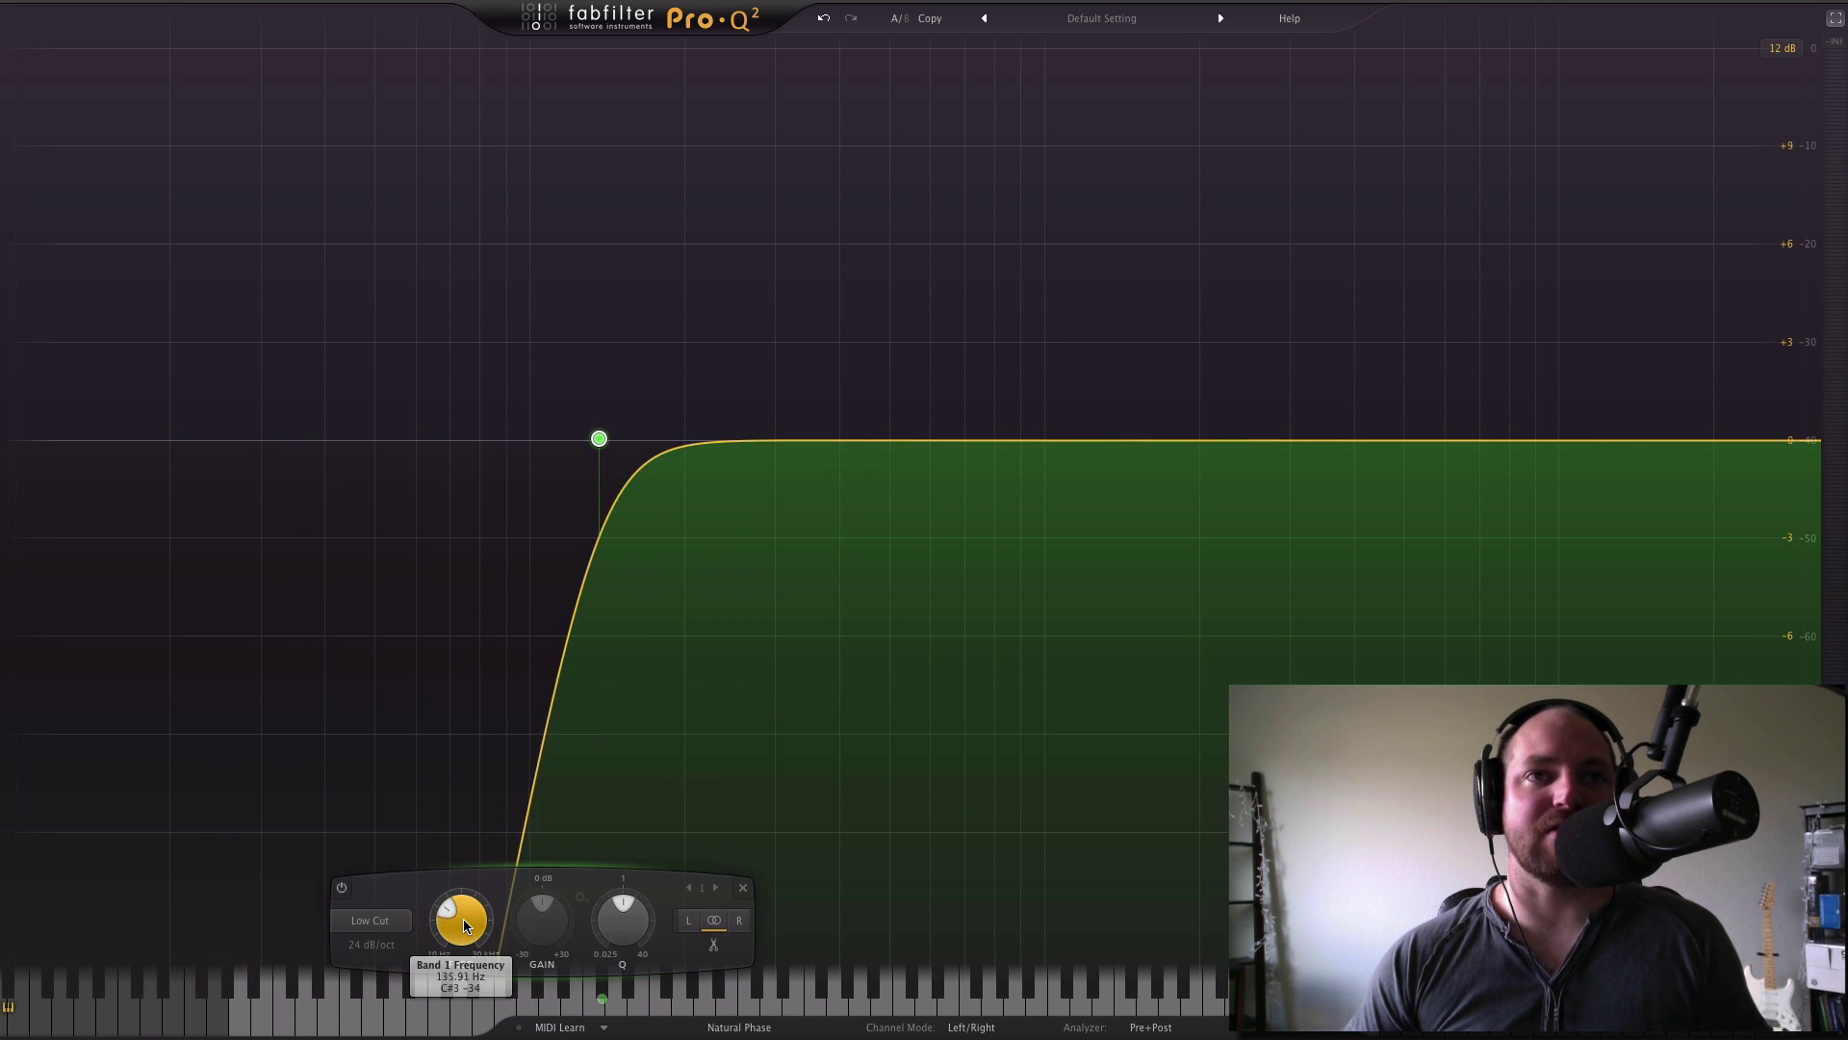
scroll(464, 918, down, 2)
scroll(464, 918, up, 4)
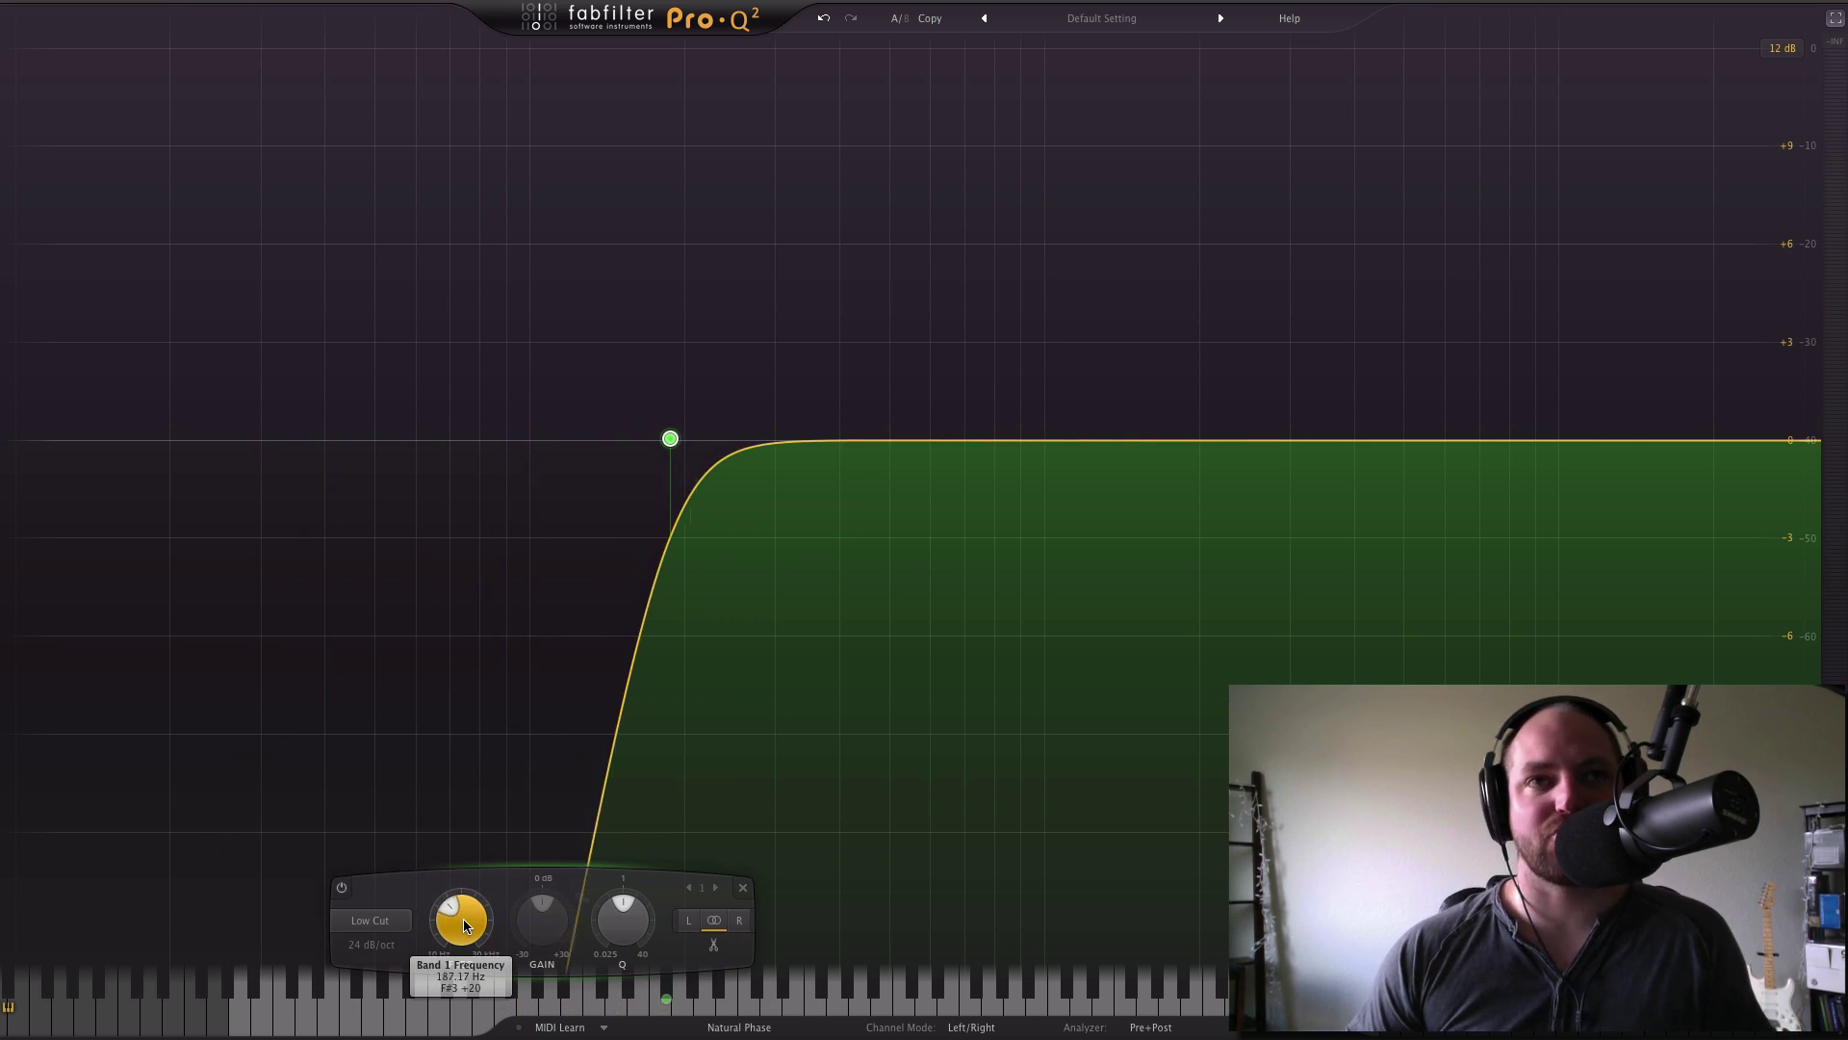
scroll(464, 919, down, 5)
scroll(464, 918, down, 1)
scroll(464, 919, up, 4)
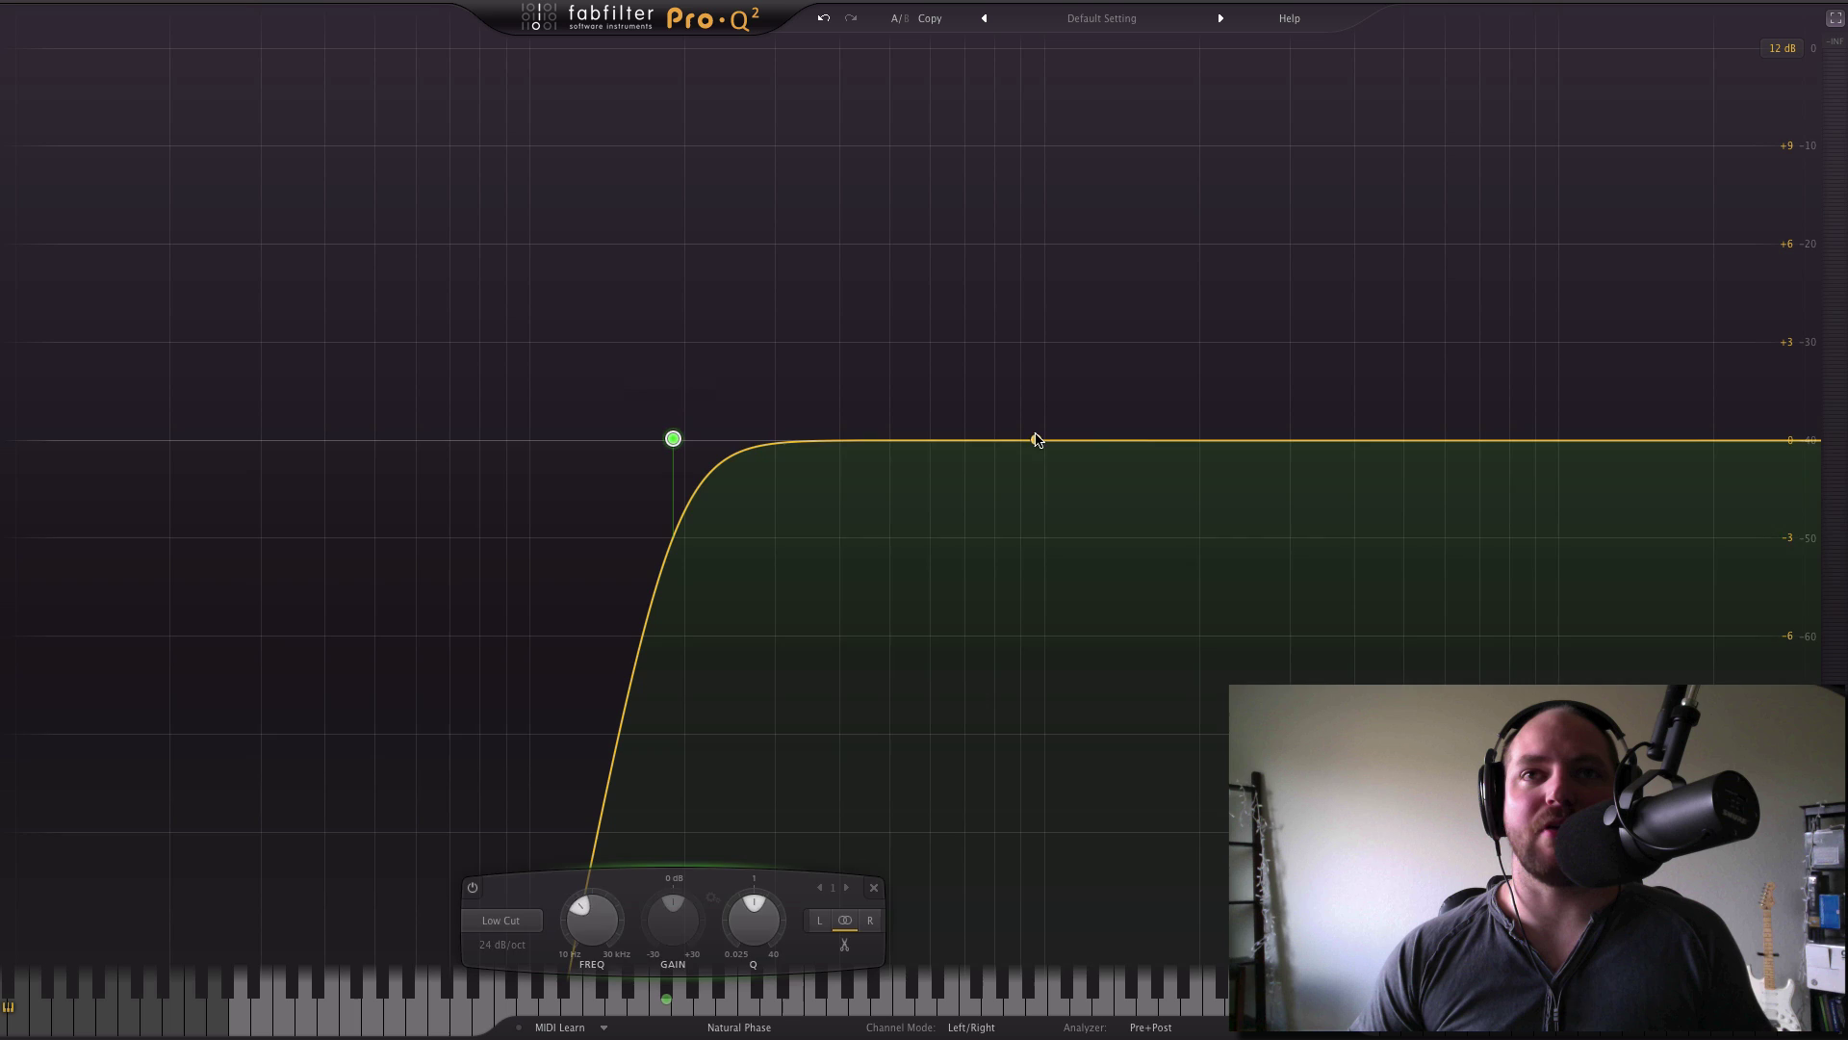
Create a bell band near 957 Hz and set its gain to about +1.6 dB.
drag(1036, 438, 1039, 269)
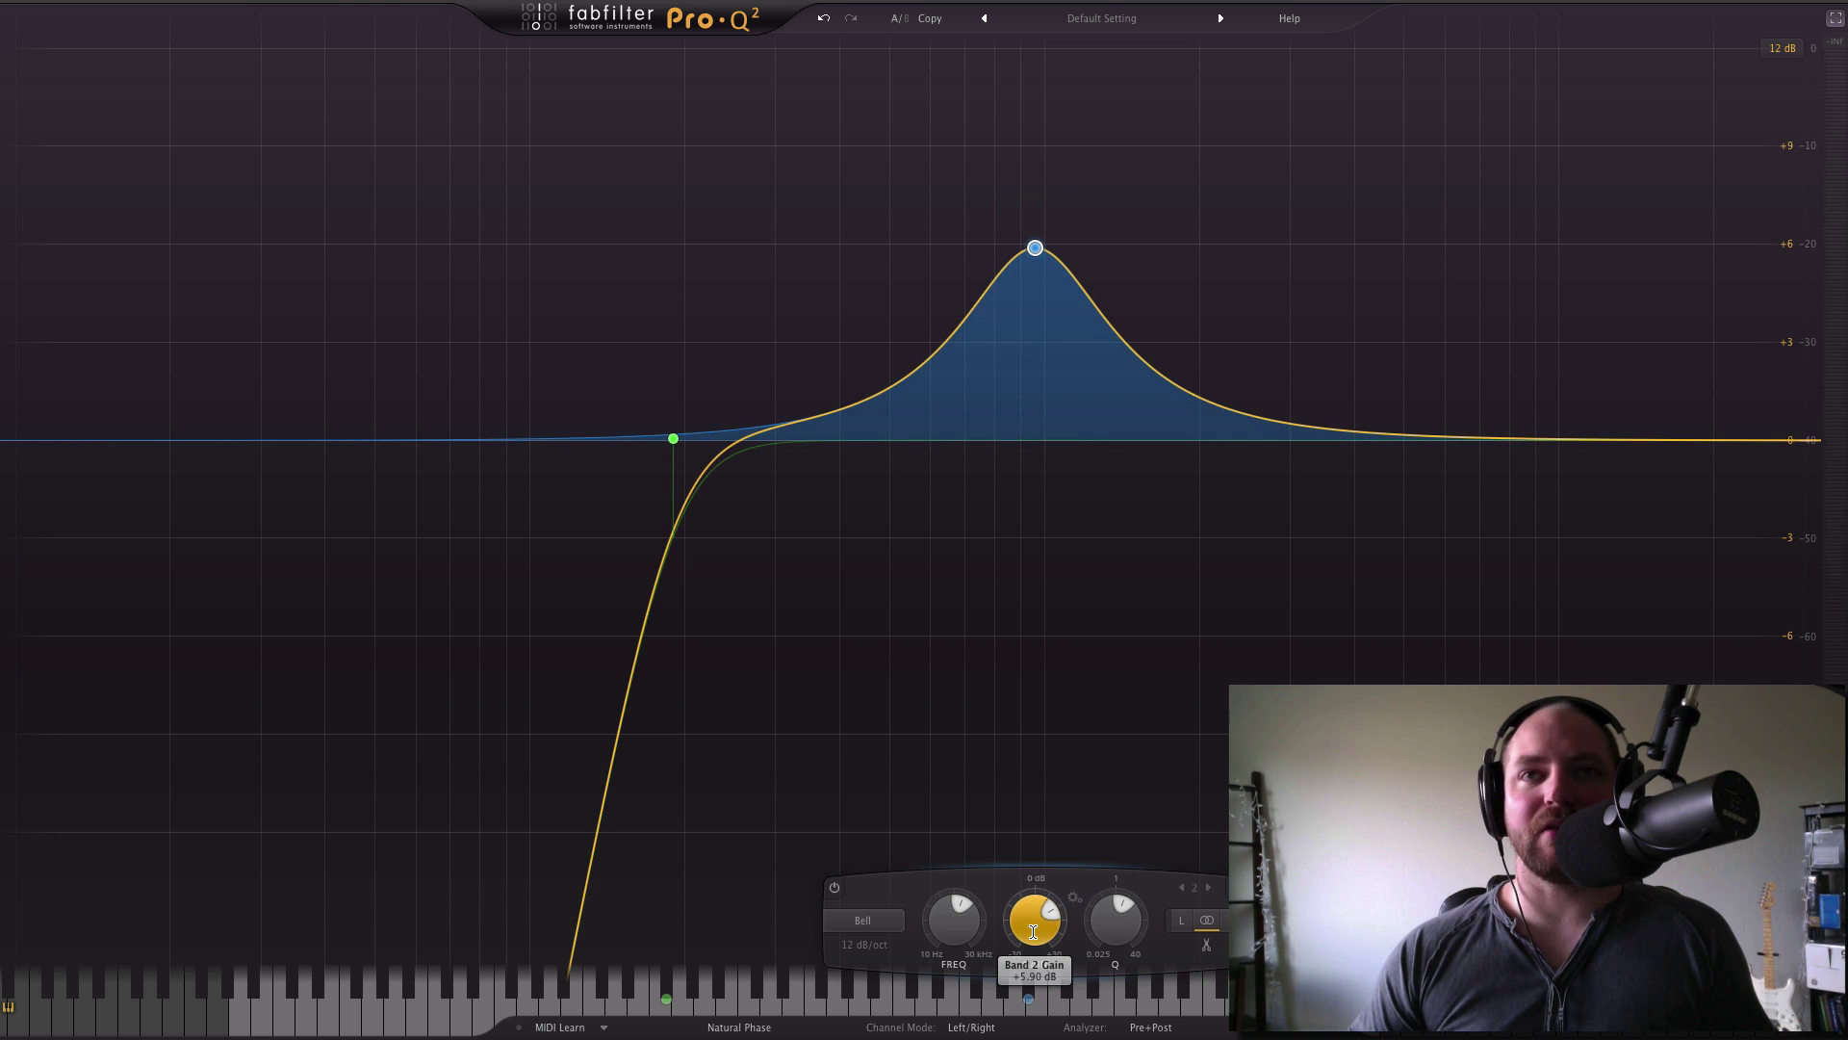
scroll(1033, 931, down, 6)
scroll(1033, 931, up, 3)
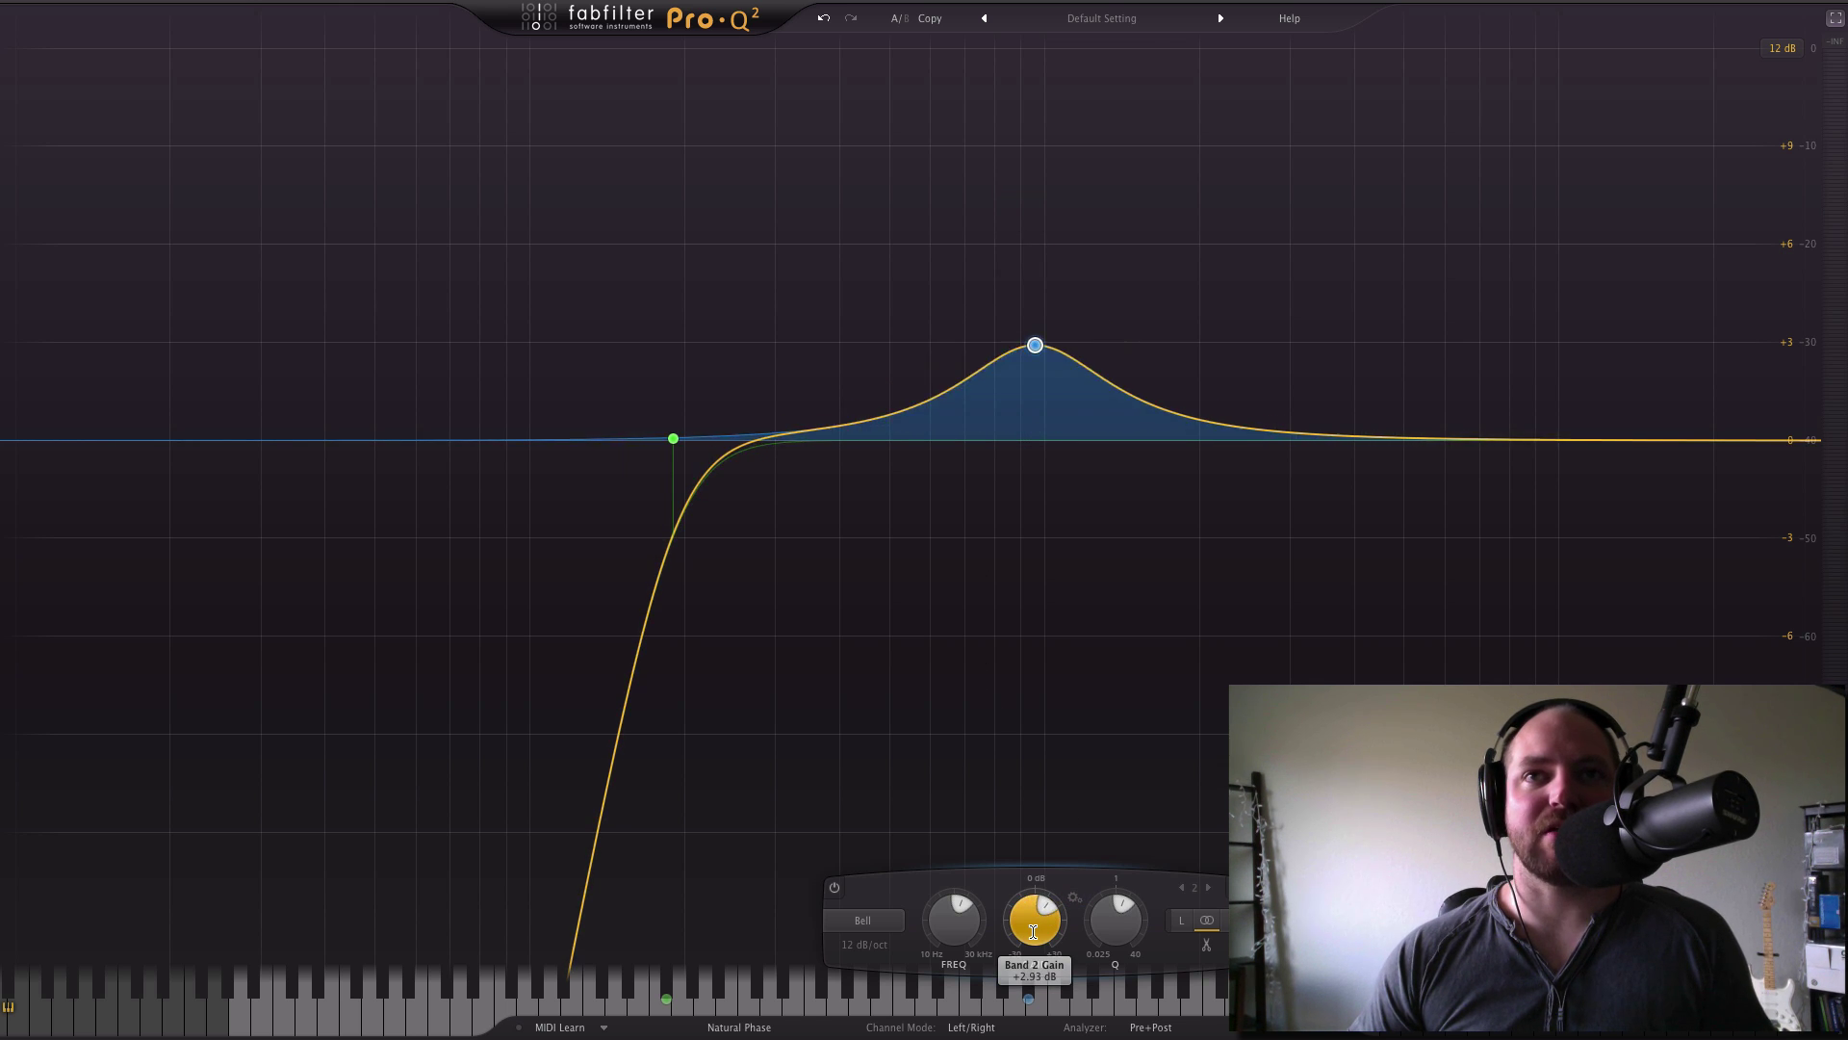
scroll(1033, 930, down, 4)
scroll(1033, 931, up, 5)
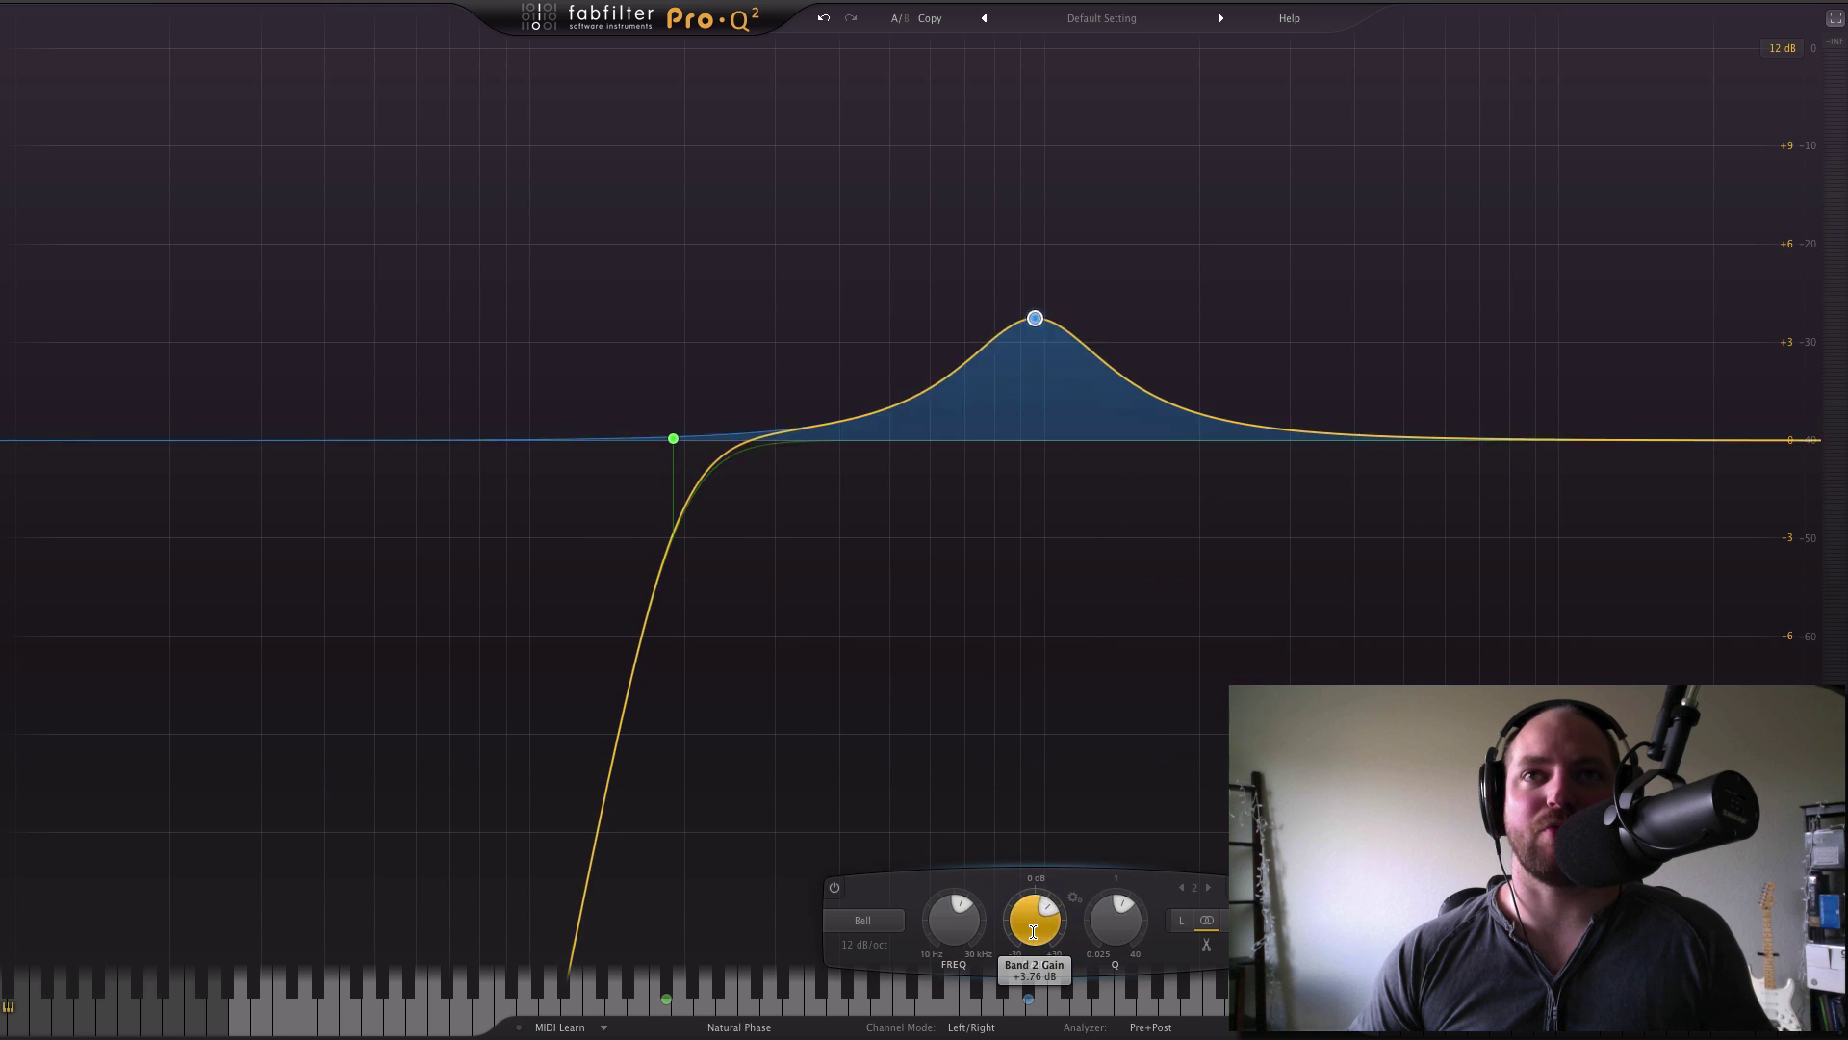
scroll(1033, 931, down, 6)
scroll(1032, 931, up, 8)
scroll(1033, 931, down, 5)
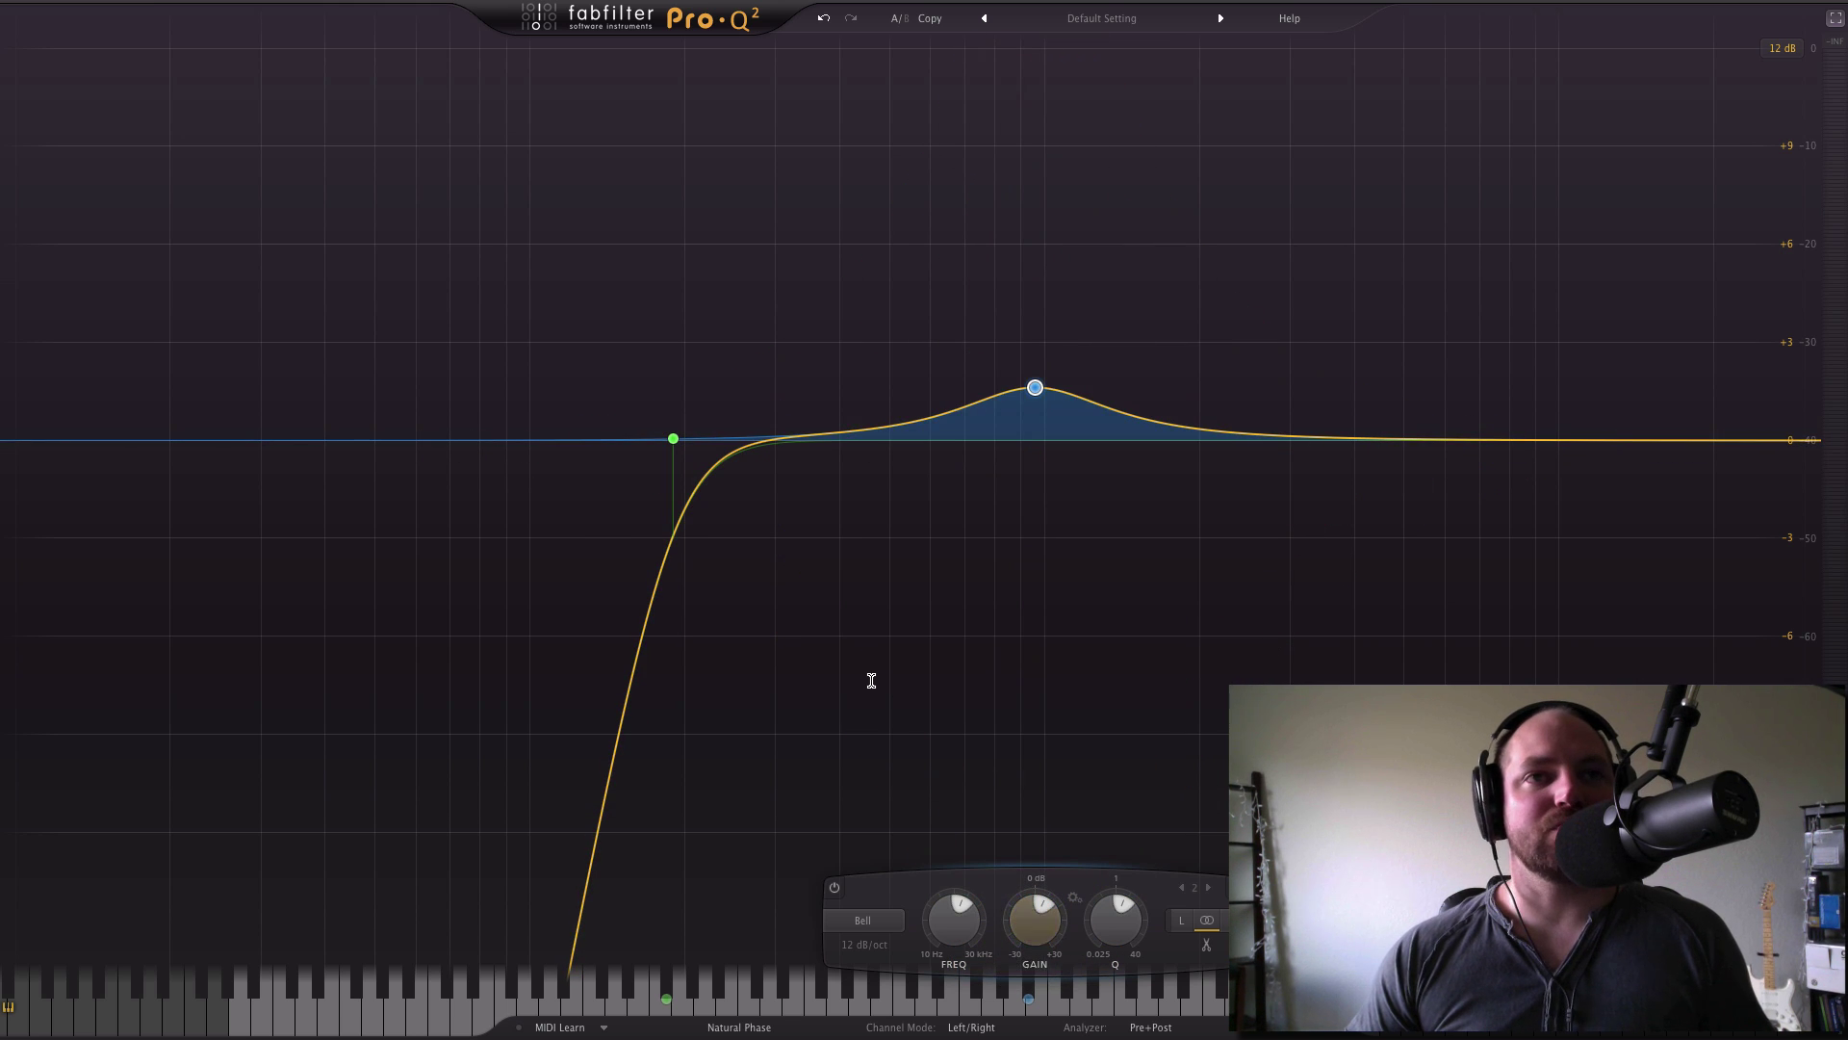
Exit the EQ's full-screen view and close the Pro-Q 2 window.
mouse_move(1048, 466)
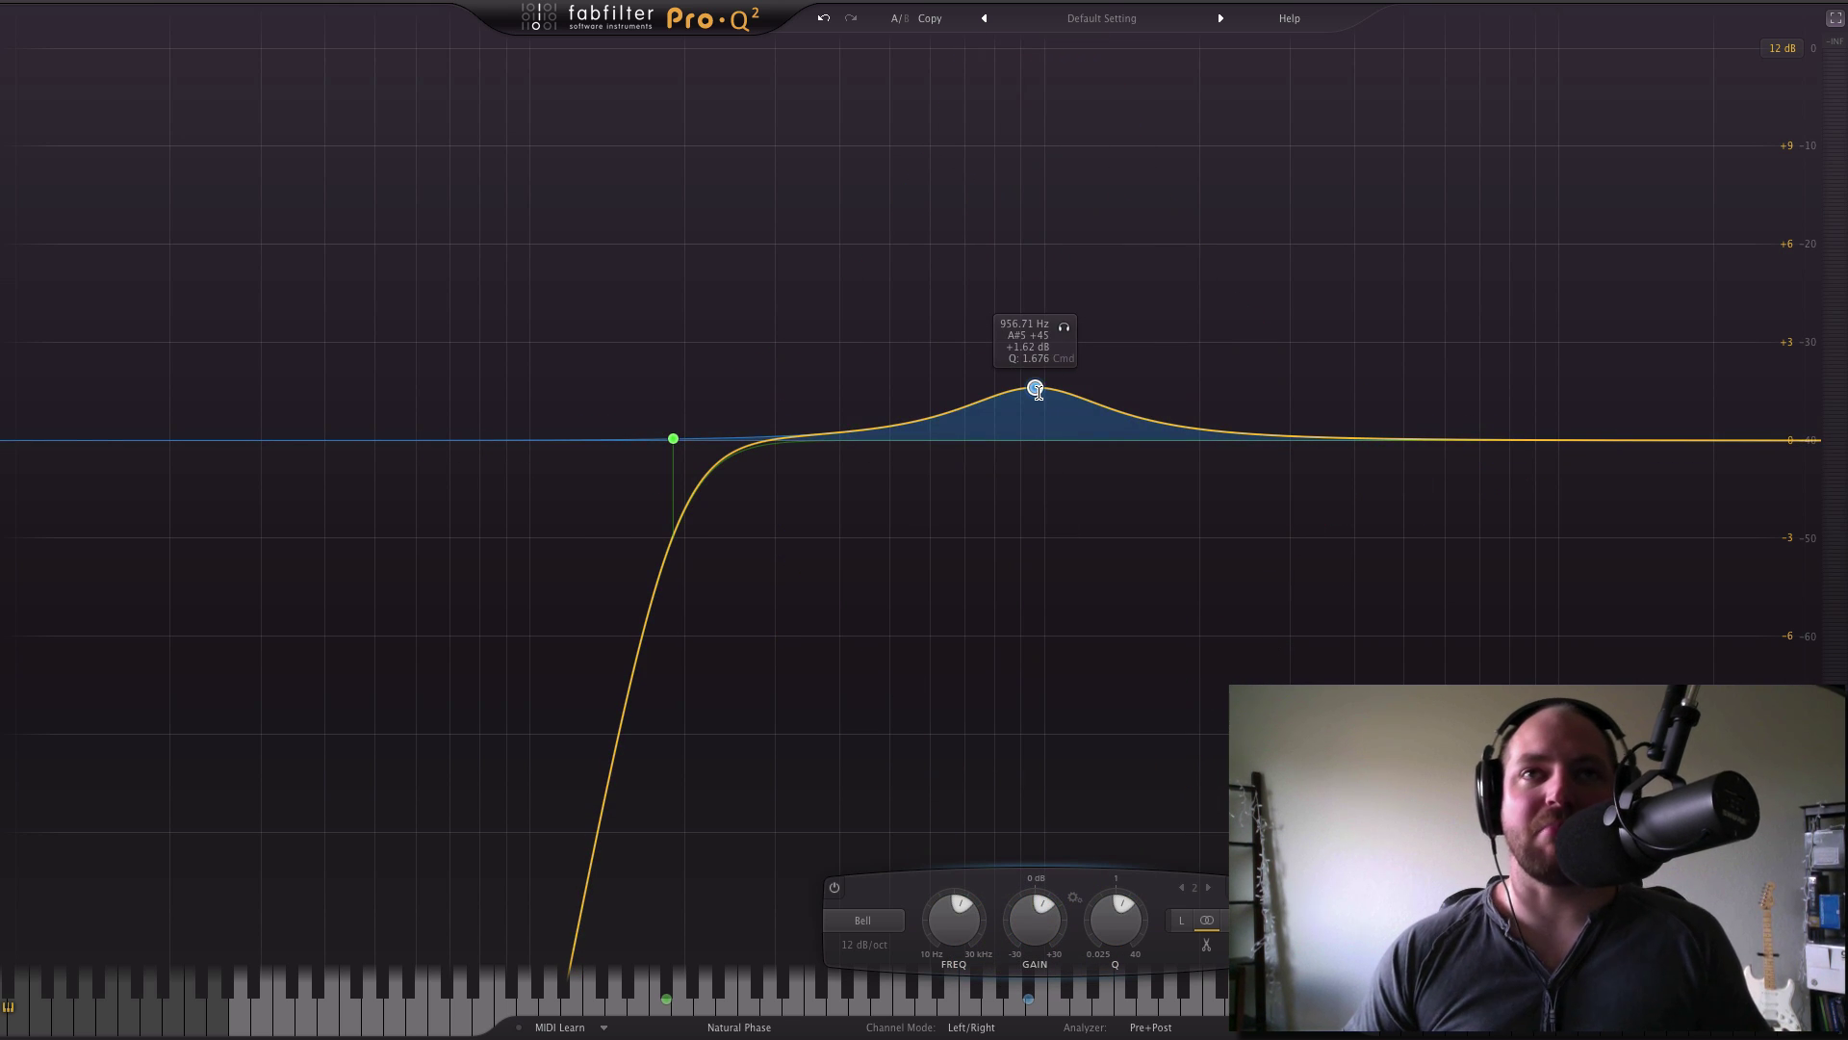
key(Escape)
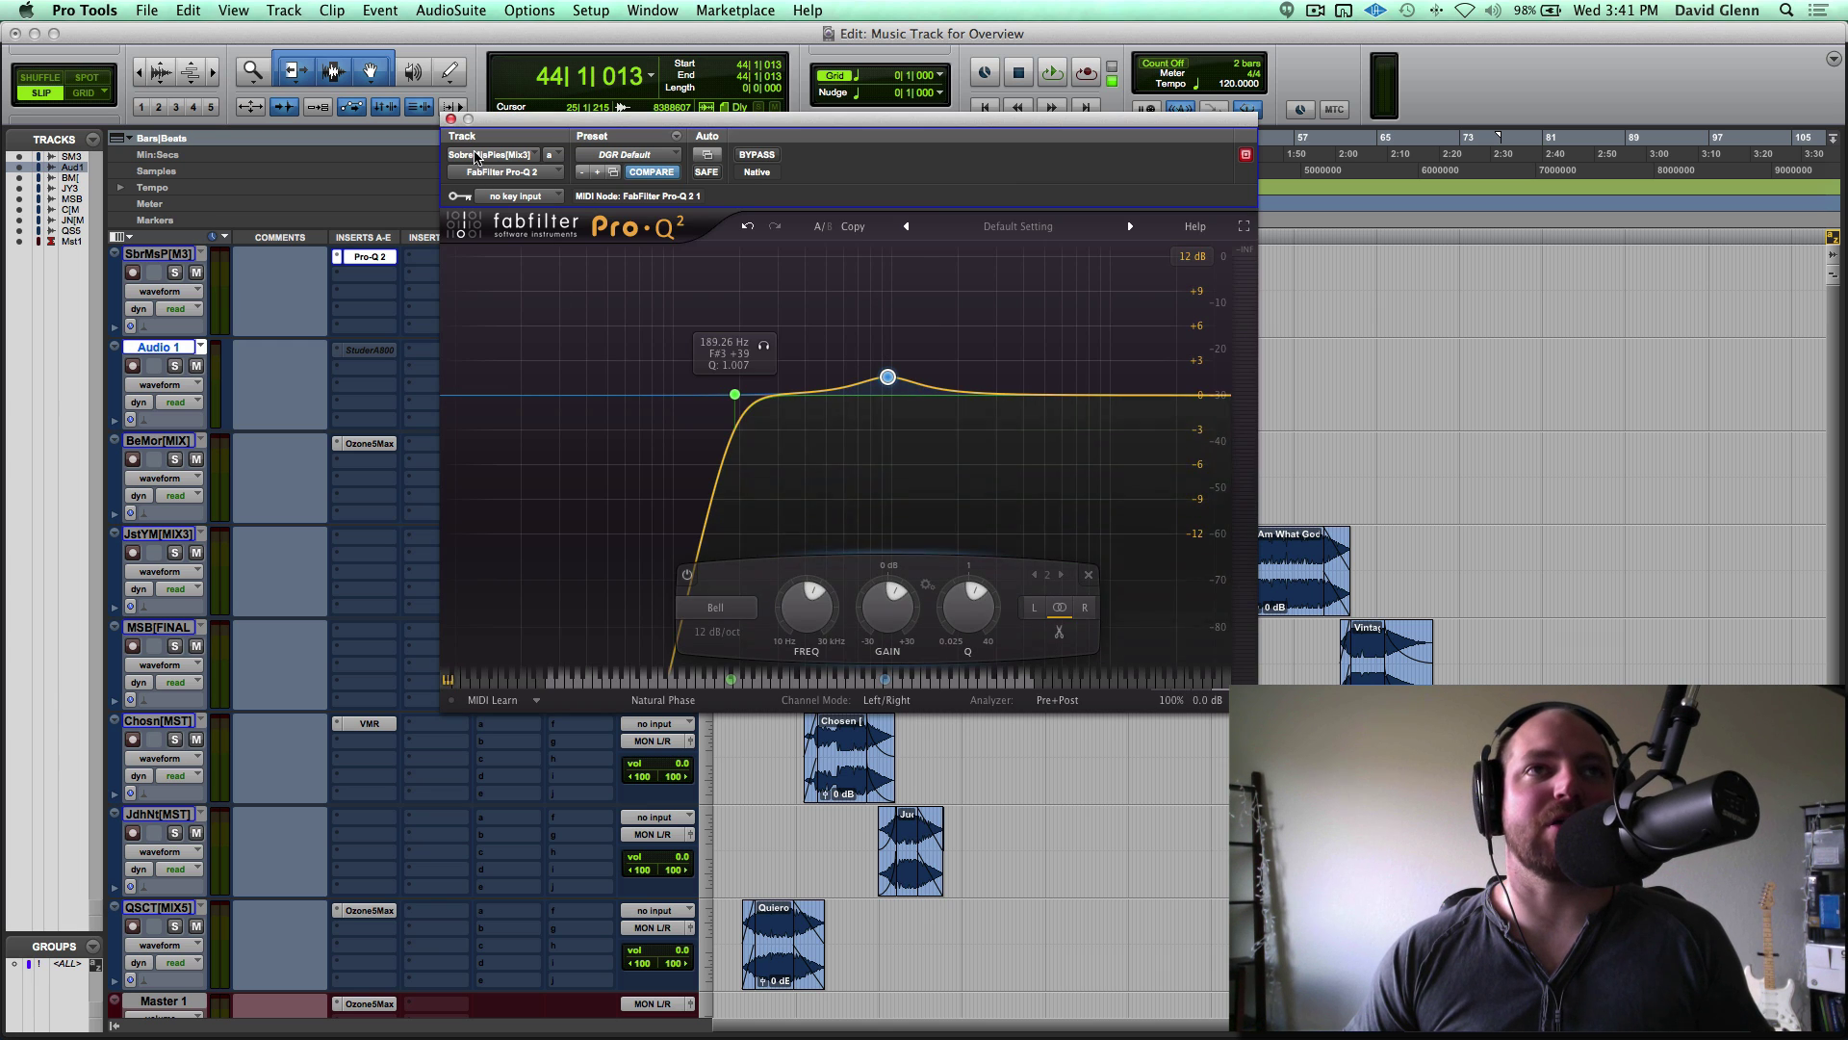
click(451, 119)
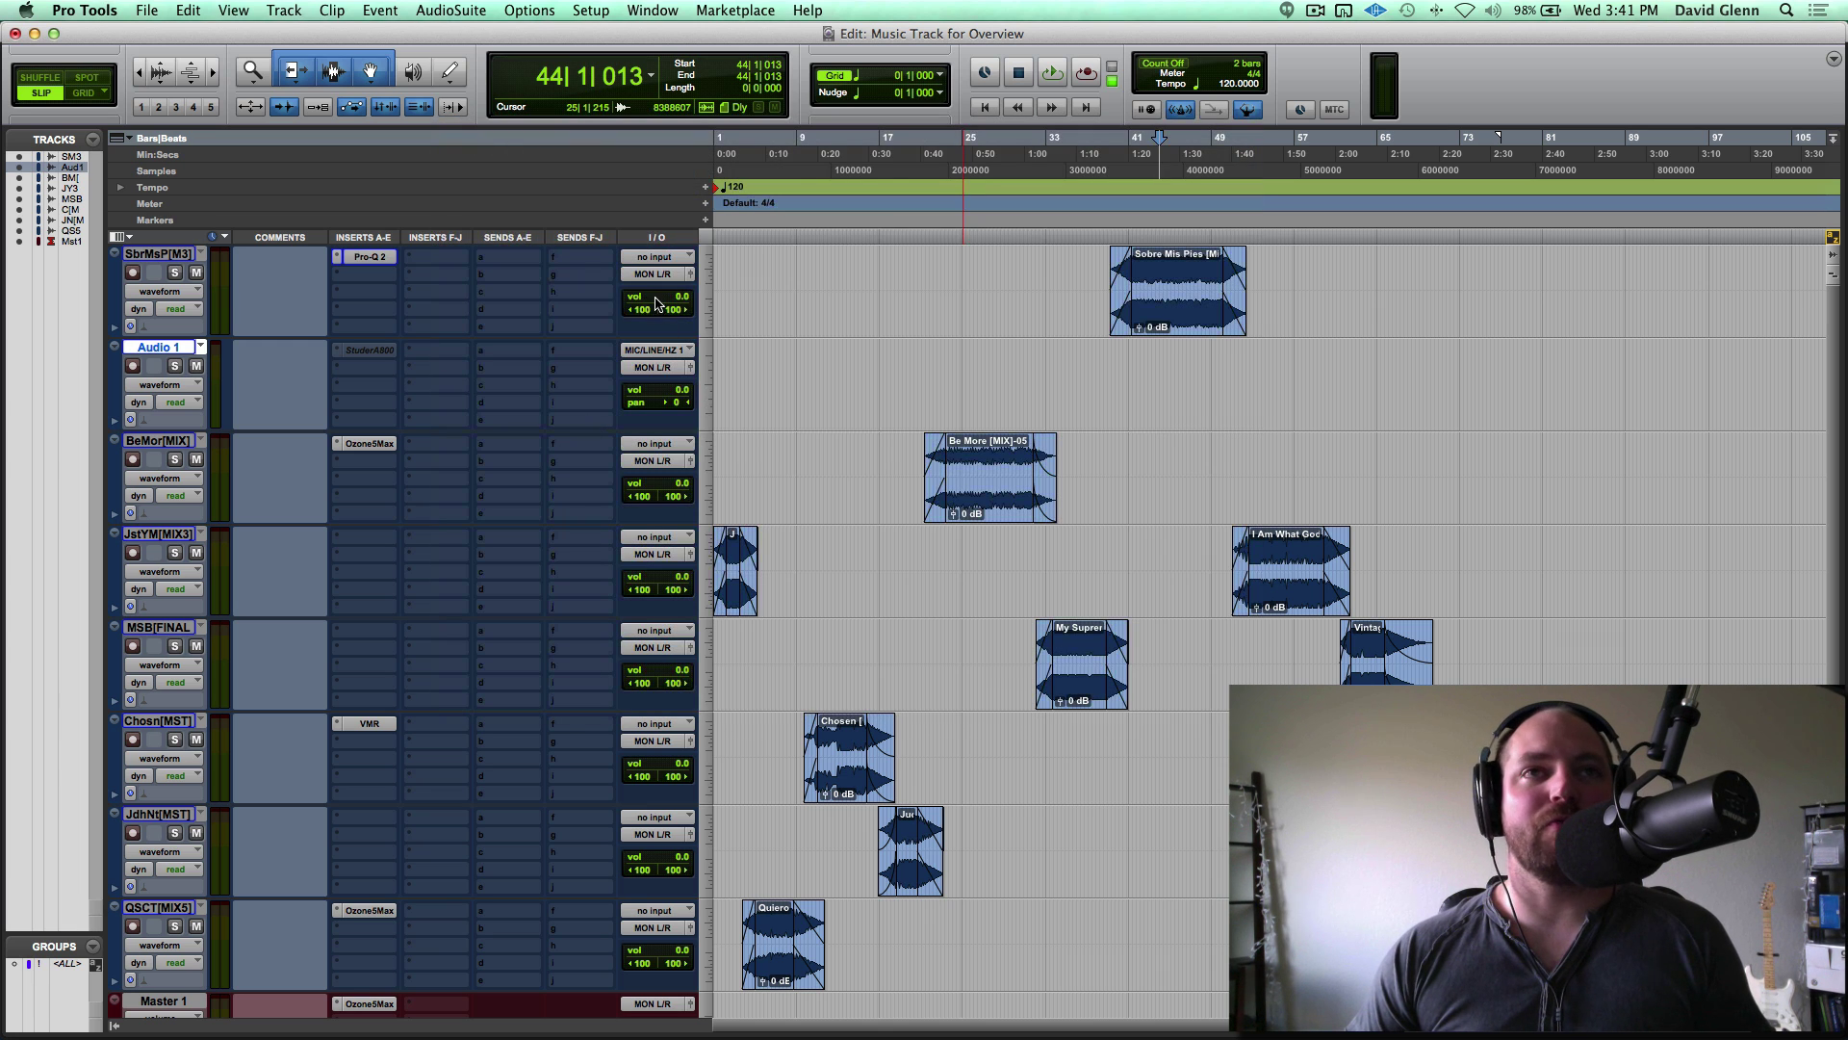
Lower the SbrMsP track's volume.
drag(655, 304, 676, 207)
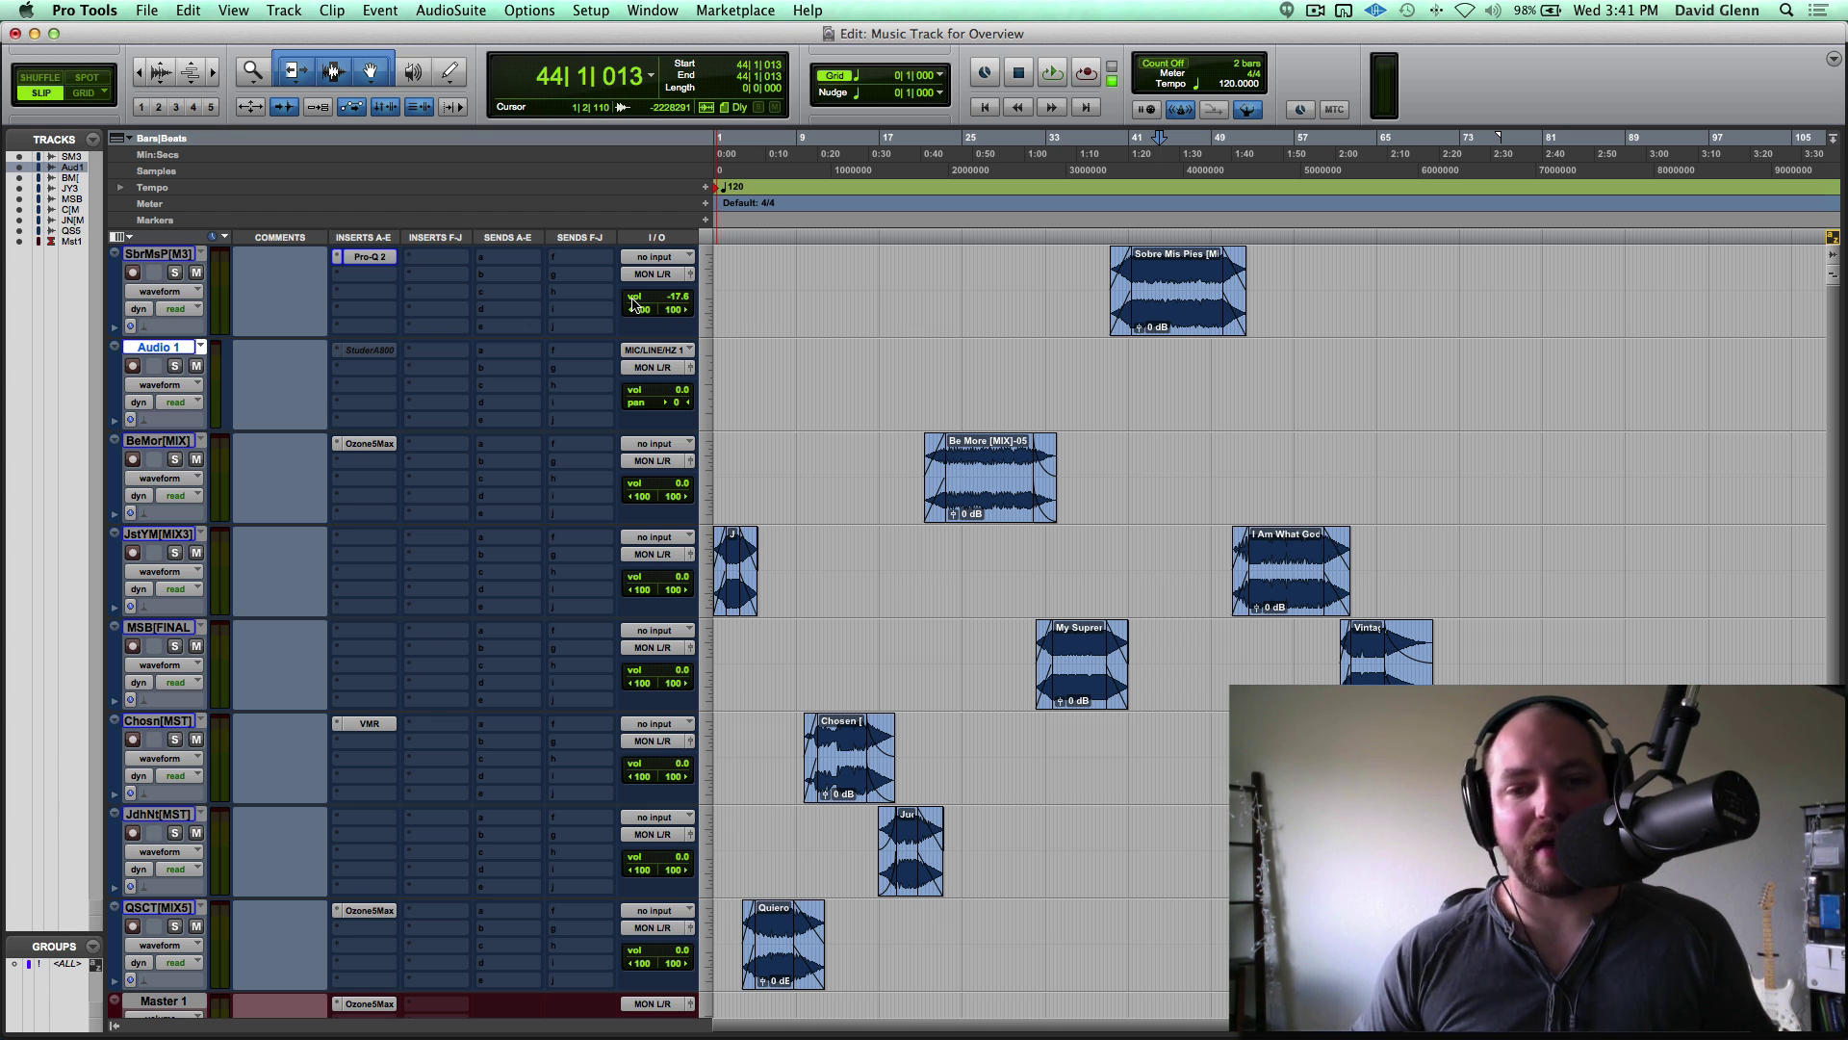
Reopen the Pro-Q 2 EQ on the SbrMsP track.
click(372, 260)
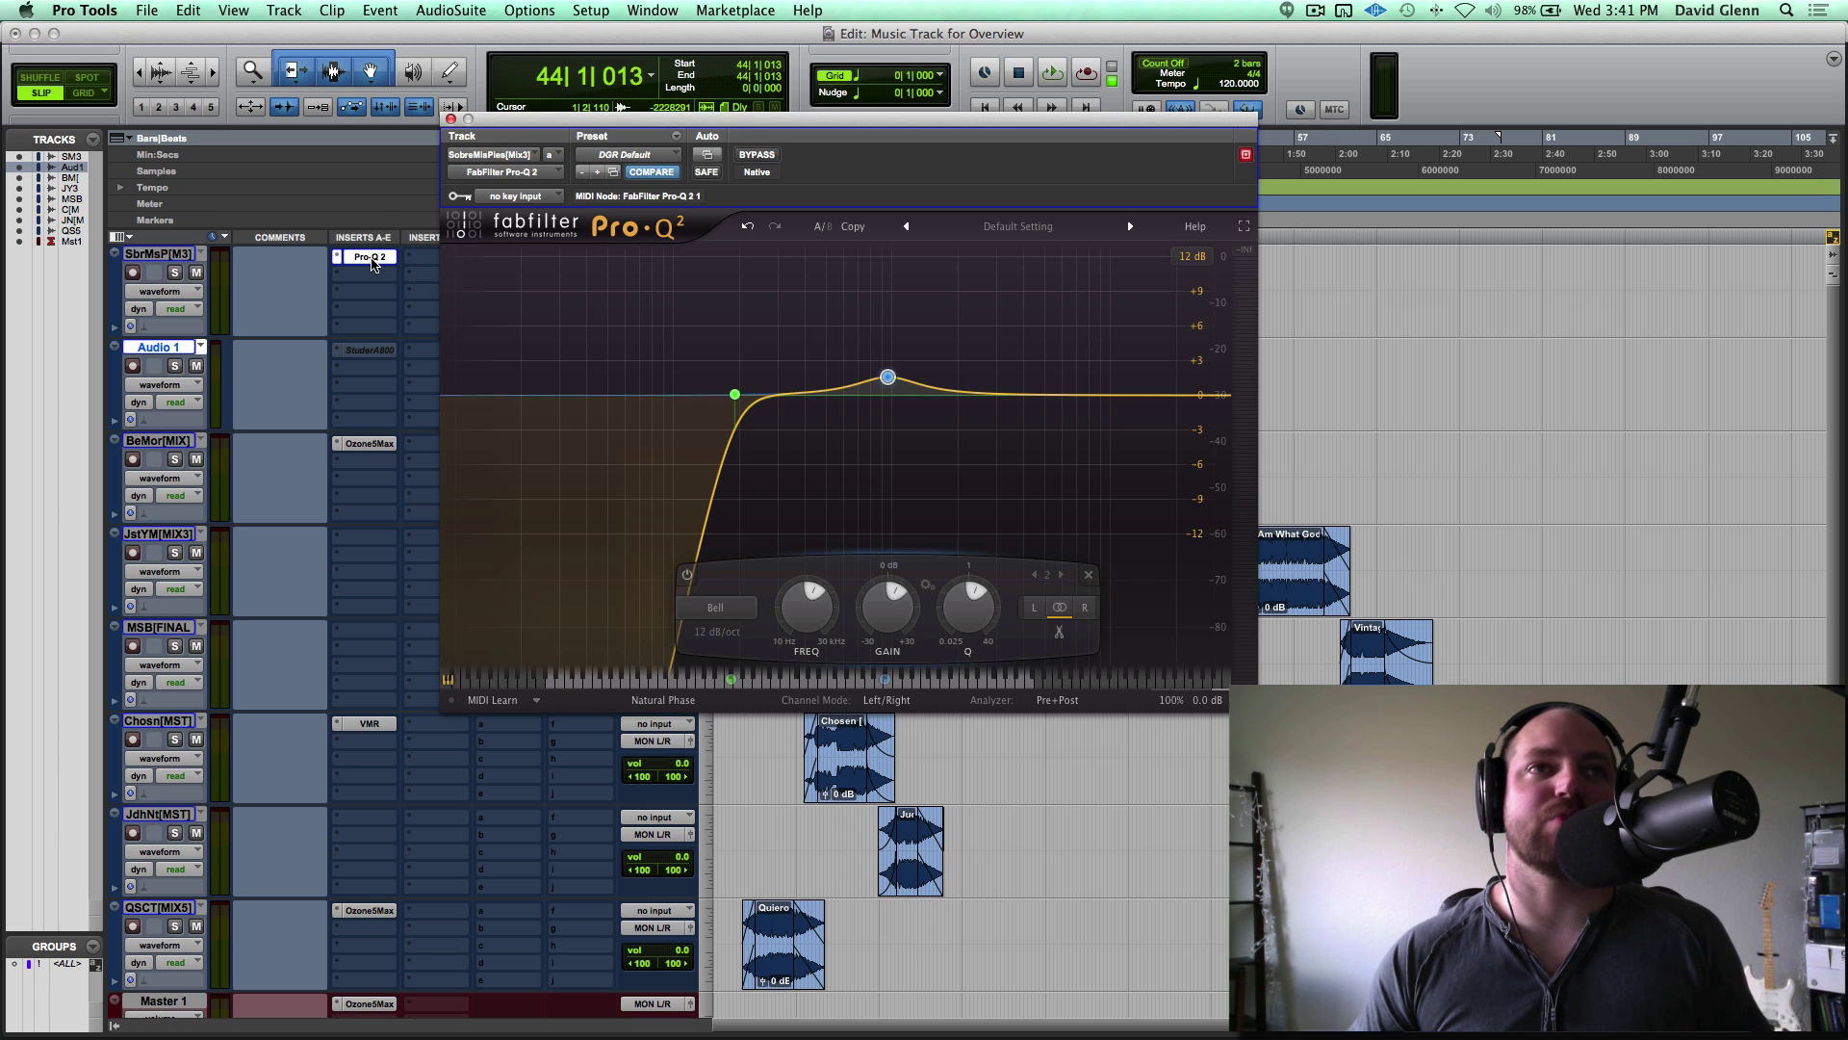
Reshape the bell into a wider, higher boost around 1 kHz with Q about 1.16.
mouse_move(888, 376)
mouse_down()
mouse_move(885, 321)
mouse_move(927, 320)
mouse_move(907, 343)
mouse_move(971, 328)
mouse_move(901, 365)
mouse_move(1020, 363)
mouse_move(883, 362)
mouse_move(898, 373)
mouse_up()
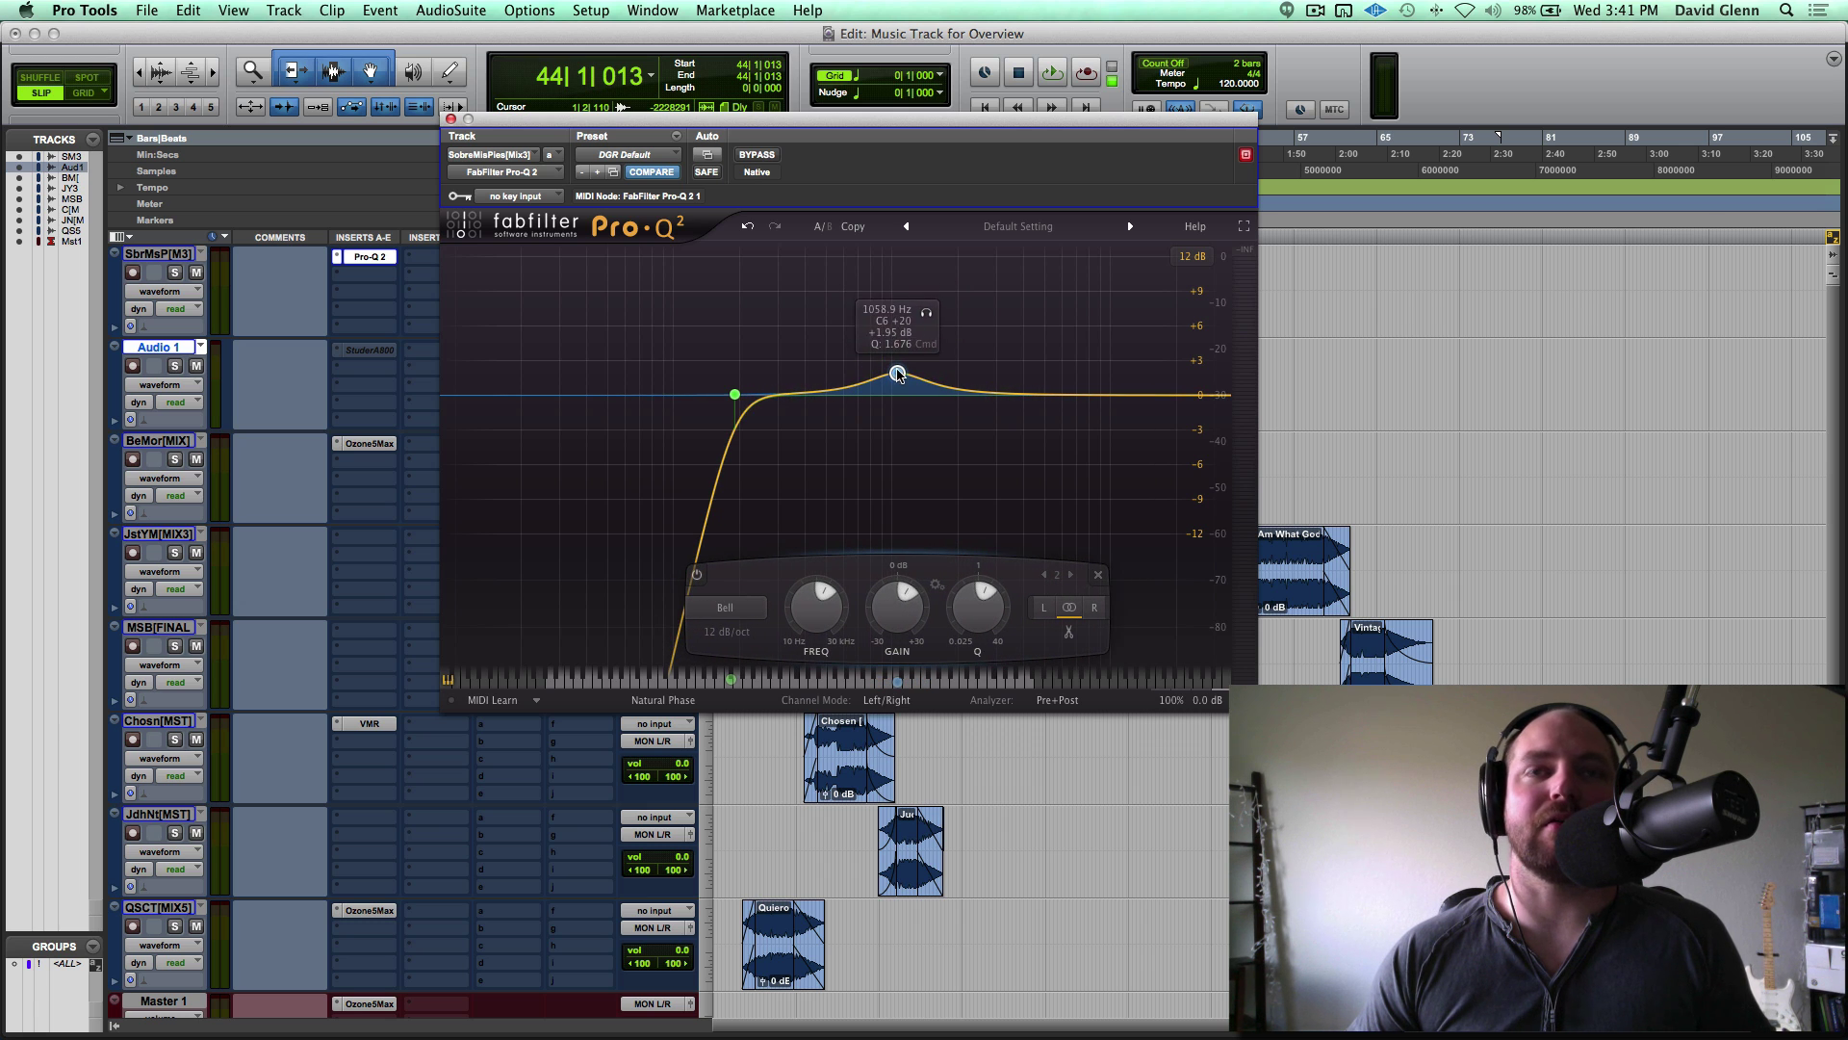
click(171, 256)
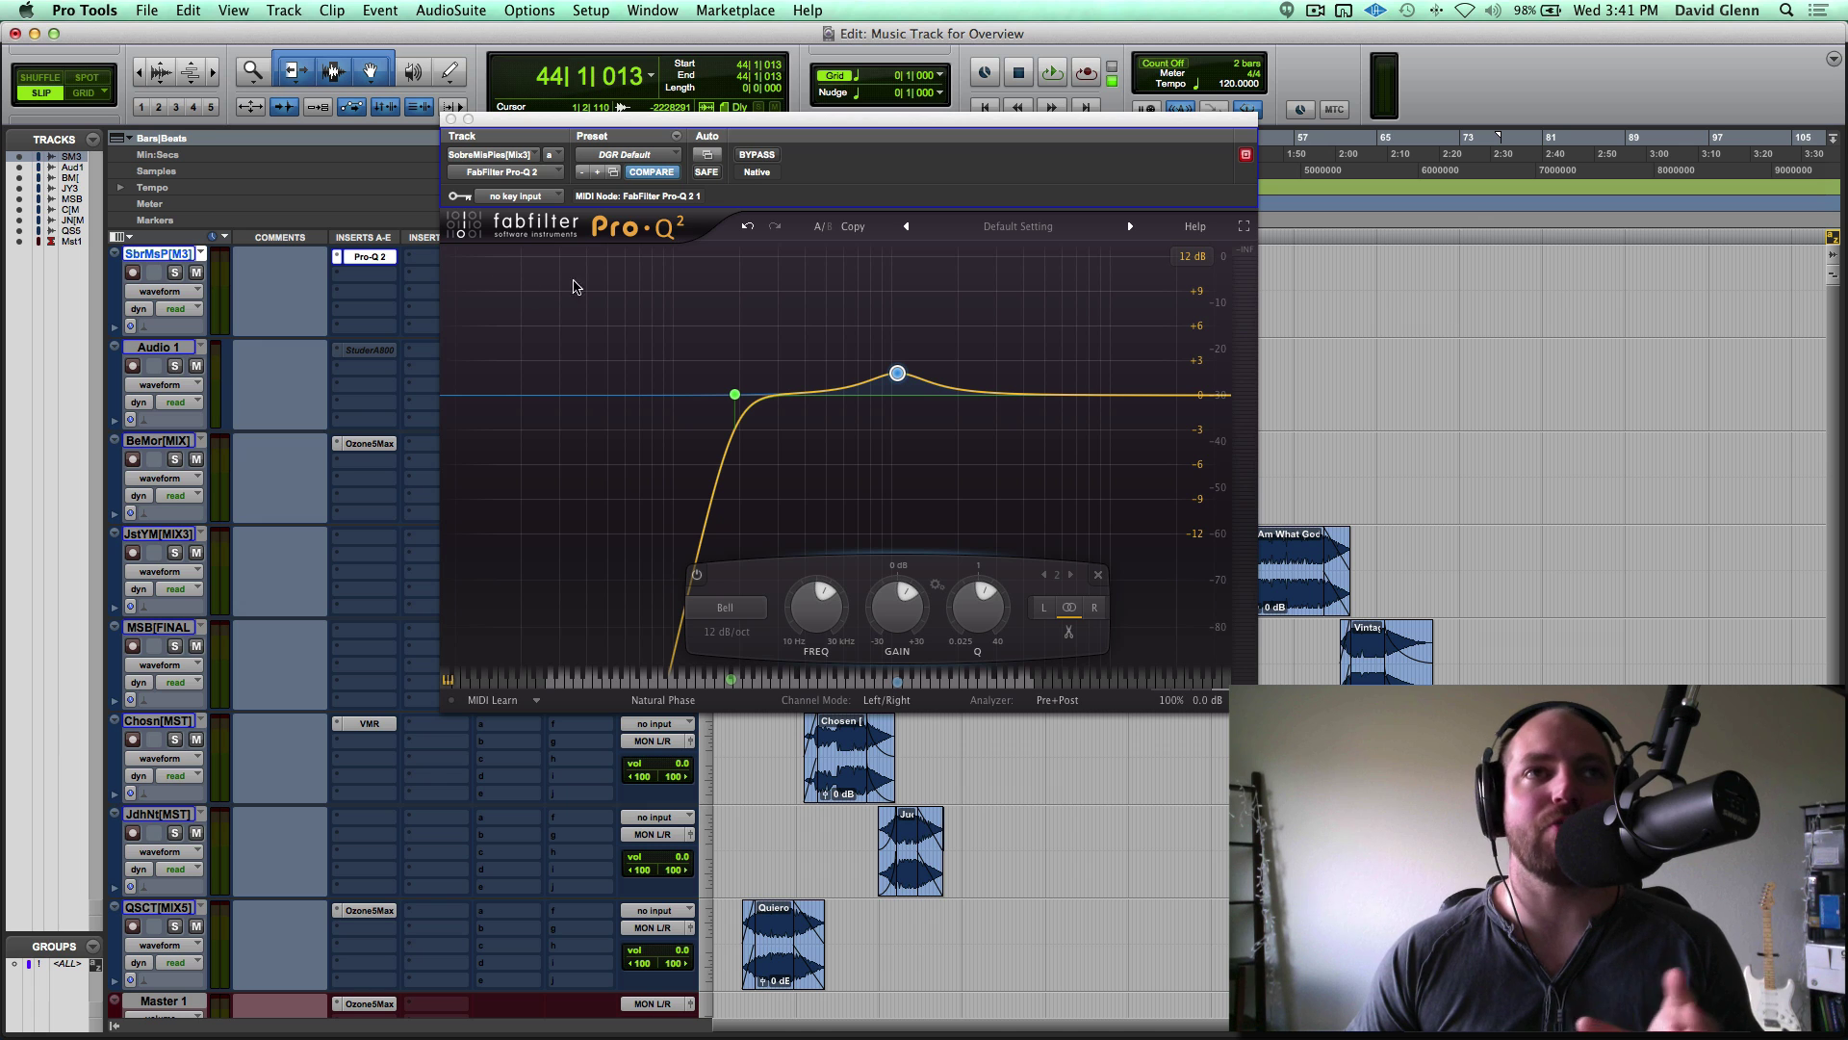
click(900, 375)
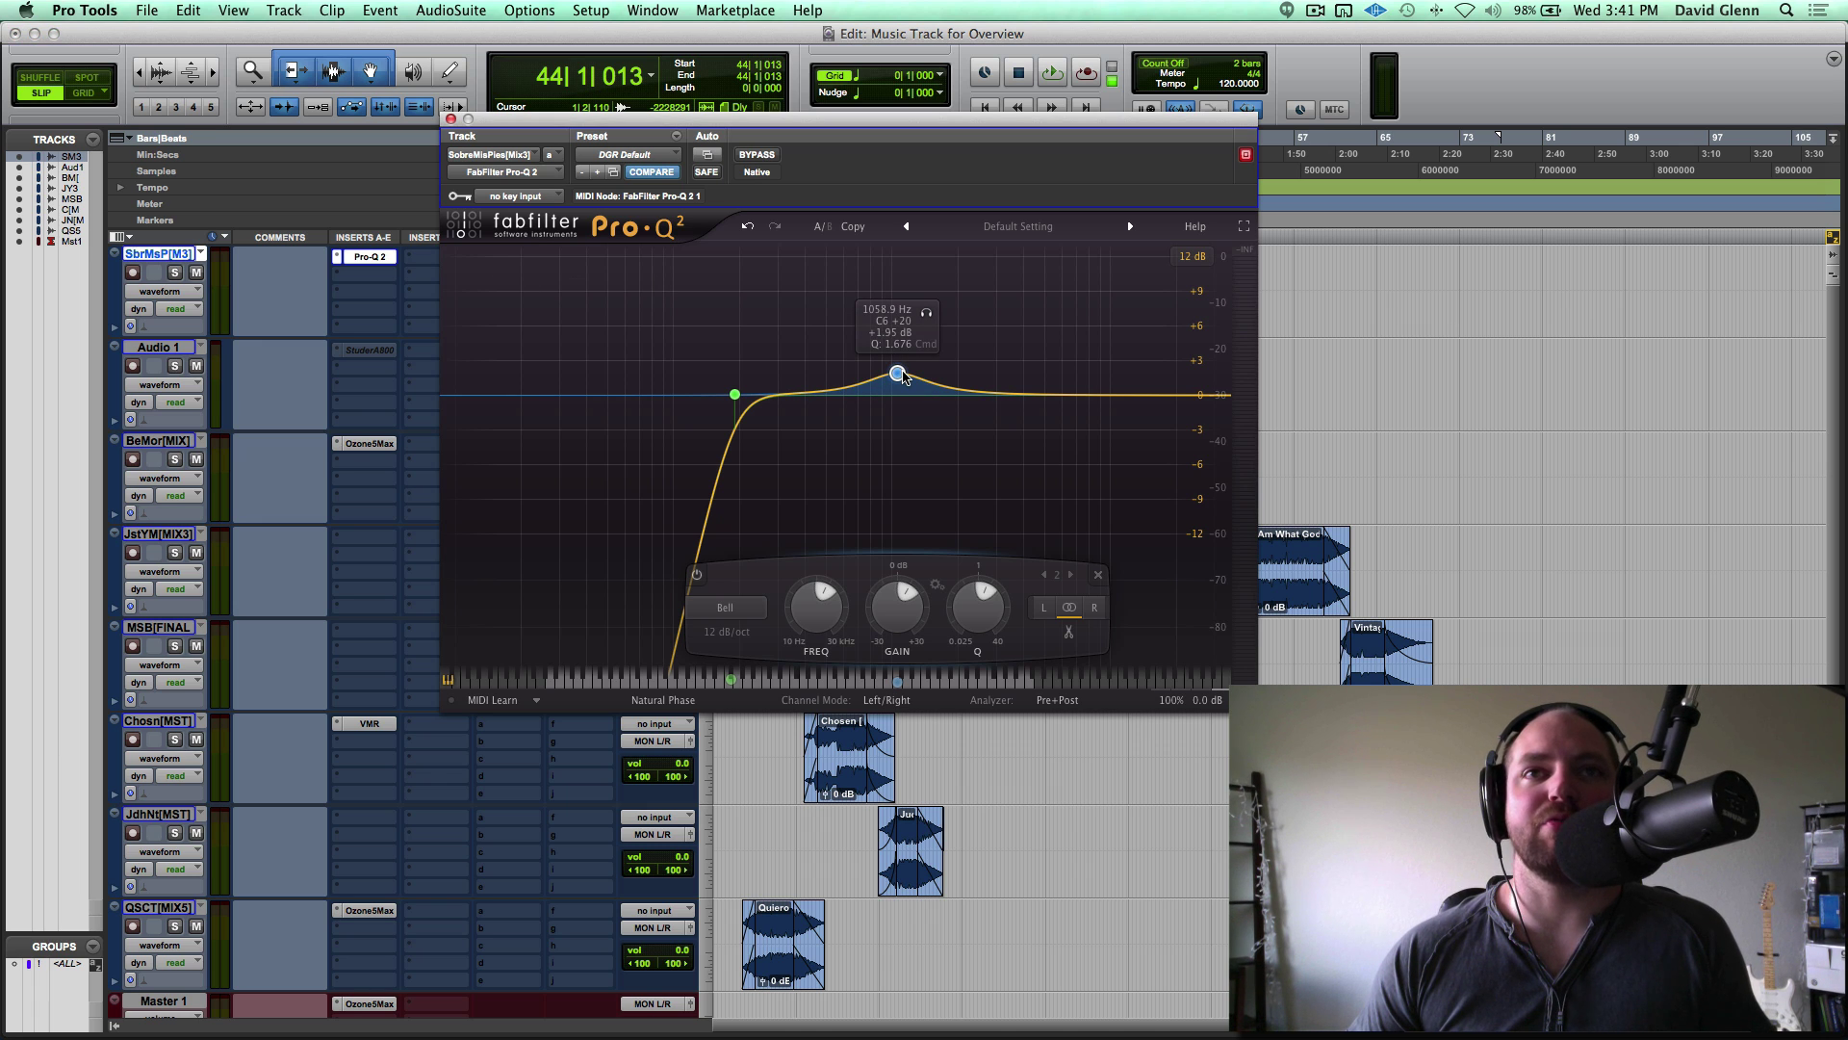
scroll(898, 373, down, 3)
drag(898, 373, 896, 356)
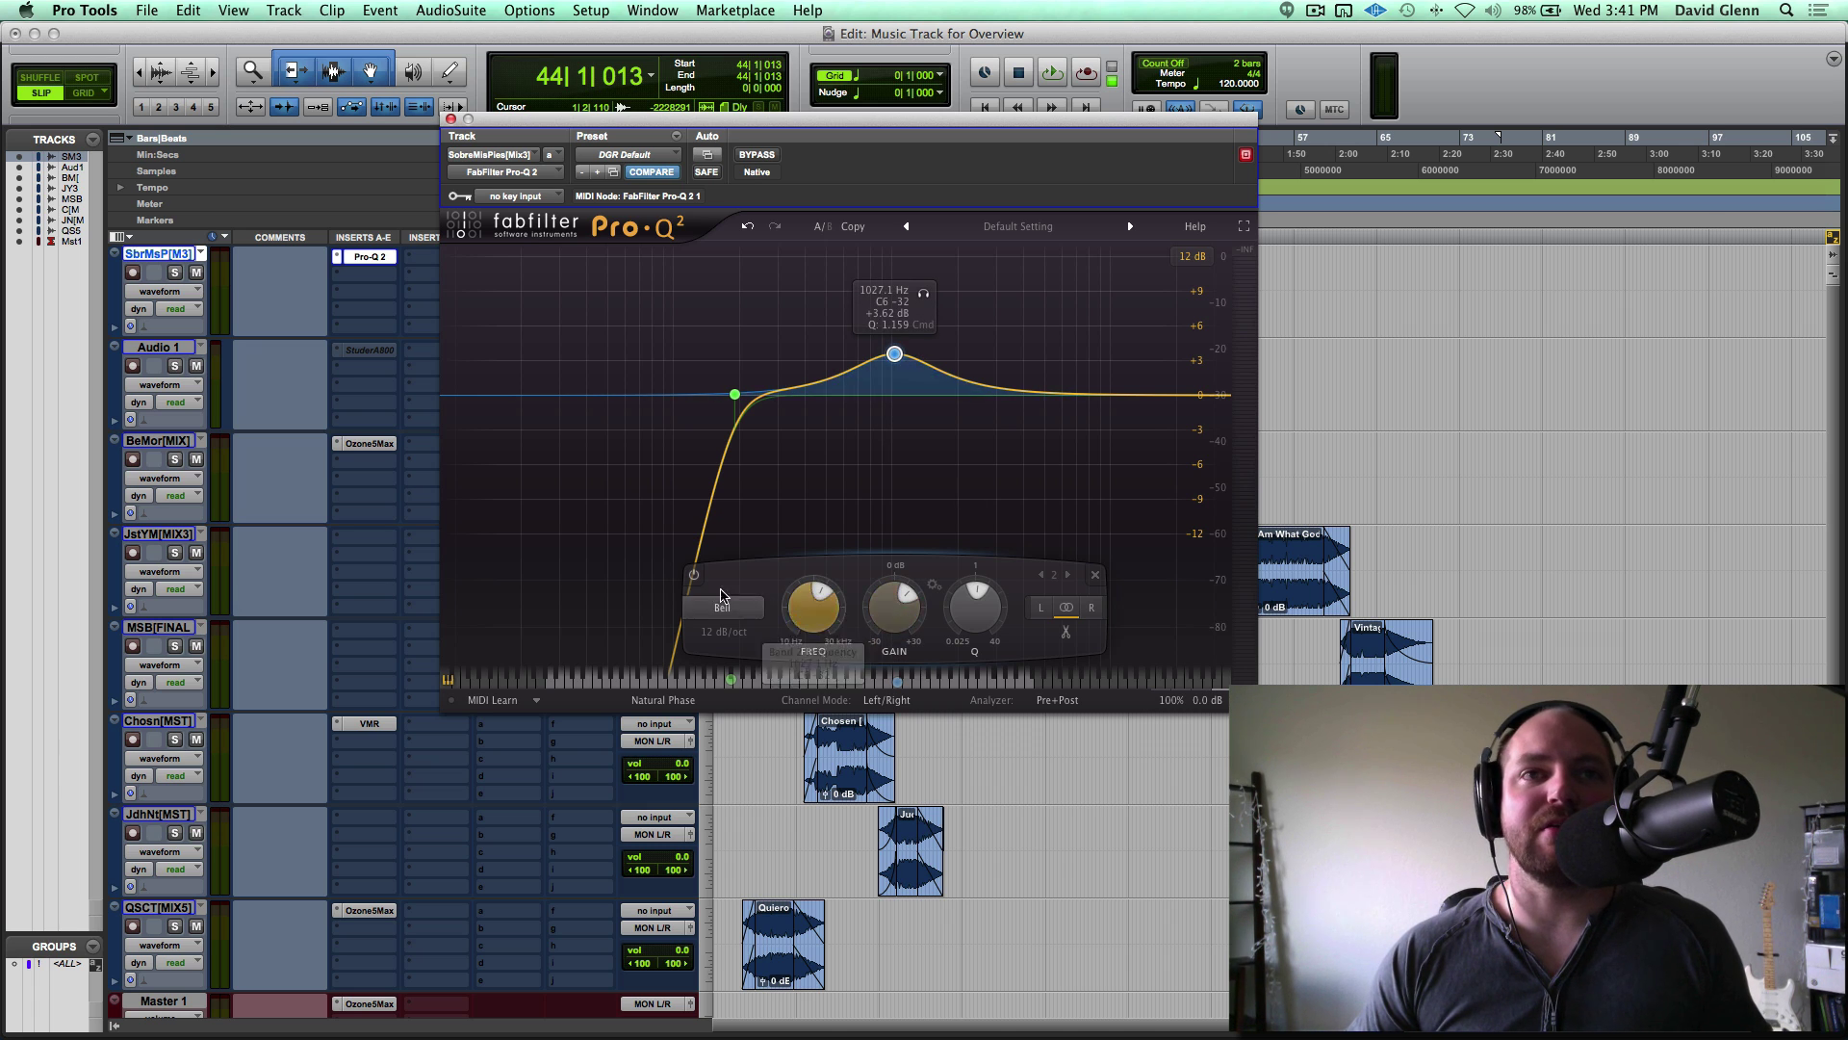
right_click(694, 576)
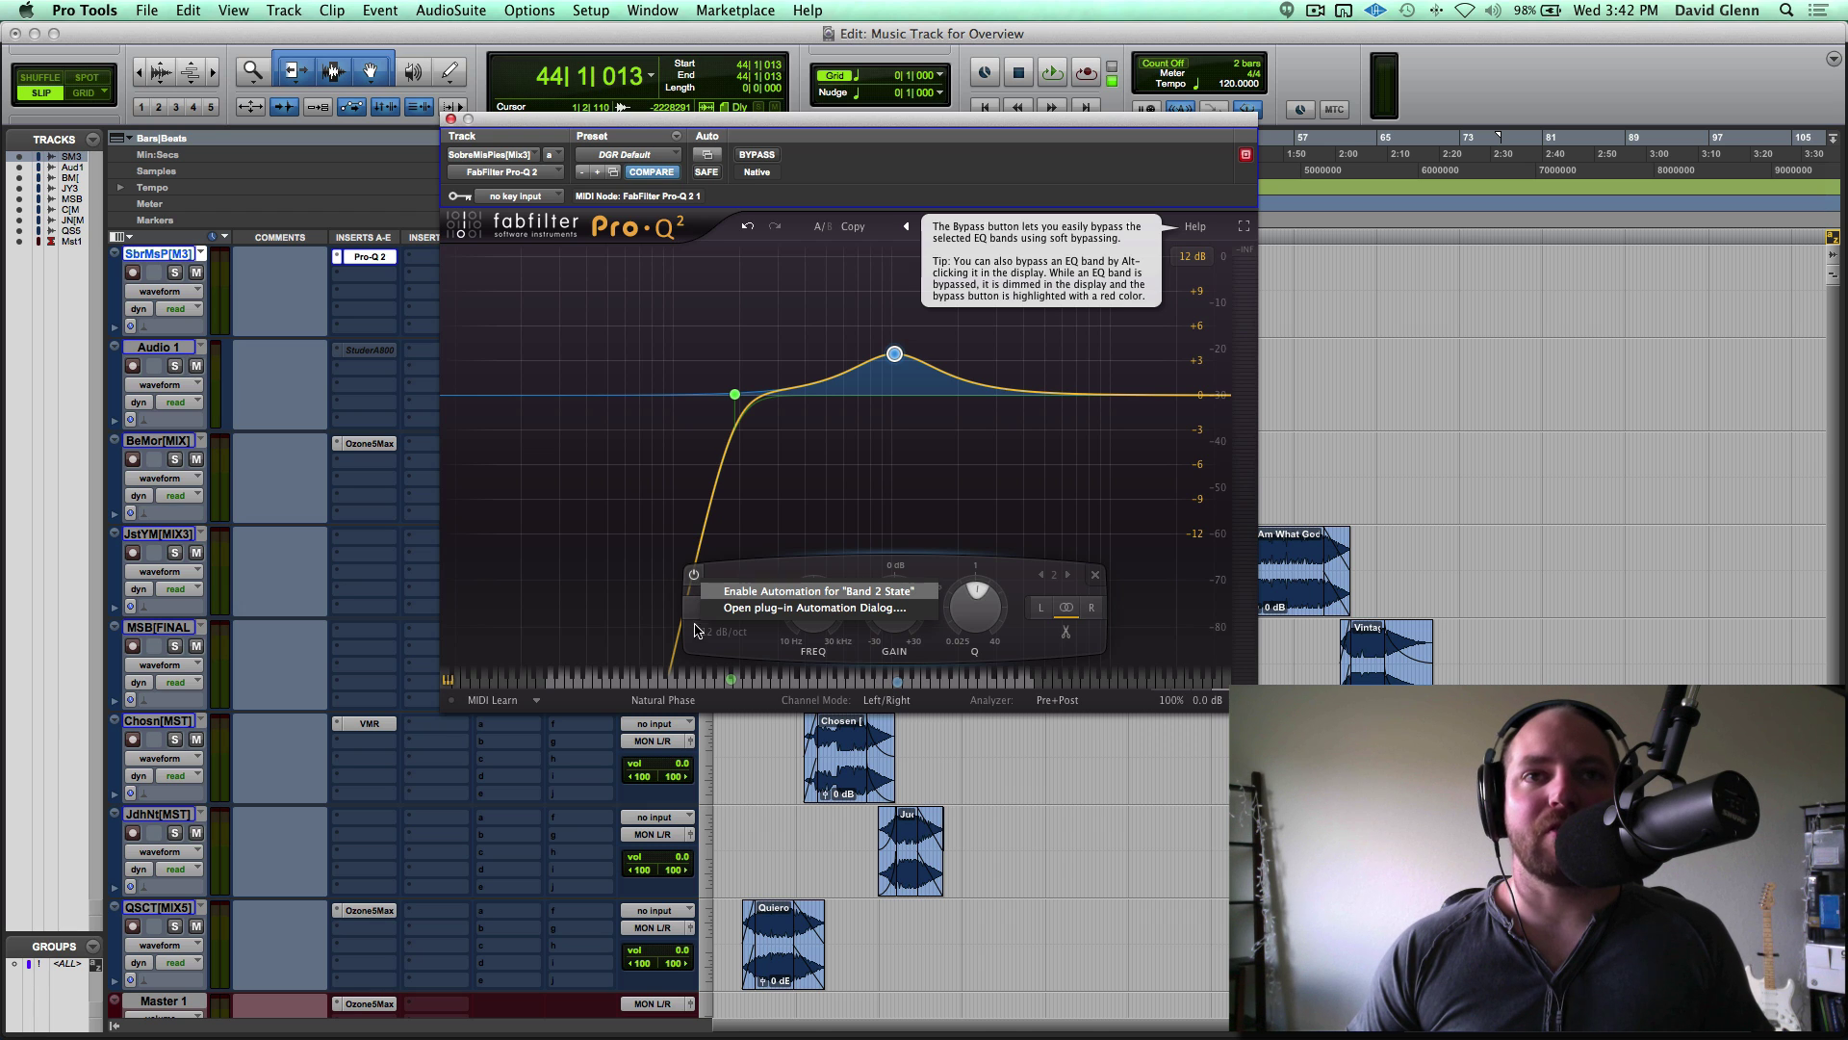
Enable automation for Band 2 State and close the Pro-Q 2 window.
click(737, 591)
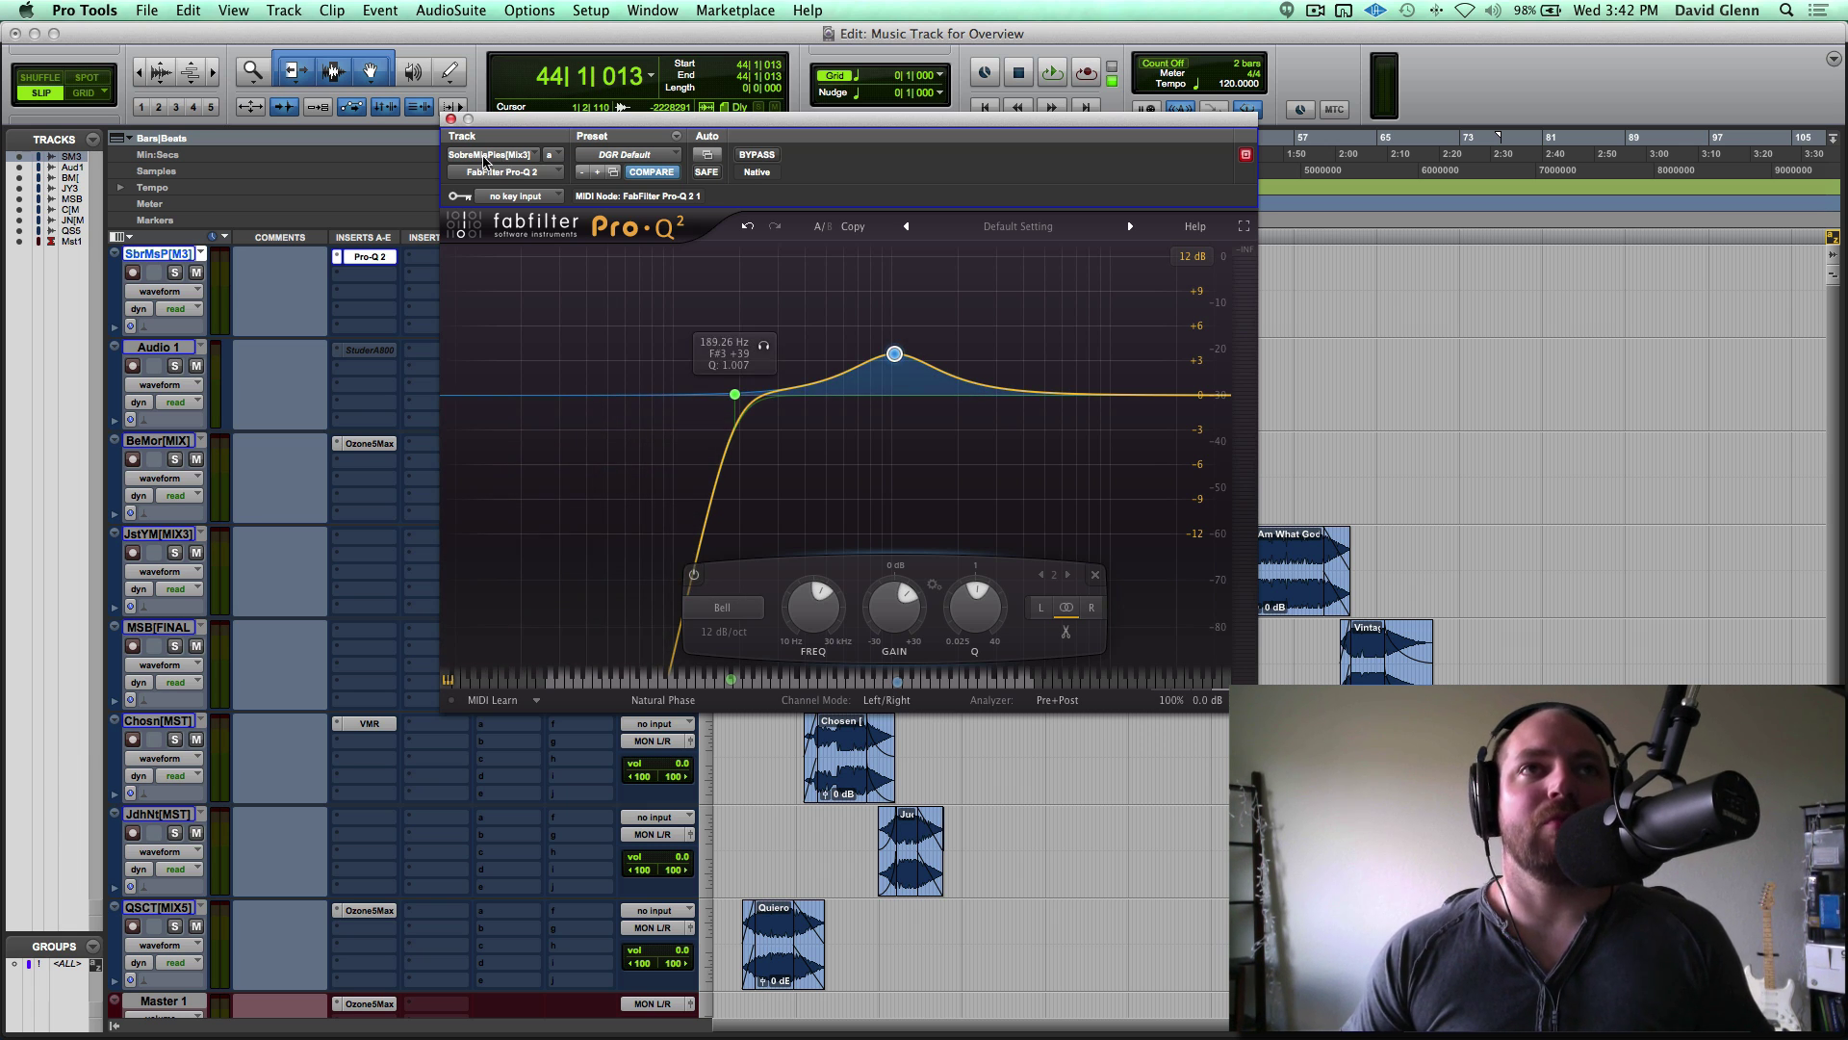
click(451, 120)
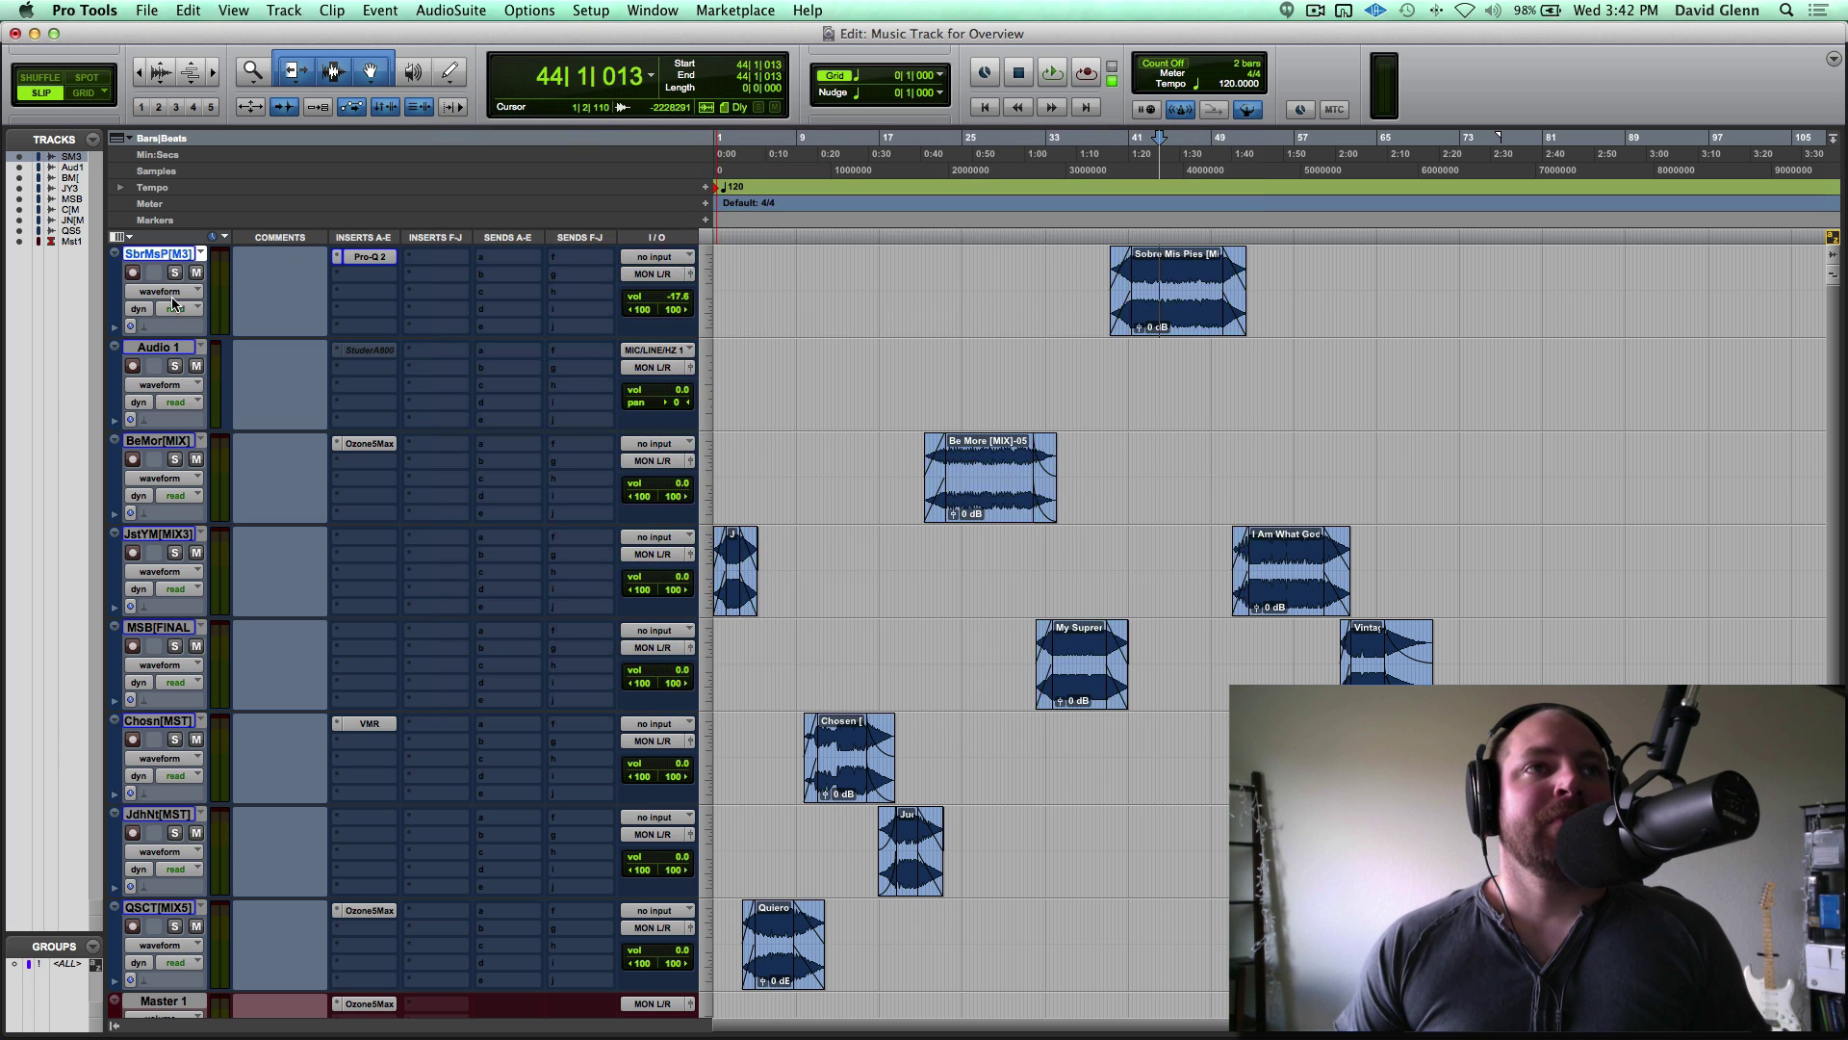
Show the SbrMsP Band 2 State automation lane and select a time range across its clip.
click(166, 292)
mouse_move(289, 376)
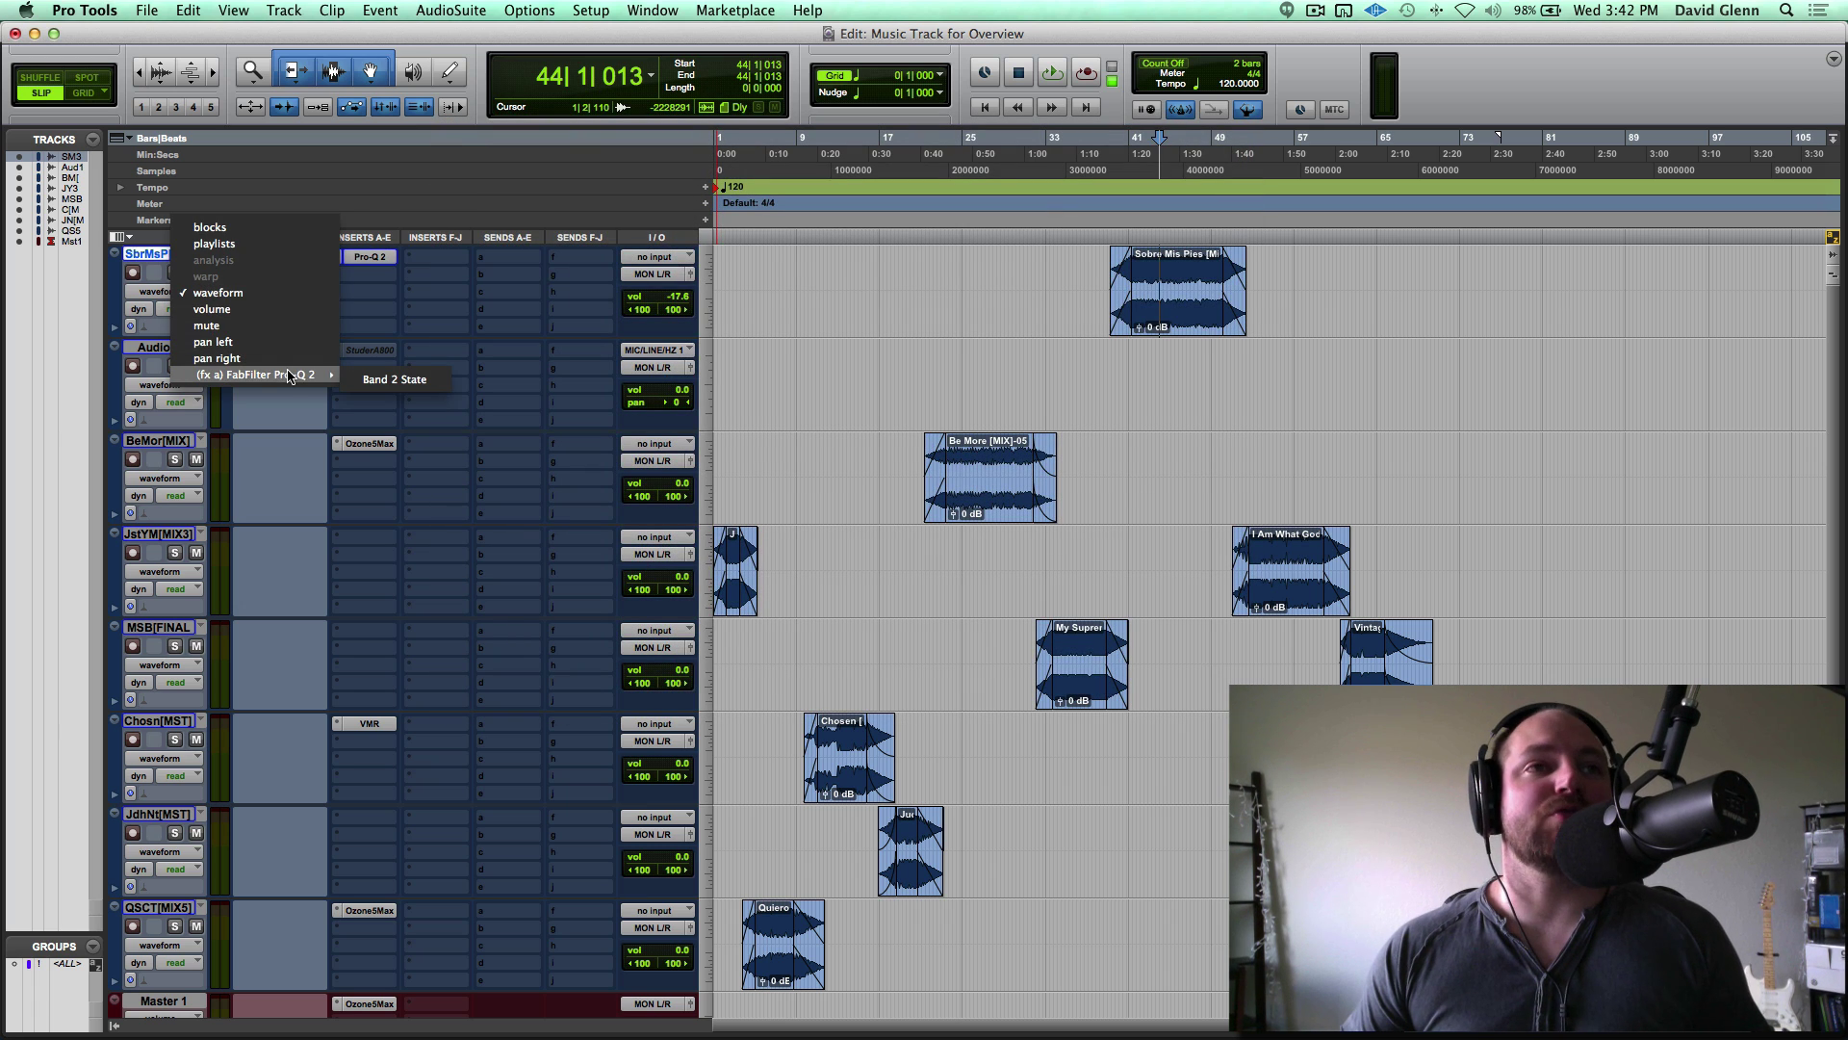
click(386, 382)
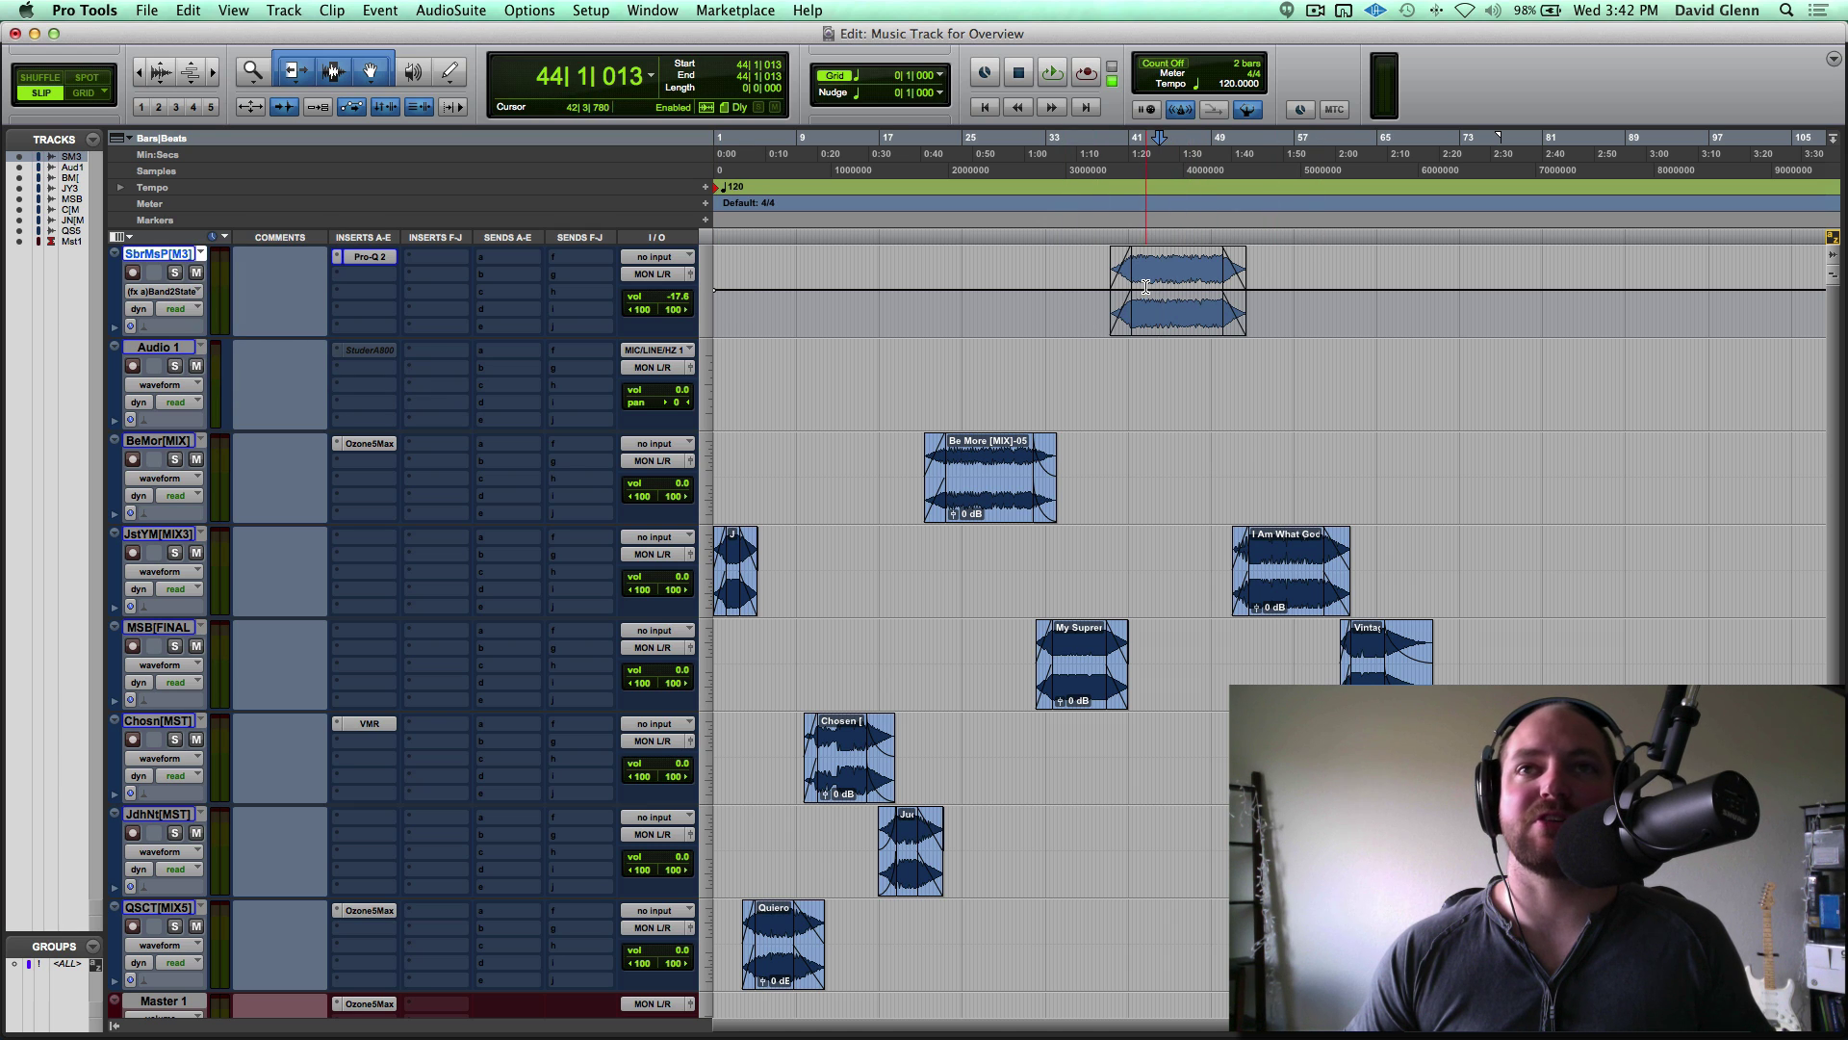
drag(1146, 291, 1223, 291)
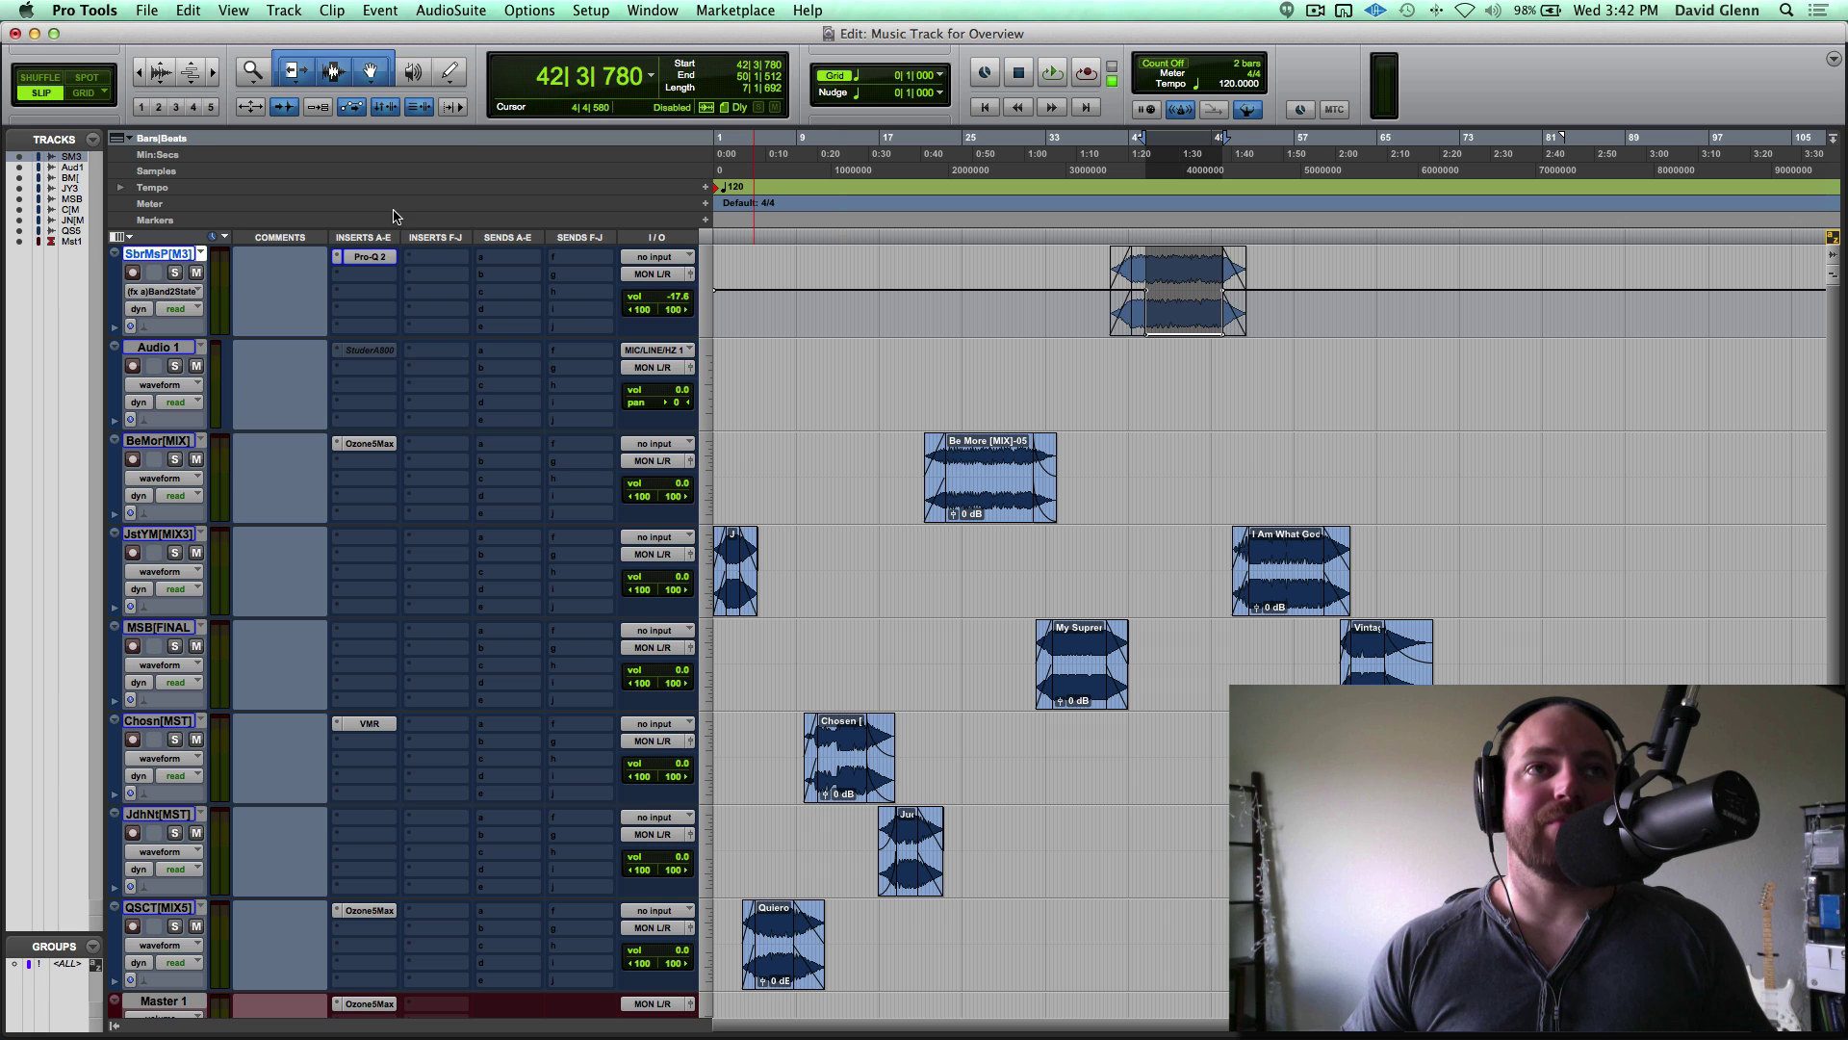
click(374, 261)
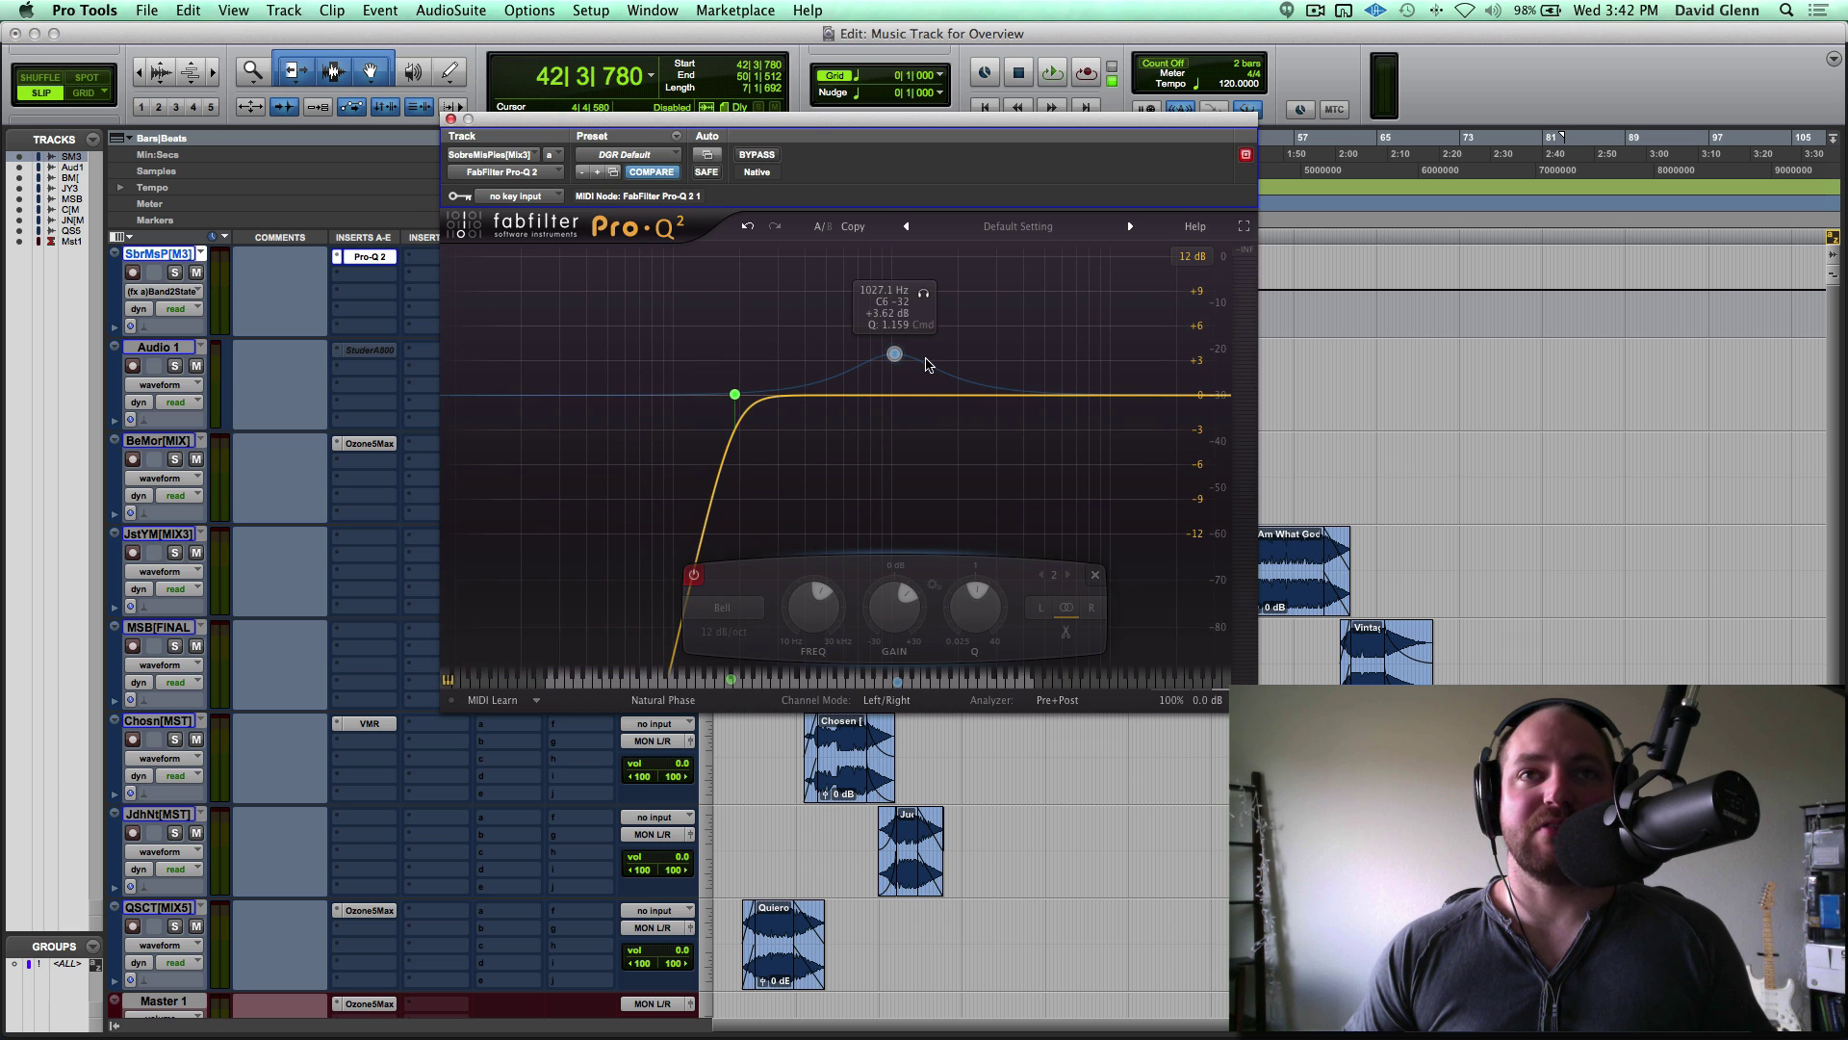
Move the Pro-Q 2 window aside and turn the bell band back on.
drag(825, 123, 762, 110)
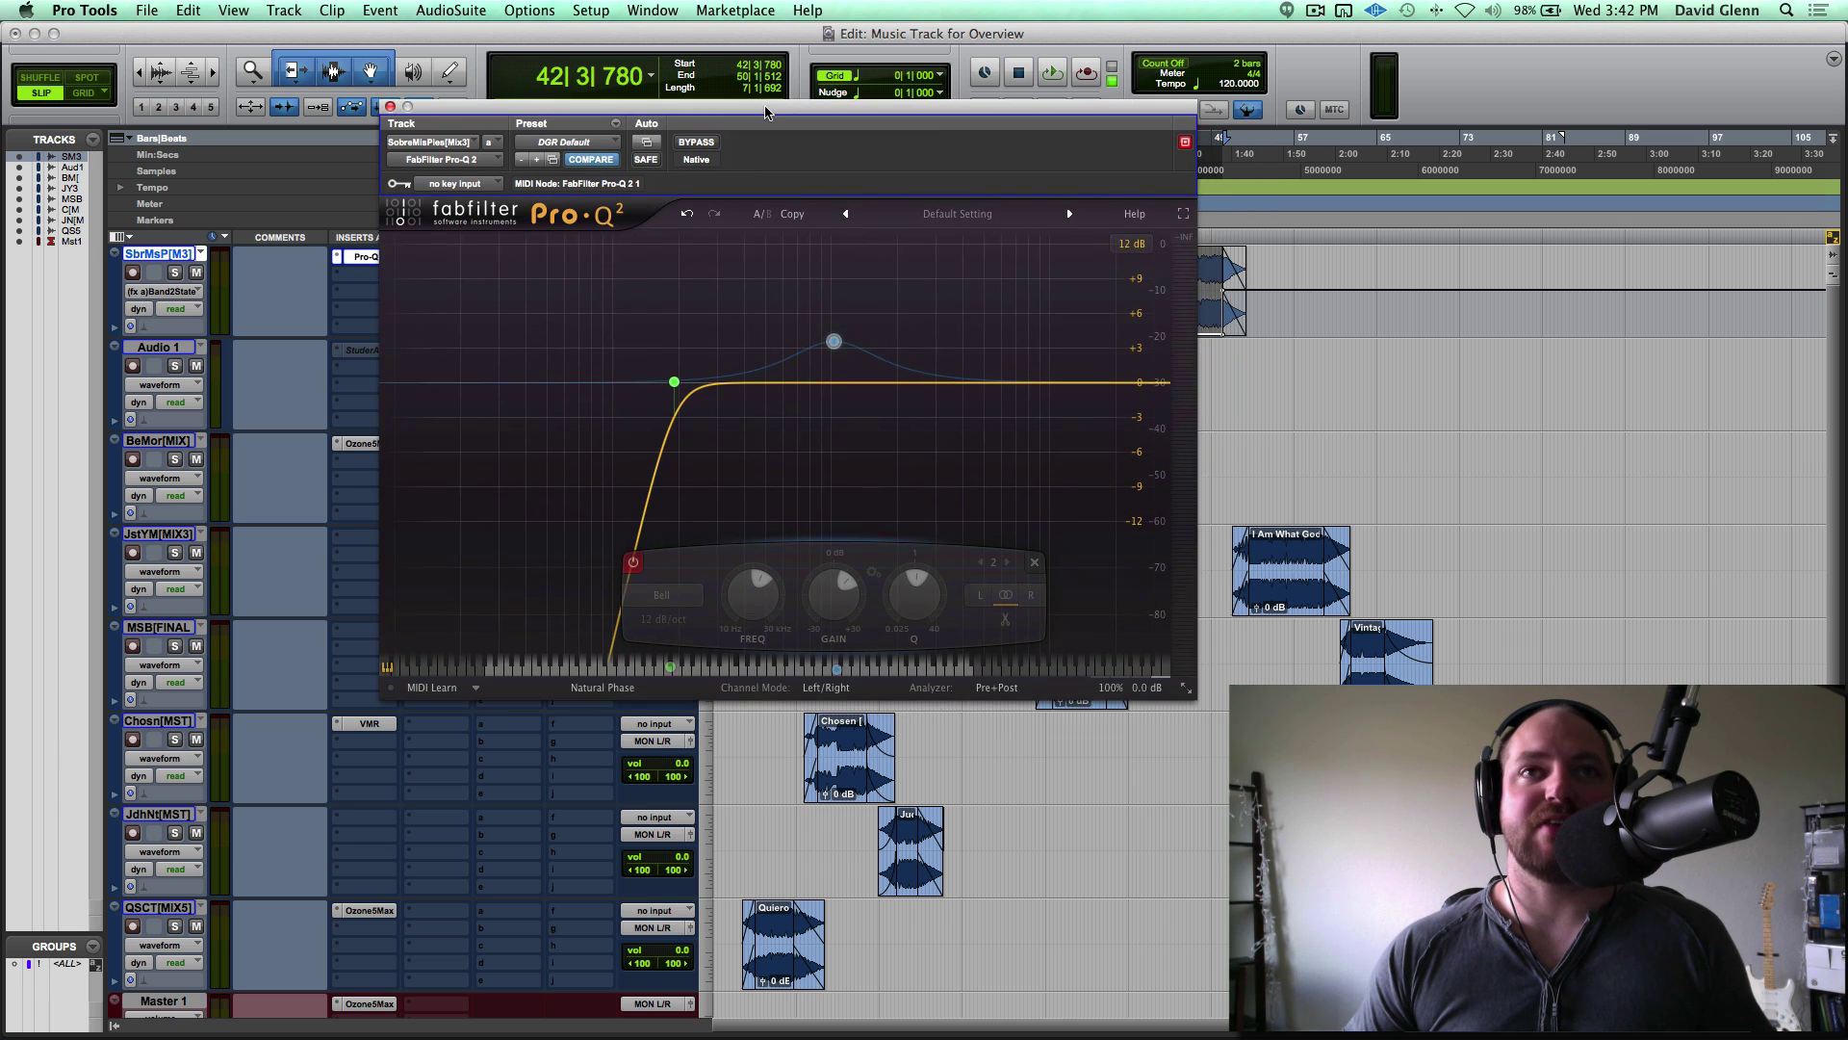
click(831, 341)
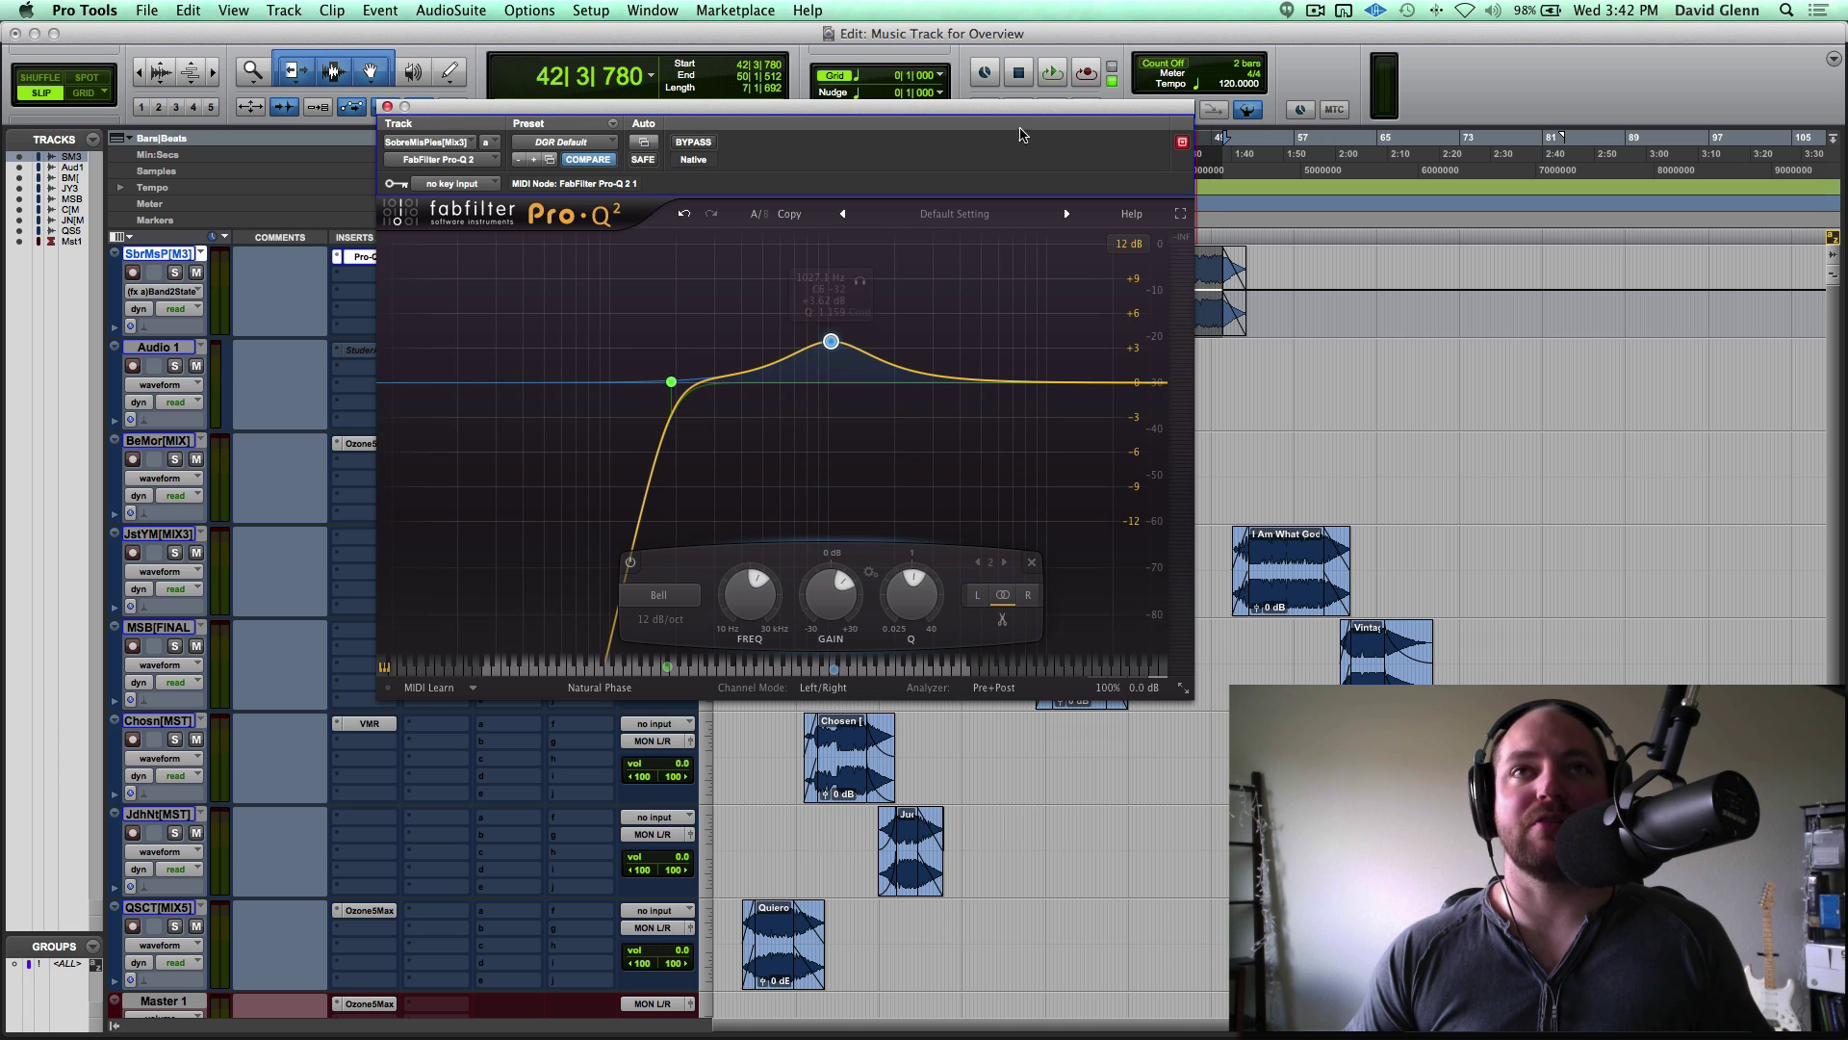
drag(980, 114, 815, 100)
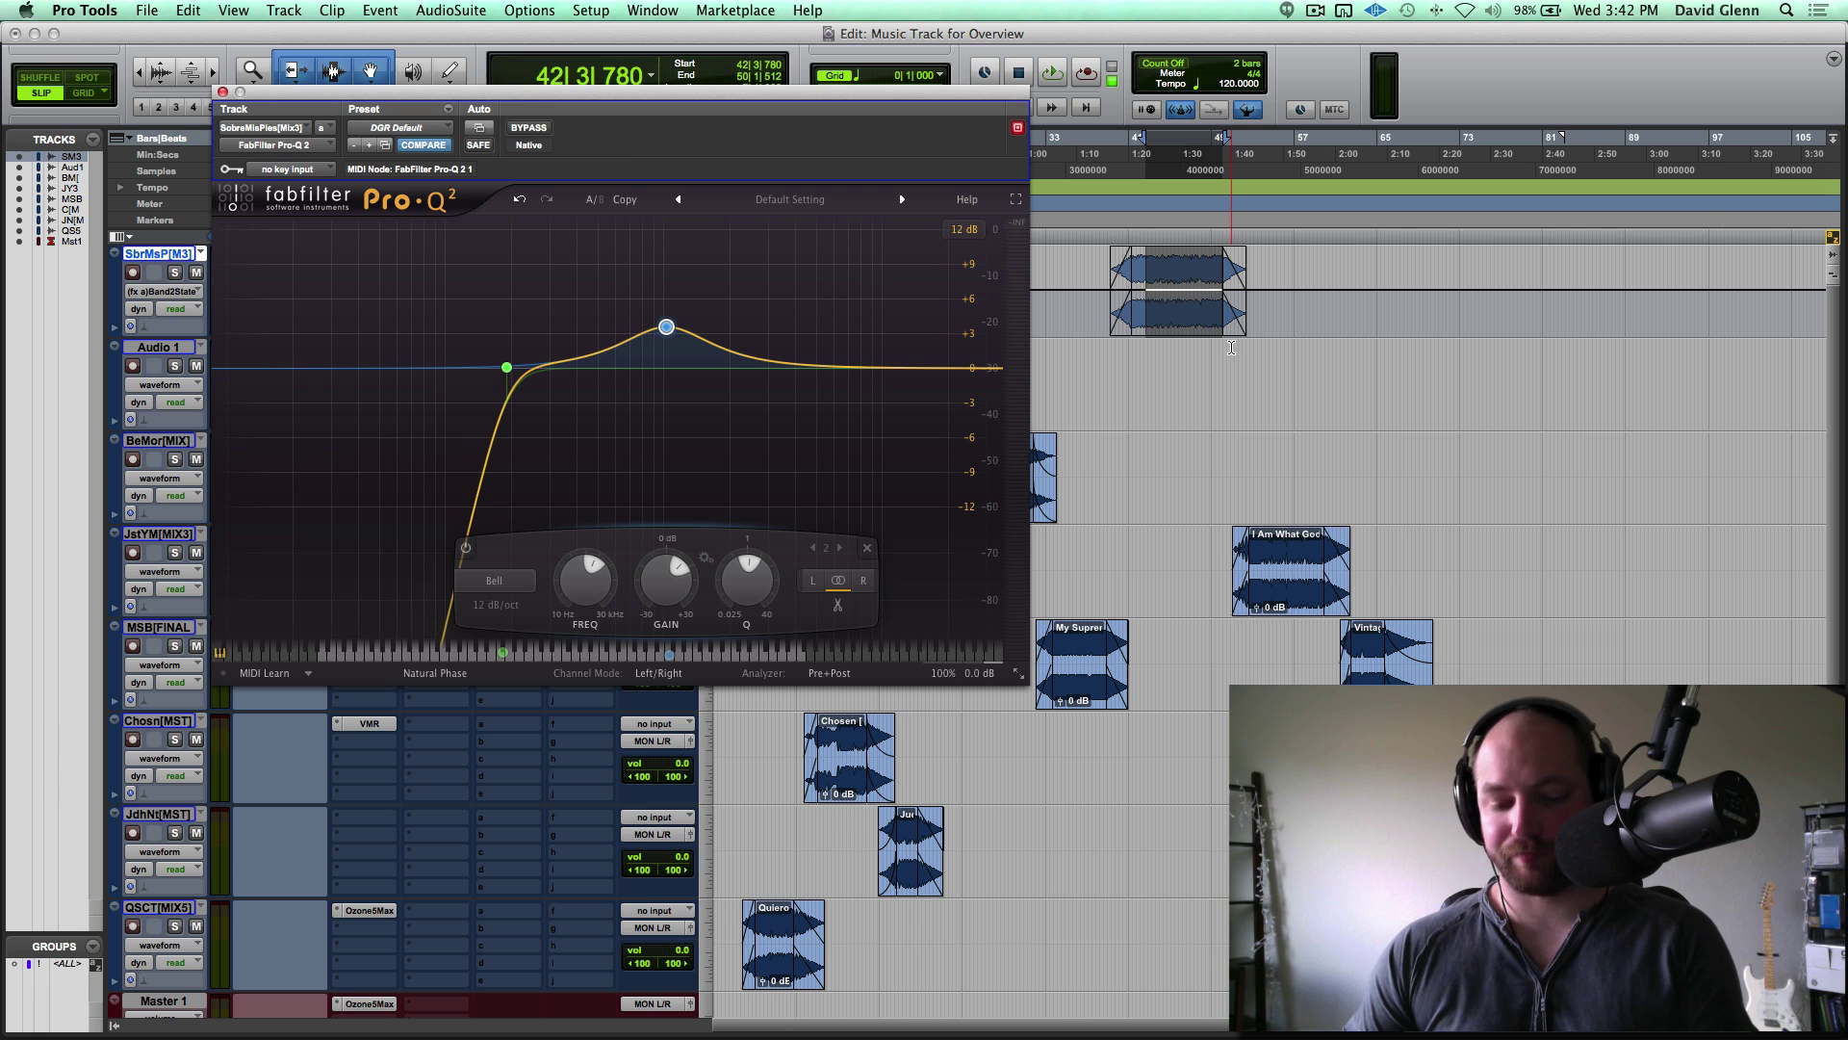
Select the shorter range 44|4|343 to 47|3|126 on the SbrMsP clip.
click(1282, 286)
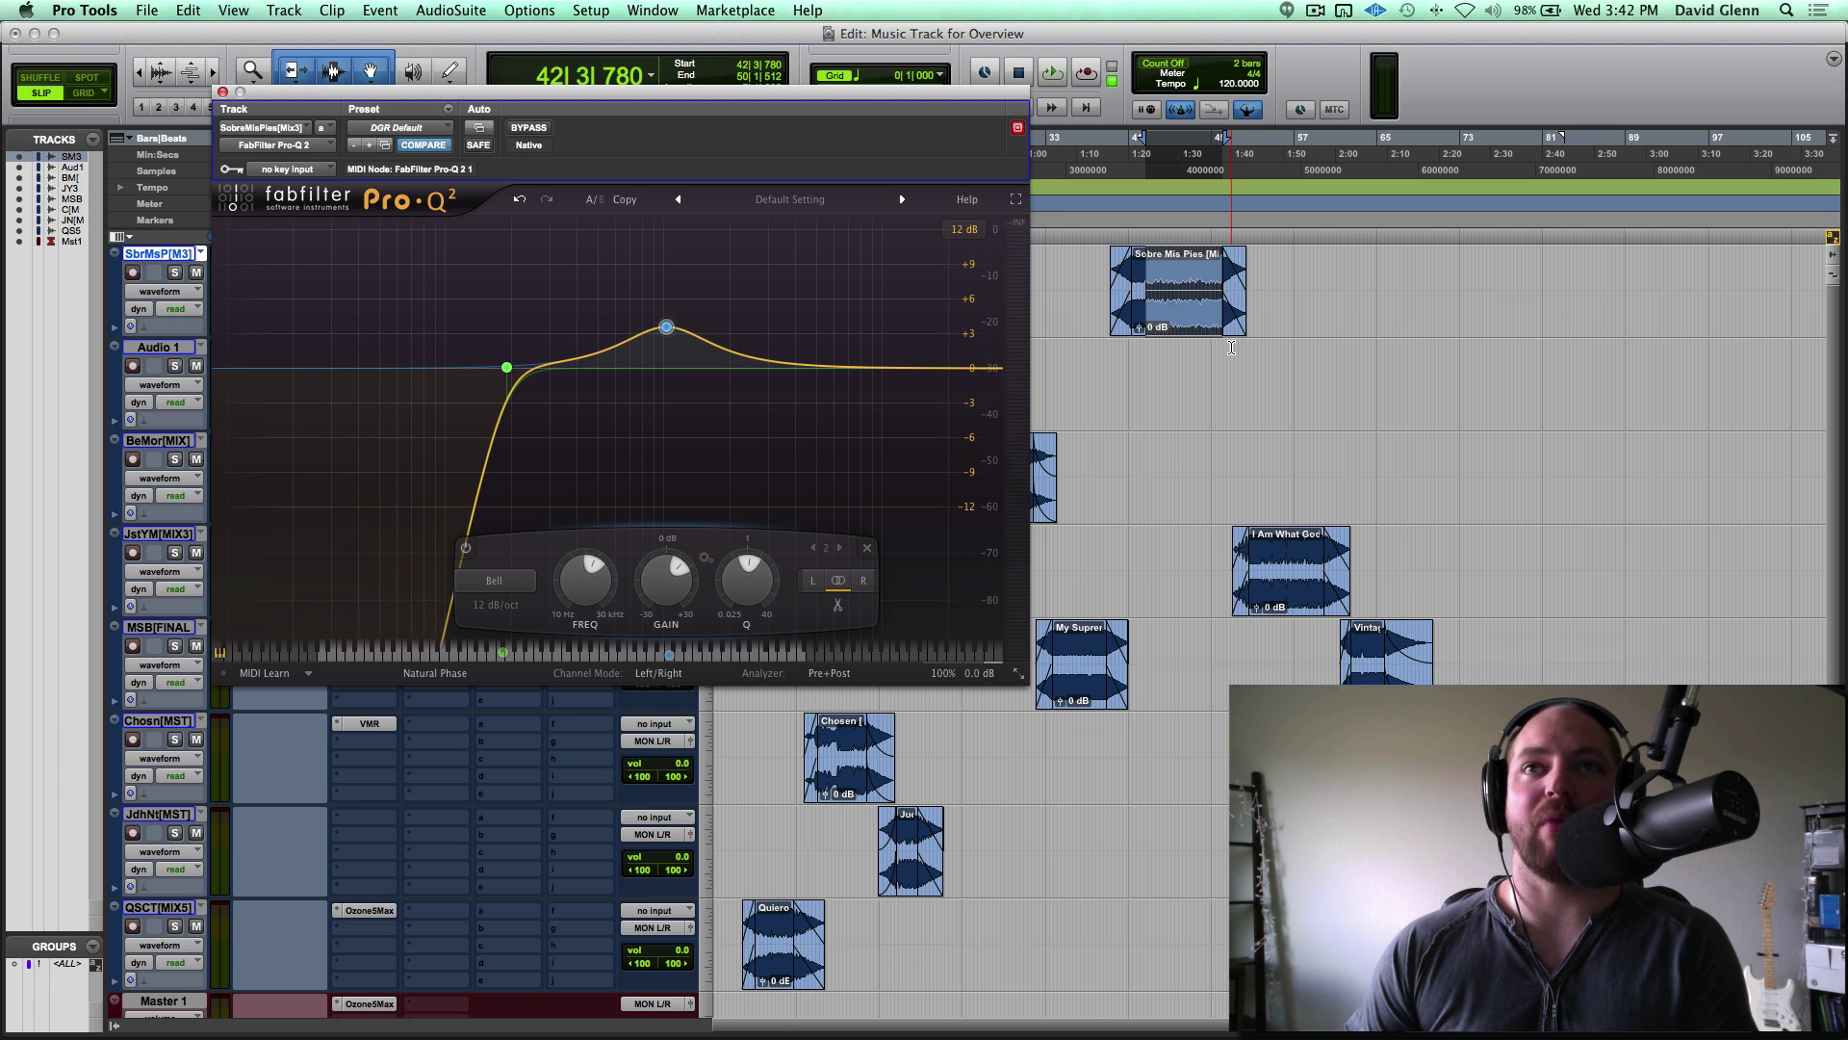
click(1191, 279)
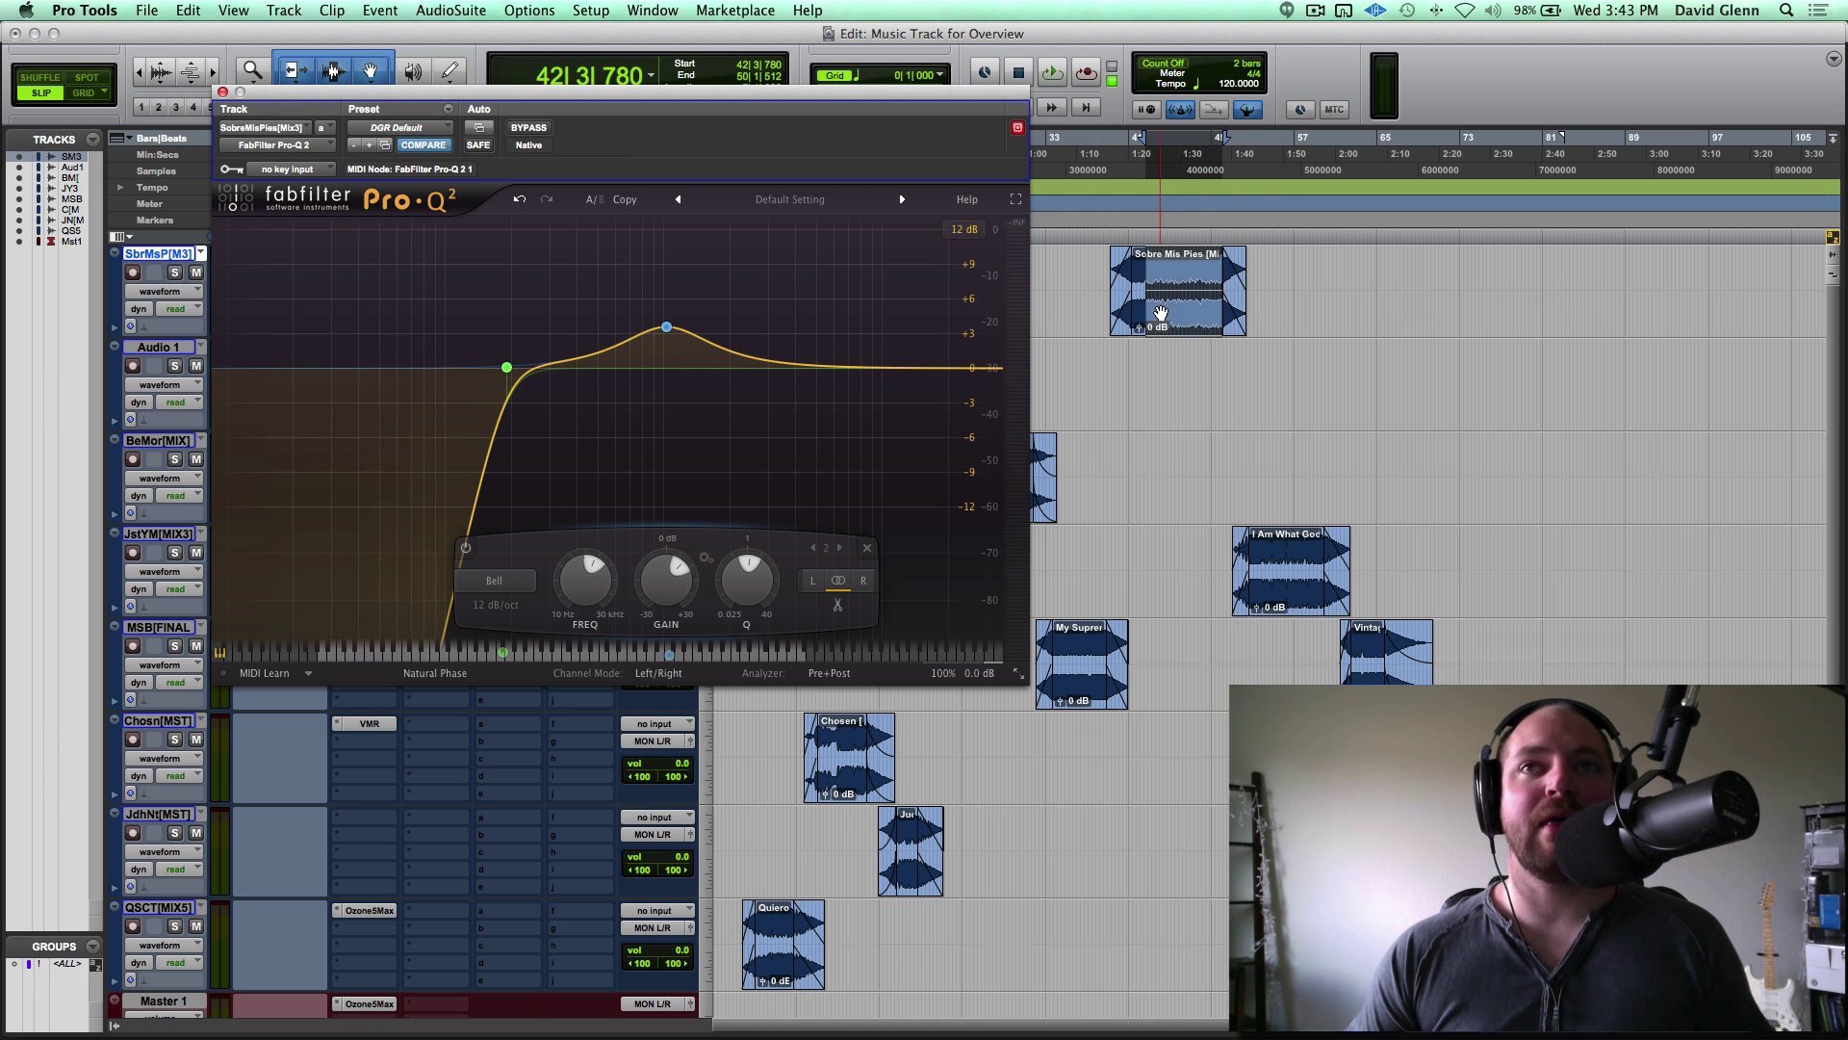
click(1168, 286)
drag(1167, 285, 1199, 290)
key(space)
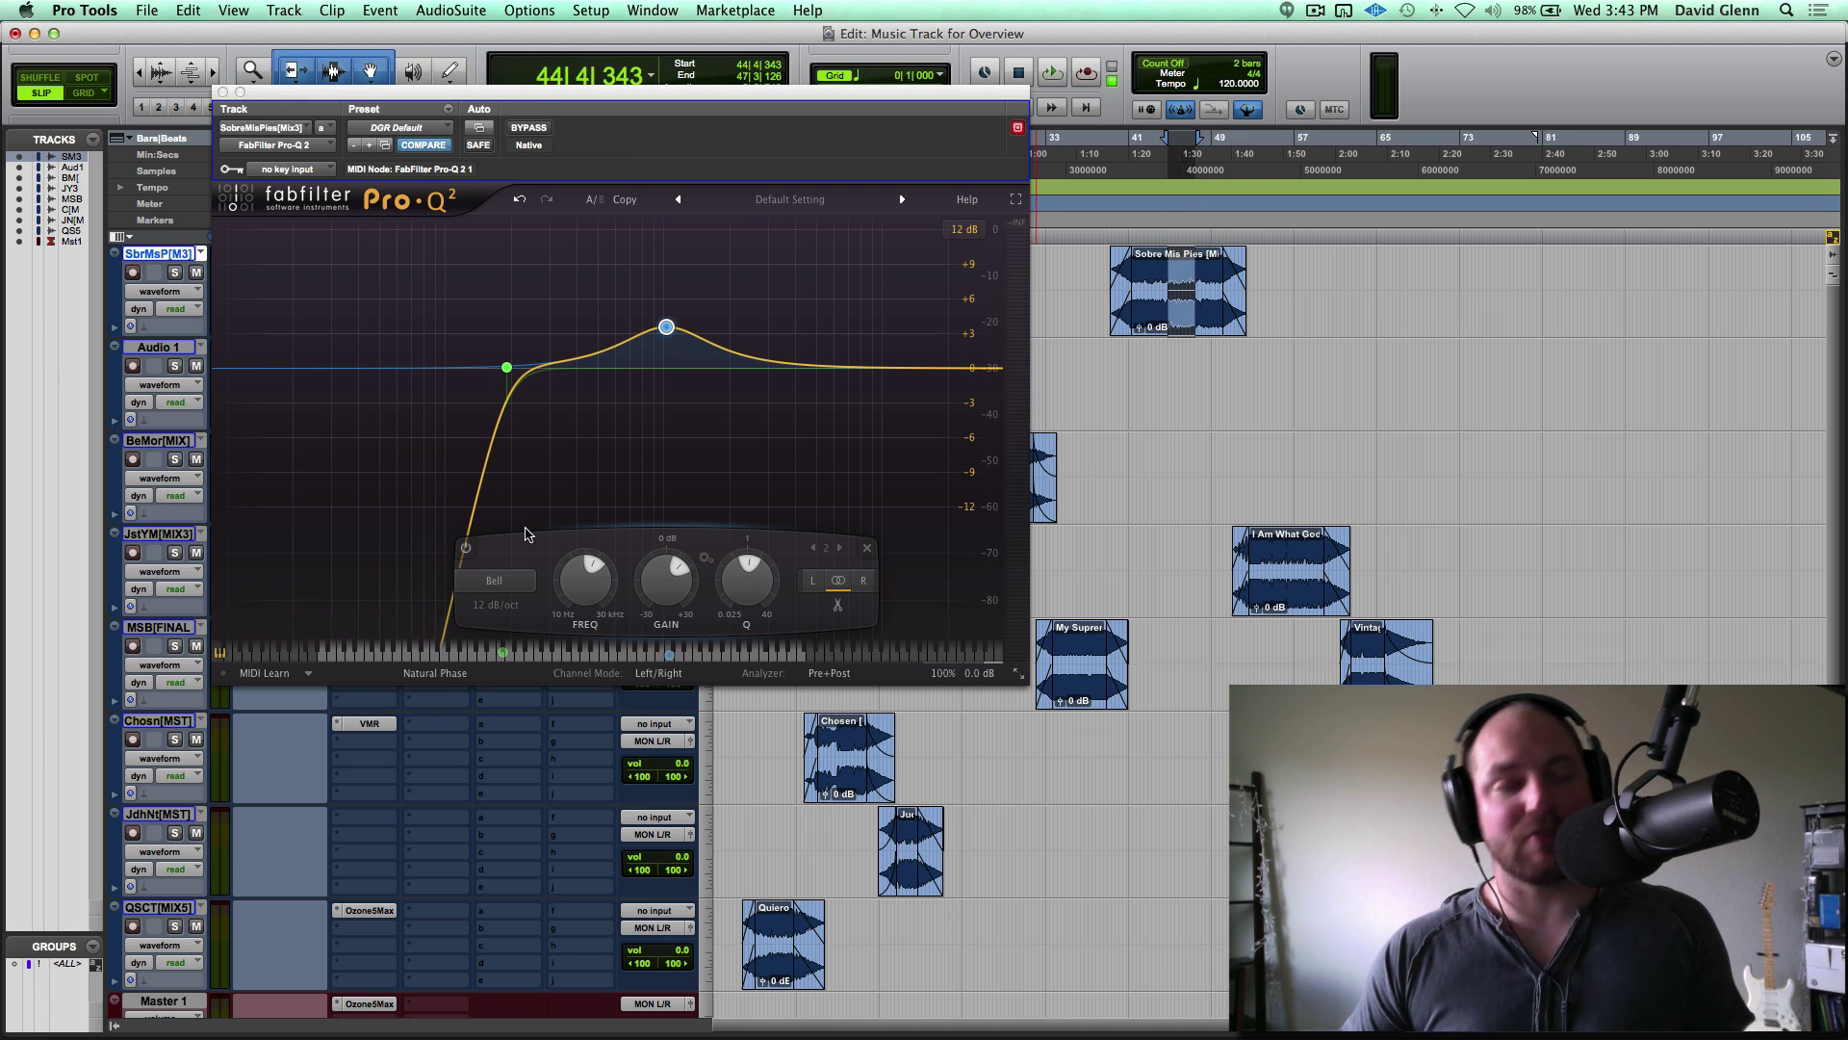
Toggle the bell band and enable automation for Band 2 Gain.
ctrl+super+click(467, 548)
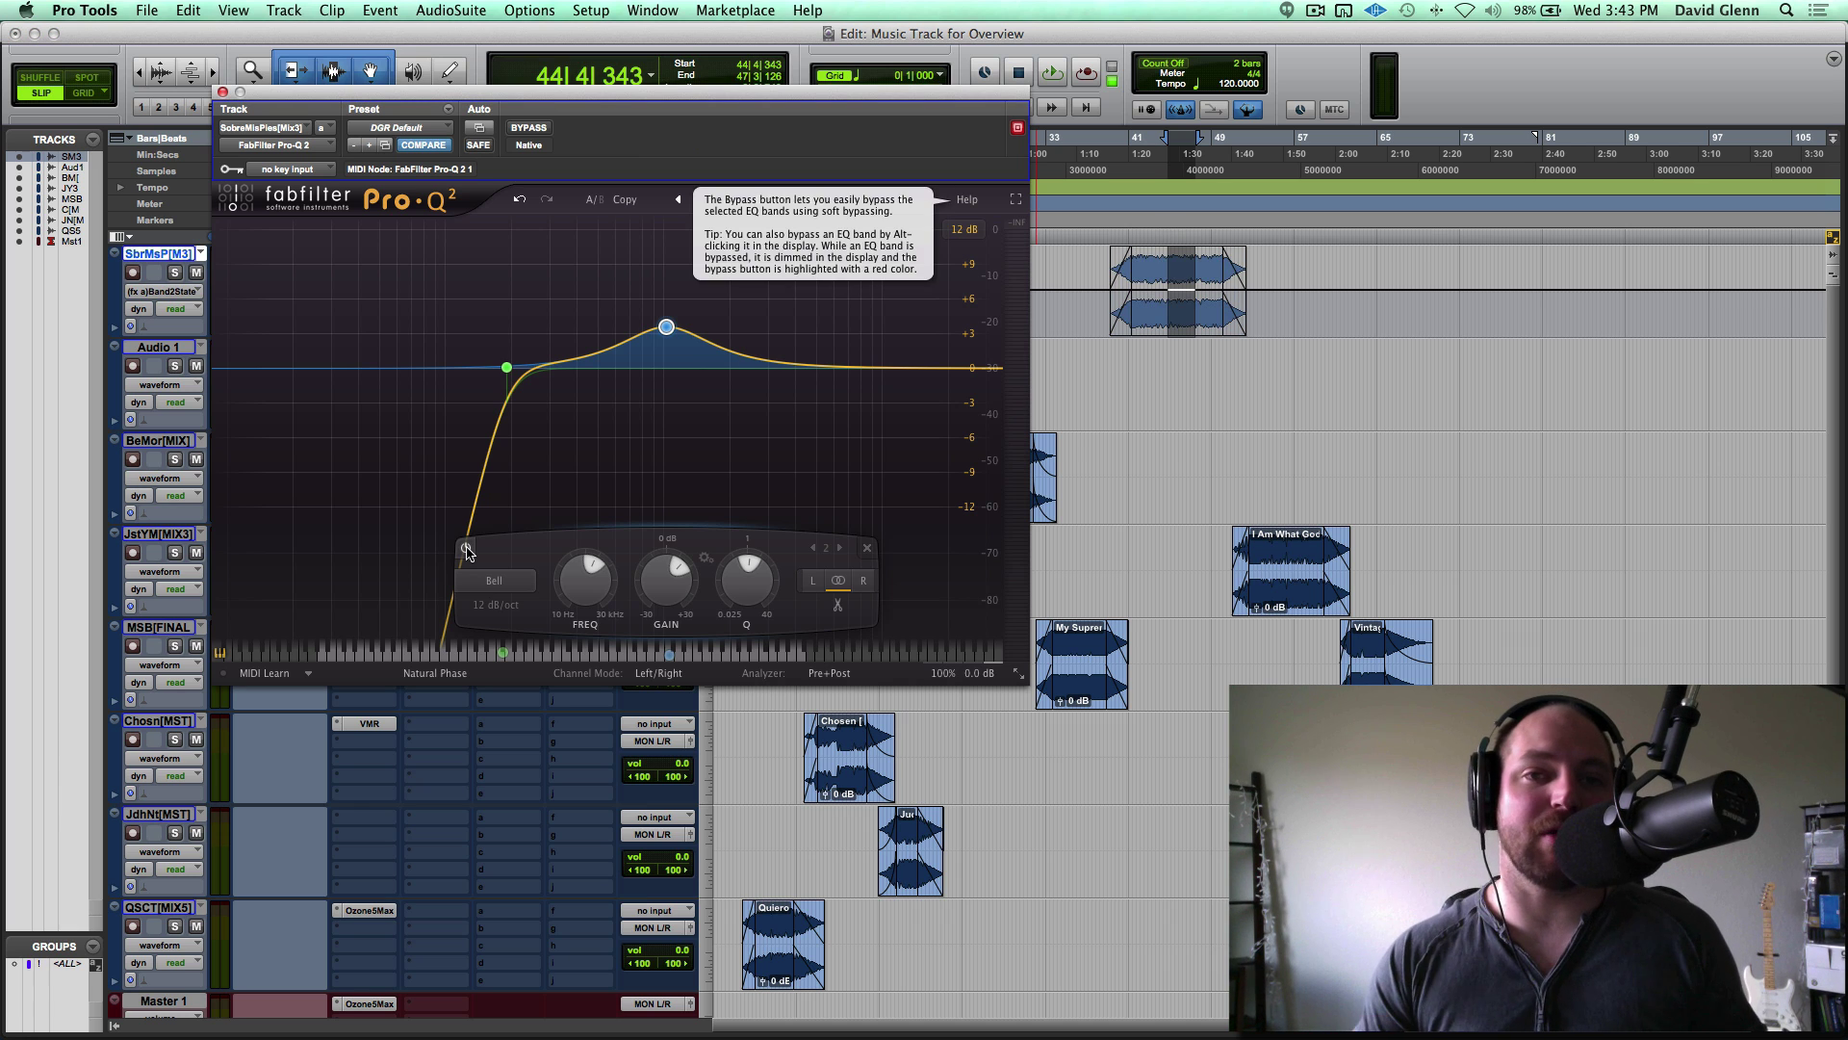
mouse_move(656, 367)
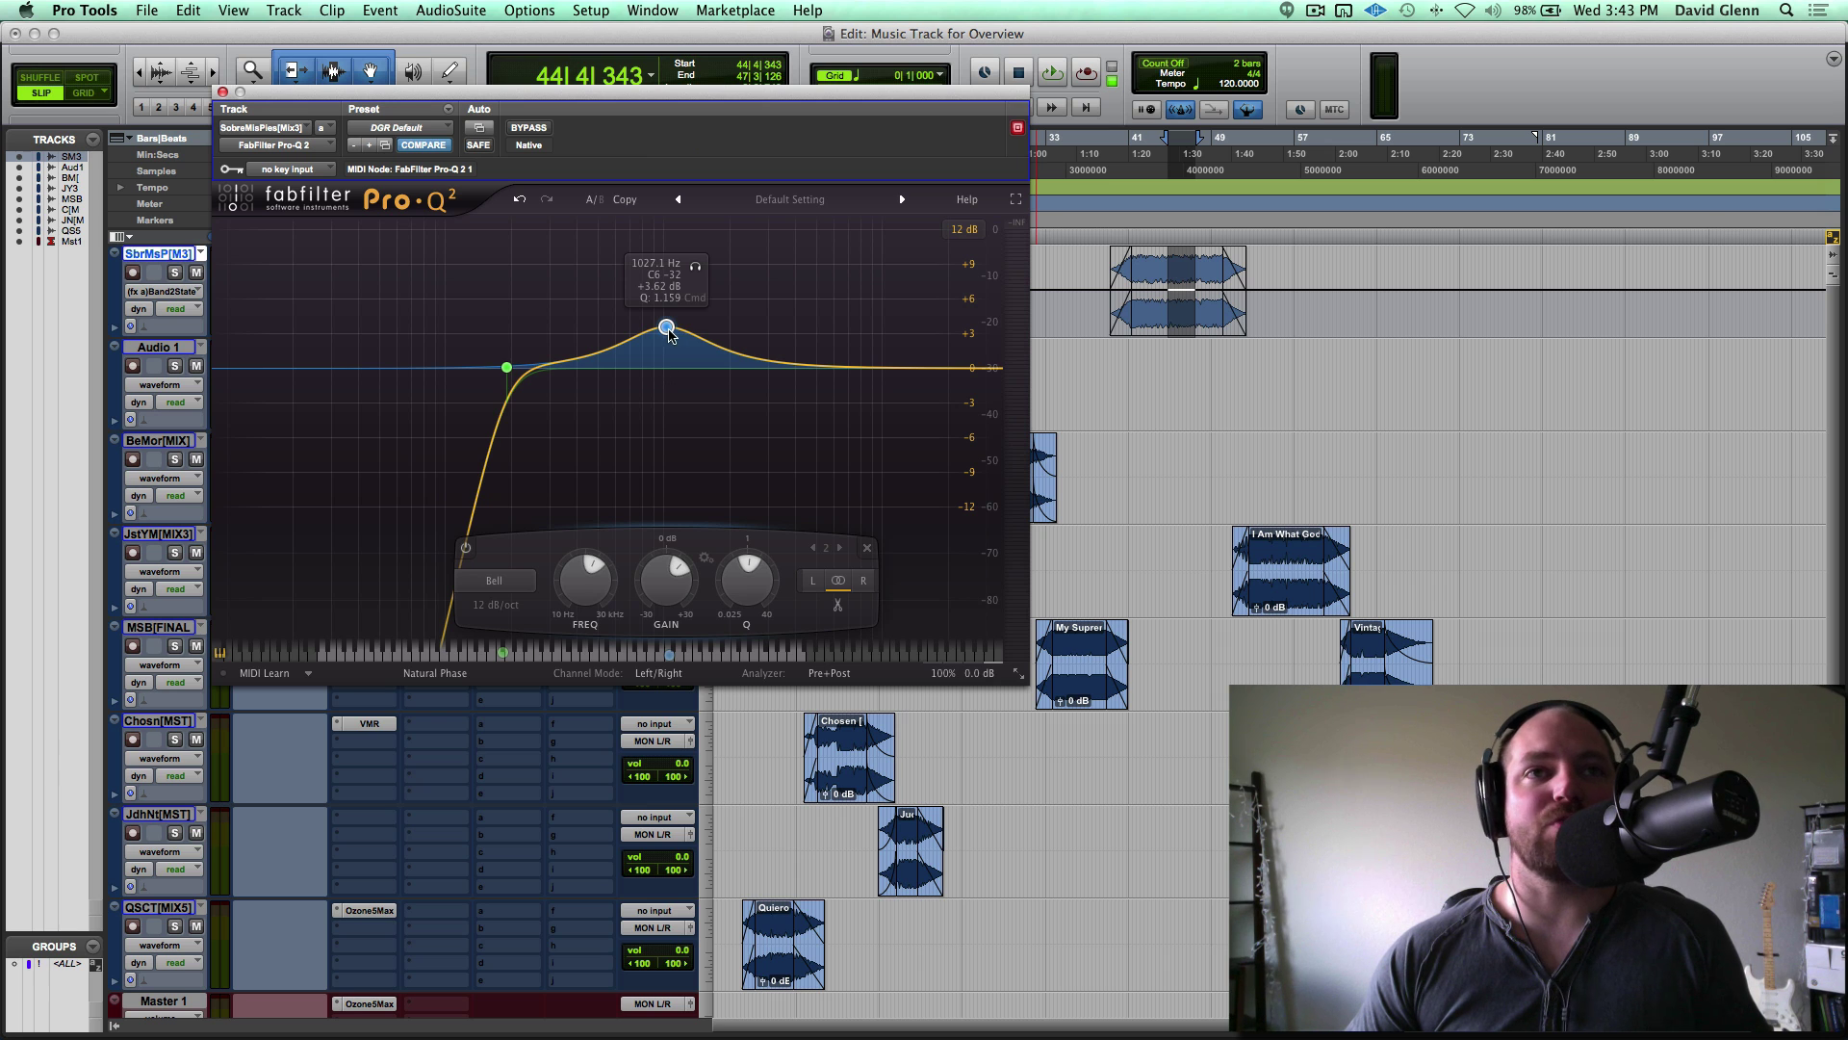
mouse_move(664, 589)
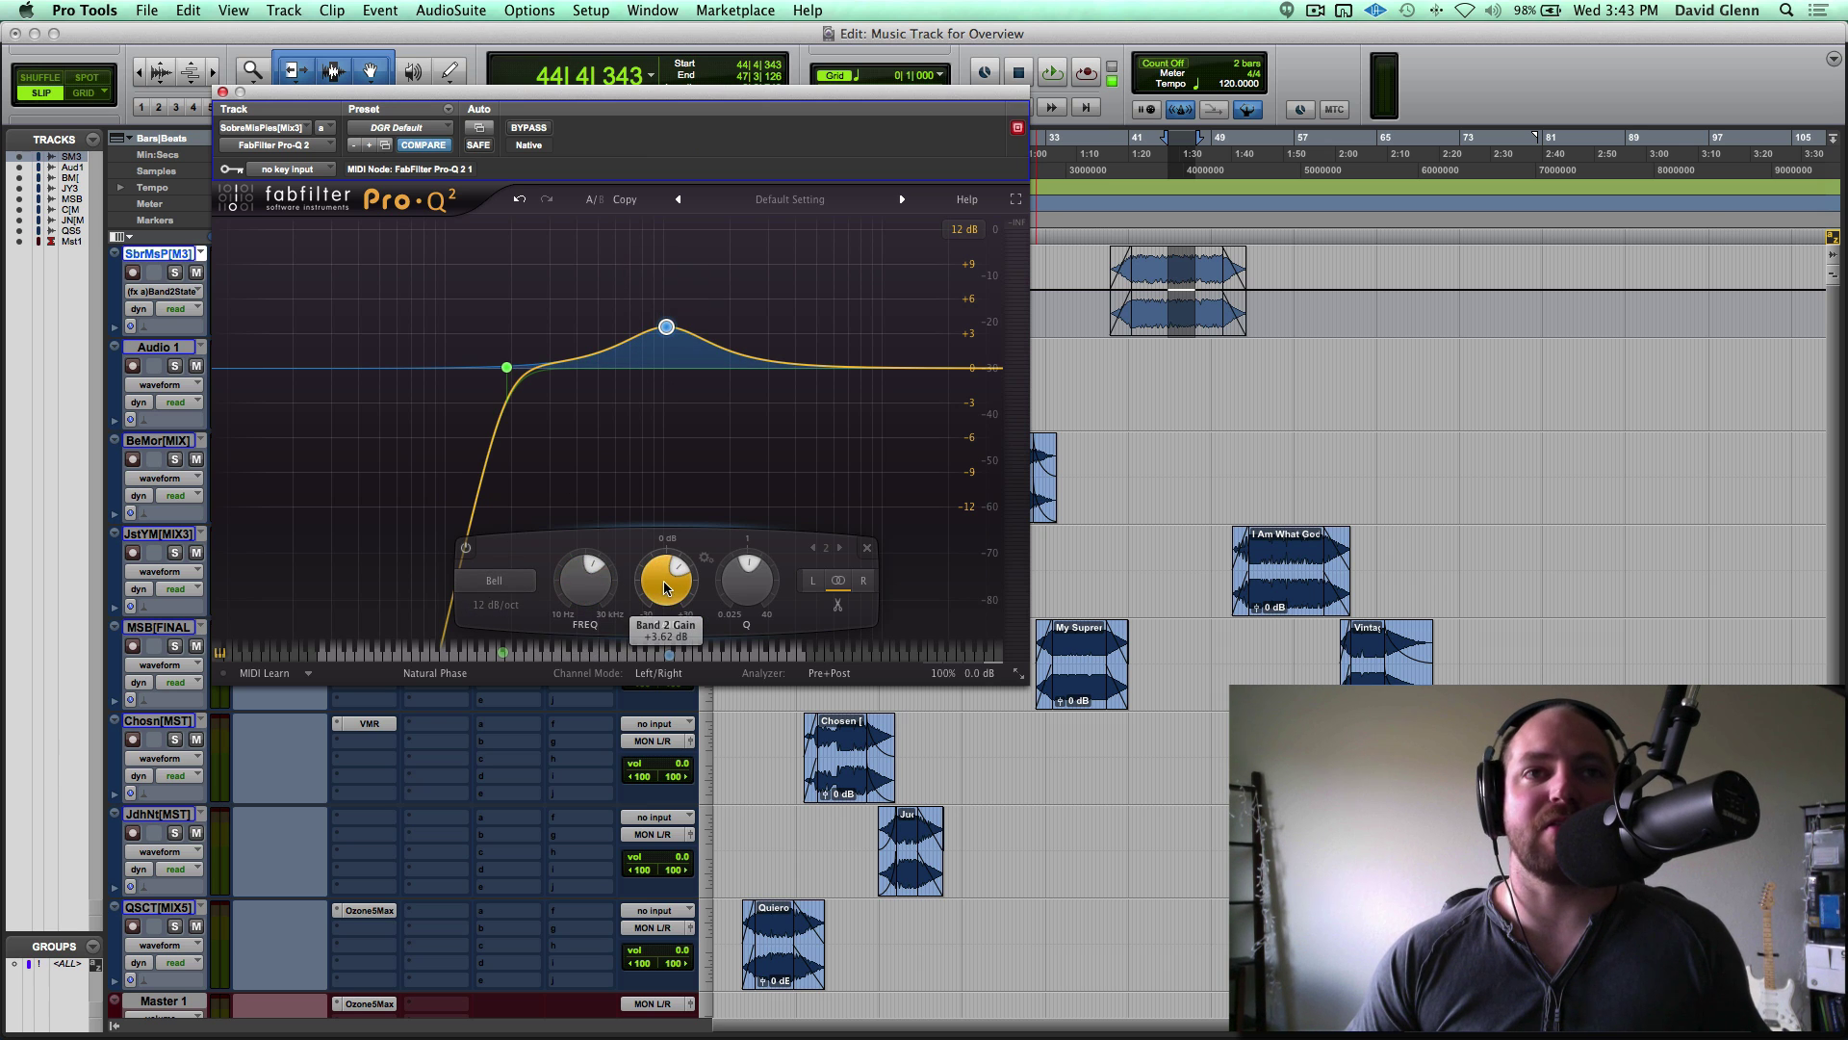
right_click(655, 589)
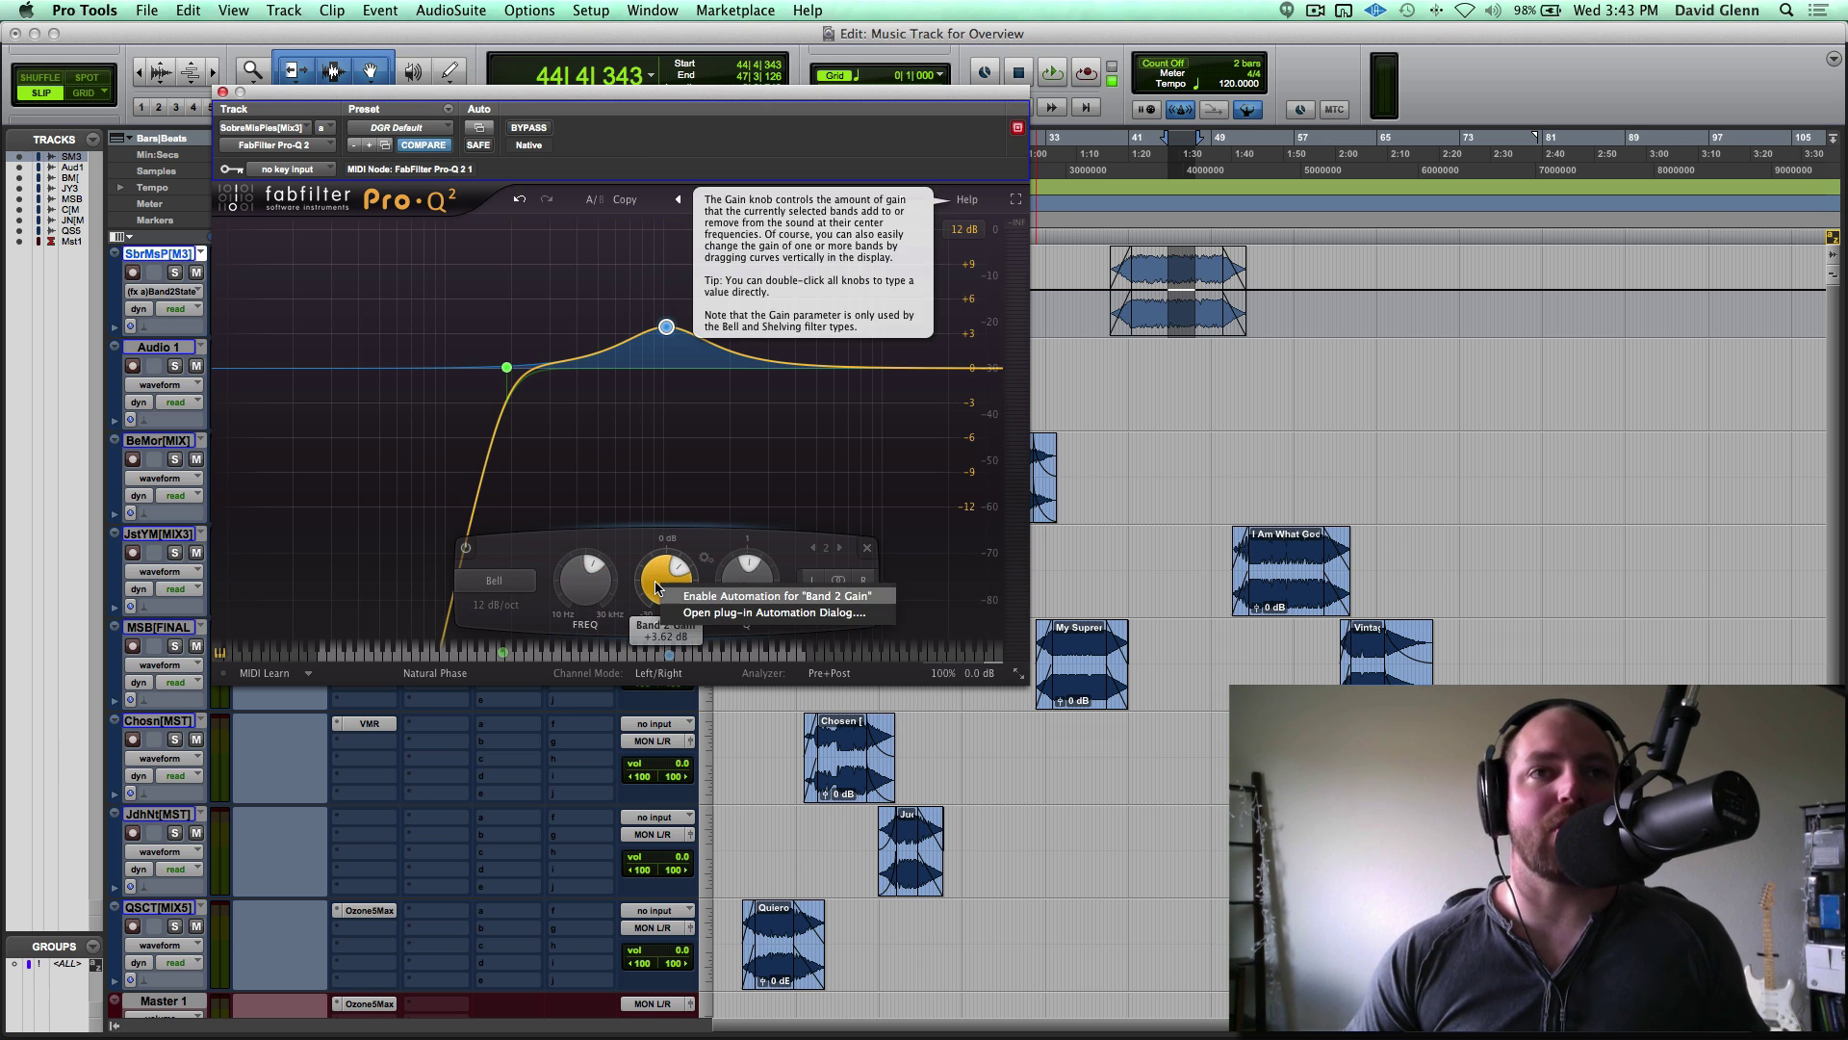
click(671, 596)
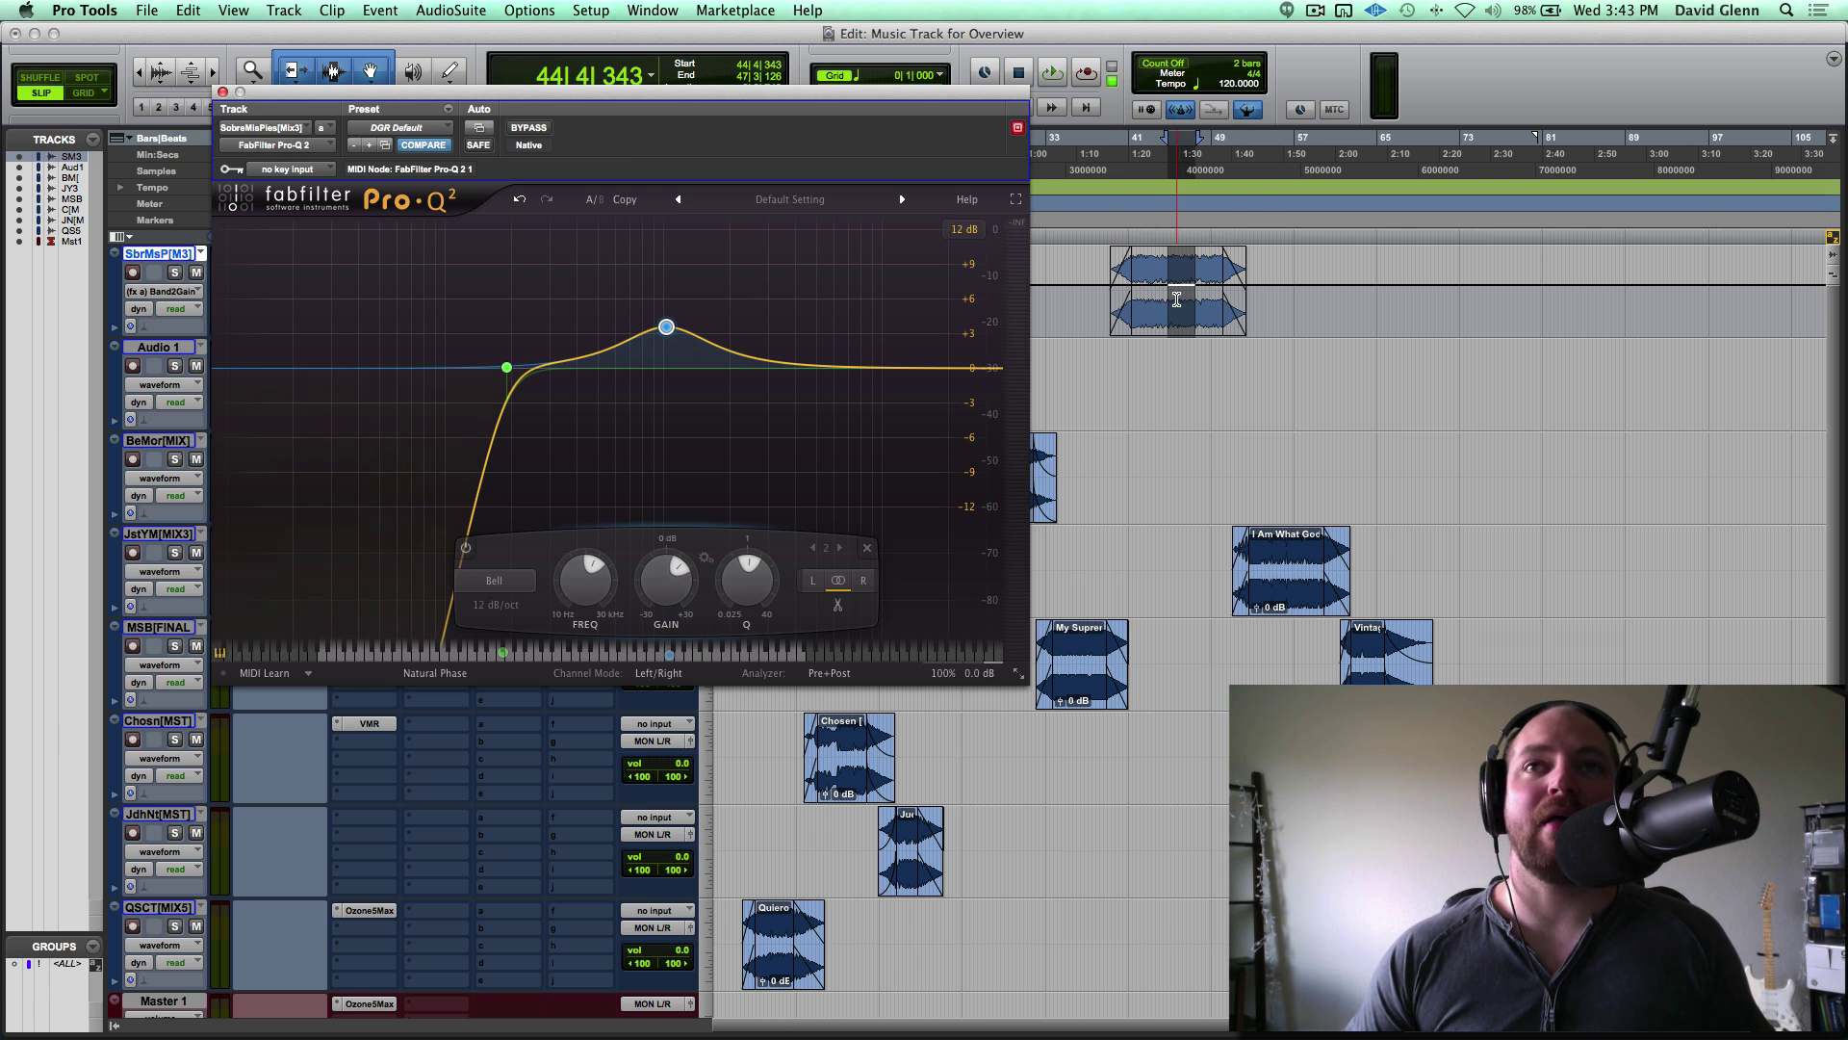
Switch the SbrMsP track view to the Band 2 Gain automation lane.
click(173, 292)
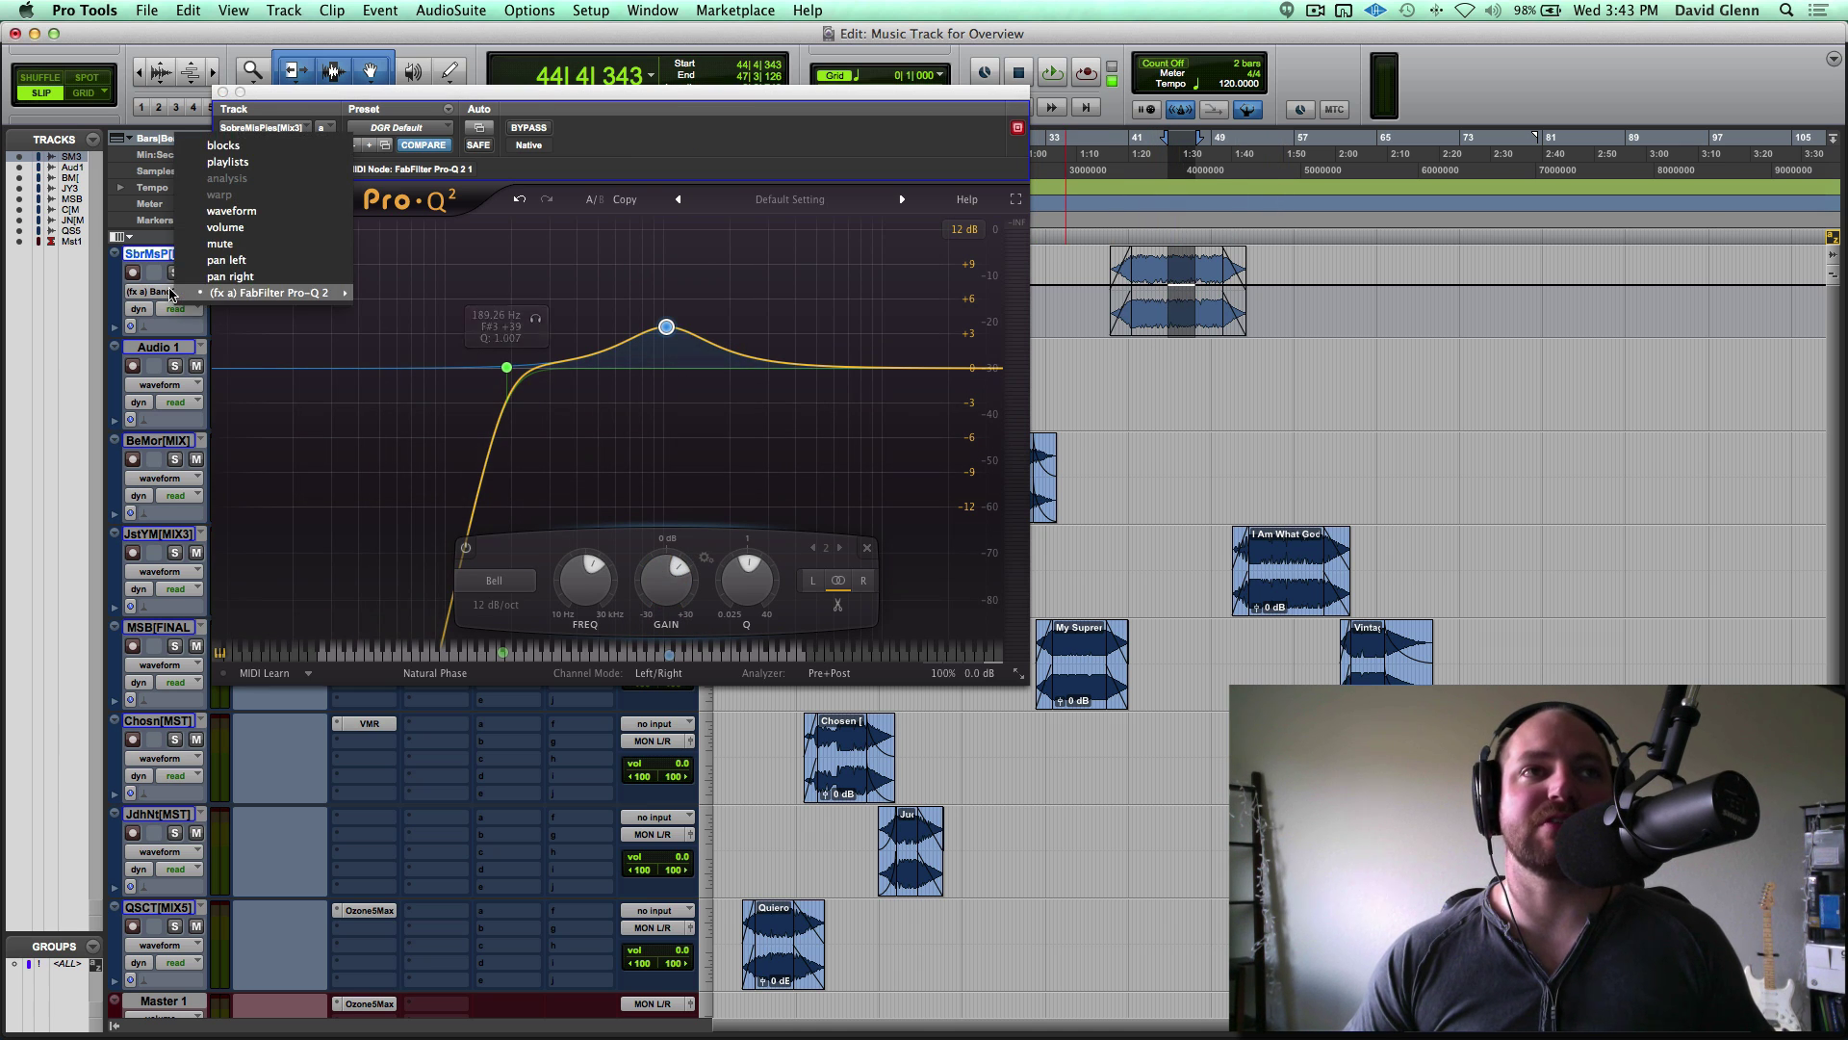
mouse_move(317, 293)
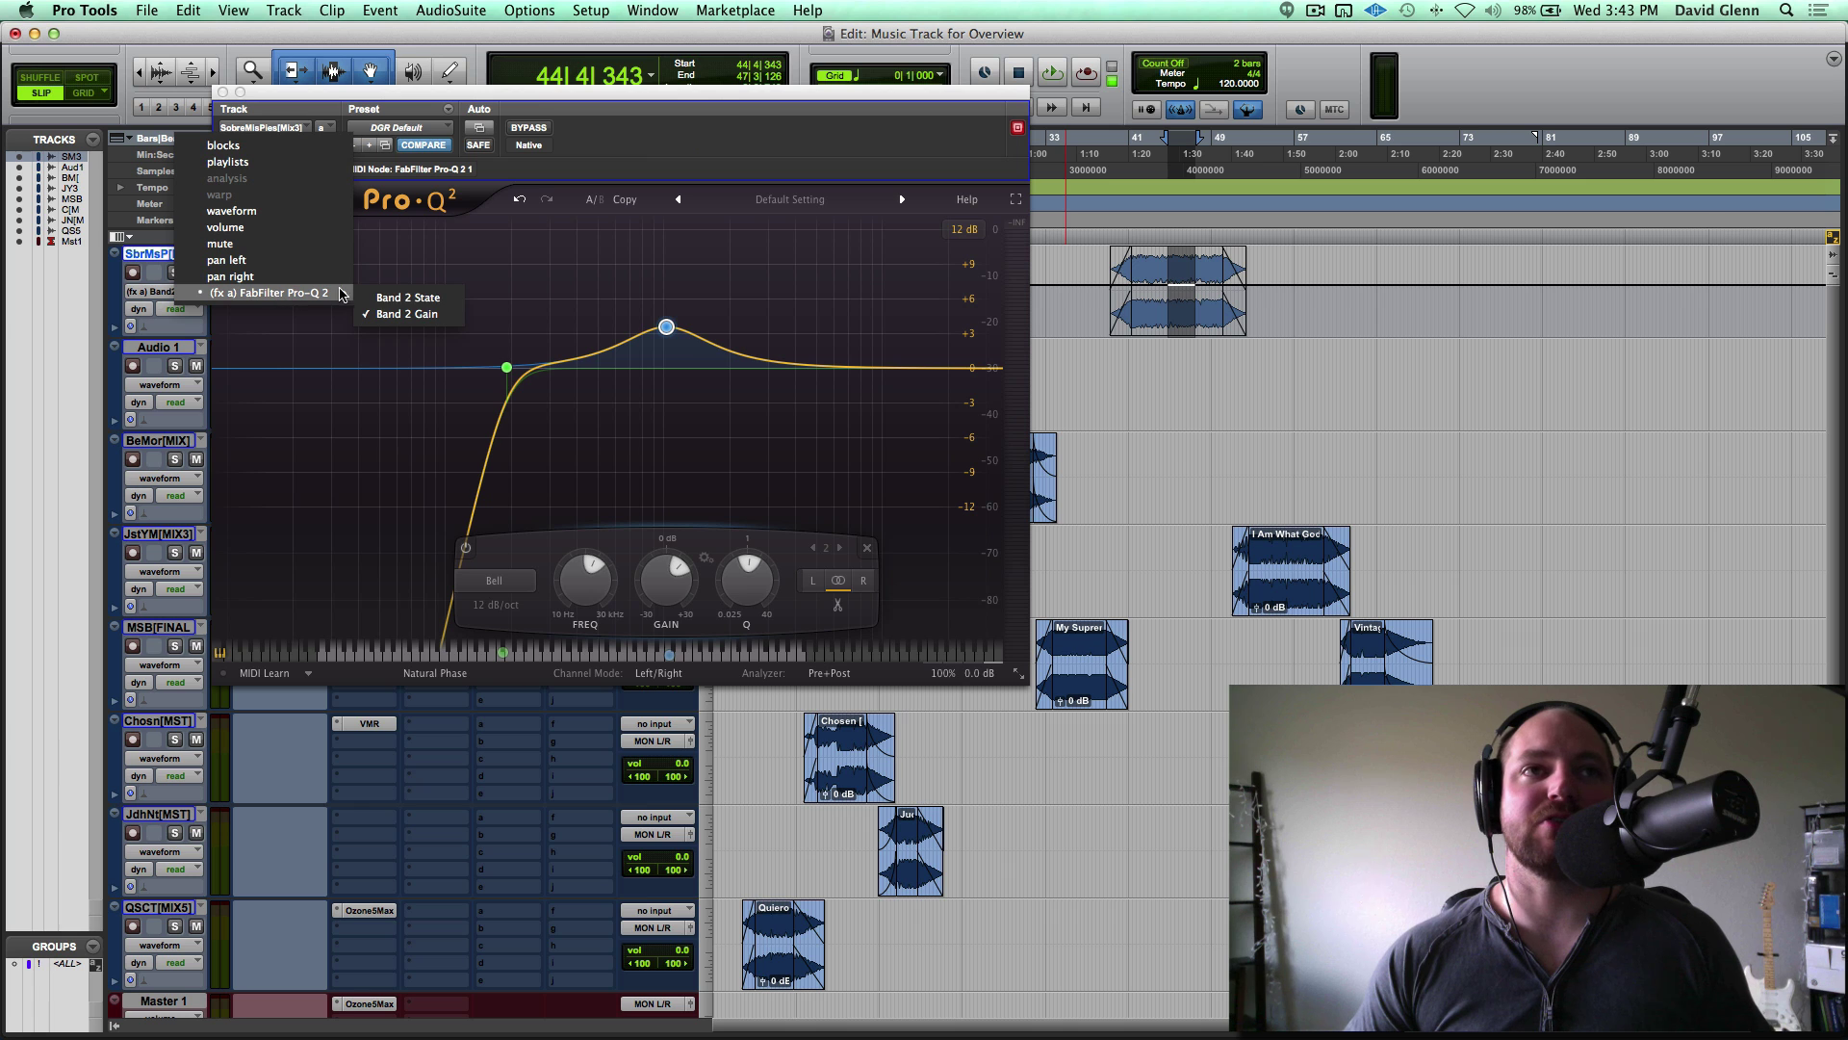
click(415, 315)
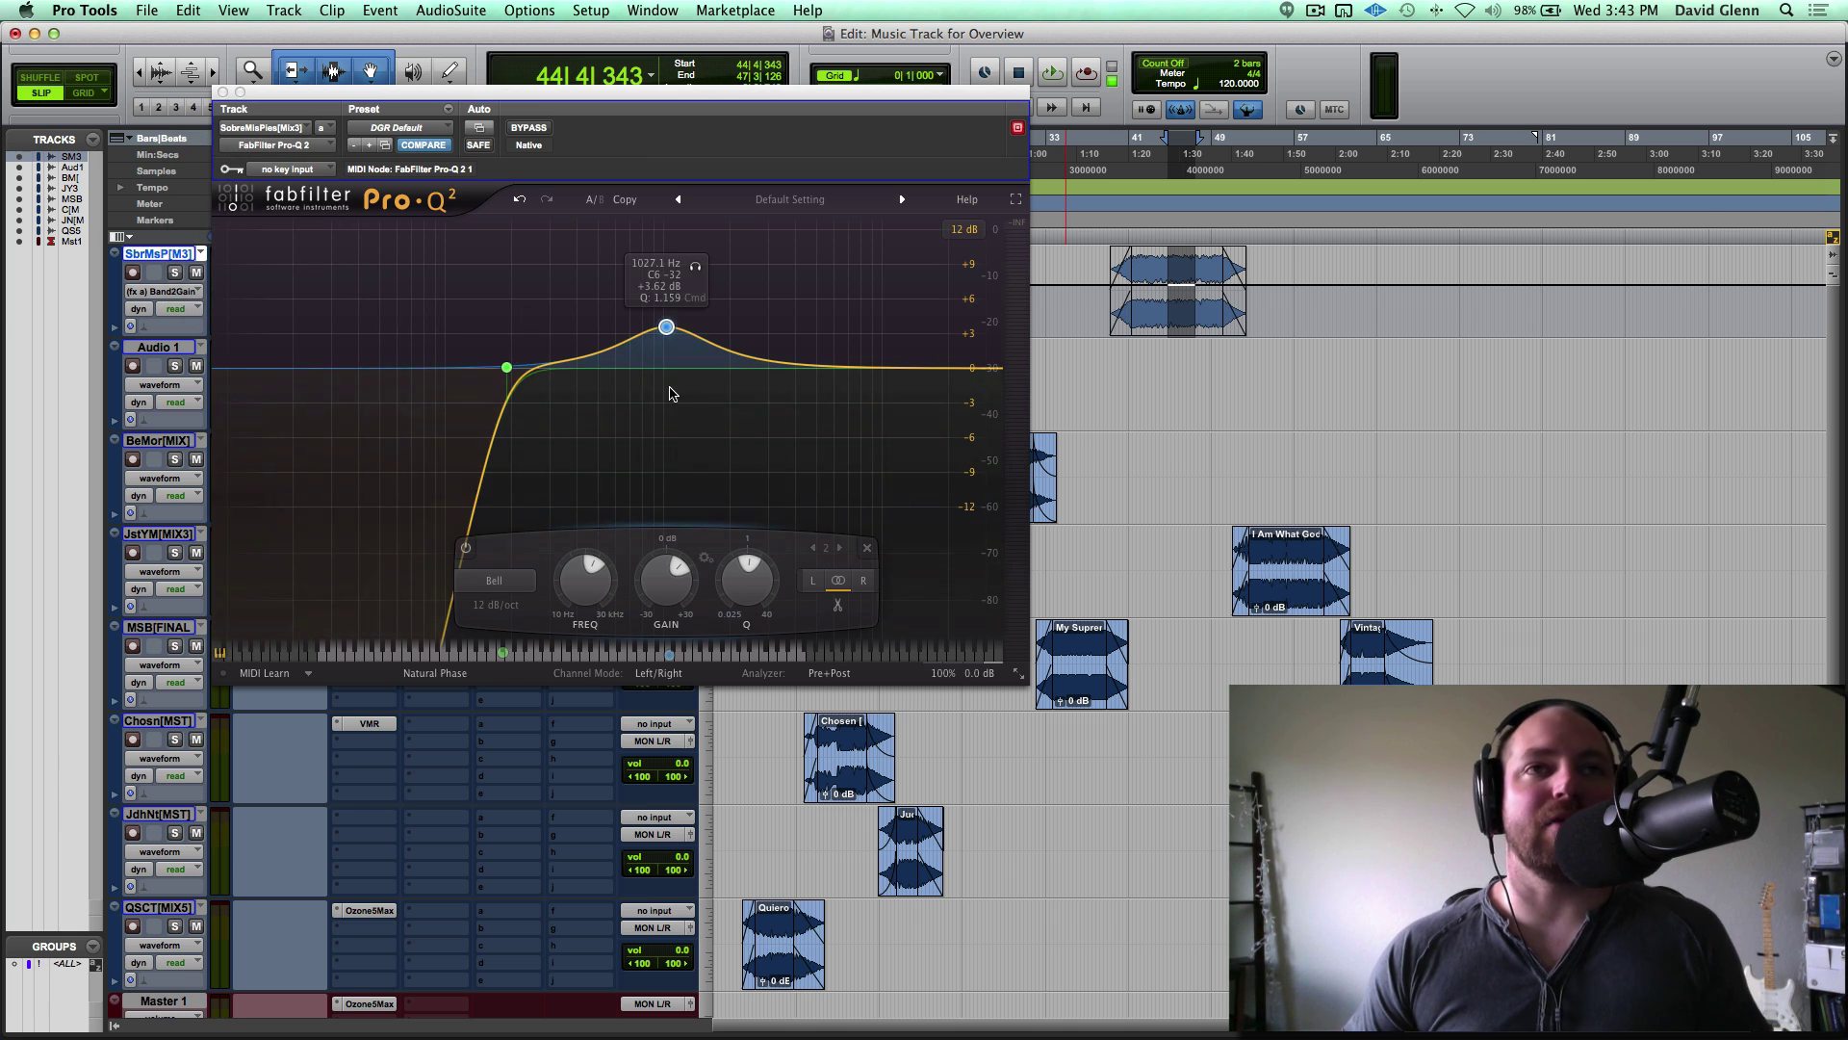
click(666, 326)
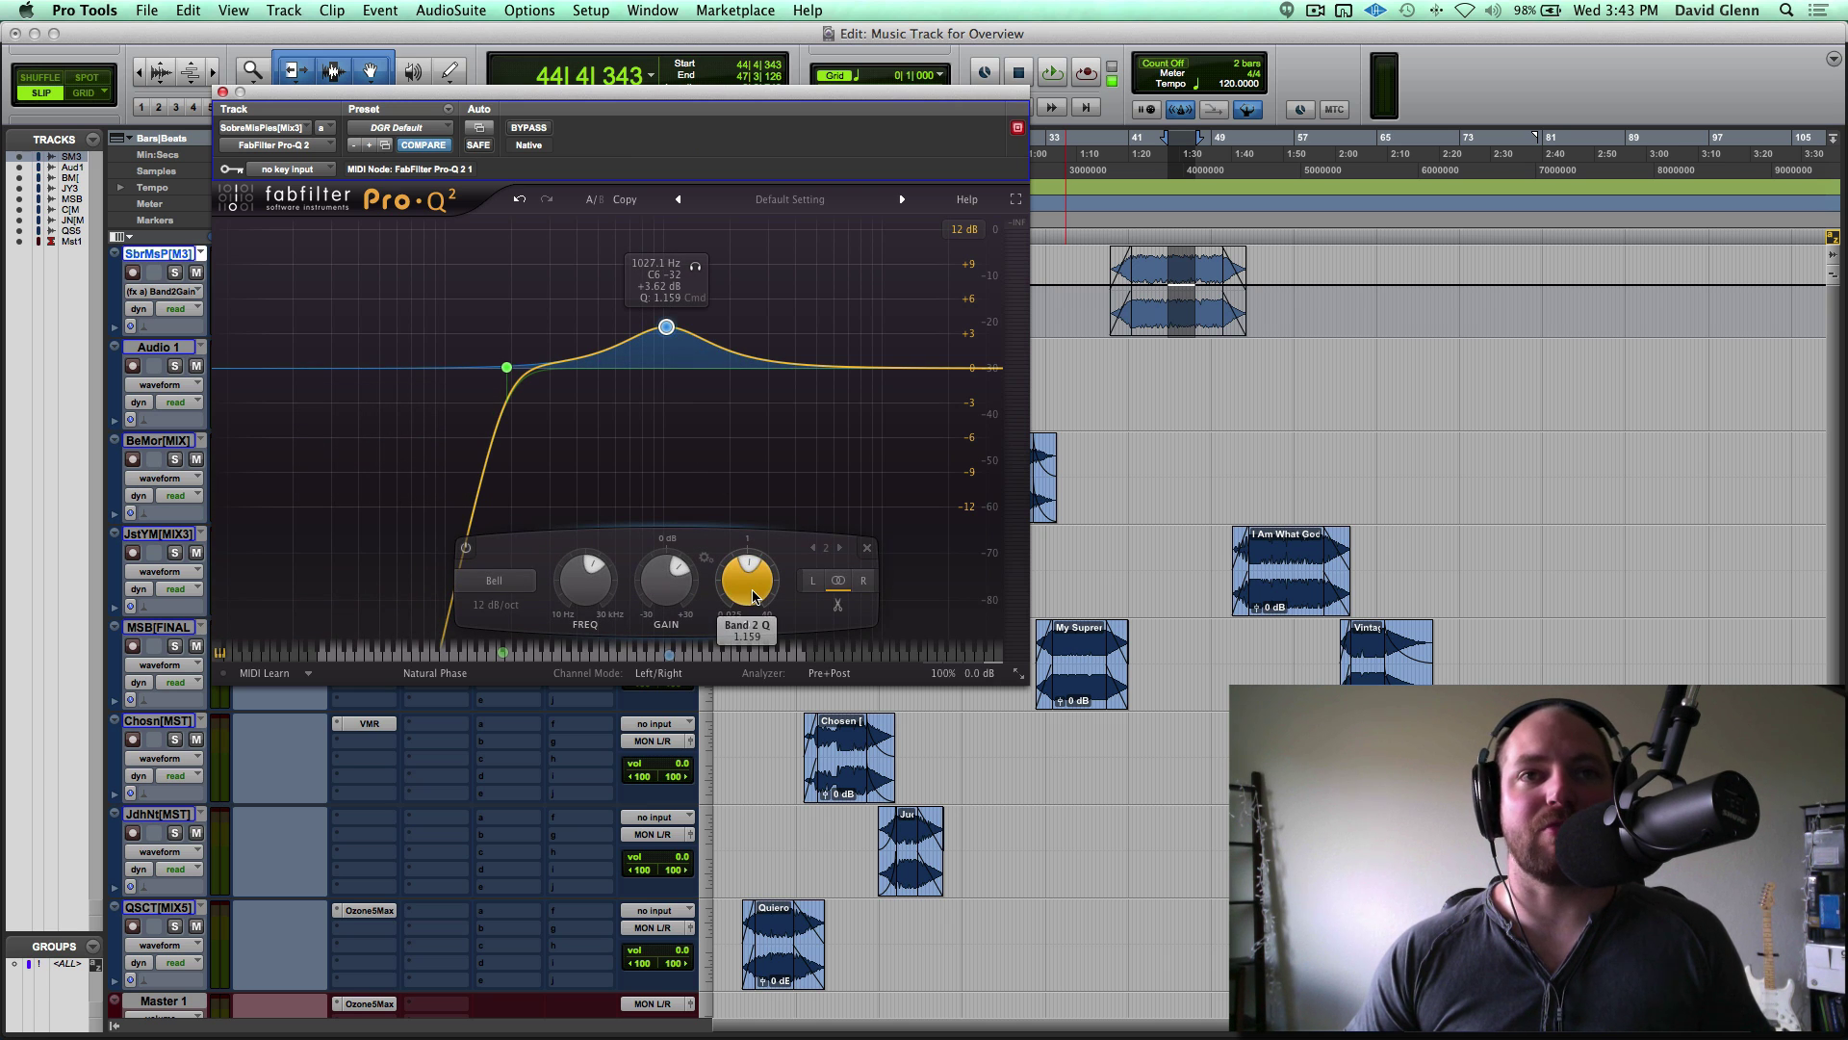
right_click(752, 595)
Enable automation for Band 2 Q and display its lane, with Q at 1.159.
click(788, 603)
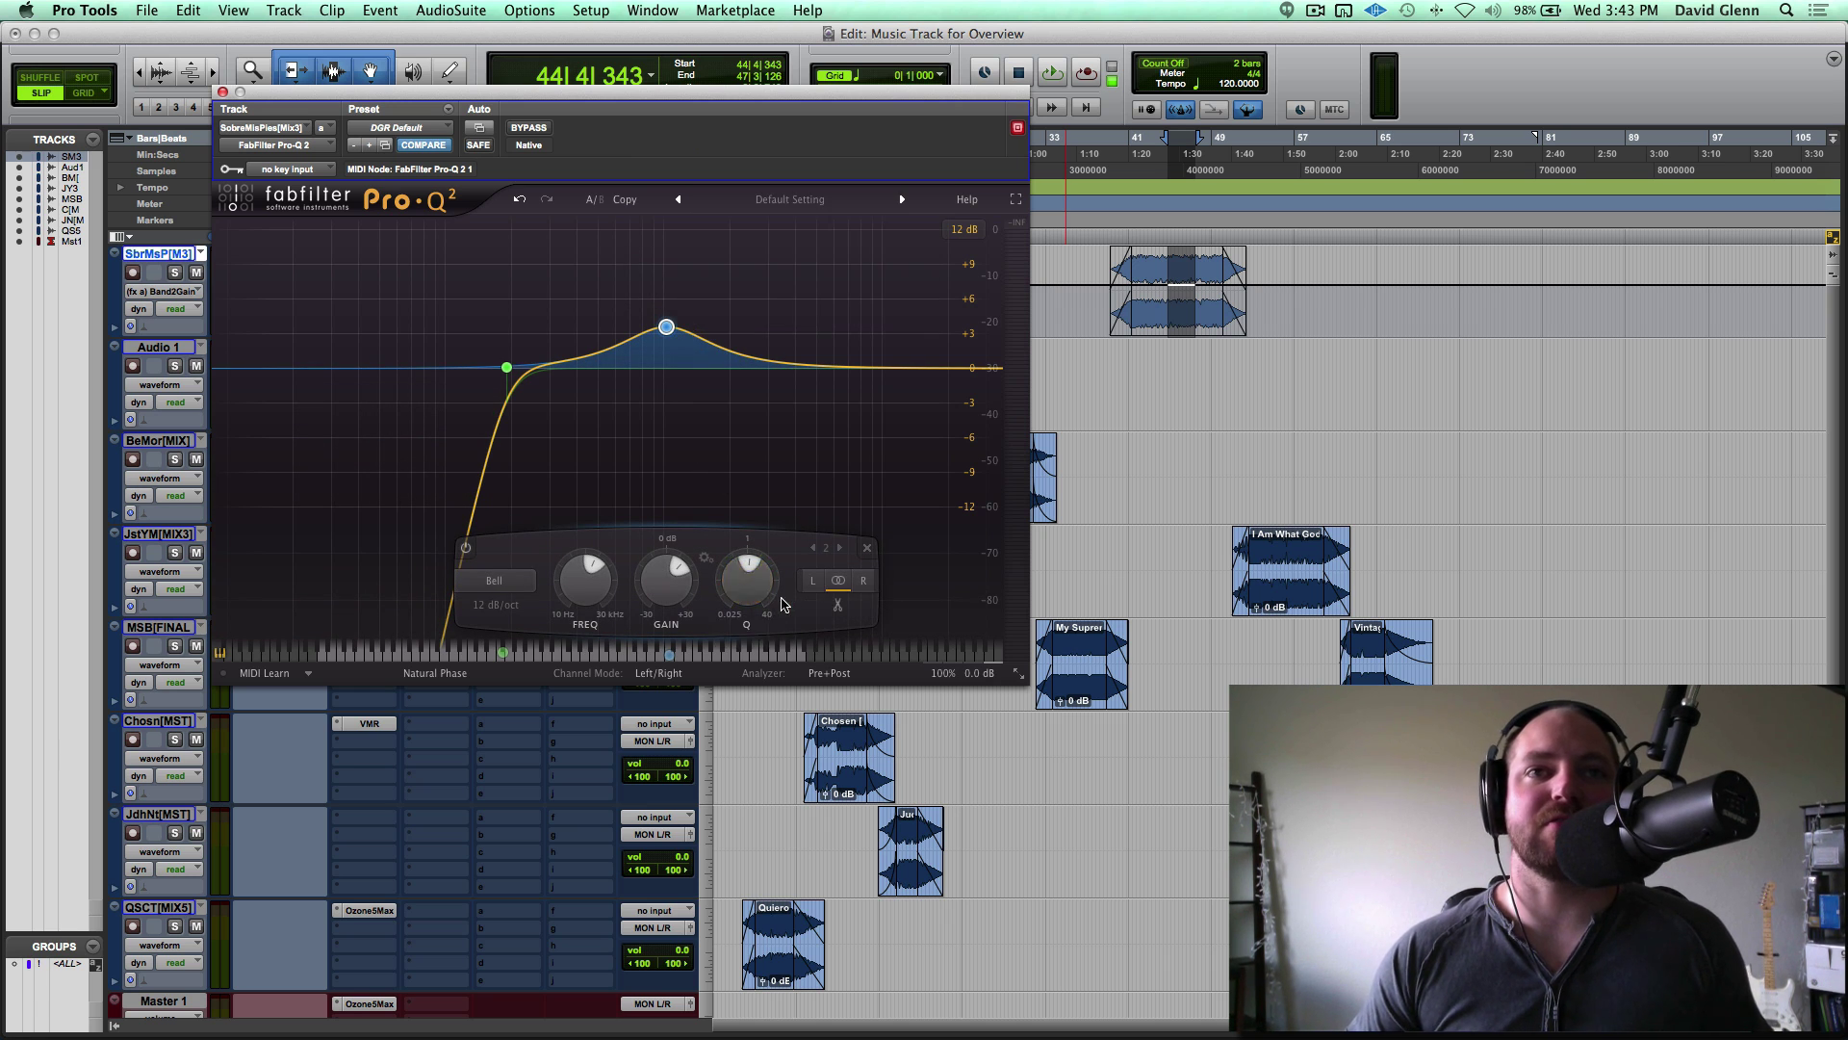
ctrl+super+click(754, 595)
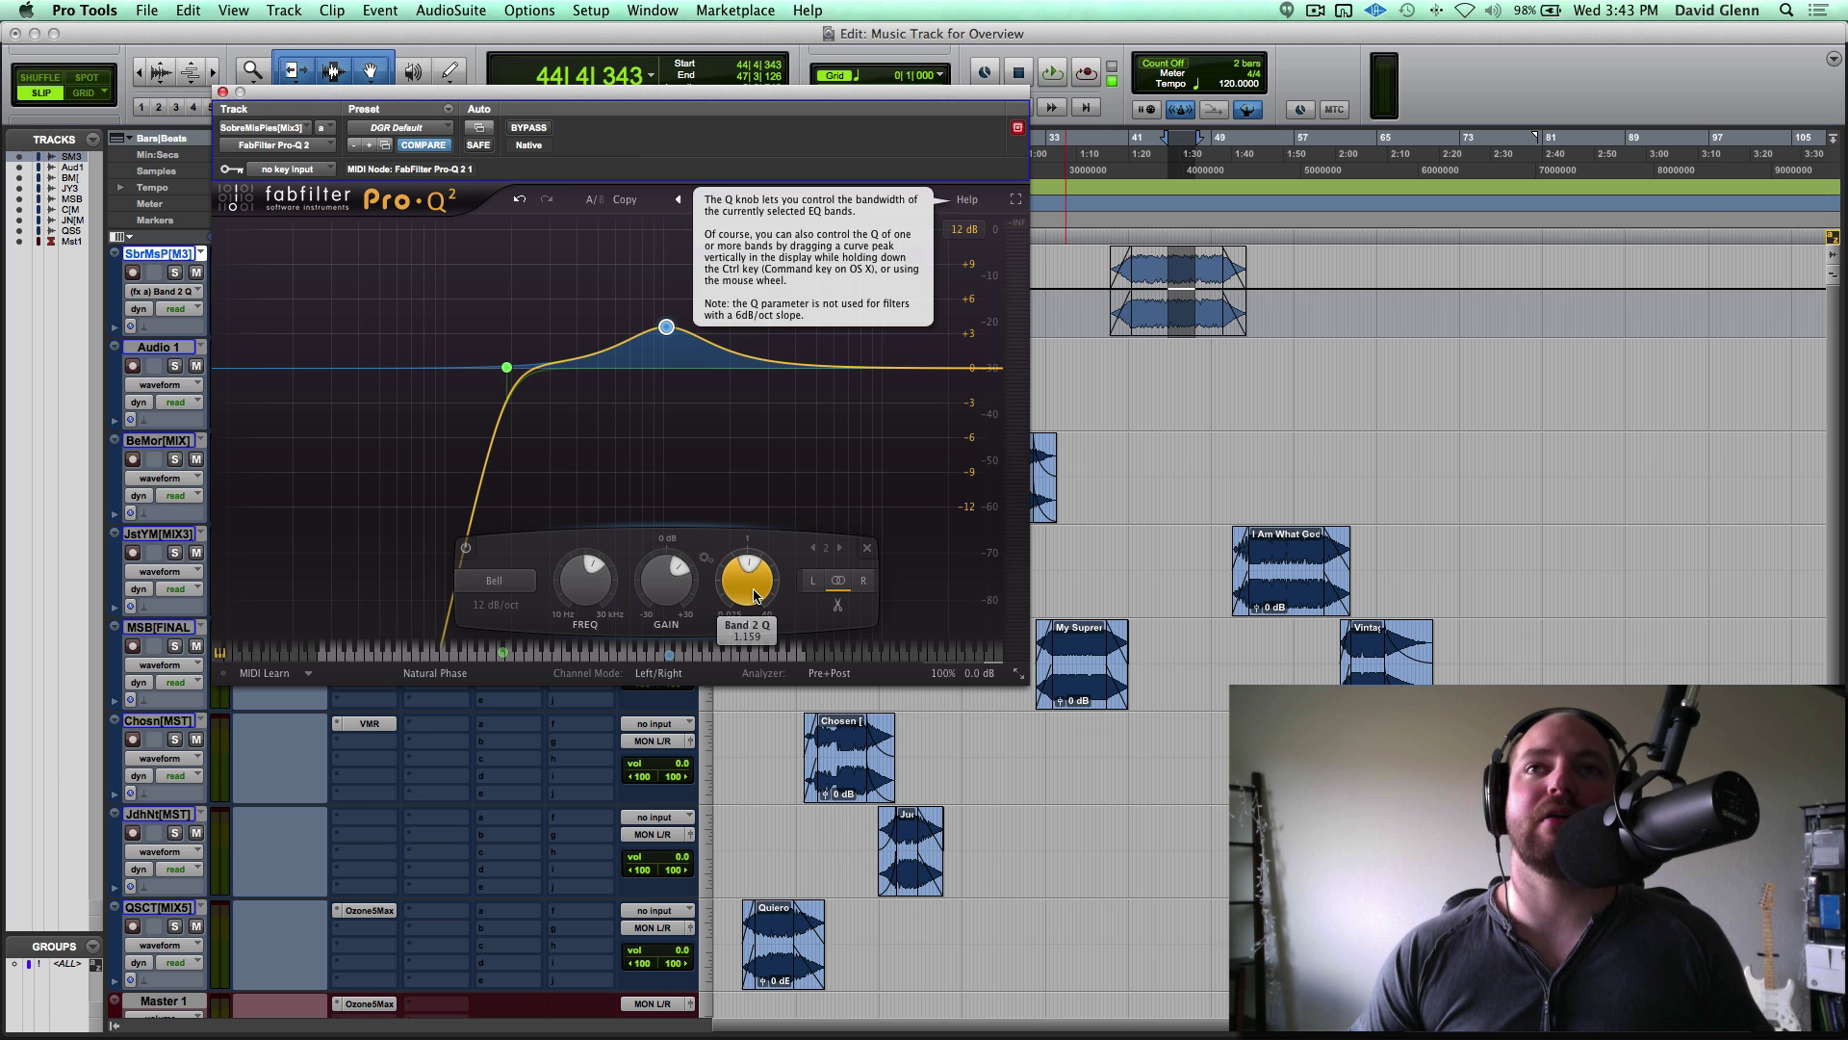